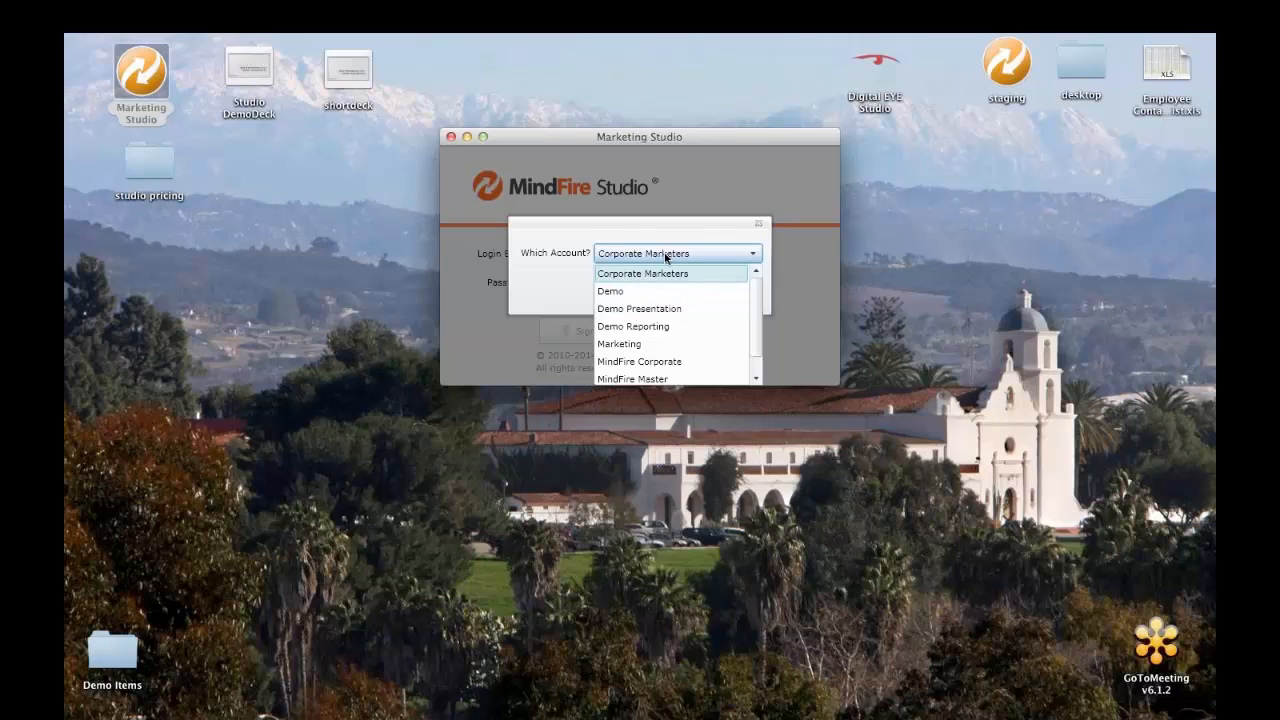
# Step: Sign in under the Marketing account to reach Program Studio
pyautogui.click(620, 346)
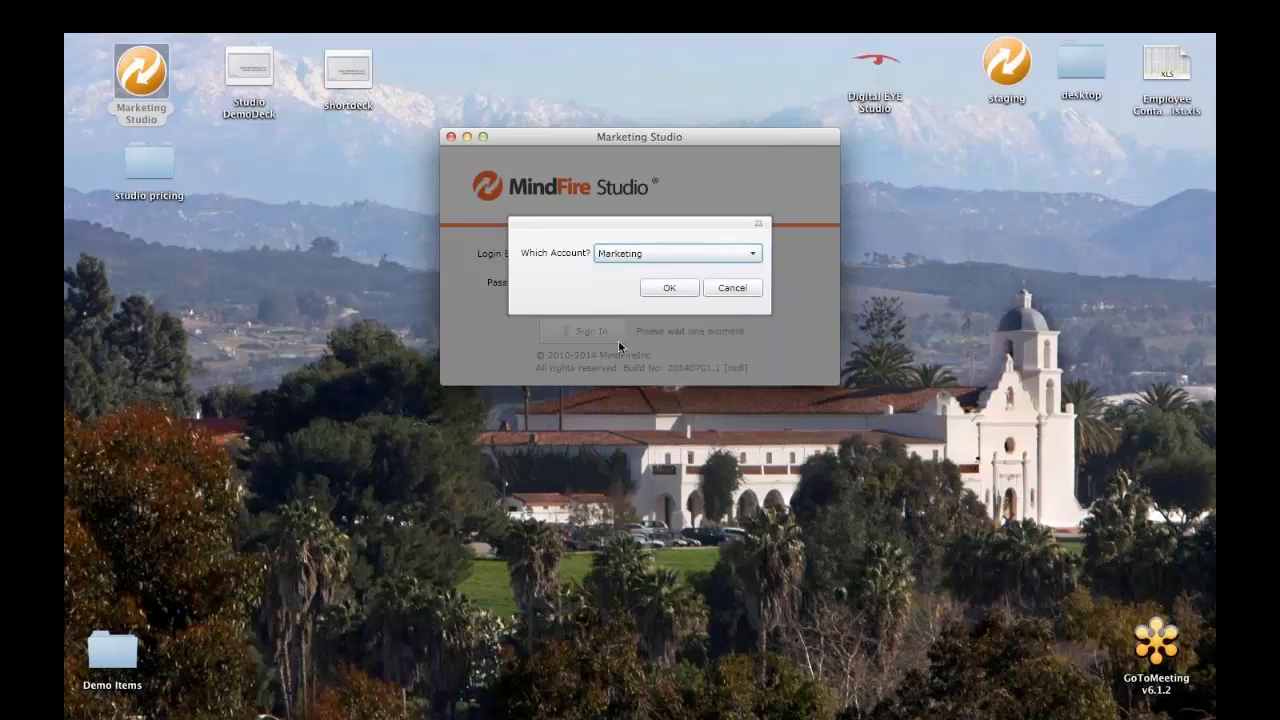
pyautogui.click(666, 288)
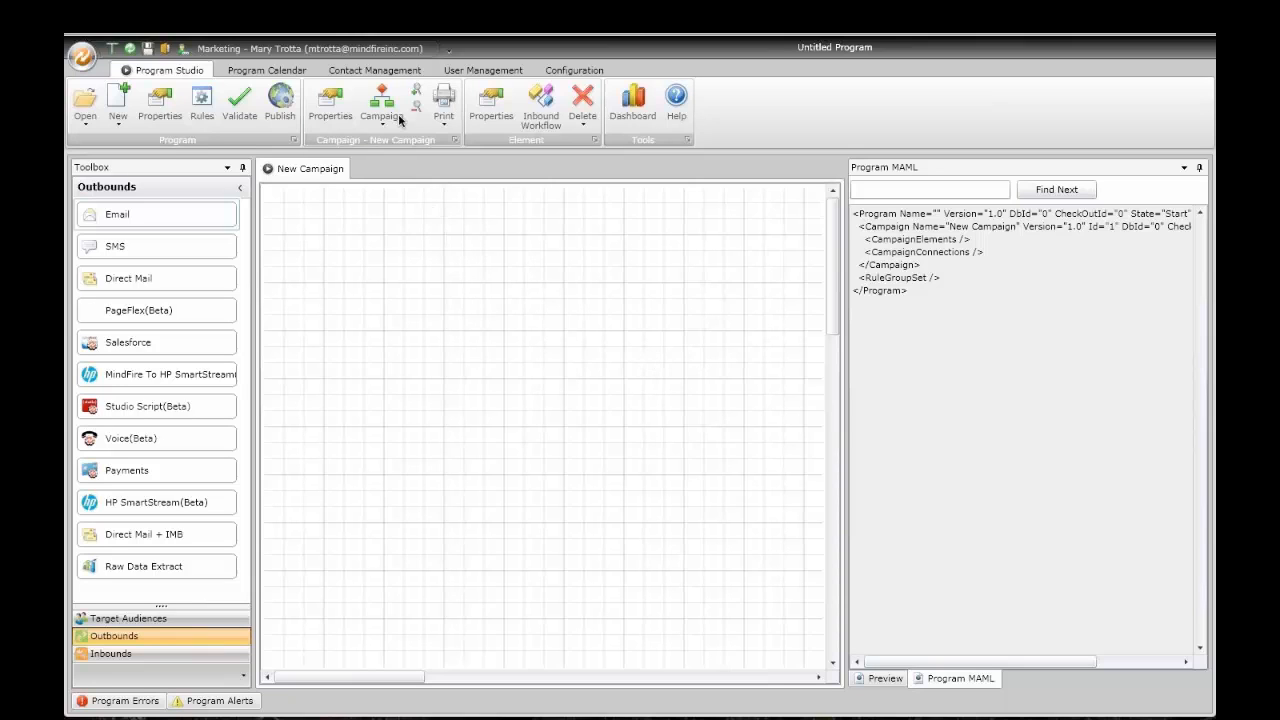
# Step: Switch to the Contact Management area to load contacts from a CSV
pyautogui.click(380, 73)
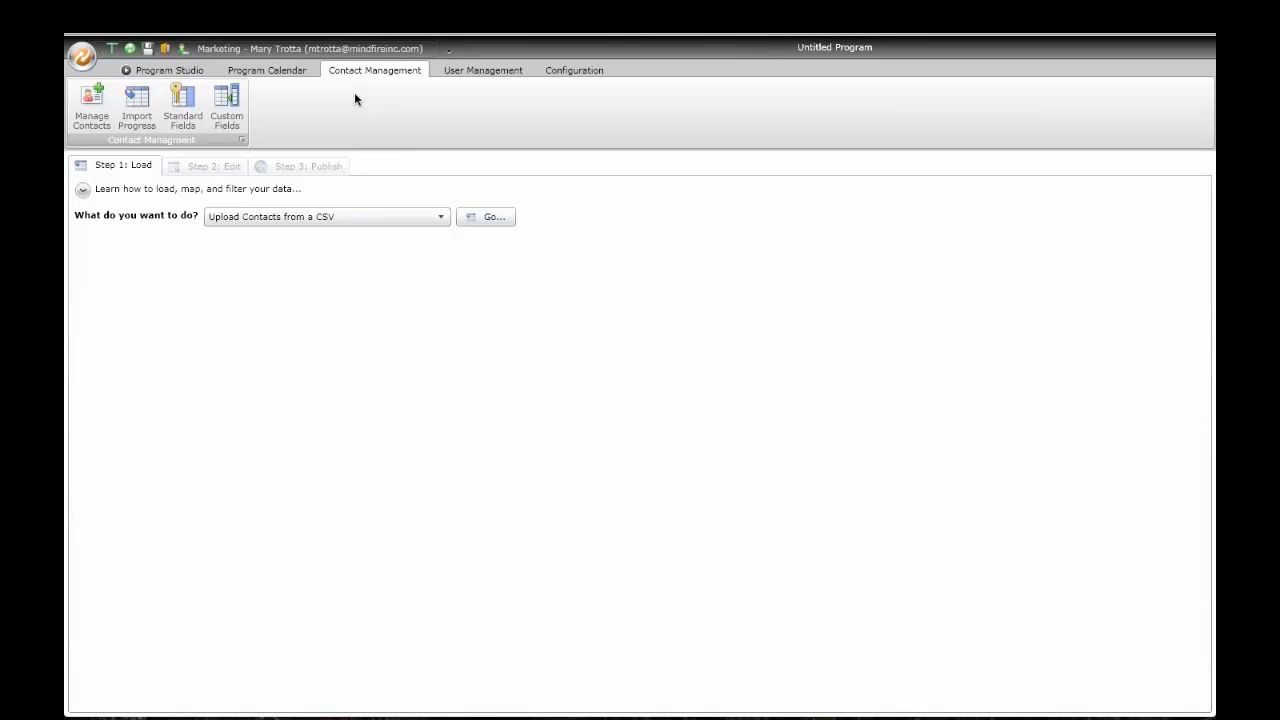
# Step: Back in Program Studio, place a ContactList audience from Target Audiences on the canvas and select it
pyautogui.click(190, 72)
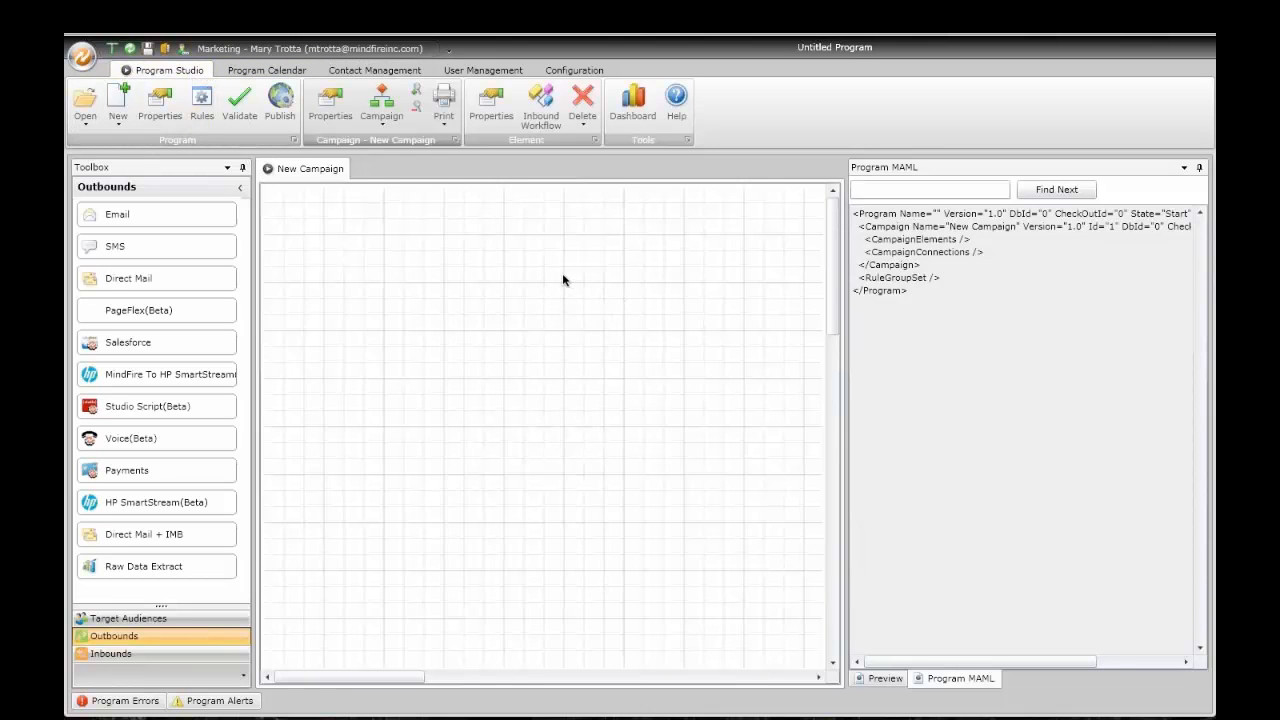
pyautogui.click(206, 617)
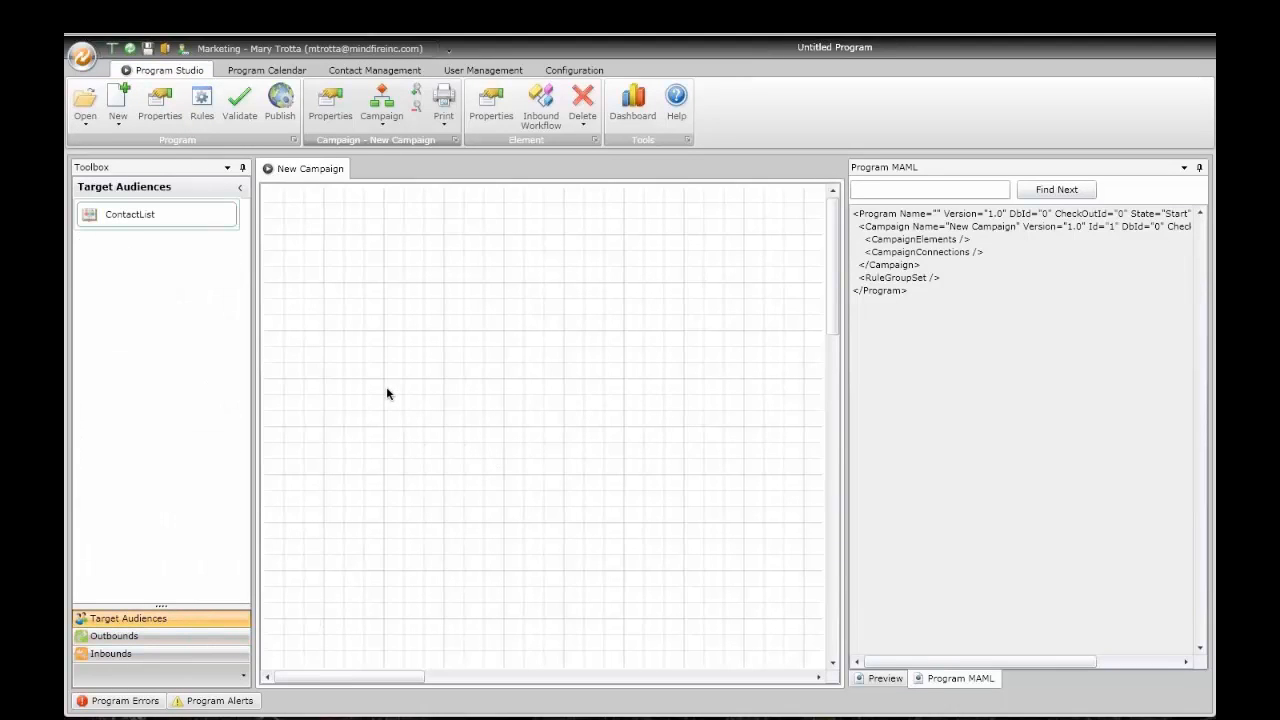
pyautogui.moveTo(174, 220); pyautogui.dragTo(505, 212)
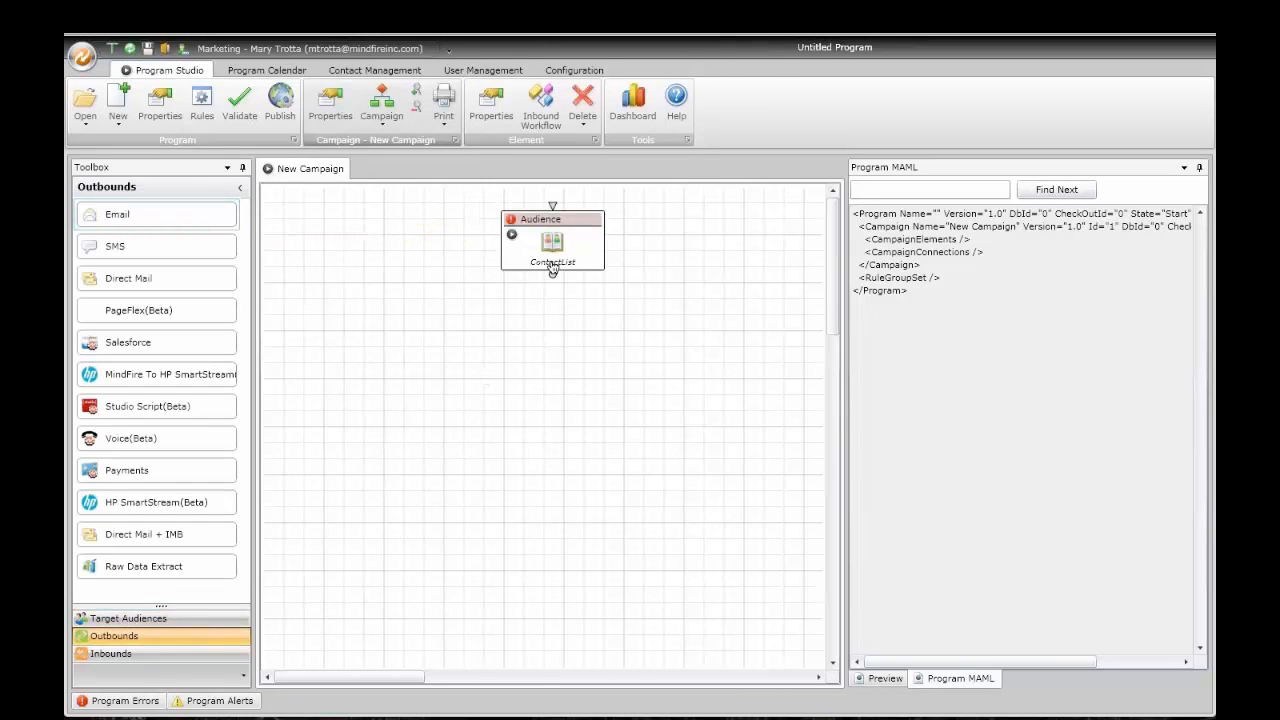
pyautogui.moveTo(549, 262); pyautogui.dragTo(552, 263)
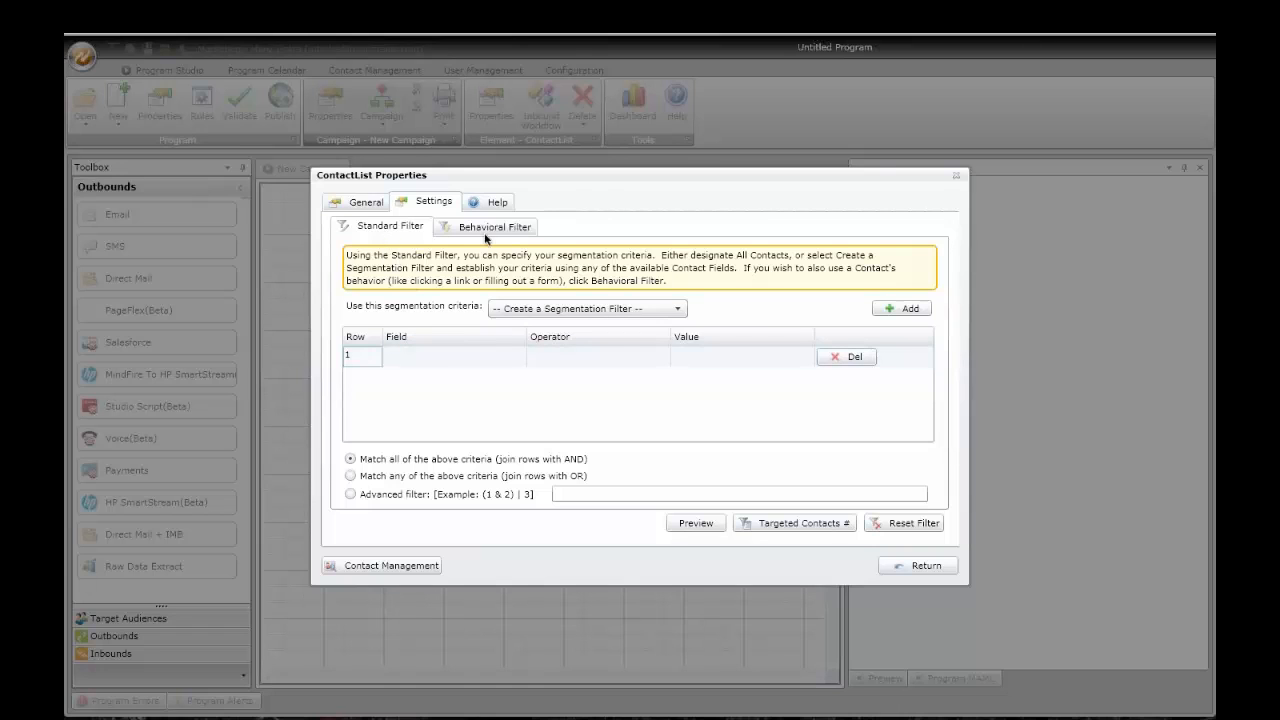
# Step: Change the audience criteria from all contacts to a segmentation filter
pyautogui.click(560, 310)
pyautogui.click(550, 328)
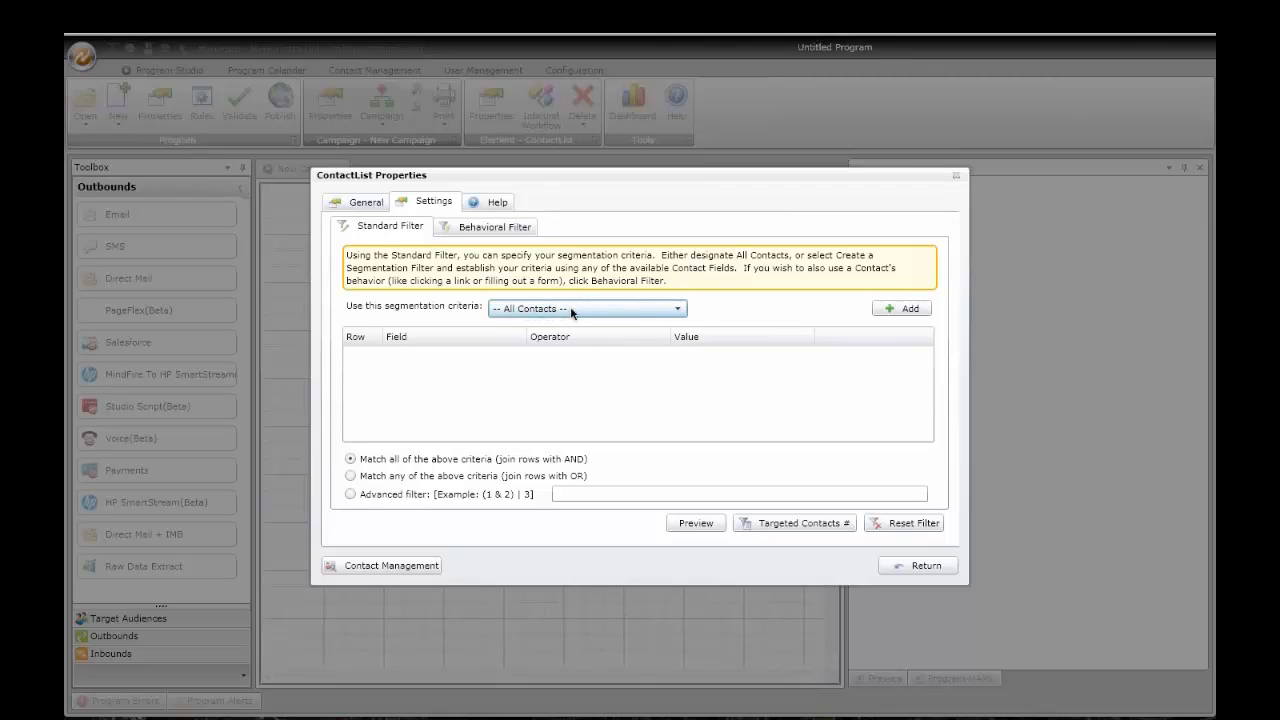
pyautogui.click(545, 310)
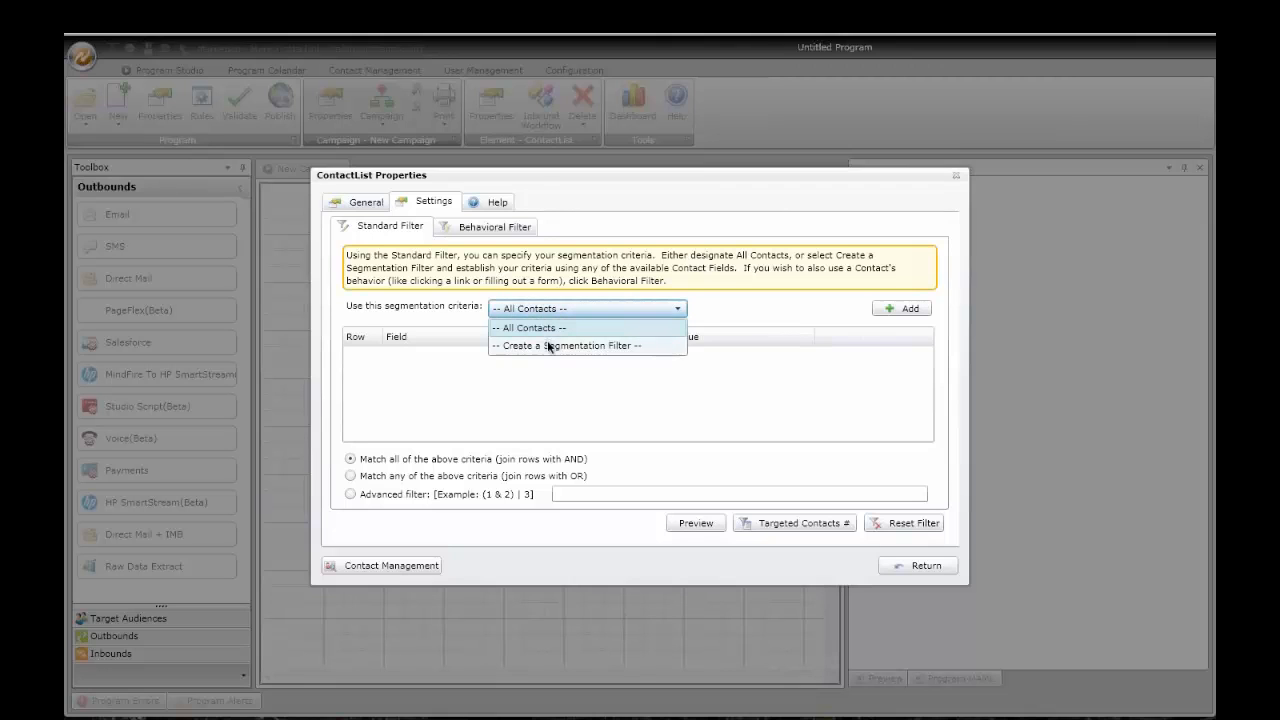
pyautogui.click(551, 346)
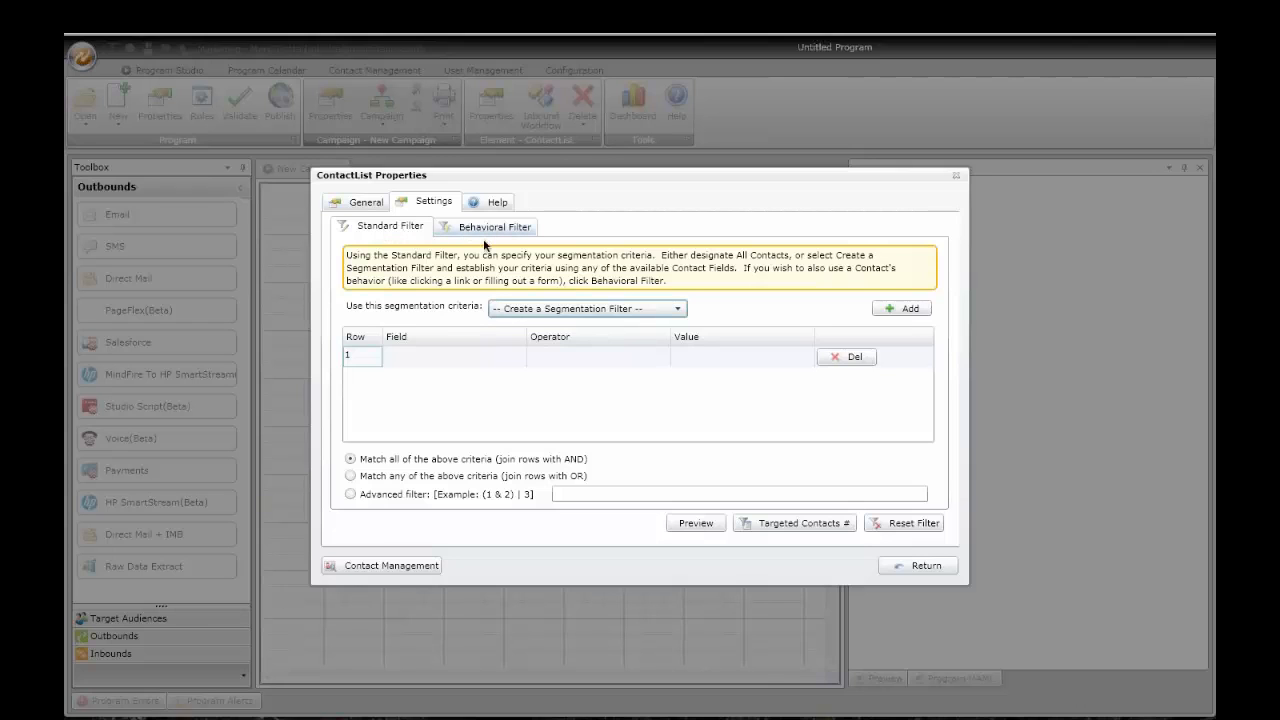
# Step: Set filter row 1 to state Equal ca and check its 1585 matching contacts
pyautogui.click(464, 354)
pyautogui.click(486, 356)
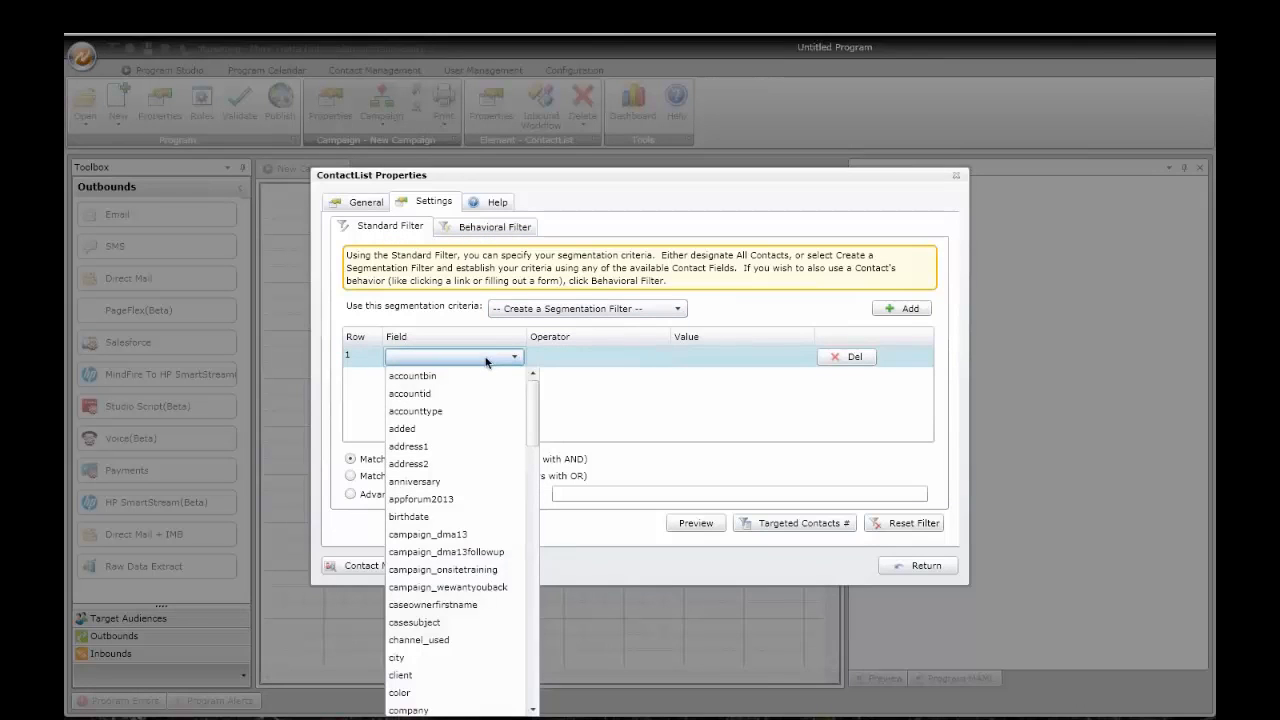
pyautogui.moveTo(533, 400); pyautogui.dragTo(535, 640)
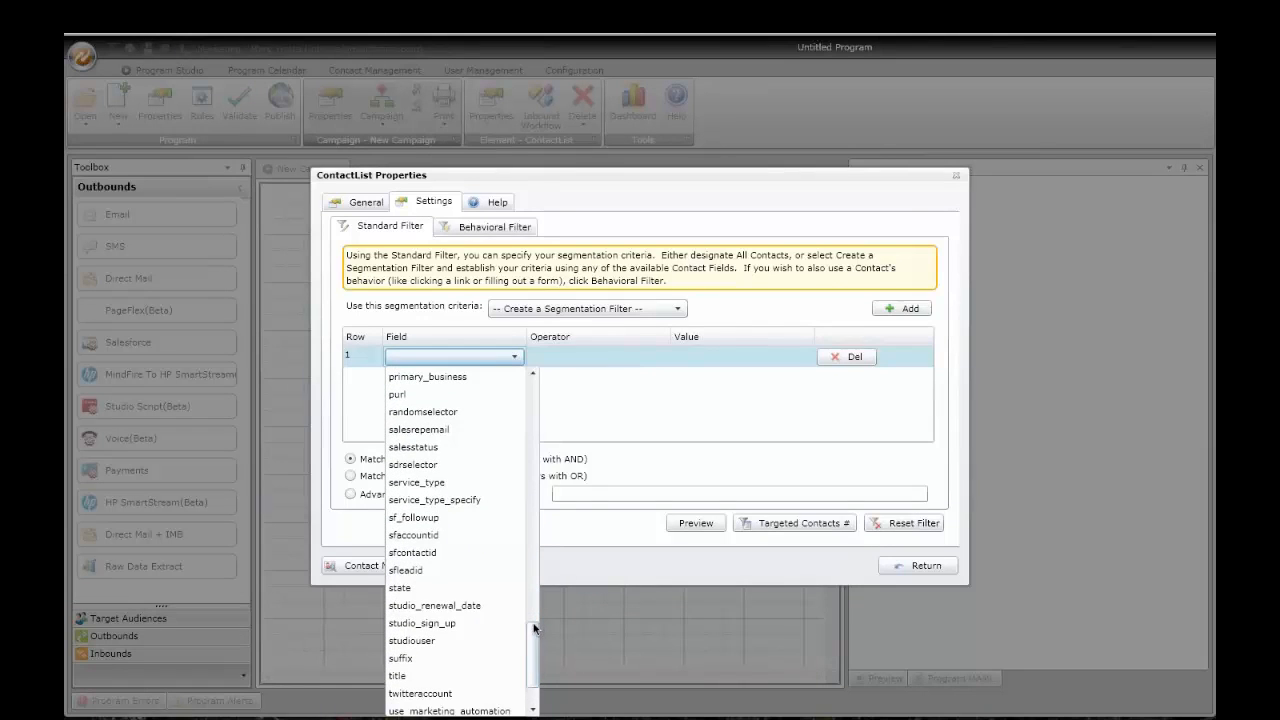
pyautogui.click(405, 588)
pyautogui.click(555, 358)
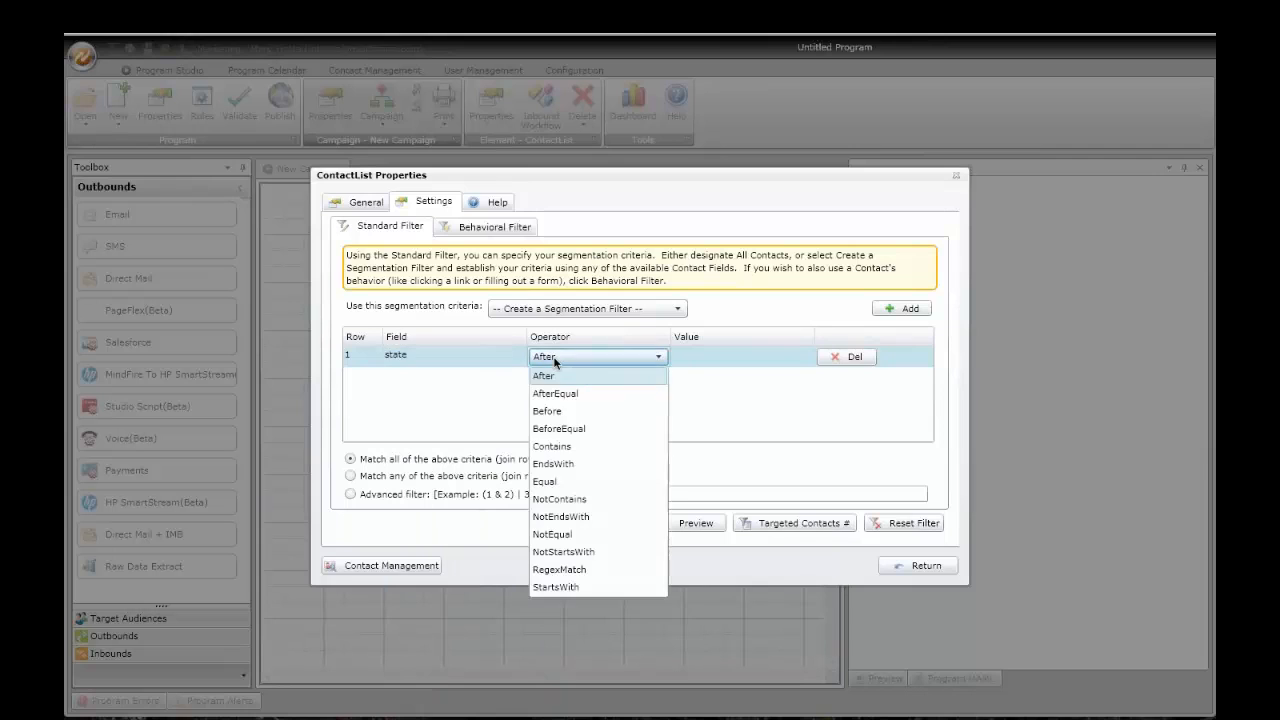
pyautogui.click(563, 486)
pyautogui.click(722, 357)
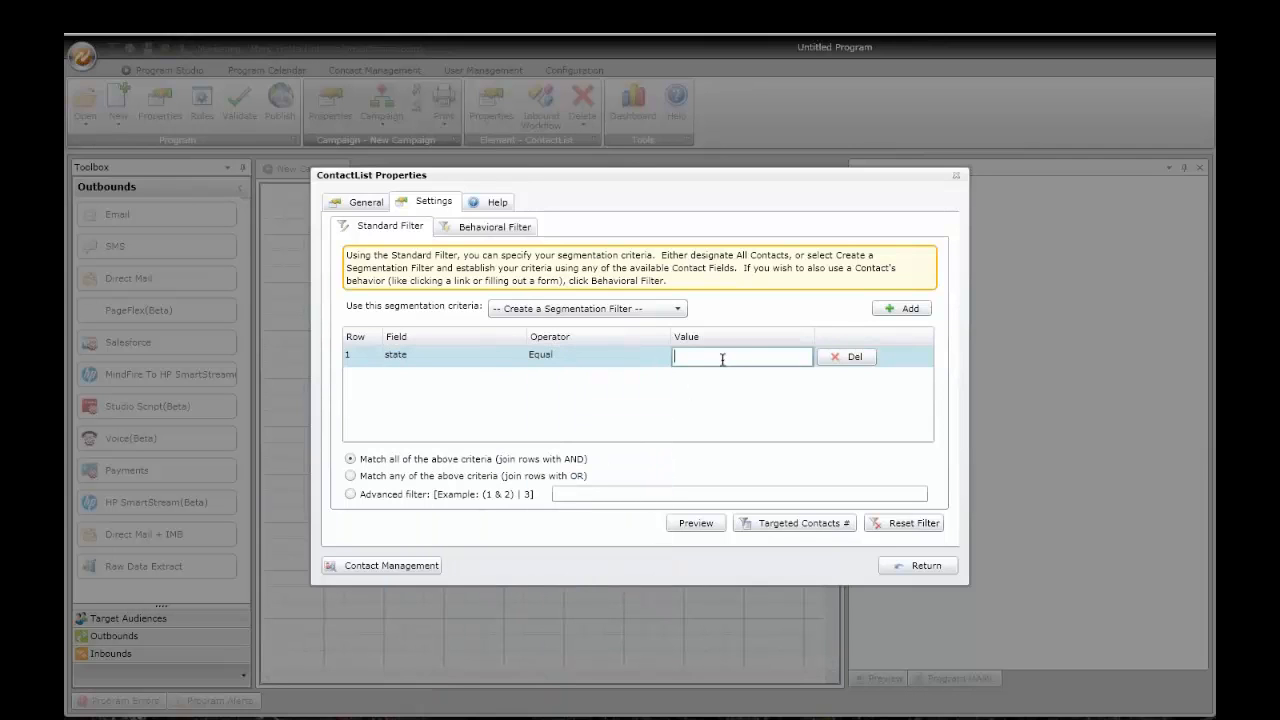
pyautogui.write('ca')
pyautogui.click(794, 524)
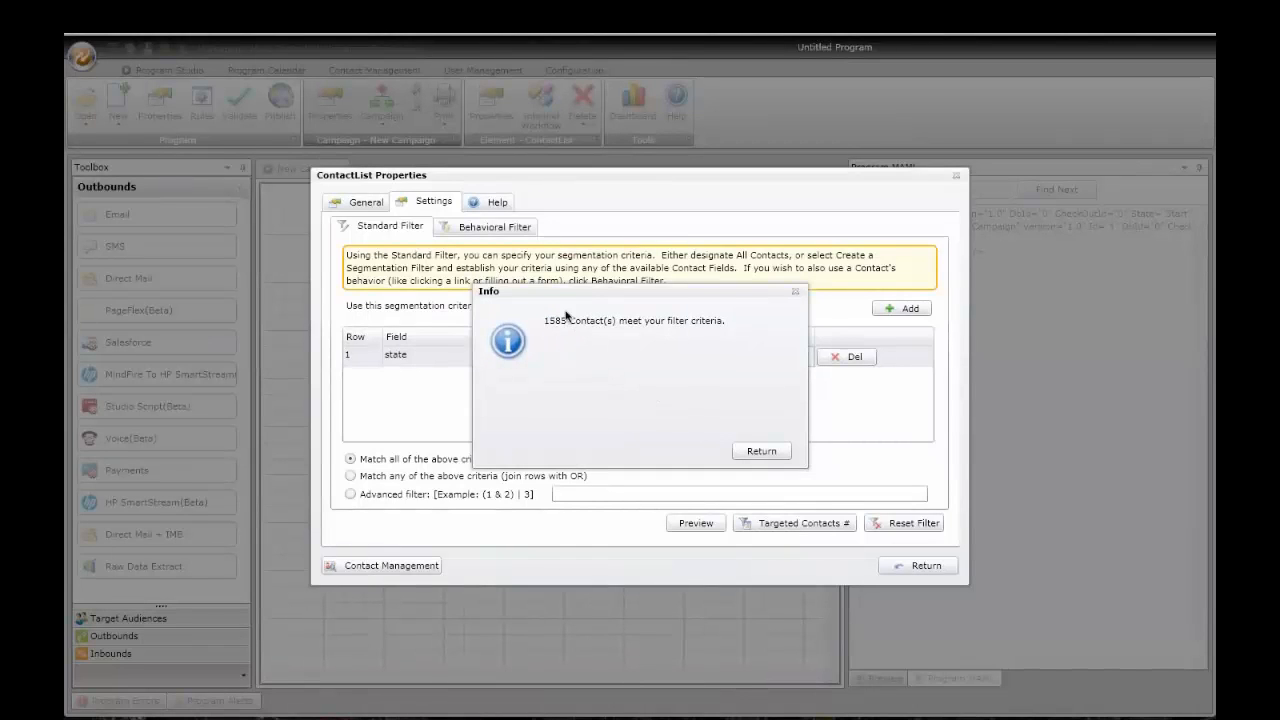
pyautogui.click(761, 451)
# Step: Add a second filter row, then delete it while still blank
pyautogui.click(903, 309)
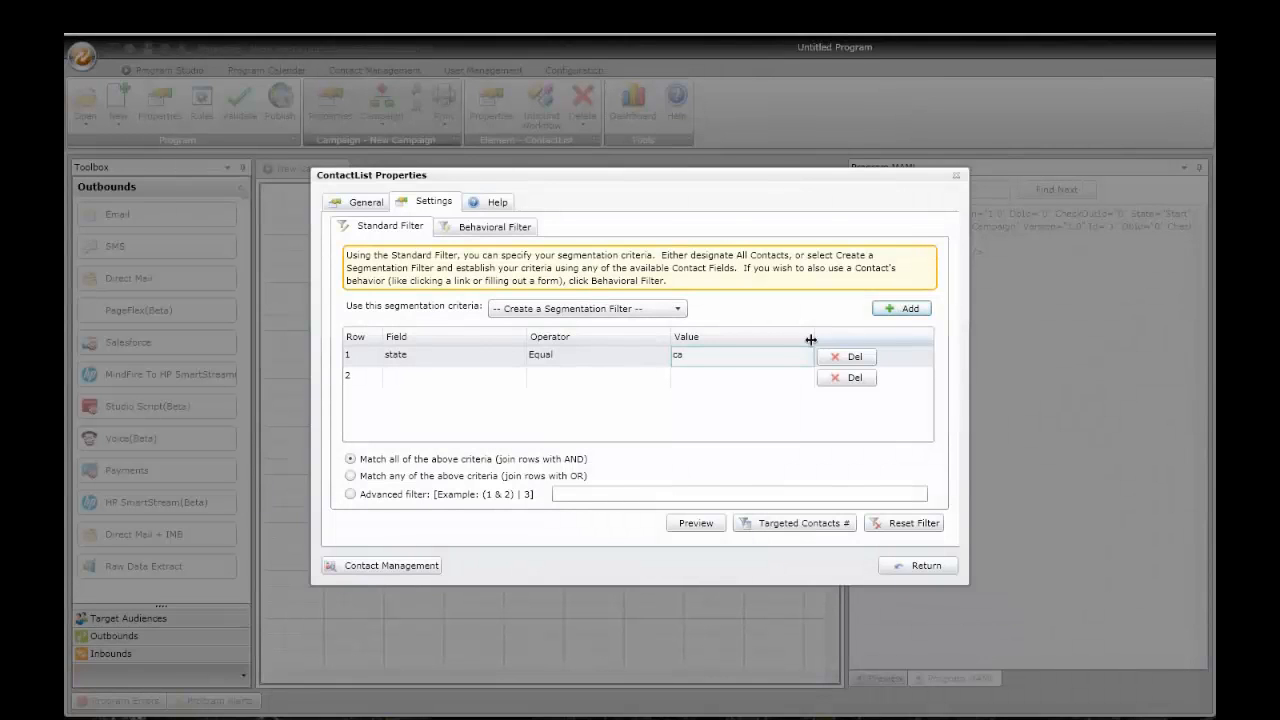
pyautogui.click(442, 379)
pyautogui.click(440, 379)
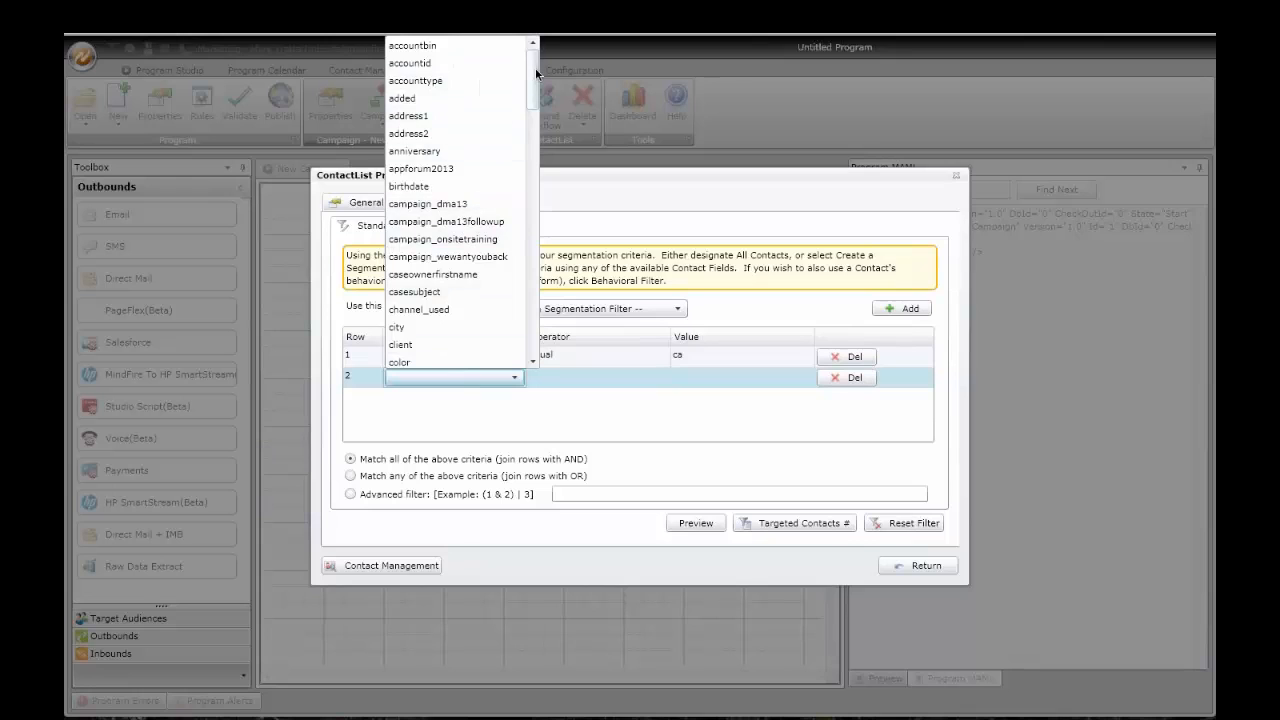
pyautogui.scroll(-5, 507, 122)
pyautogui.click(605, 421)
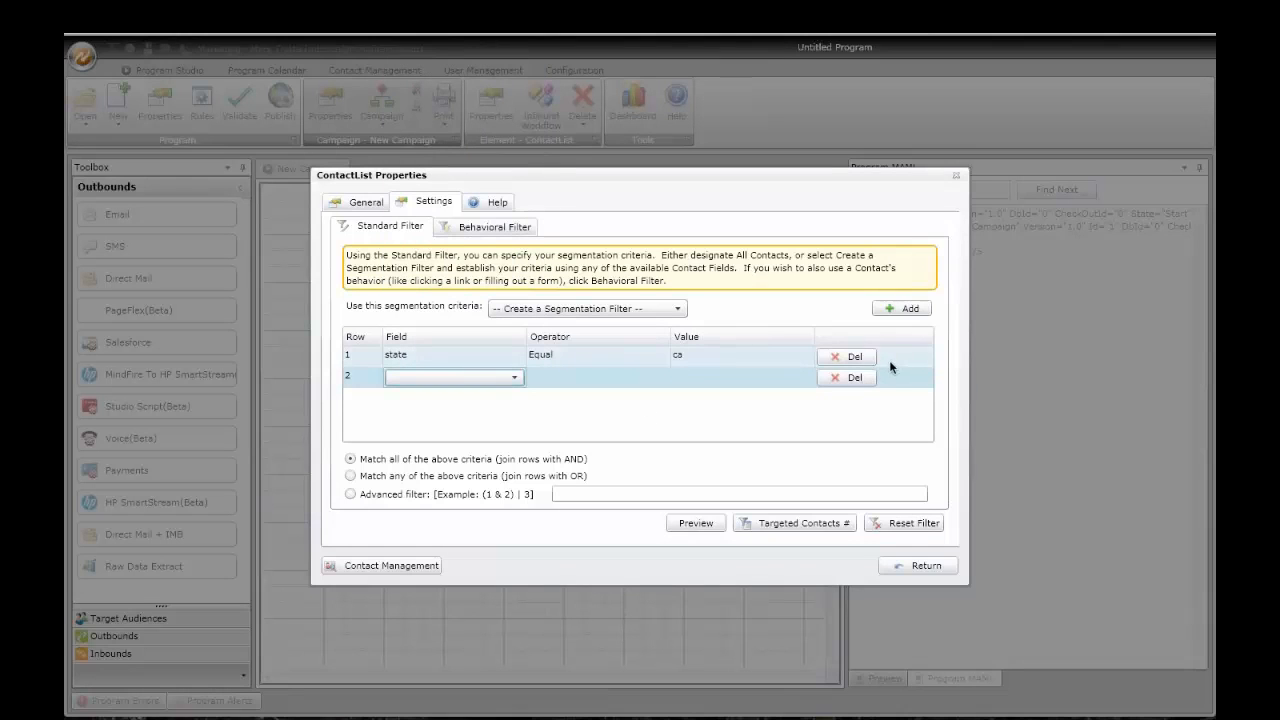
pyautogui.click(851, 377)
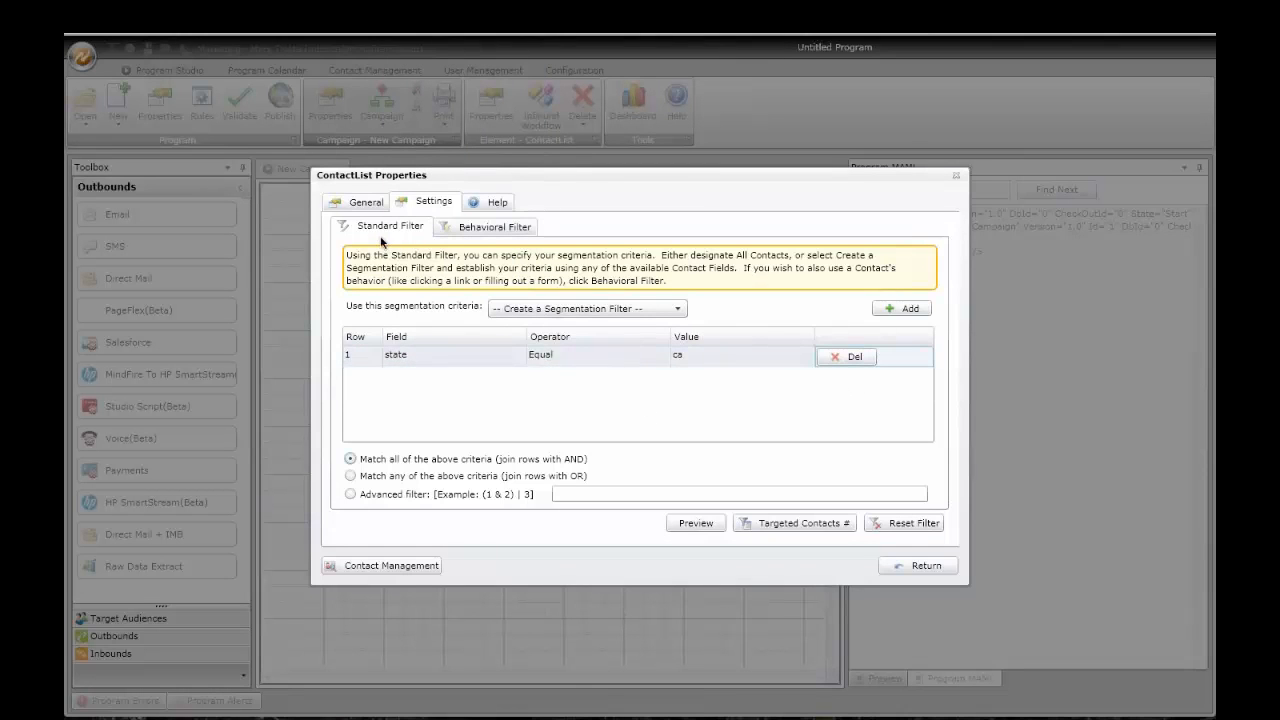
# Step: Start a behavioral filter definition, then abandon it without adding criteria
pyautogui.click(486, 230)
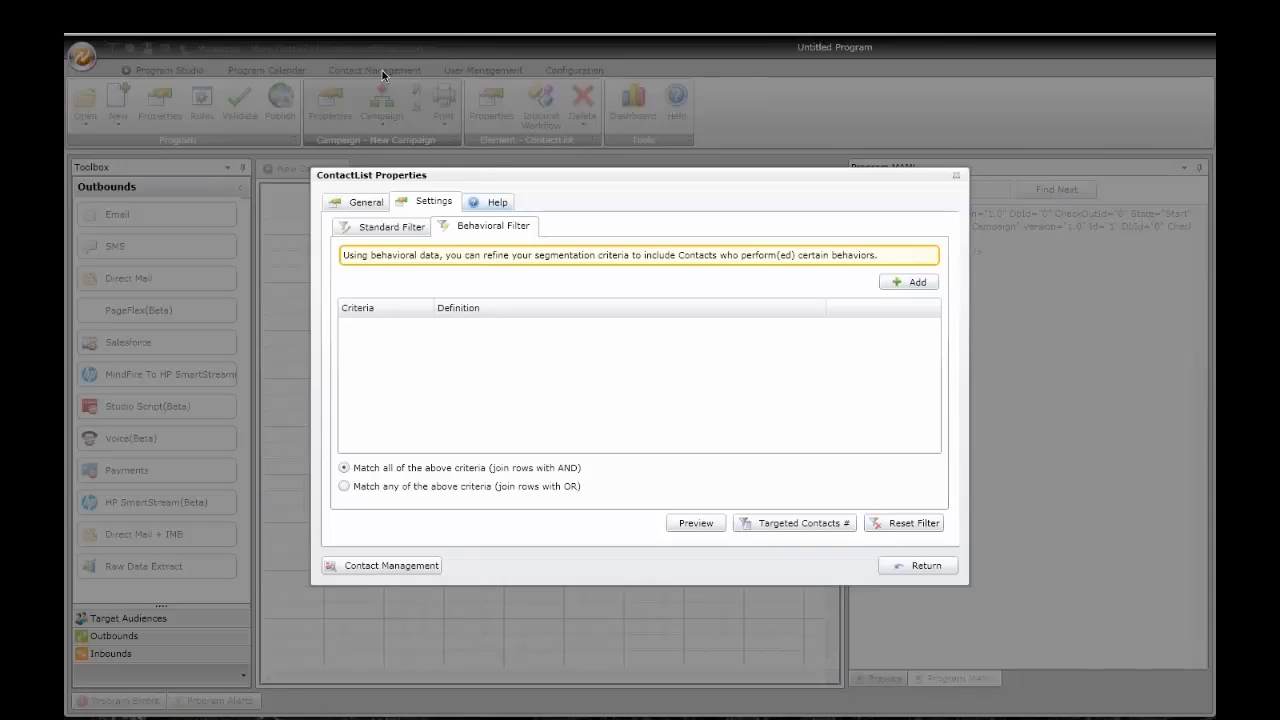
pyautogui.click(912, 282)
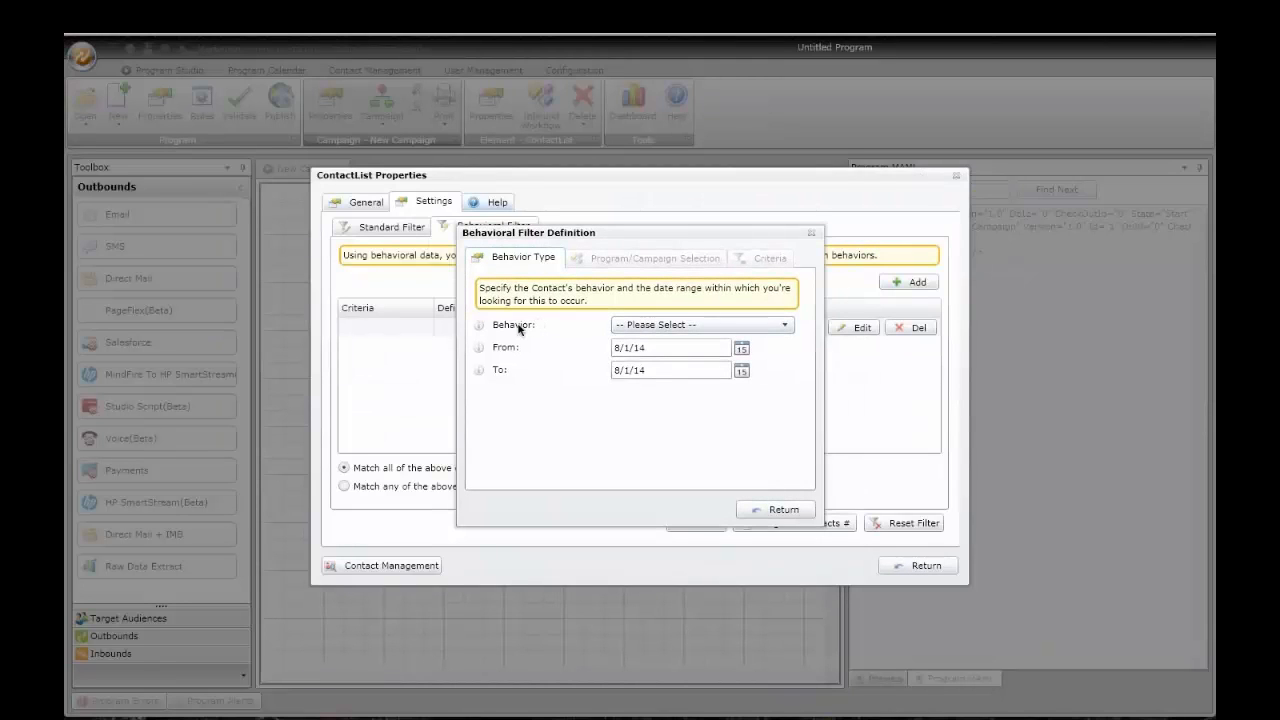
pyautogui.click(615, 348)
pyautogui.click(613, 350)
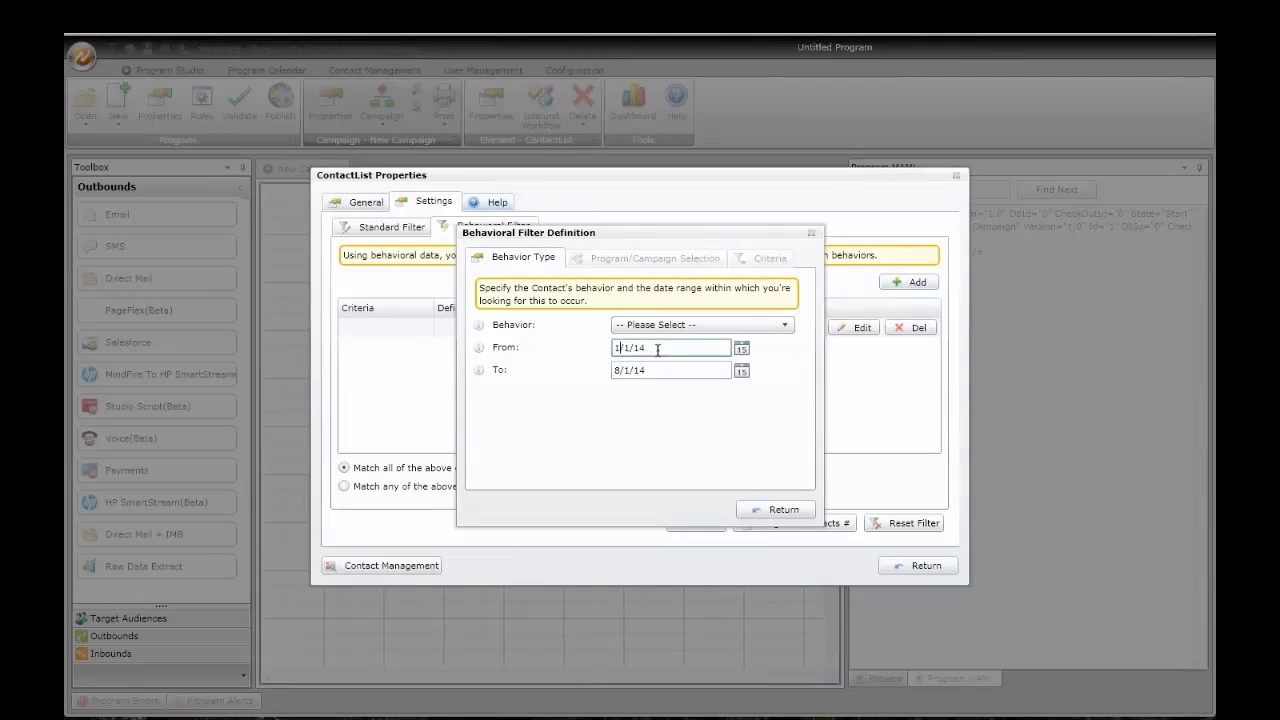
pyautogui.click(657, 326)
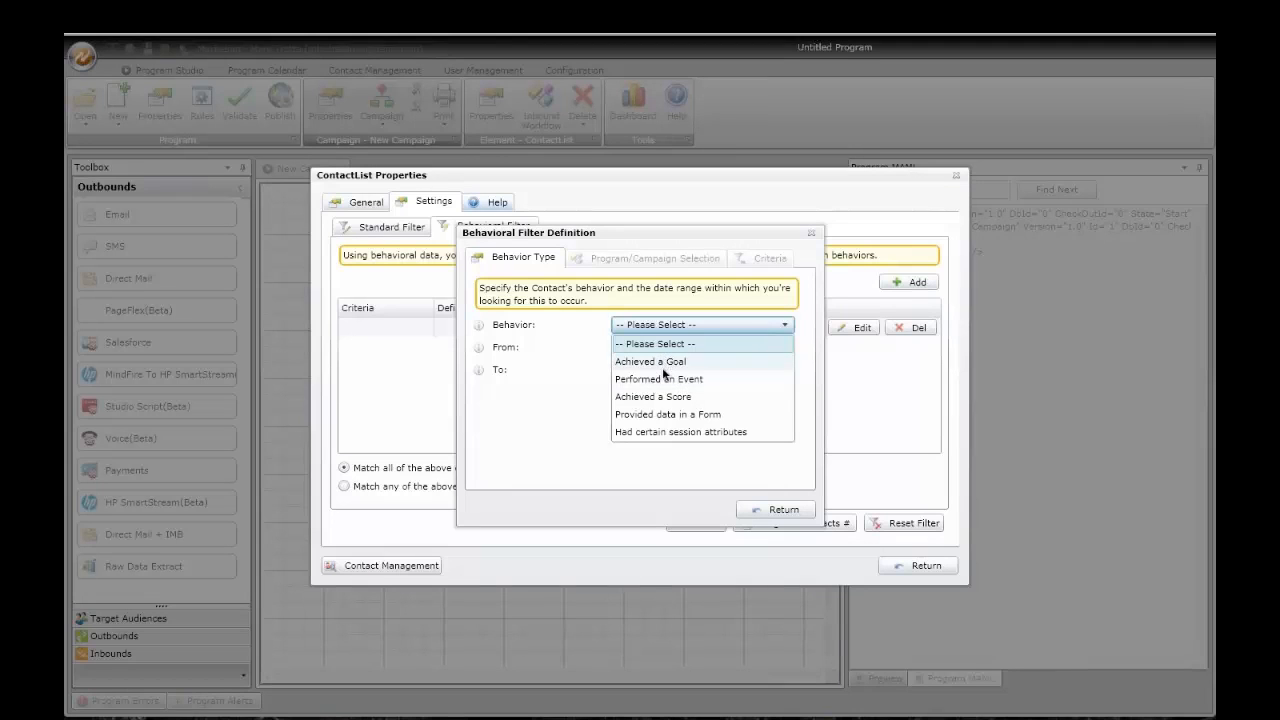
pyautogui.click(781, 511)
pyautogui.click(781, 511)
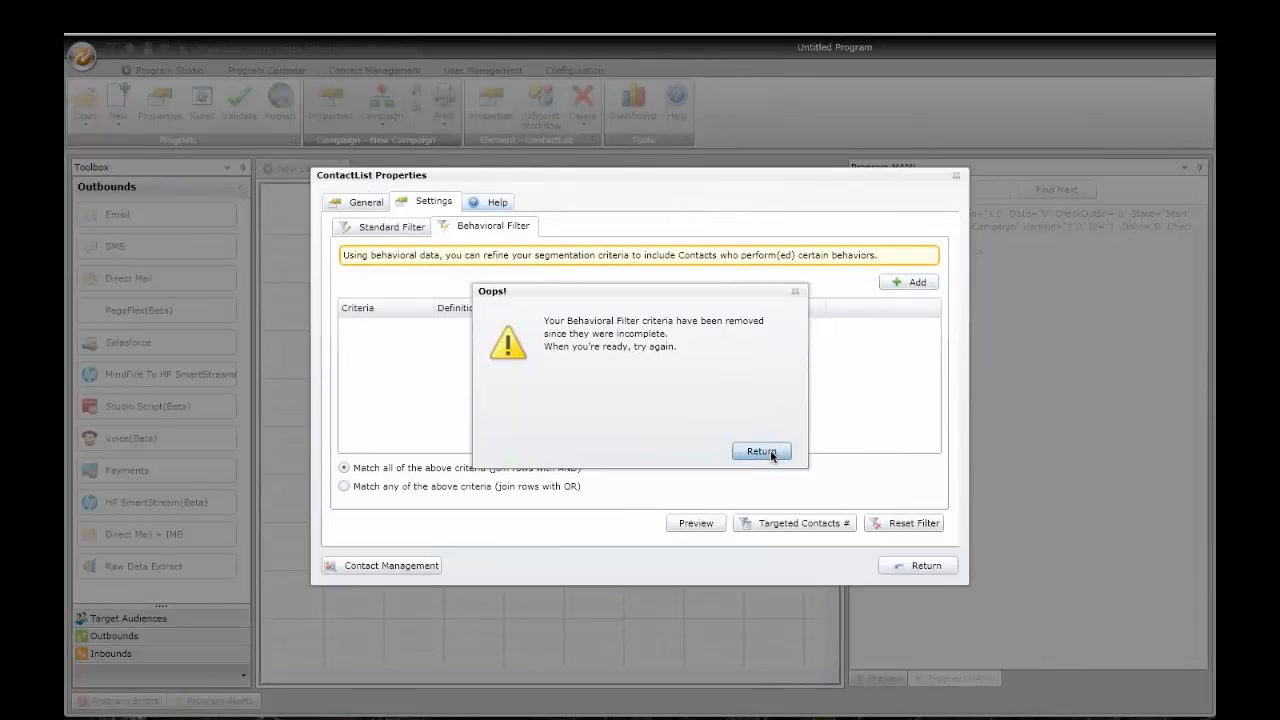
pyautogui.click(770, 452)
# Step: Rename the ContactList audience to CA and close its properties
pyautogui.click(362, 204)
pyautogui.moveTo(500, 258); pyautogui.dragTo(421, 258)
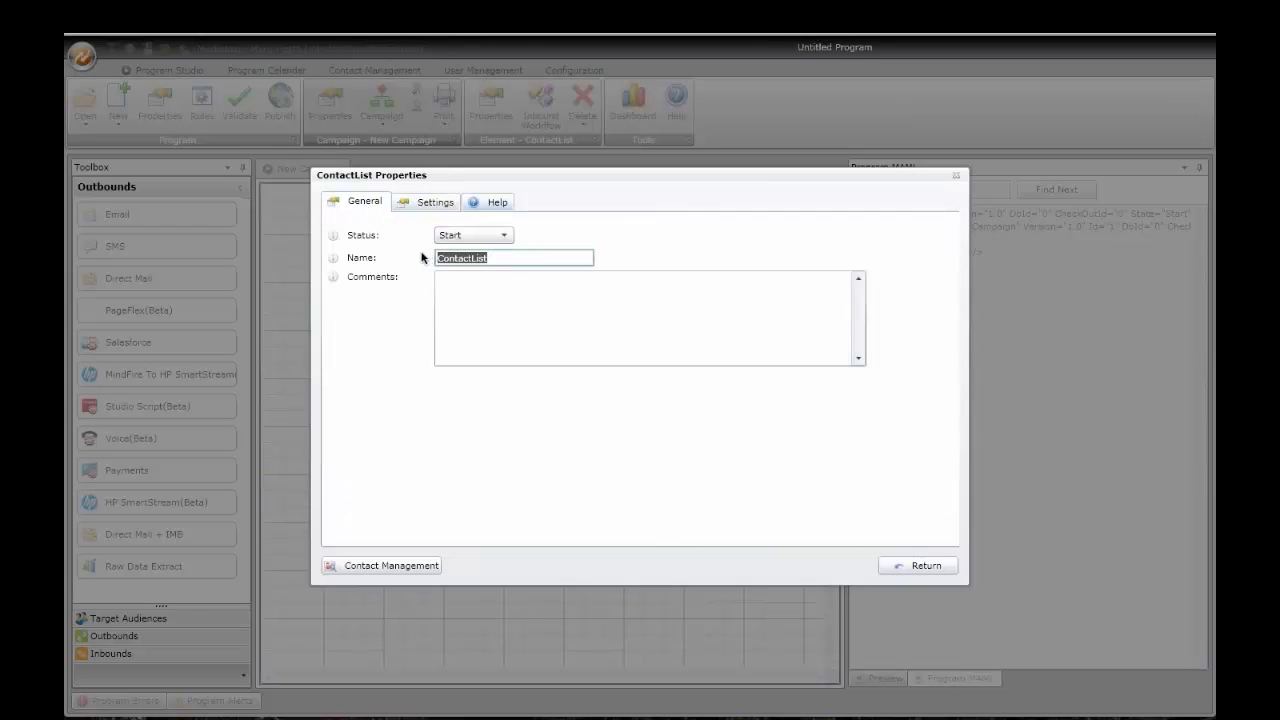
pyautogui.write('CA')
pyautogui.click(920, 566)
# Step: Reposition the CA audience and connect a Direct Mail outbound beneath it
pyautogui.moveTo(586, 249); pyautogui.dragTo(510, 239)
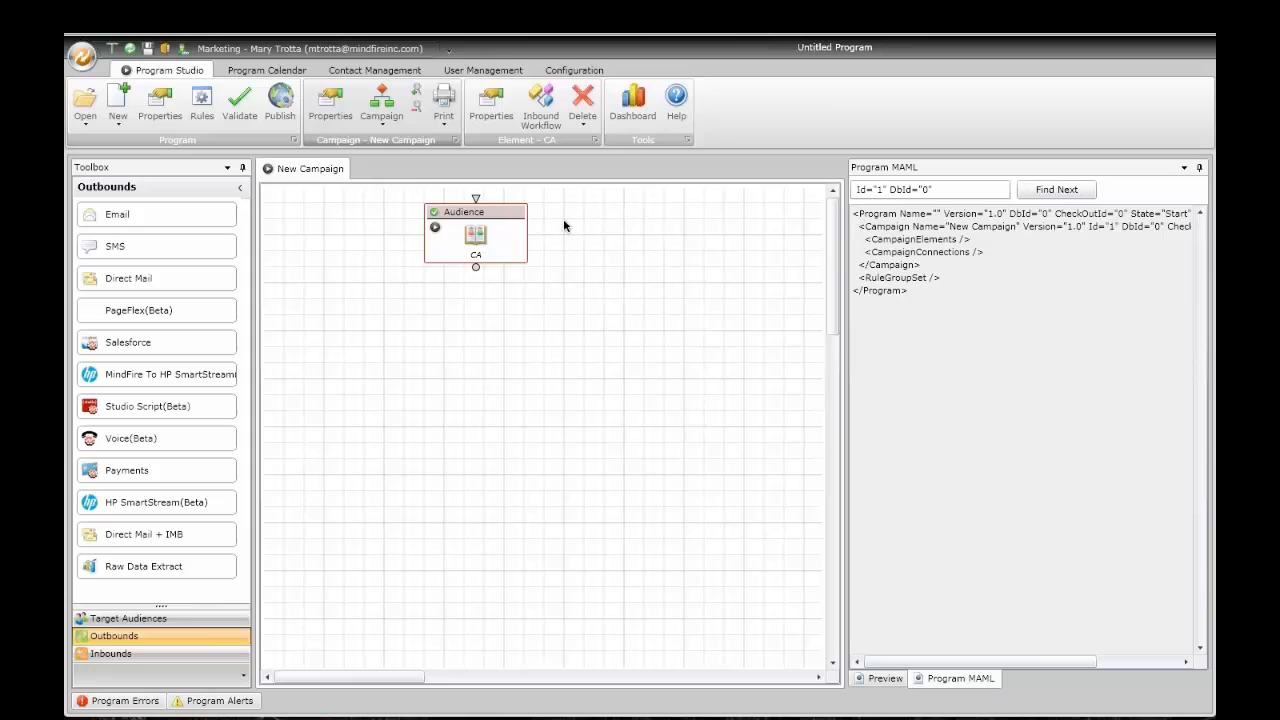
pyautogui.moveTo(518, 239); pyautogui.dragTo(559, 233)
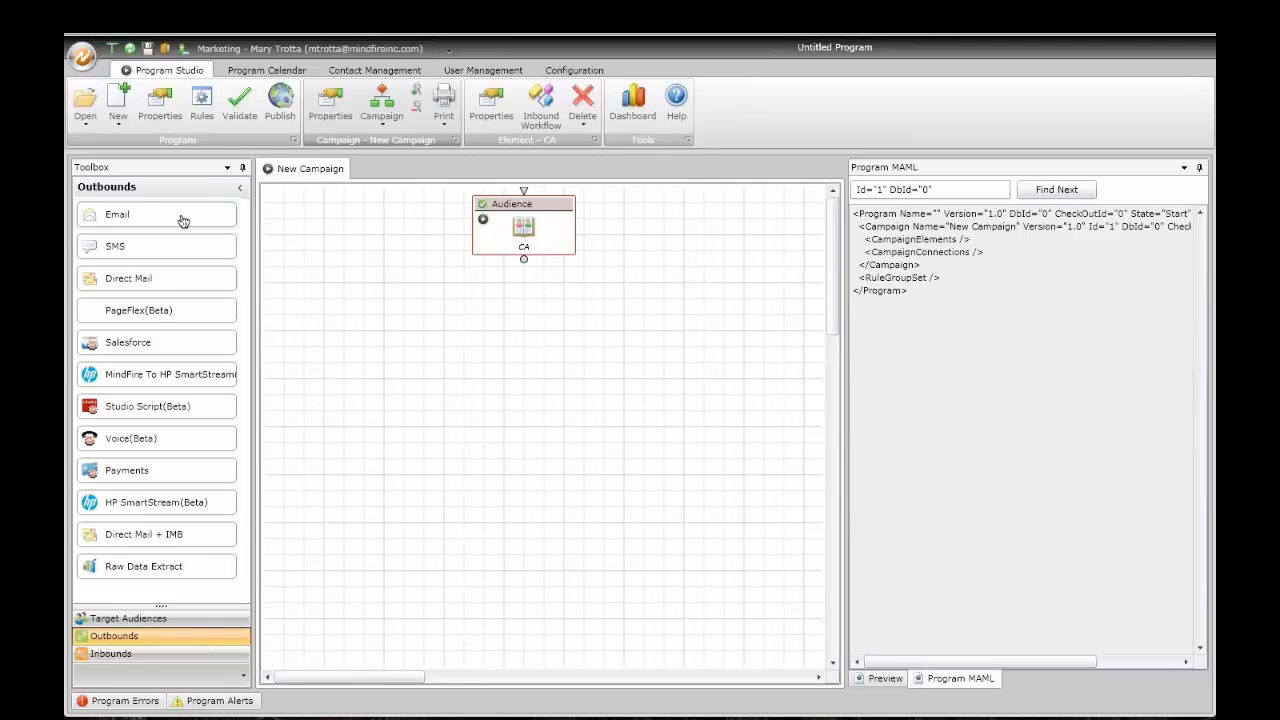
pyautogui.moveTo(183, 280); pyautogui.dragTo(348, 335)
pyautogui.moveTo(523, 260); pyautogui.dragTo(347, 301)
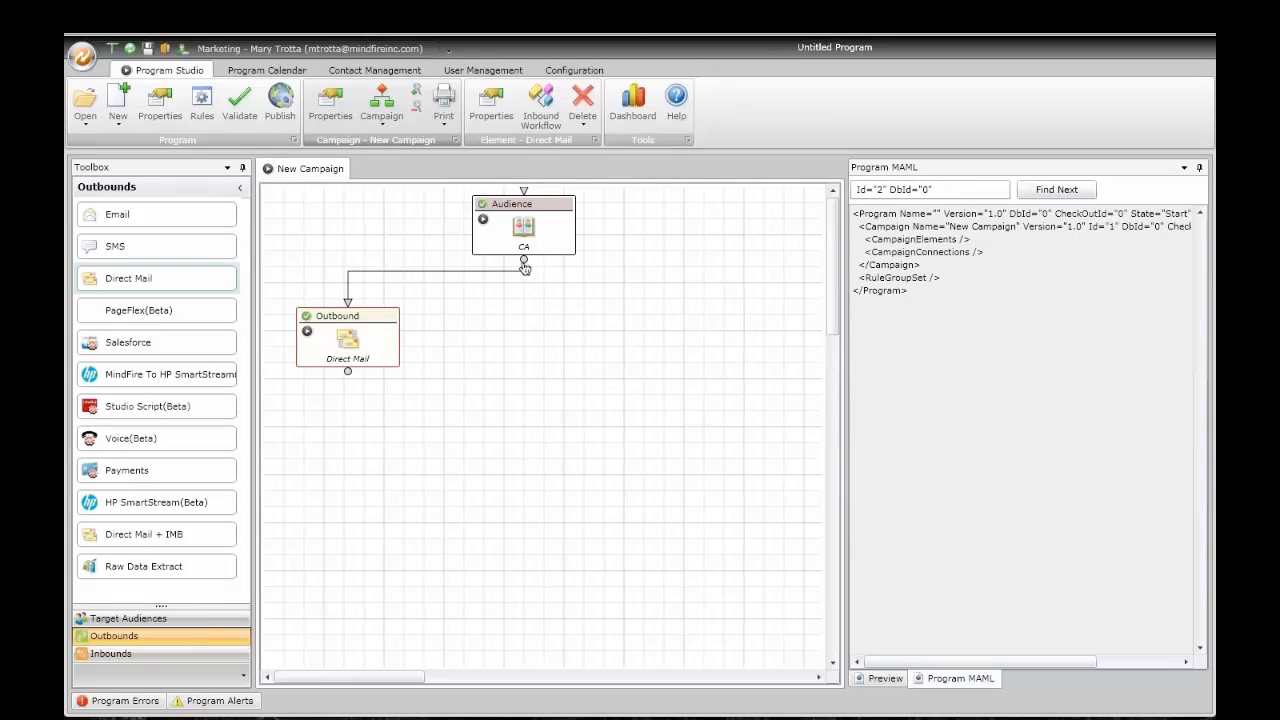
# Step: Add Email, SMS and Voice(Beta) outbounds, each connected from the CA audience
pyautogui.moveTo(426, 307); pyautogui.dragTo(462, 314)
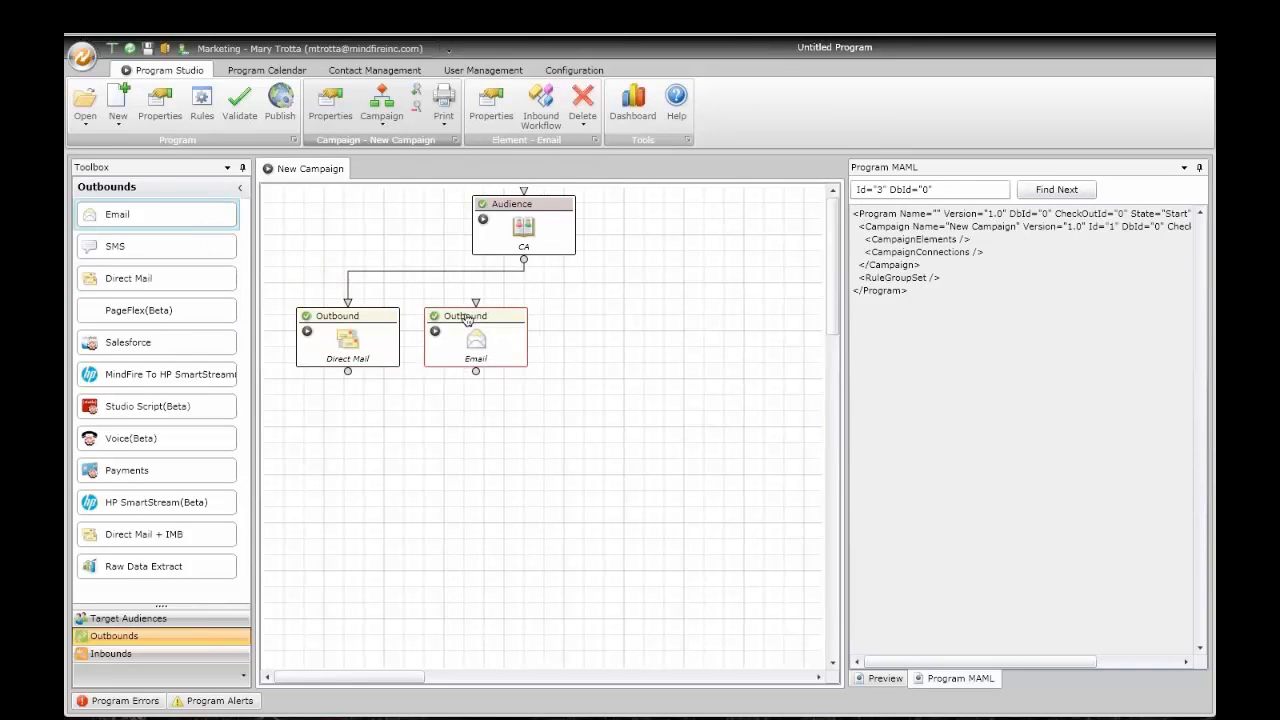
pyautogui.click(521, 261)
pyautogui.moveTo(220, 246); pyautogui.dragTo(606, 328)
pyautogui.click(523, 261)
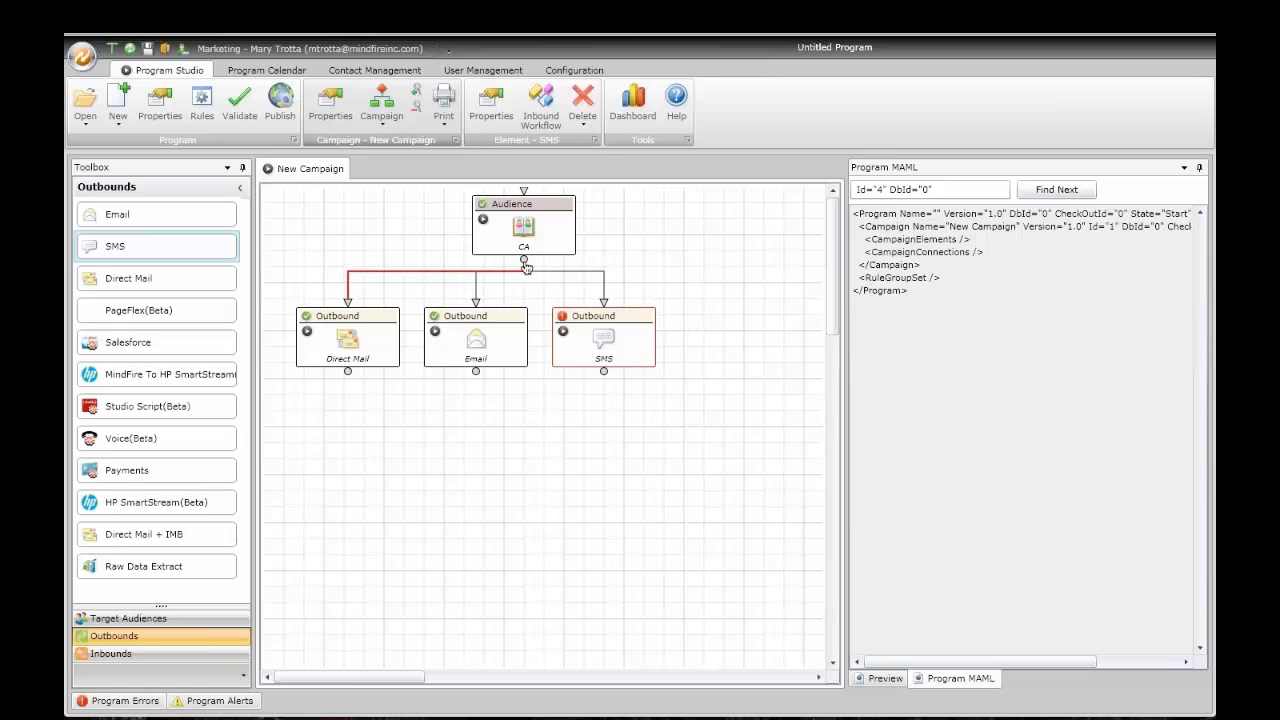
pyautogui.moveTo(152, 443); pyautogui.dragTo(716, 305)
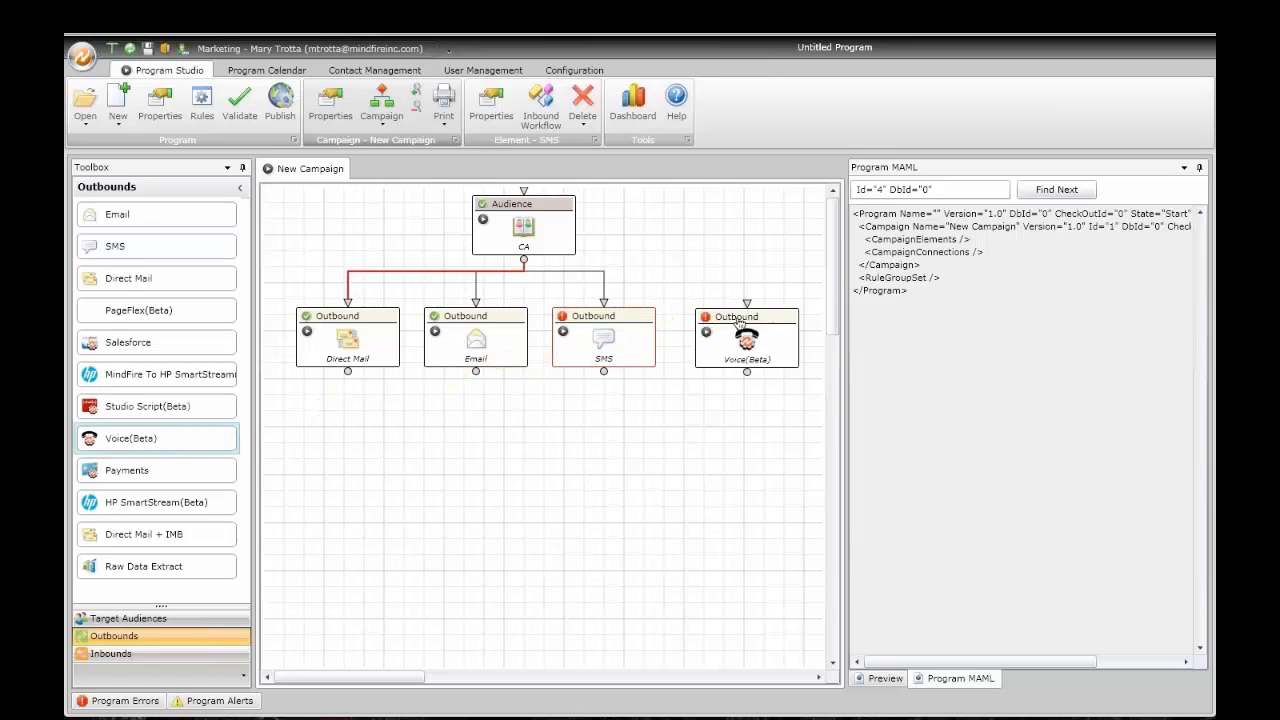
pyautogui.click(524, 261)
pyautogui.moveTo(698, 345)
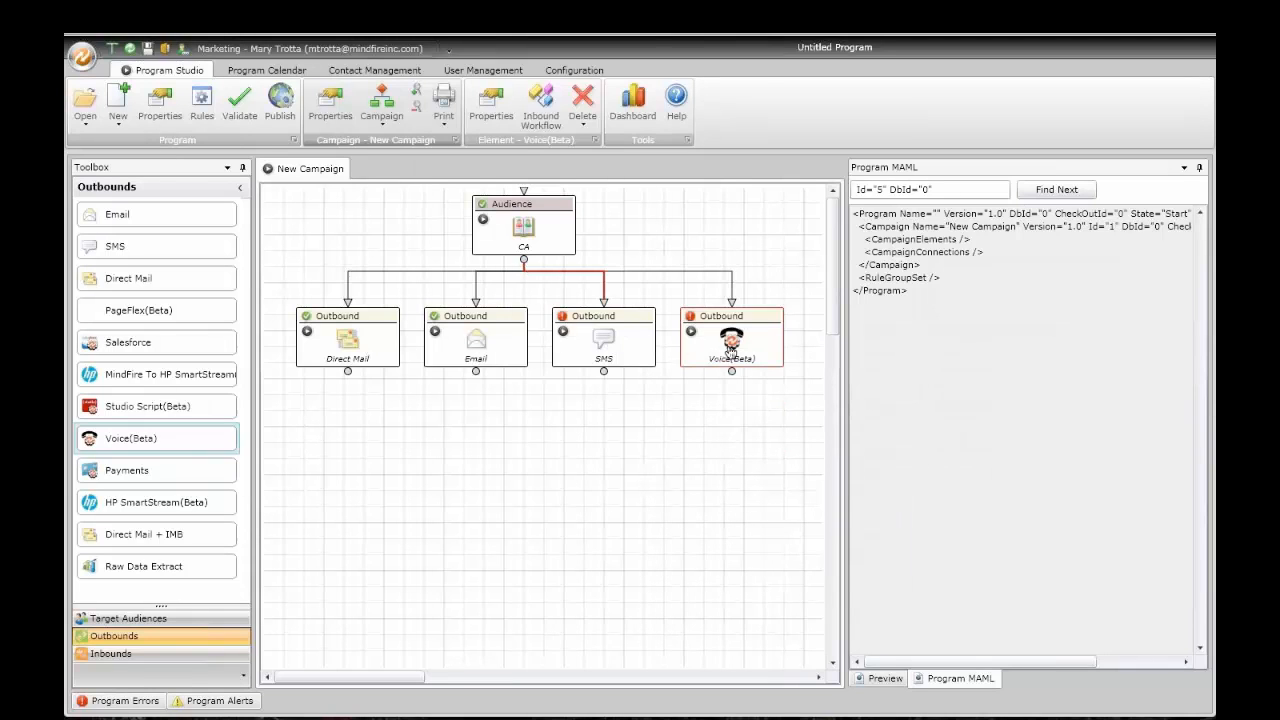
pyautogui.moveTo(772, 352)
# Step: In Direct Mail settings, change the Personalized URL column to ##purl##.mydomain.com
pyautogui.click(376, 348)
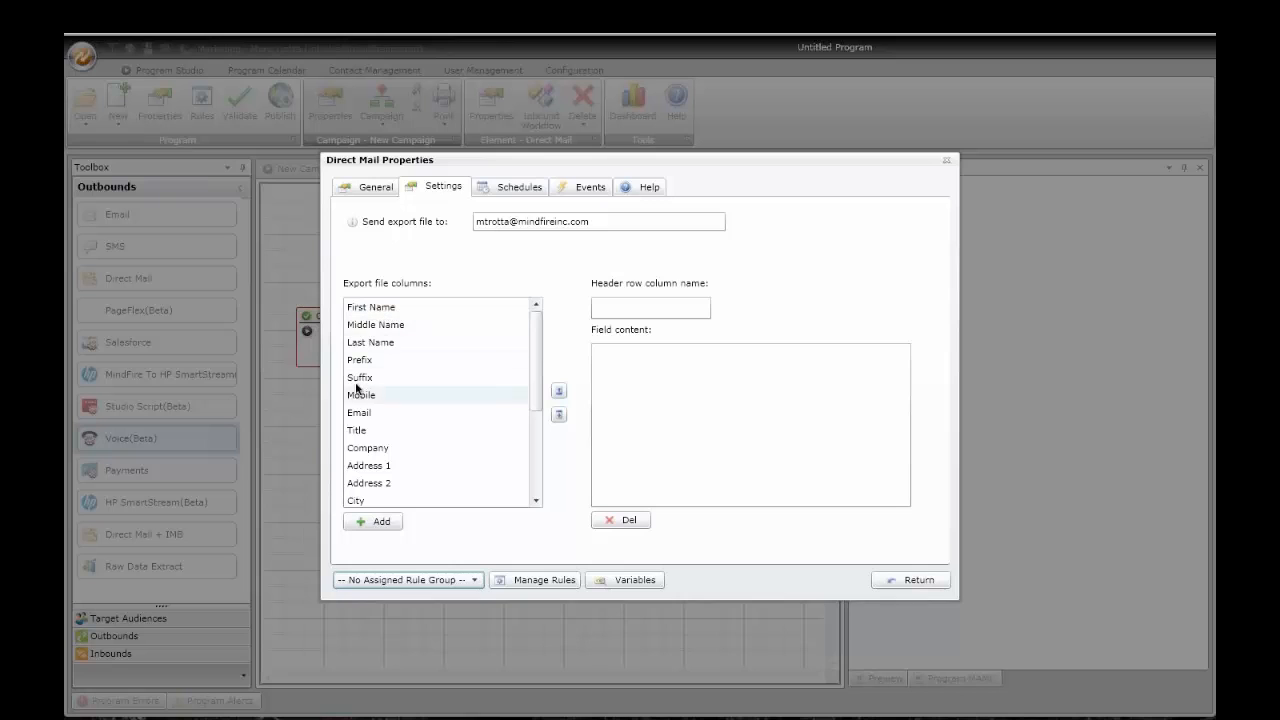
pyautogui.scroll(-3, 536, 404)
pyautogui.scroll(-2, 537, 406)
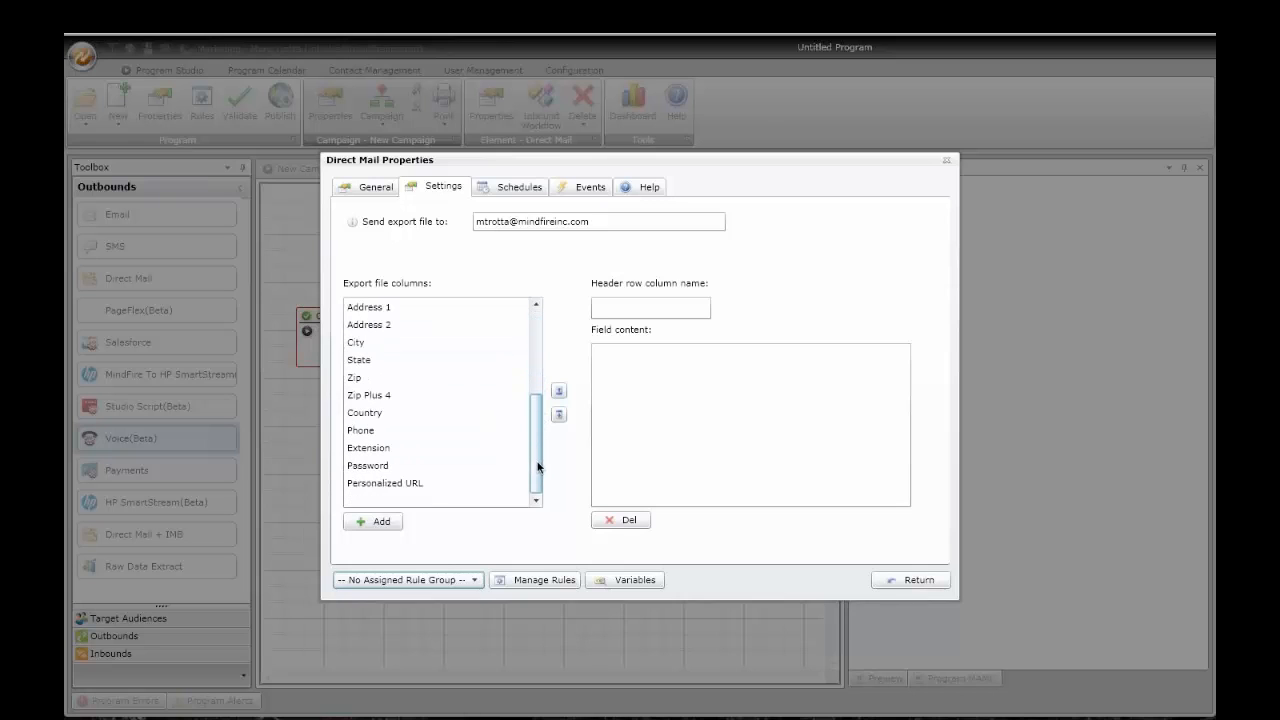
pyautogui.click(411, 483)
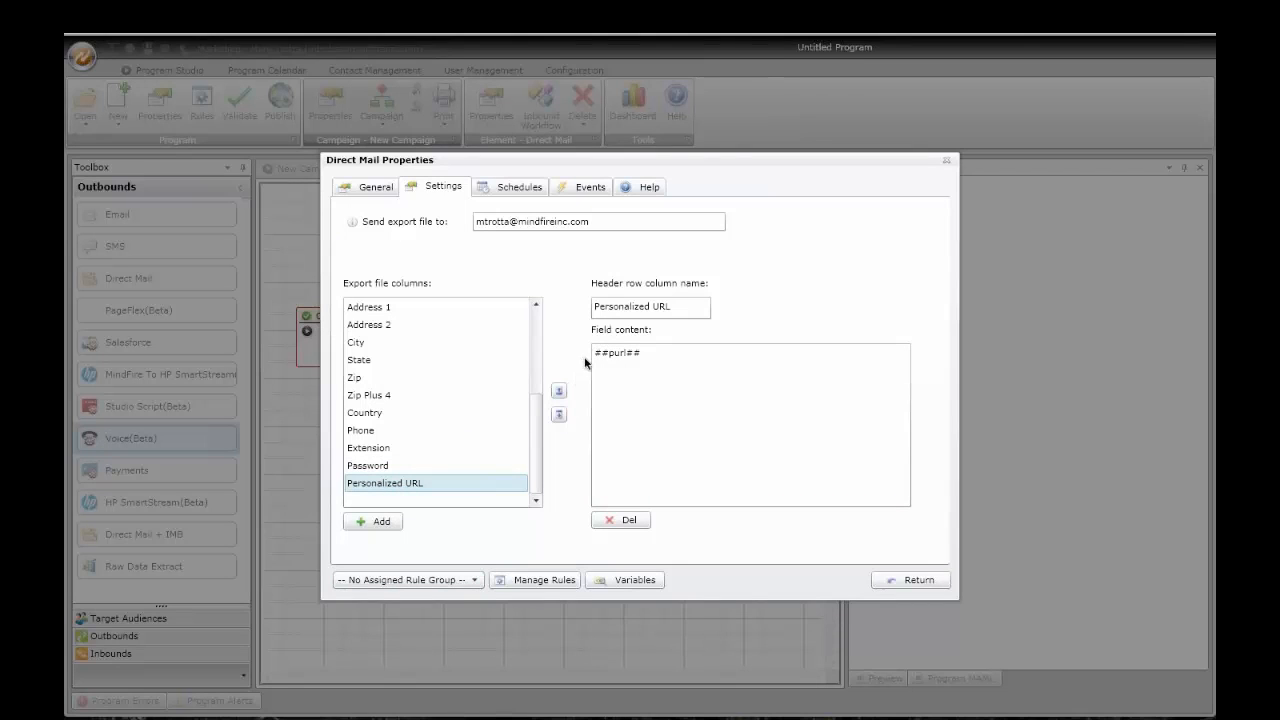
pyautogui.click(652, 354)
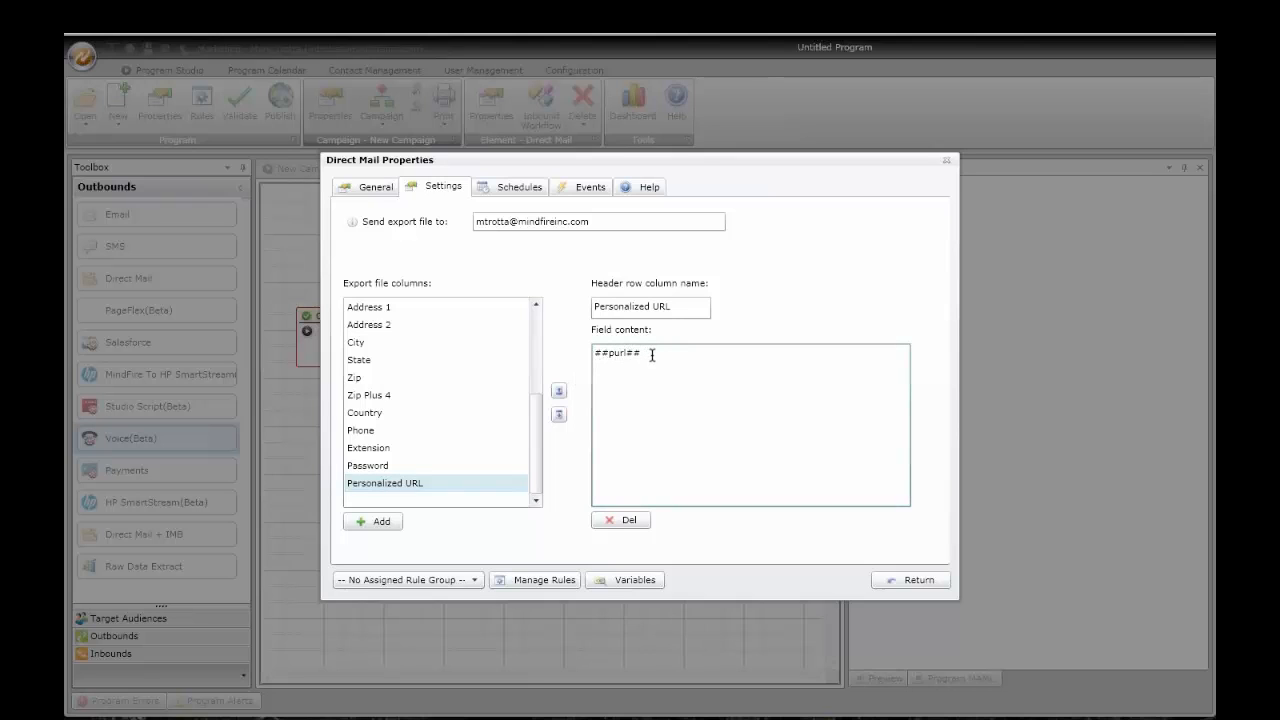
pyautogui.write('.mydomain.com')
pyautogui.moveTo(595, 354); pyautogui.dragTo(711, 365)
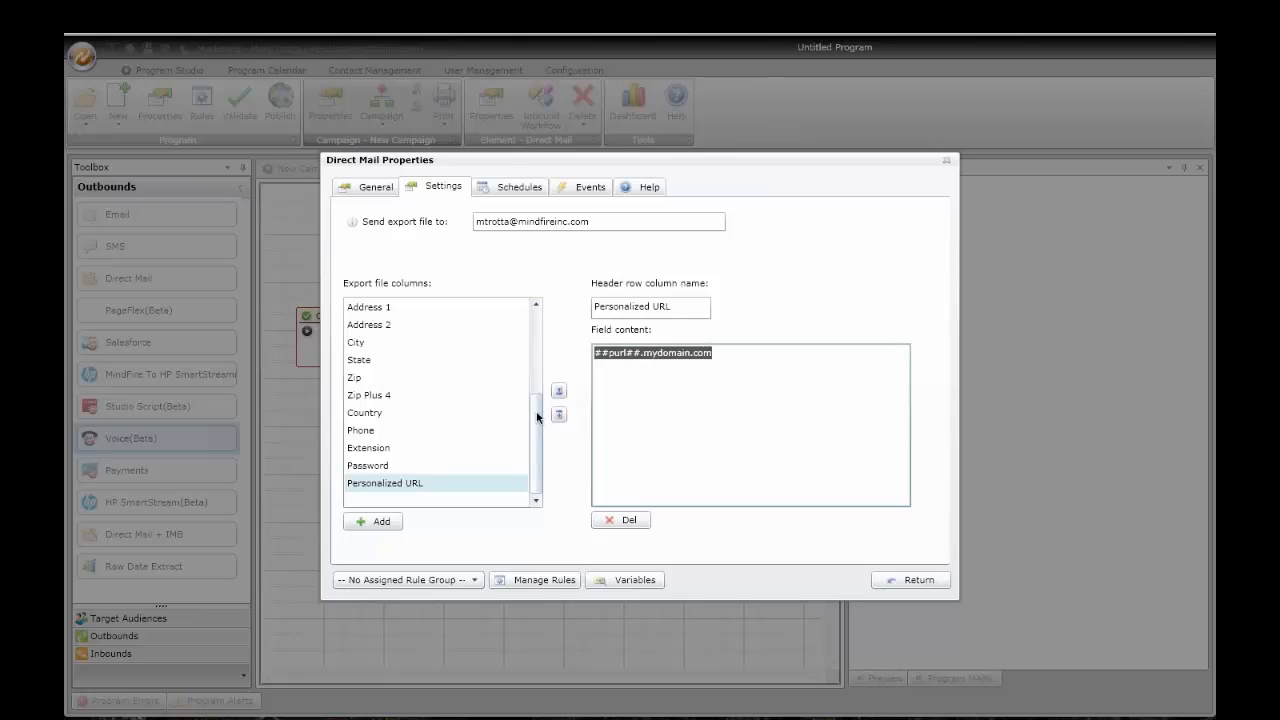
# Step: Add export columns Column21 through Column24 after Personalized URL
pyautogui.click(380, 522)
pyautogui.click(380, 522)
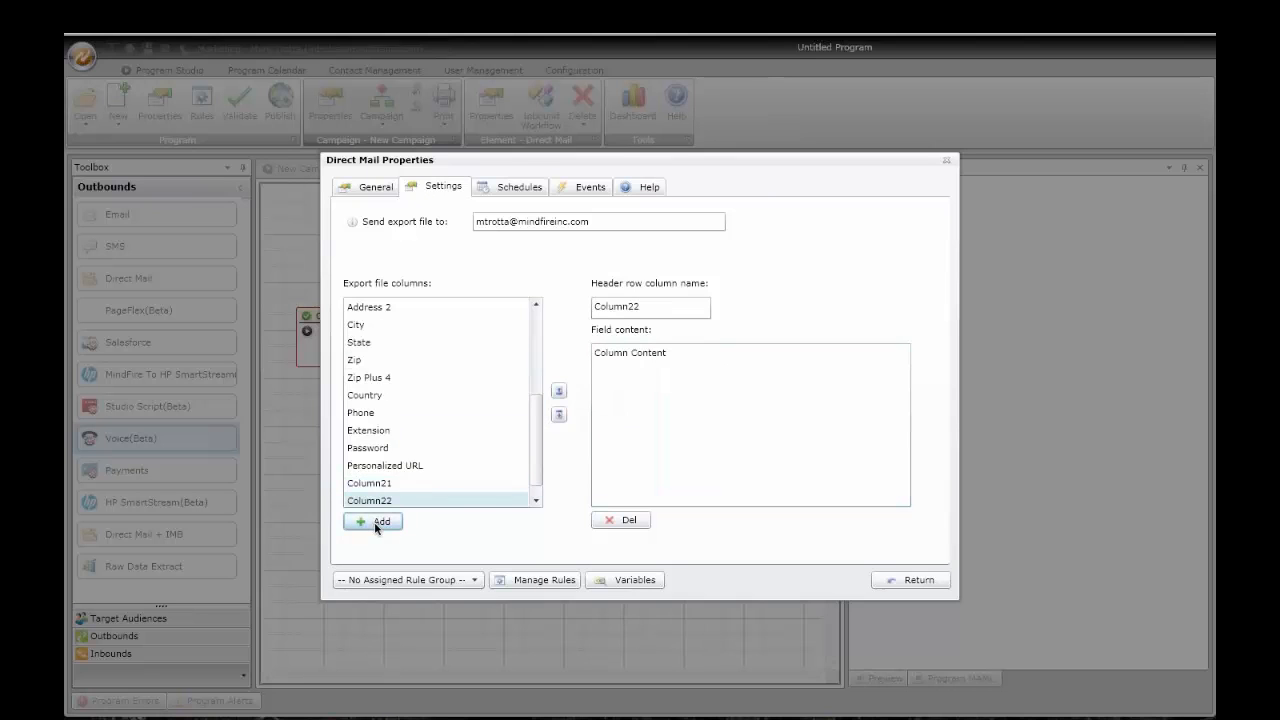
pyautogui.click(380, 522)
pyautogui.click(380, 522)
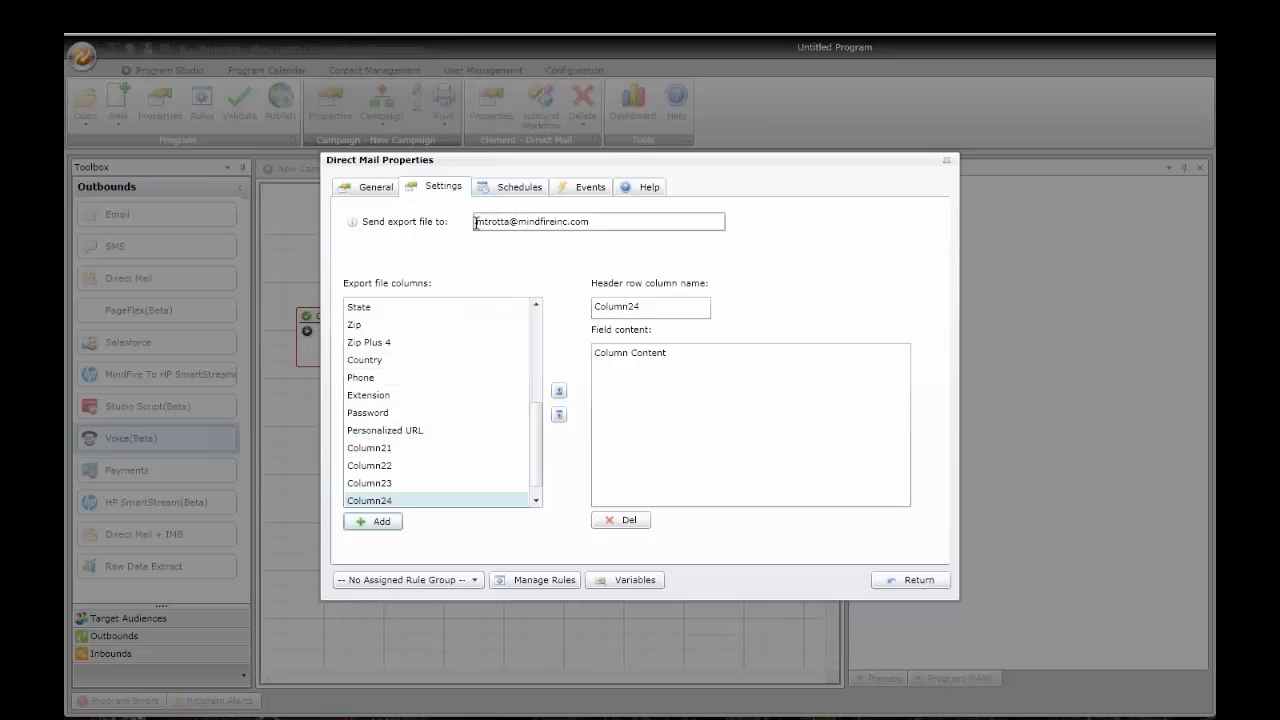
pyautogui.moveTo(474, 221); pyautogui.dragTo(625, 233)
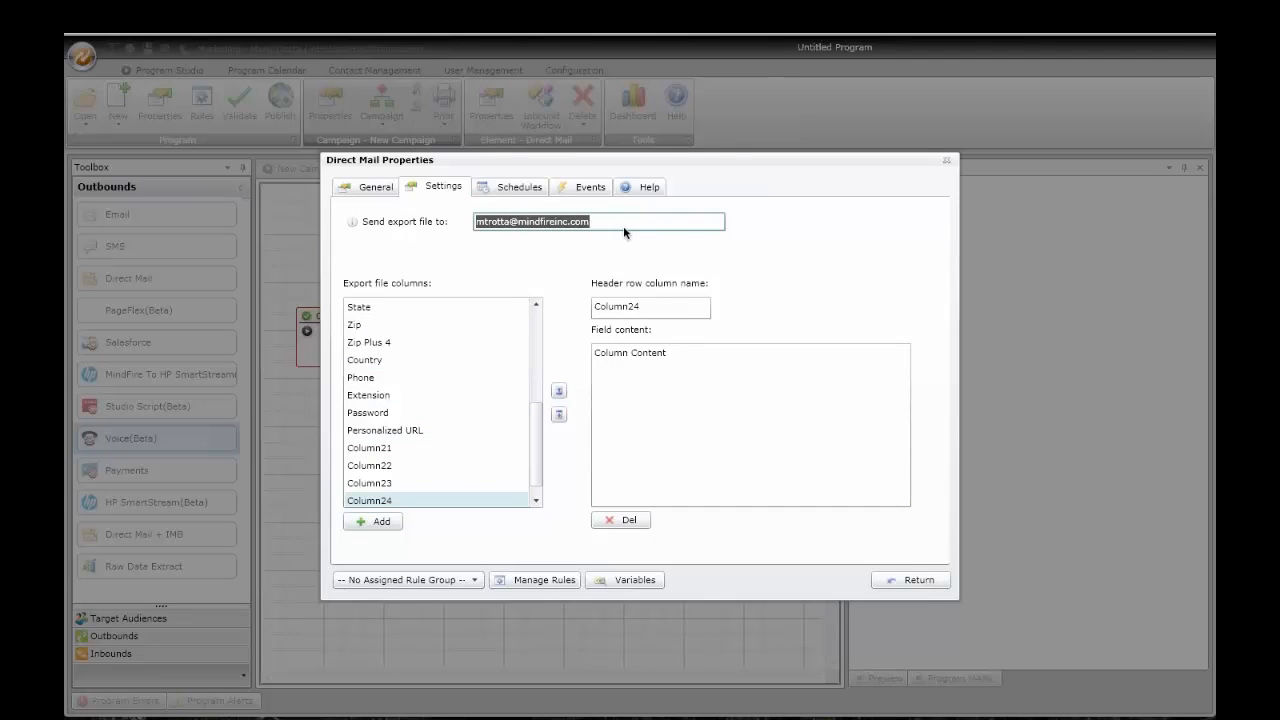
# Step: Create a Direct Mail (Right Now) schedule broadcasting to CA in Pacific Standard Time
pyautogui.click(520, 187)
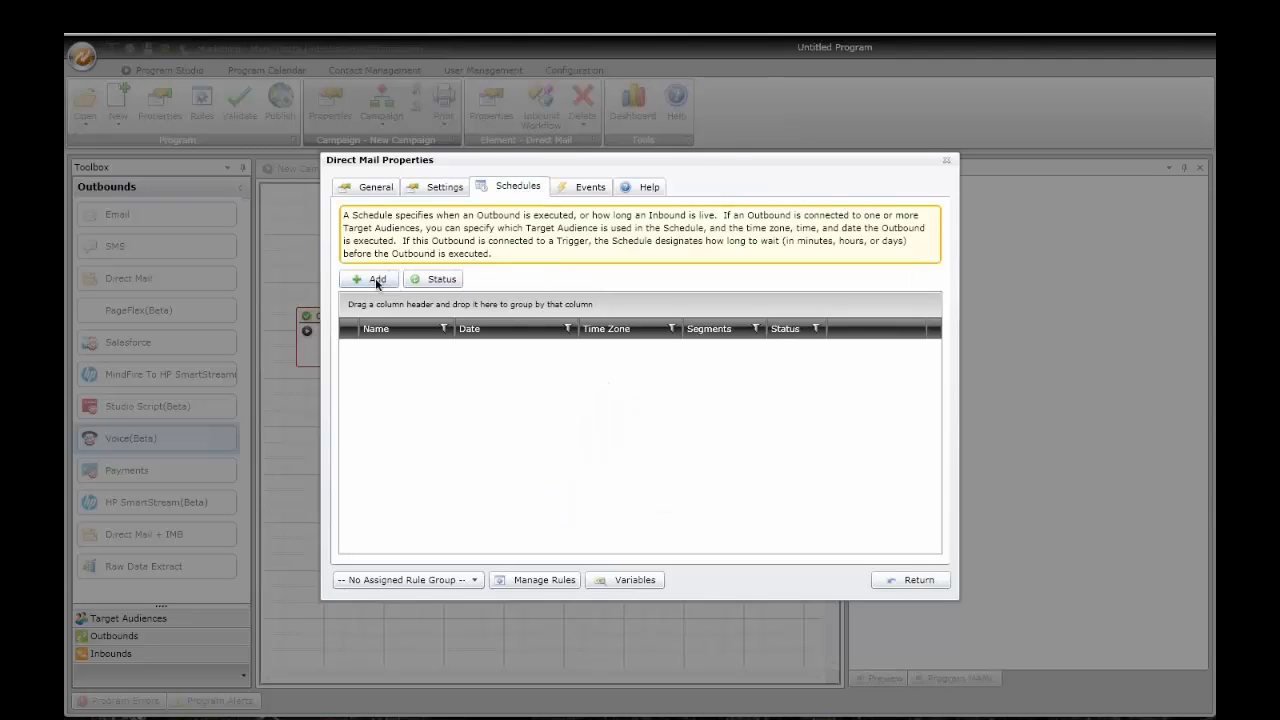
pyautogui.click(377, 280)
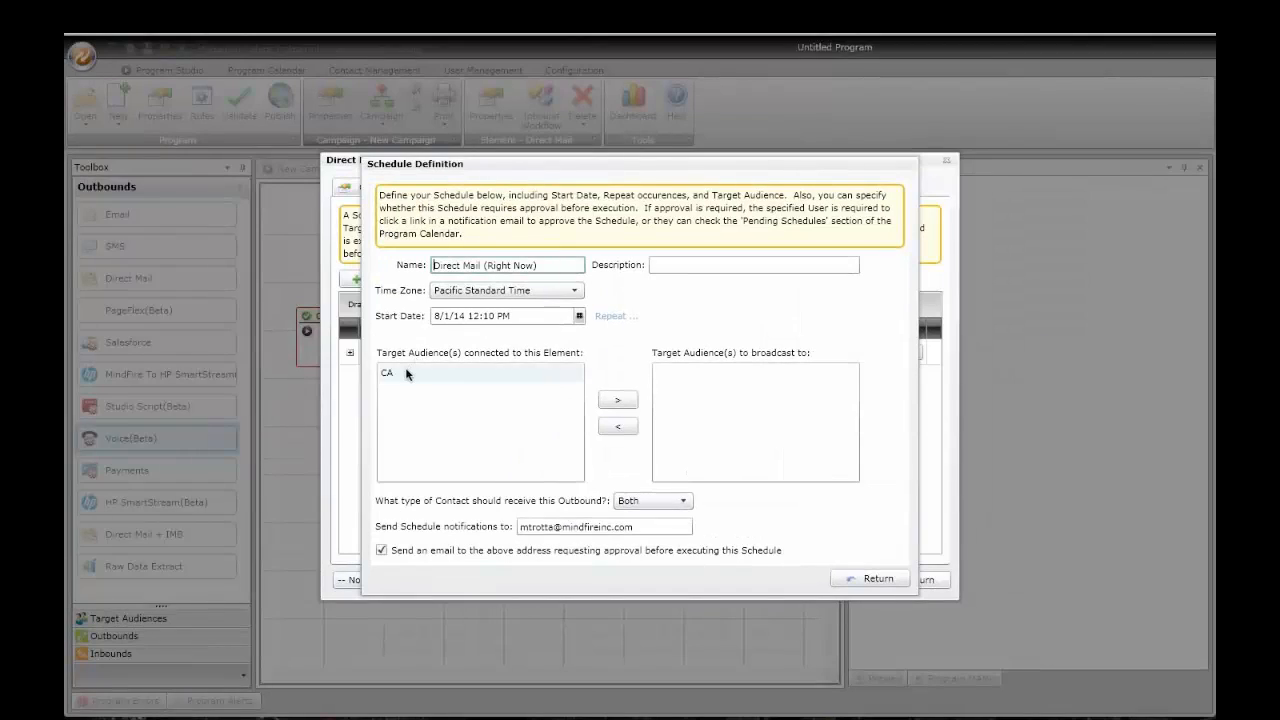
pyautogui.click(406, 373)
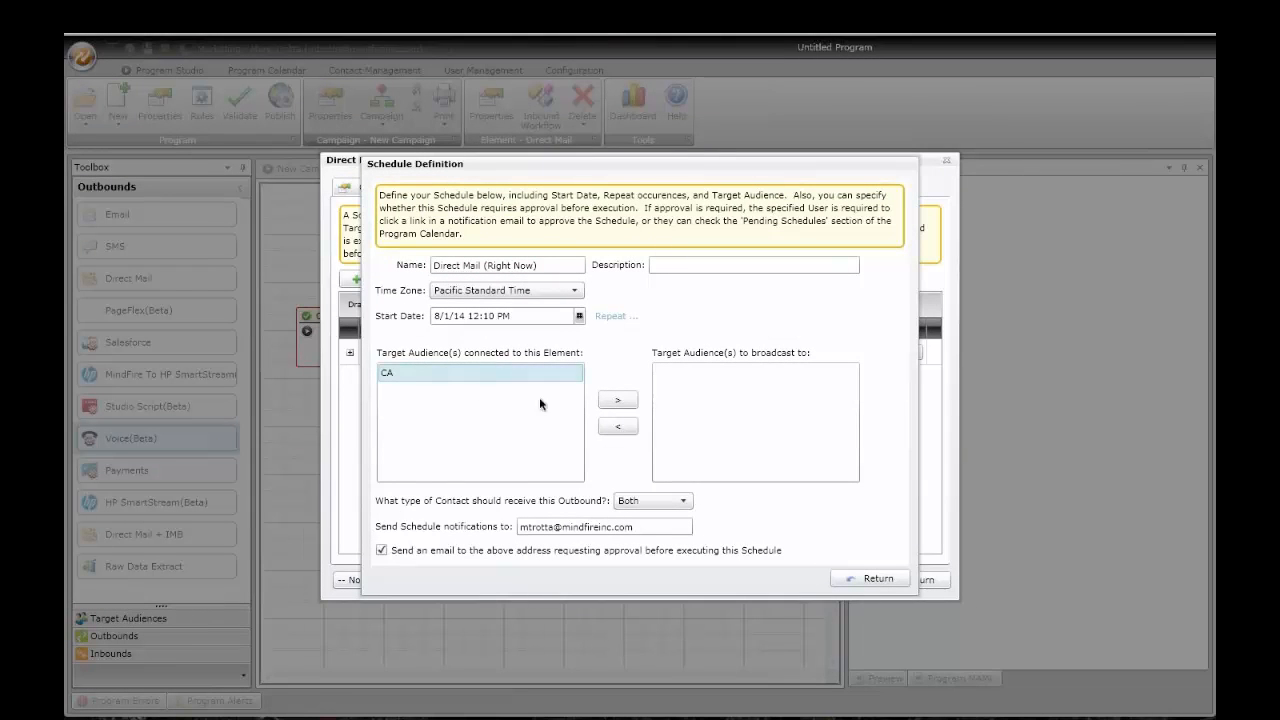
pyautogui.click(617, 400)
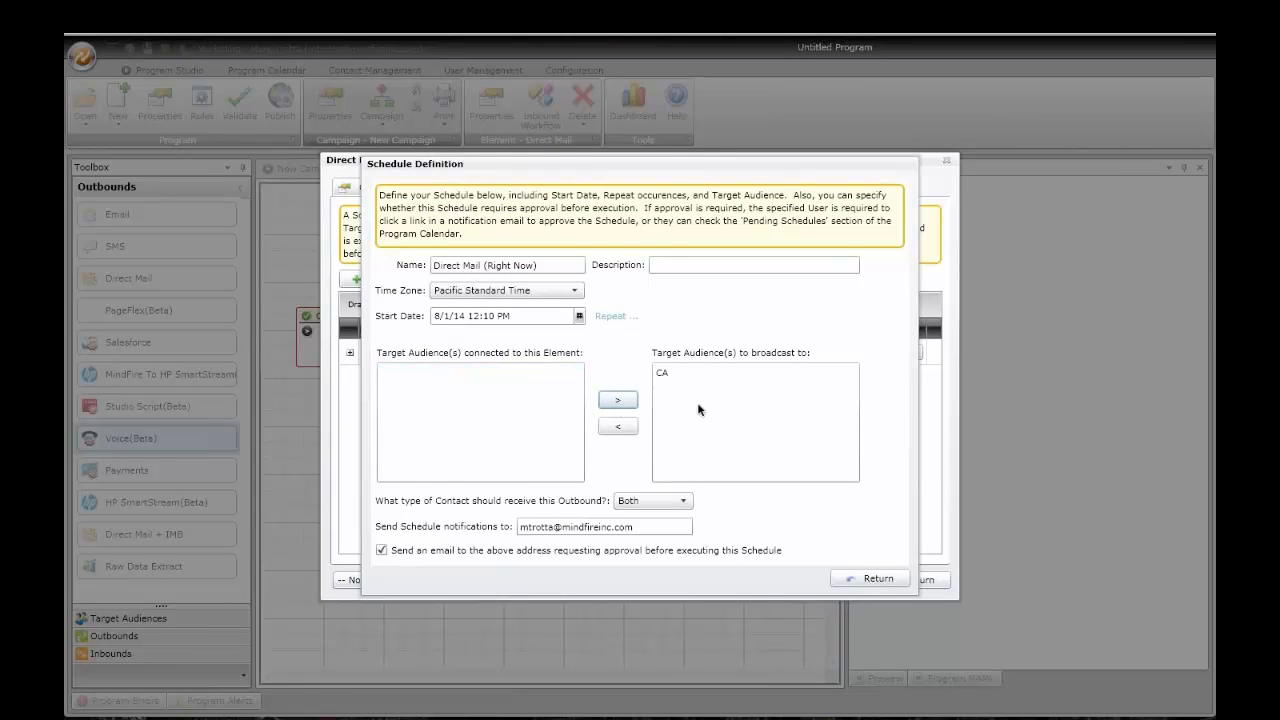
pyautogui.click(520, 293)
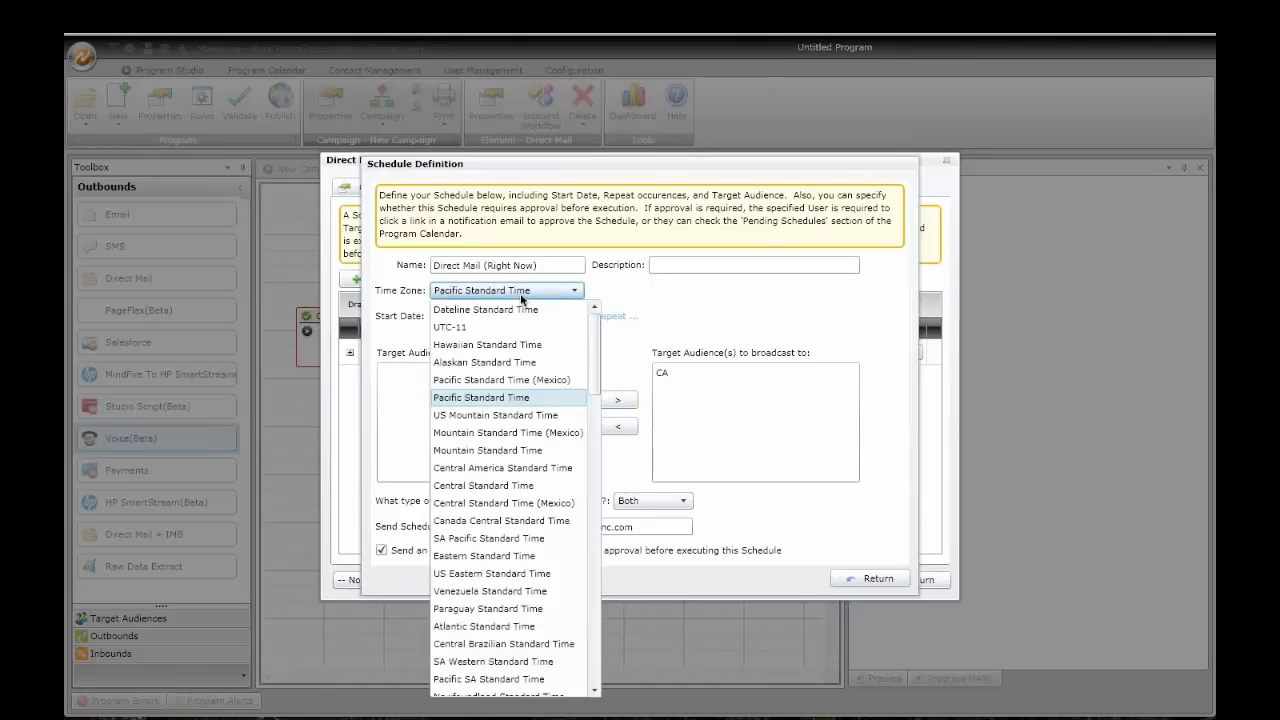
pyautogui.click(664, 316)
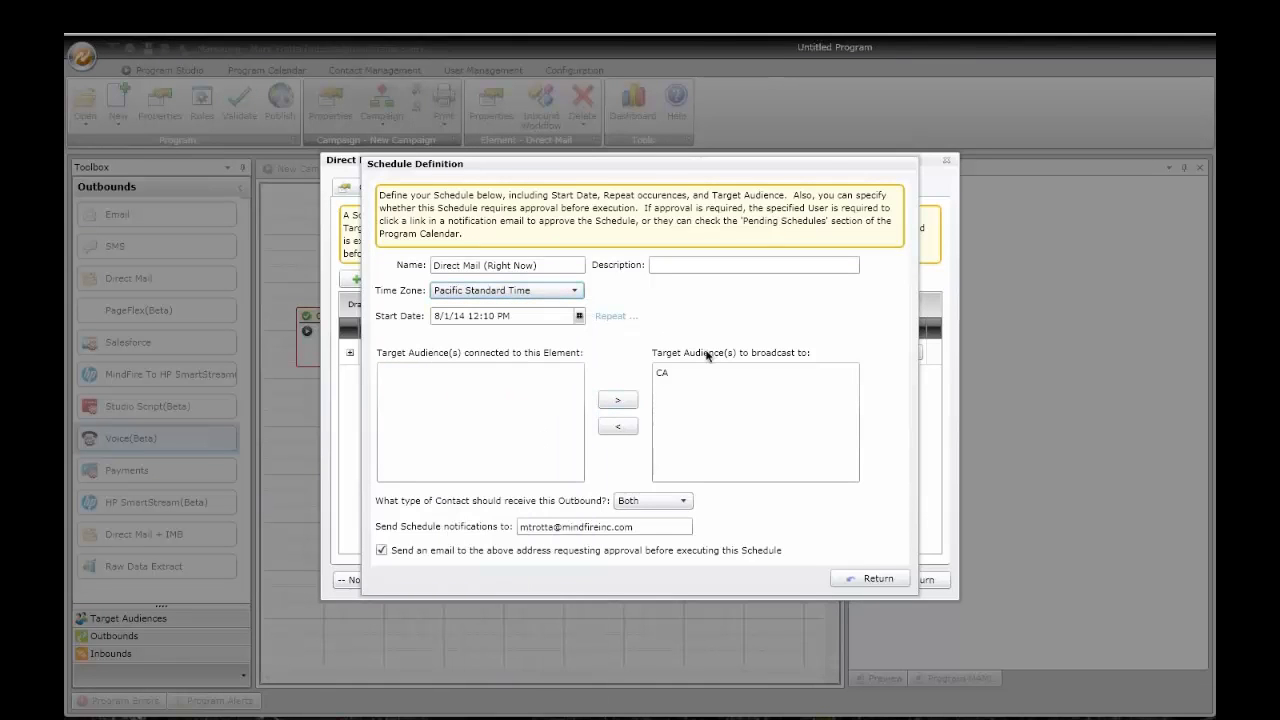
pyautogui.click(868, 579)
pyautogui.click(910, 580)
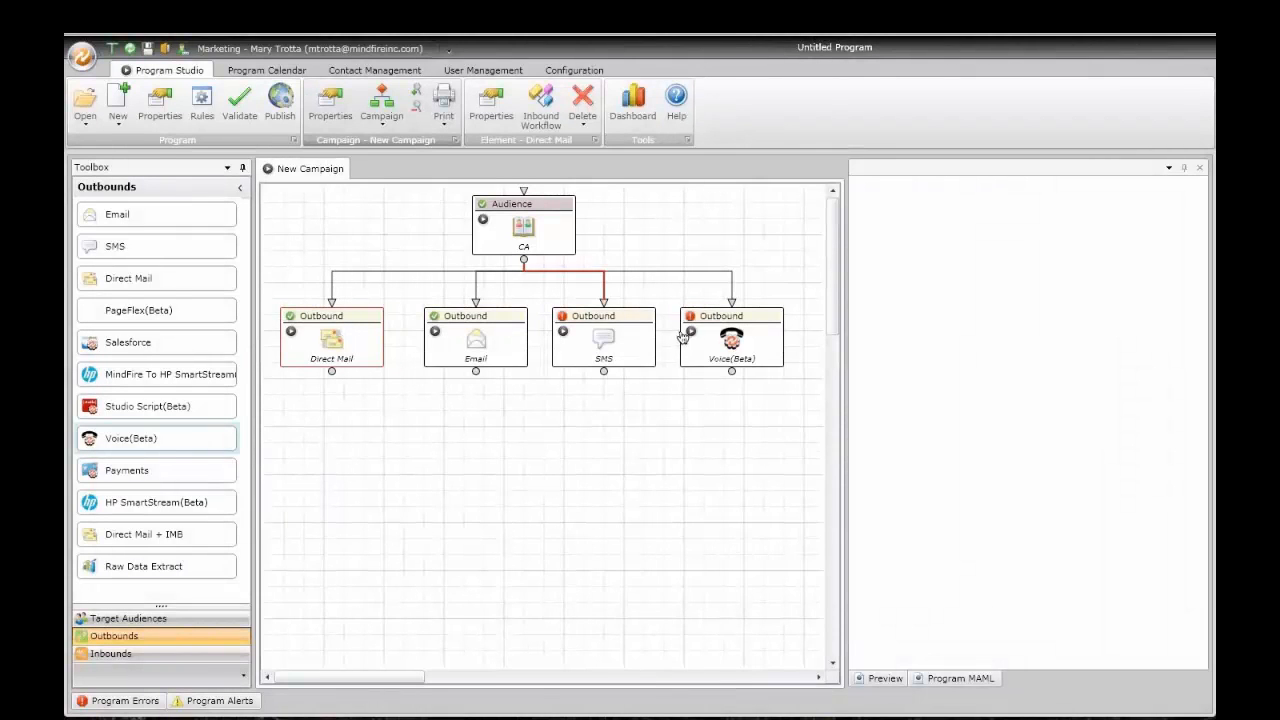
# Step: Spread the Voice(Beta), SMS and Email outbounds further right on the canvas
pyautogui.moveTo(715, 338); pyautogui.dragTo(747, 338)
pyautogui.moveTo(605, 340); pyautogui.dragTo(645, 343)
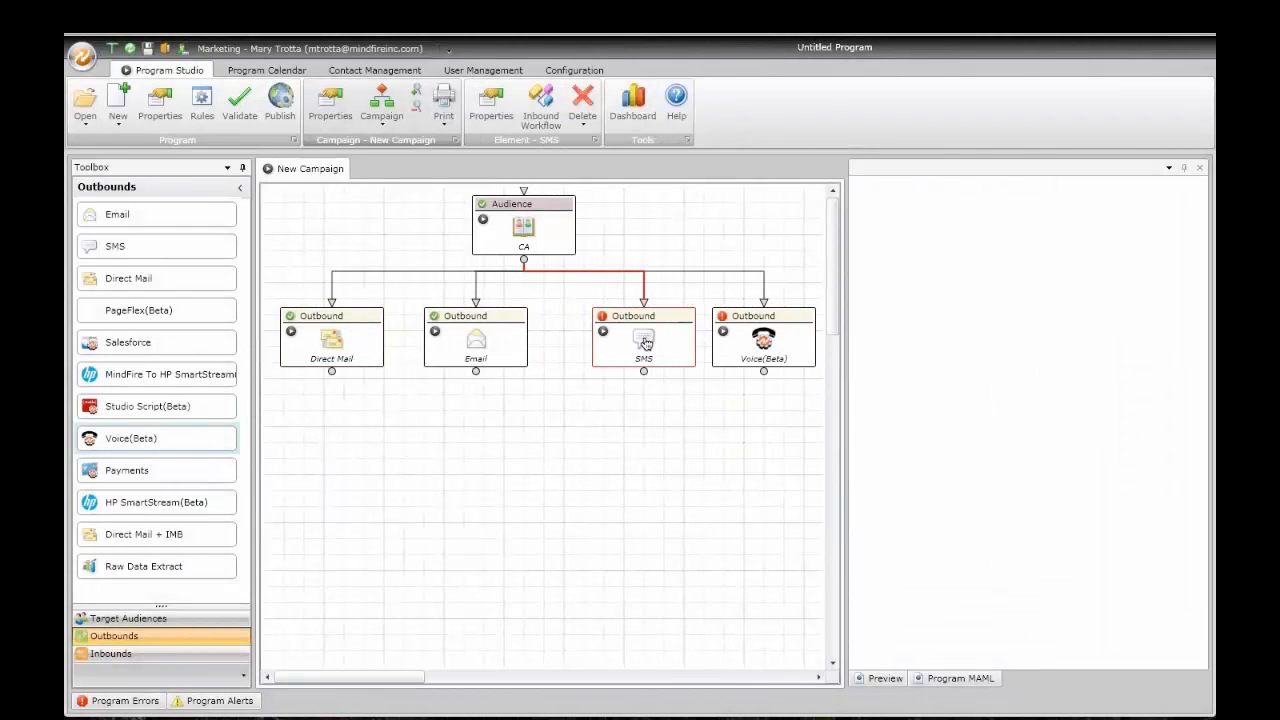
pyautogui.moveTo(510, 337); pyautogui.dragTo(555, 340)
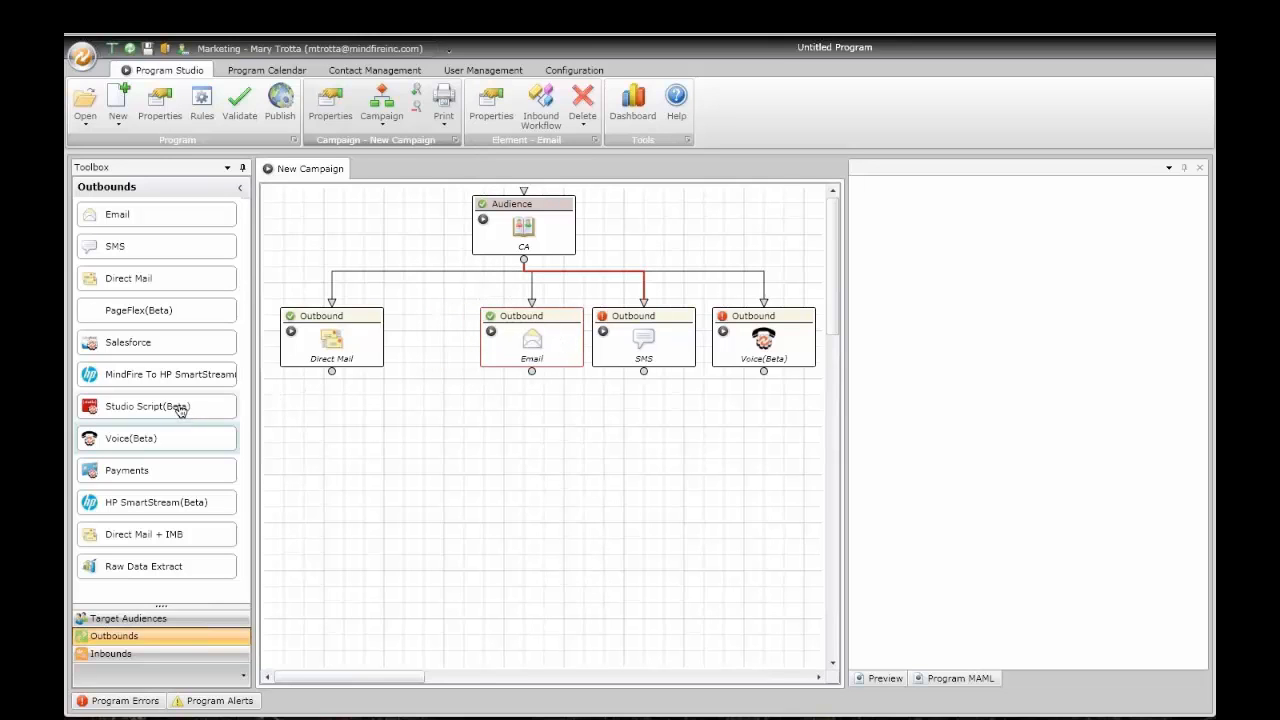
# Step: Add a MindFire To HP SmartStream outbound beside Direct Mail and align the nodes
pyautogui.moveTo(160, 378); pyautogui.dragTo(425, 330)
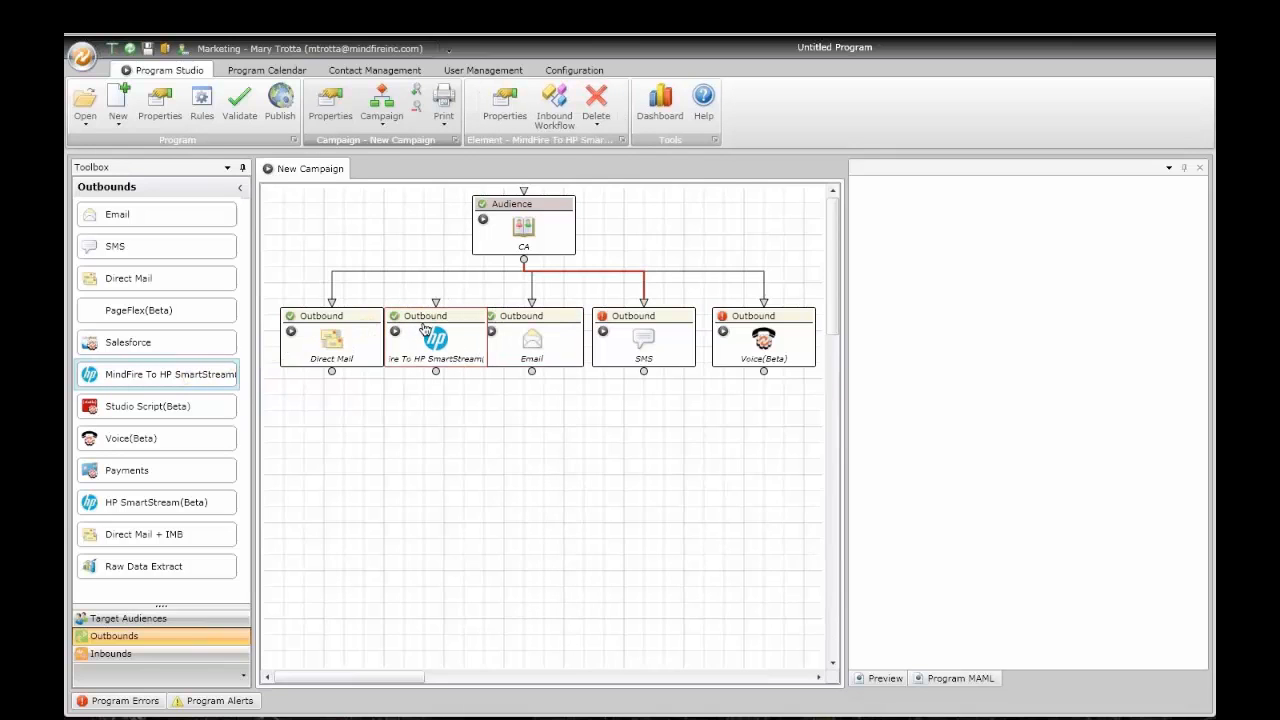
pyautogui.moveTo(350, 341); pyautogui.dragTo(344, 340)
pyautogui.moveTo(437, 340); pyautogui.dragTo(429, 340)
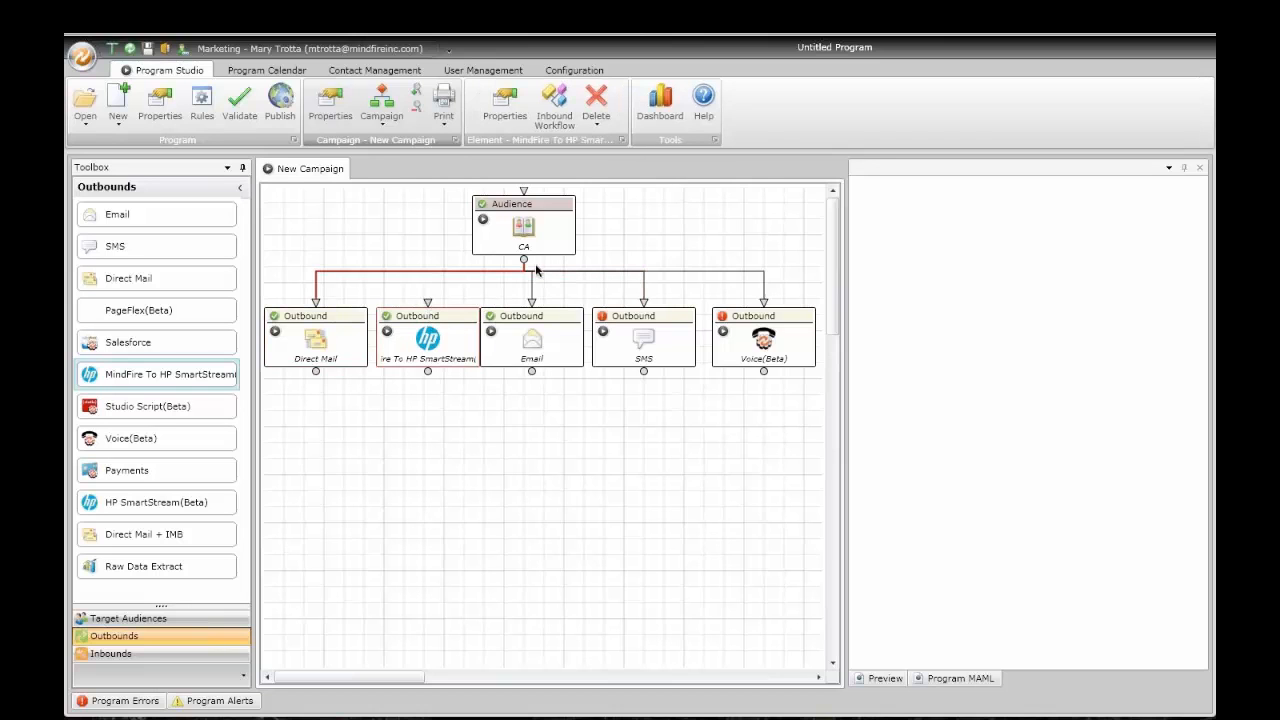
pyautogui.doubleClick(446, 340)
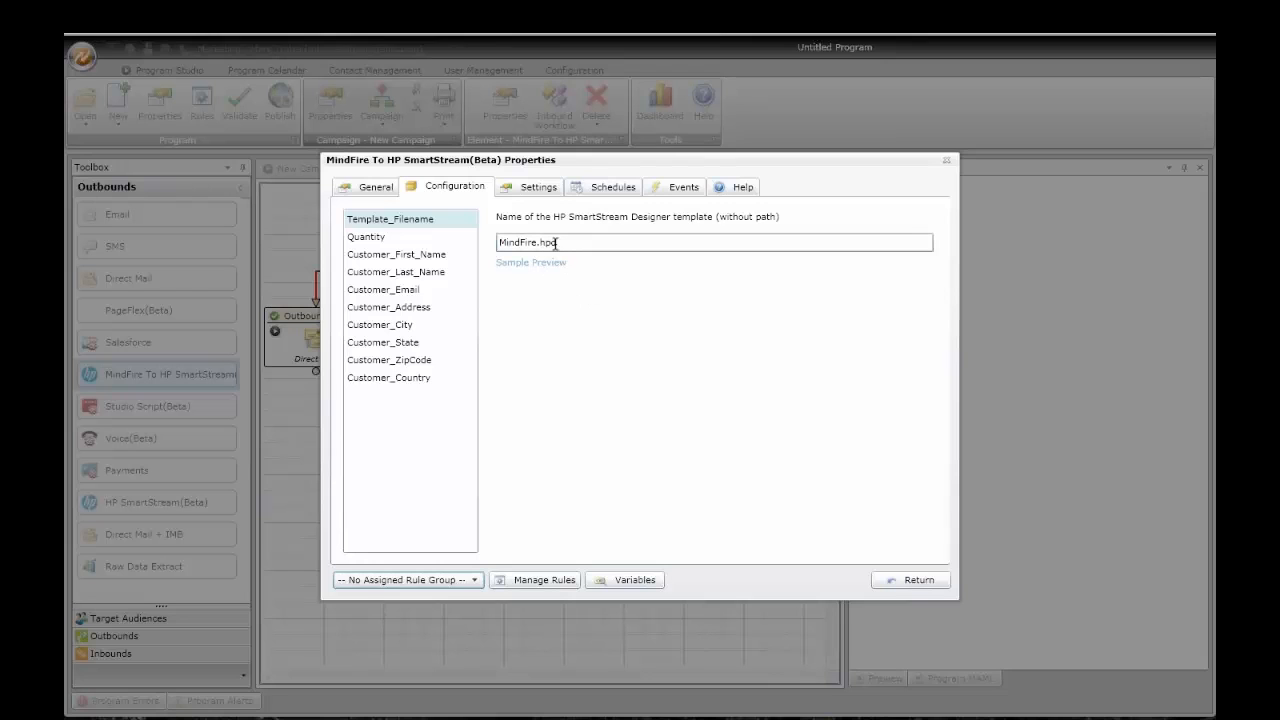
# Step: Review the HP SmartStream field mappings, including firstName, then view its empty schedule list
pyautogui.click(540, 188)
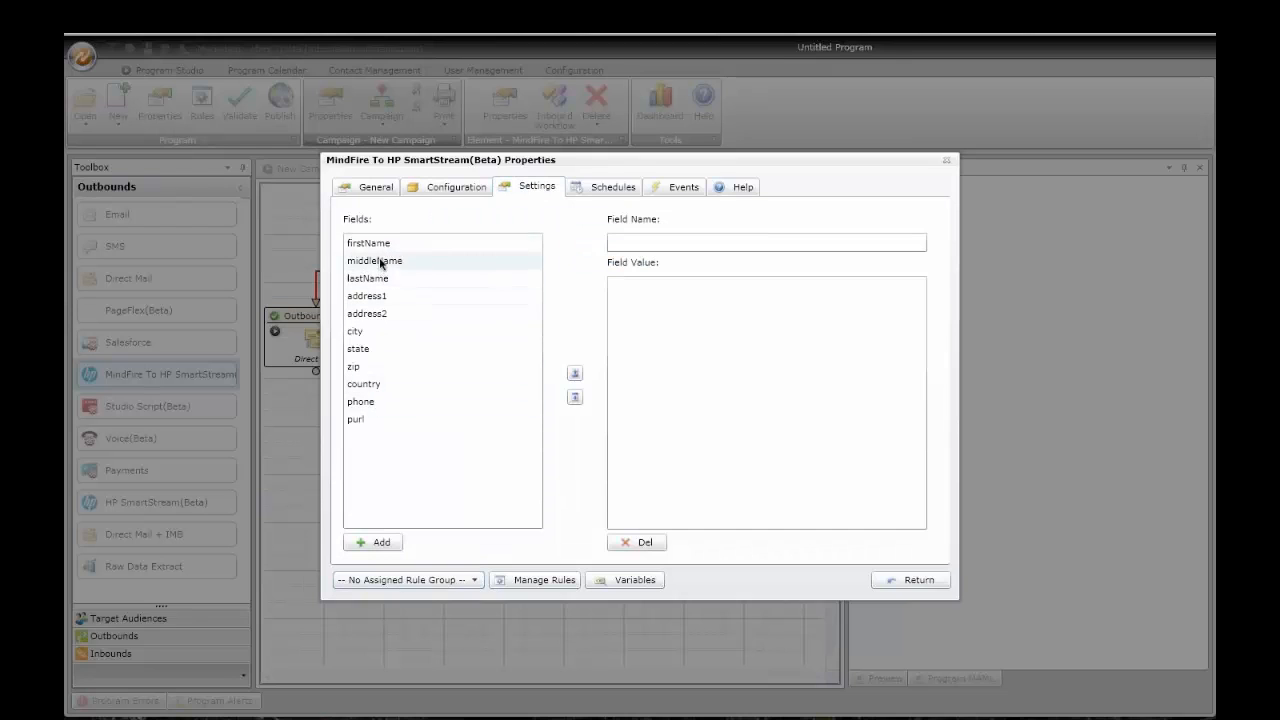
pyautogui.click(380, 245)
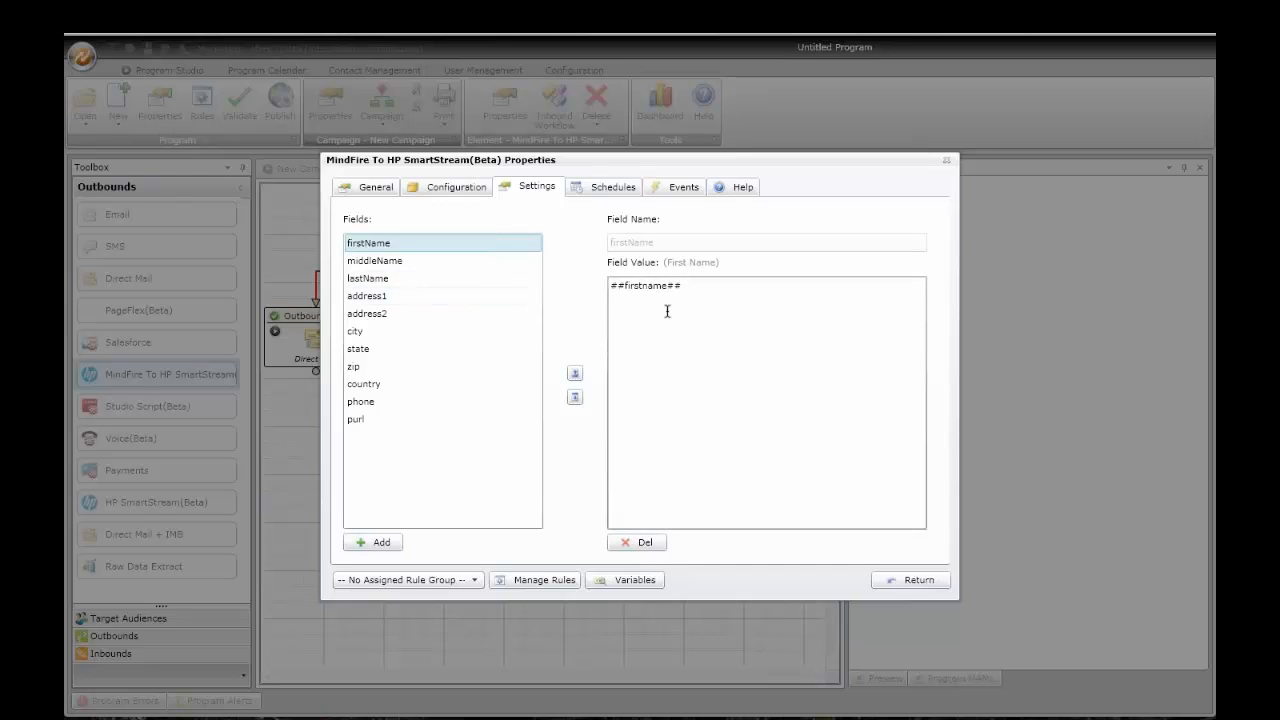
pyautogui.click(592, 190)
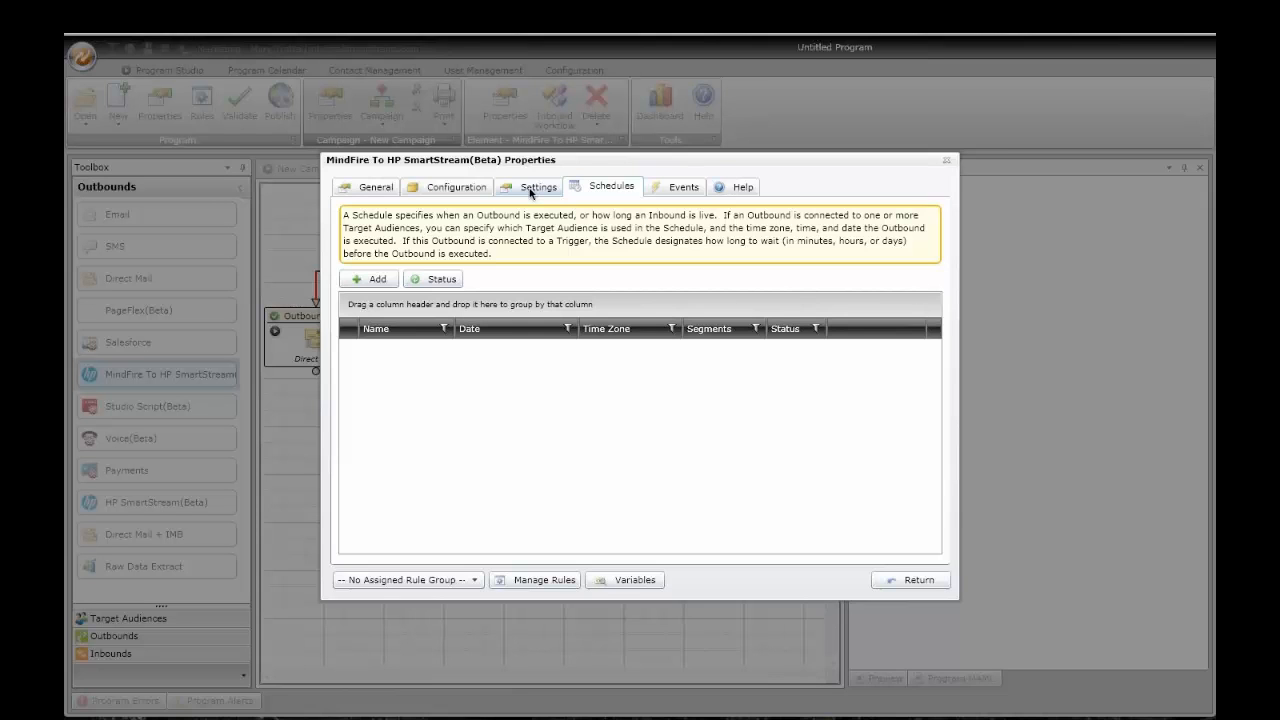
# Step: Delete the HP SmartStream outbound and shift the Email and SMS outbounds left to close the gap
pyautogui.click(946, 163)
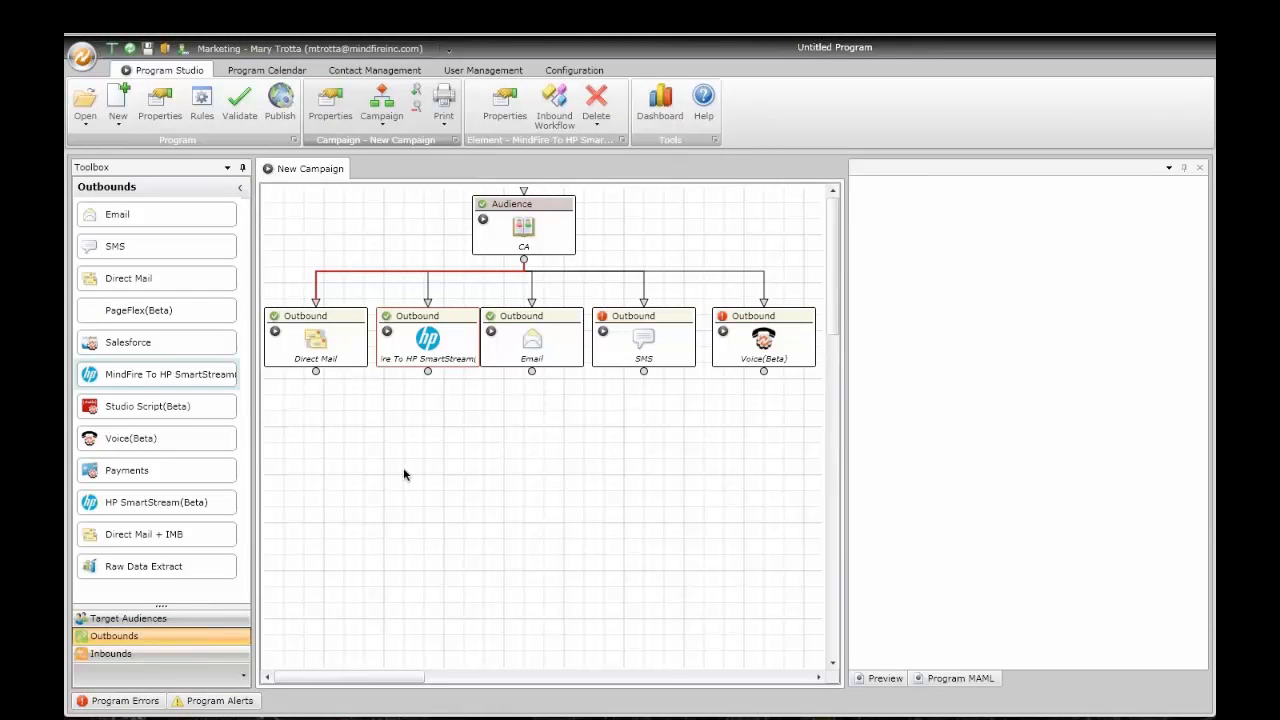
pyautogui.click(596, 100)
pyautogui.moveTo(519, 340); pyautogui.dragTo(419, 343)
pyautogui.moveTo(636, 331); pyautogui.dragTo(598, 330)
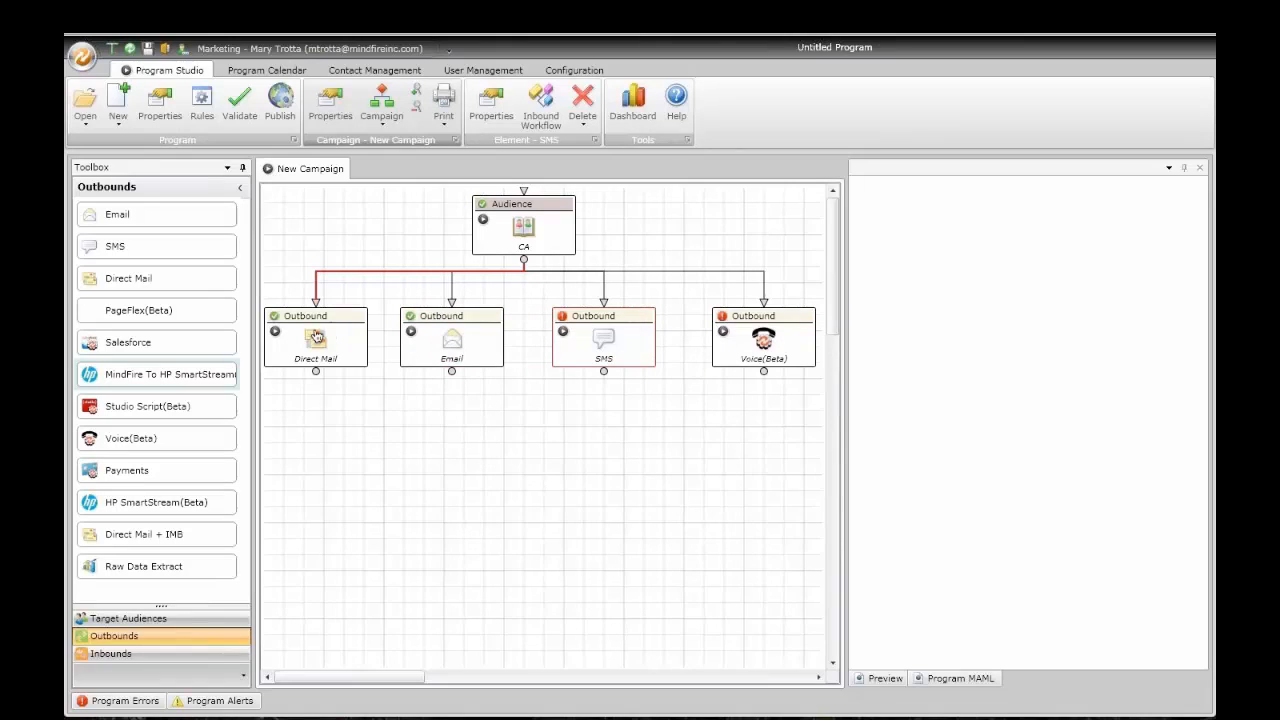
# Step: Open the Email outbound's properties and view its default HTML body in the visual HTML Editor
pyautogui.doubleClick(442, 342)
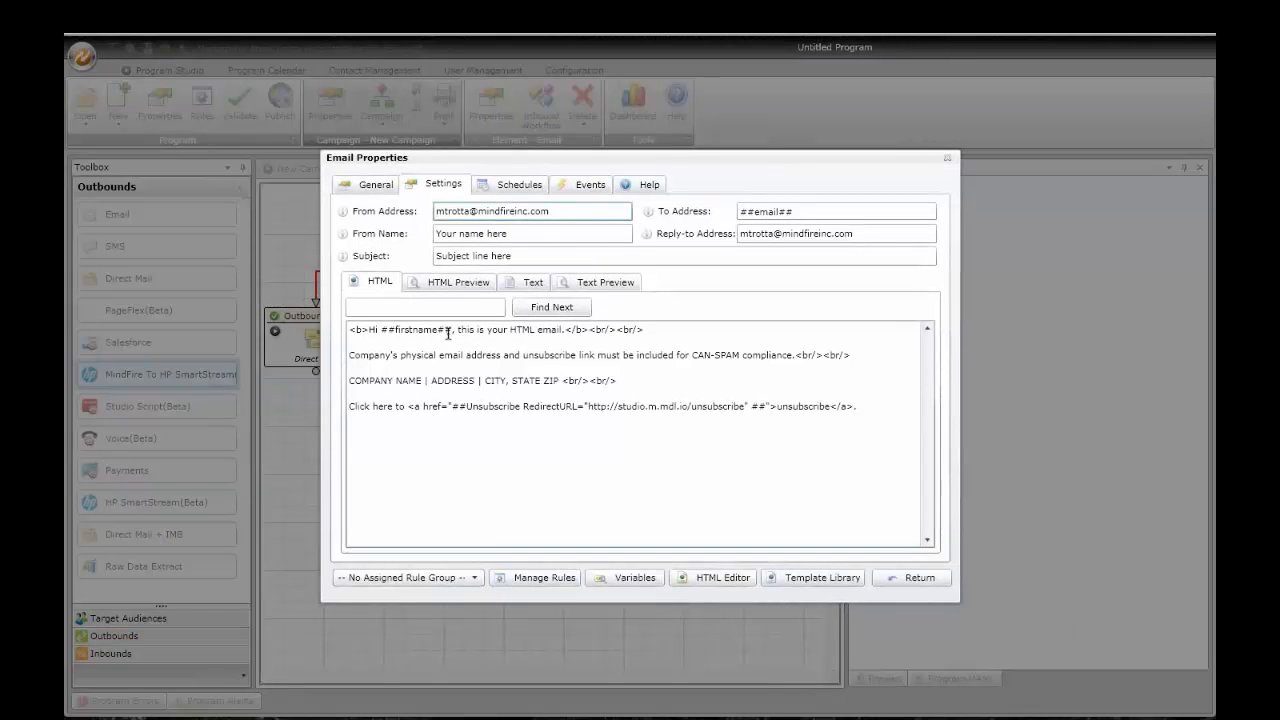
pyautogui.moveTo(663, 150); pyautogui.dragTo(601, 154)
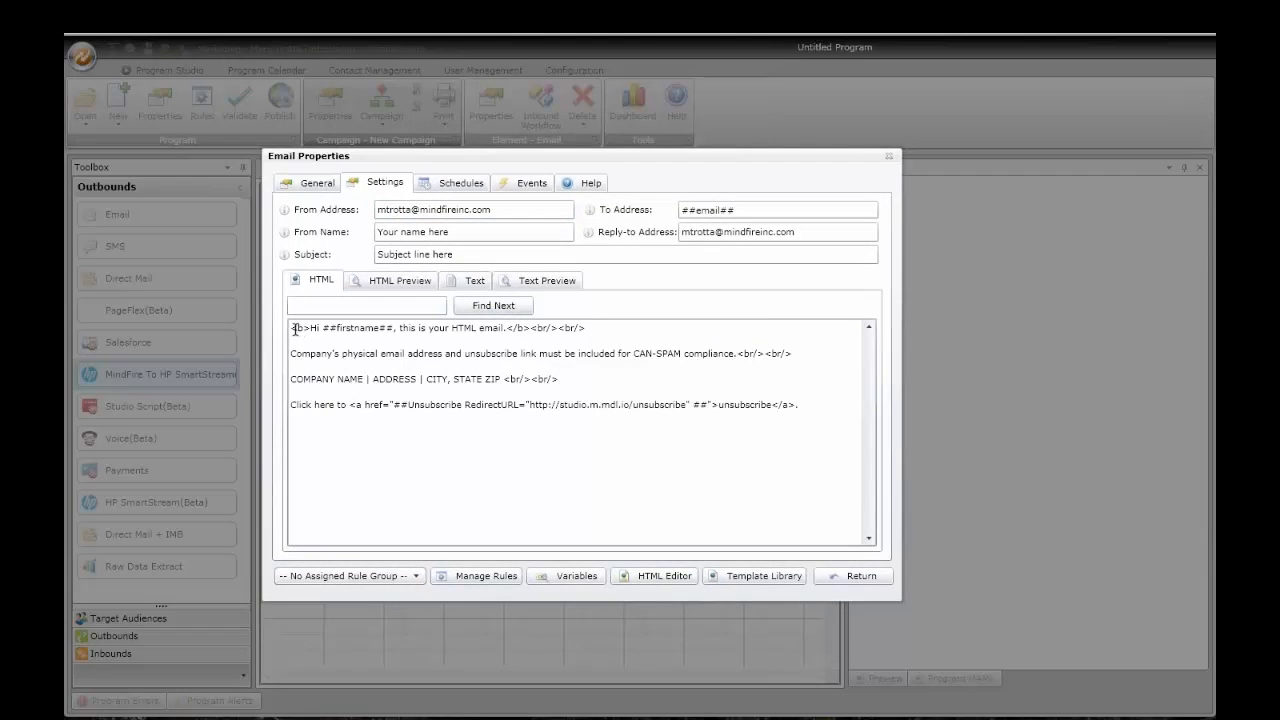
pyautogui.moveTo(290, 327); pyautogui.dragTo(722, 419)
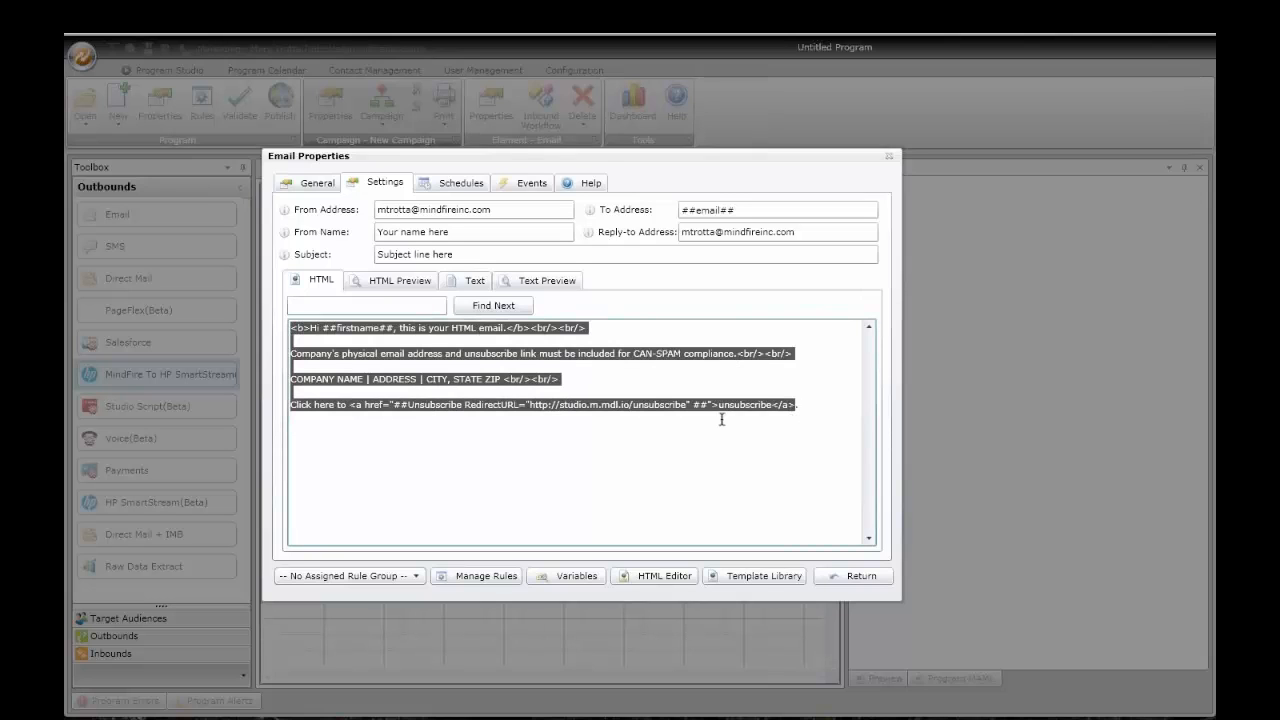
pyautogui.click(457, 455)
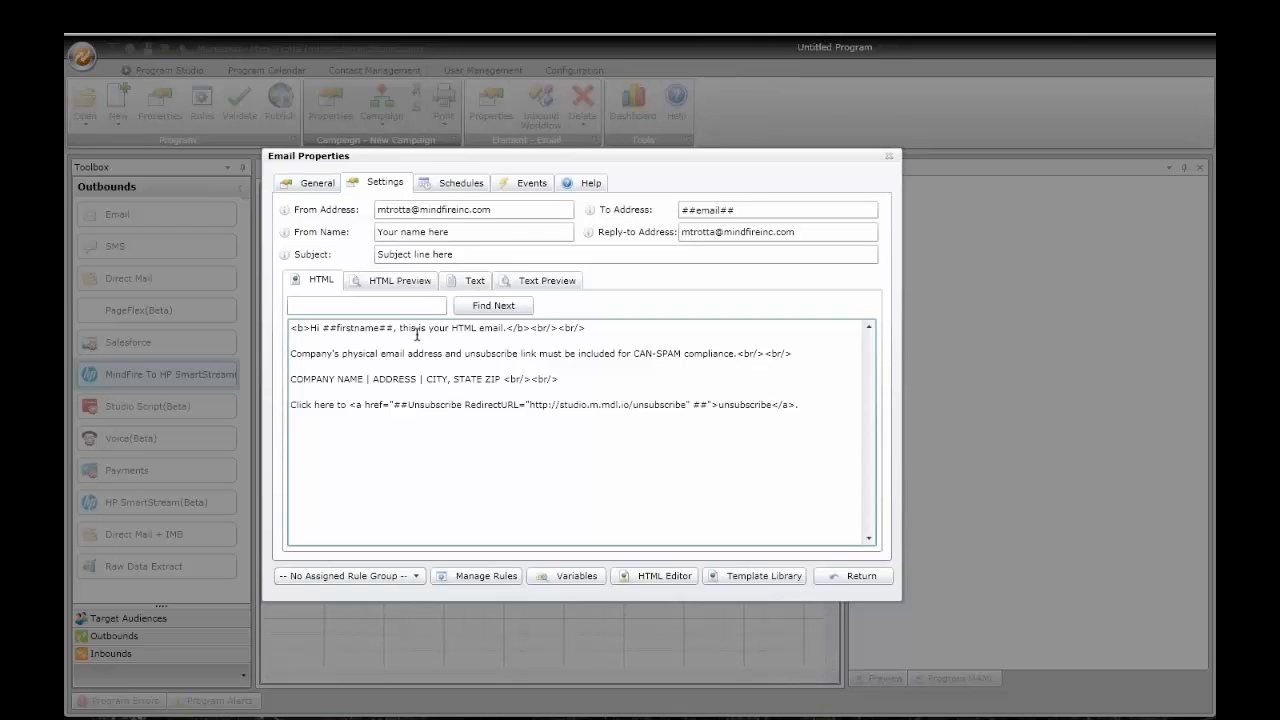
pyautogui.click(665, 577)
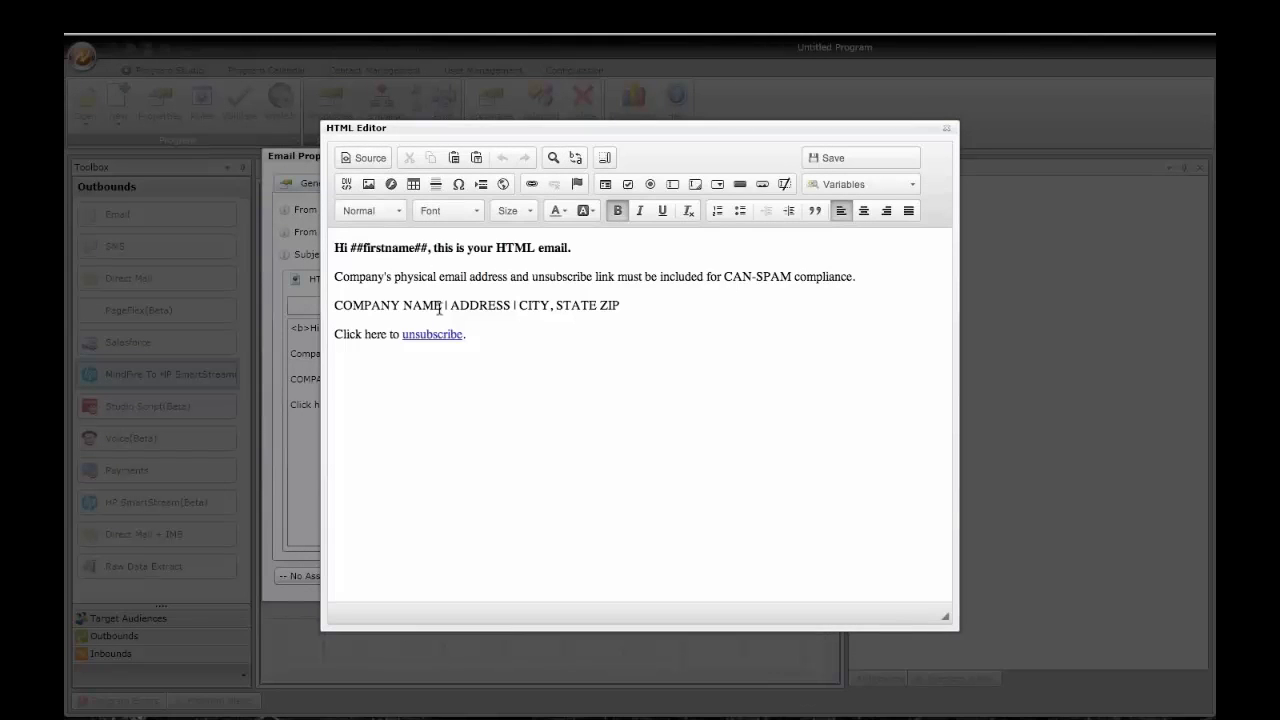
# Step: Close the HTML Editor and preview the 1-2 Column Email template without applying it
pyautogui.click(946, 129)
pyautogui.click(760, 580)
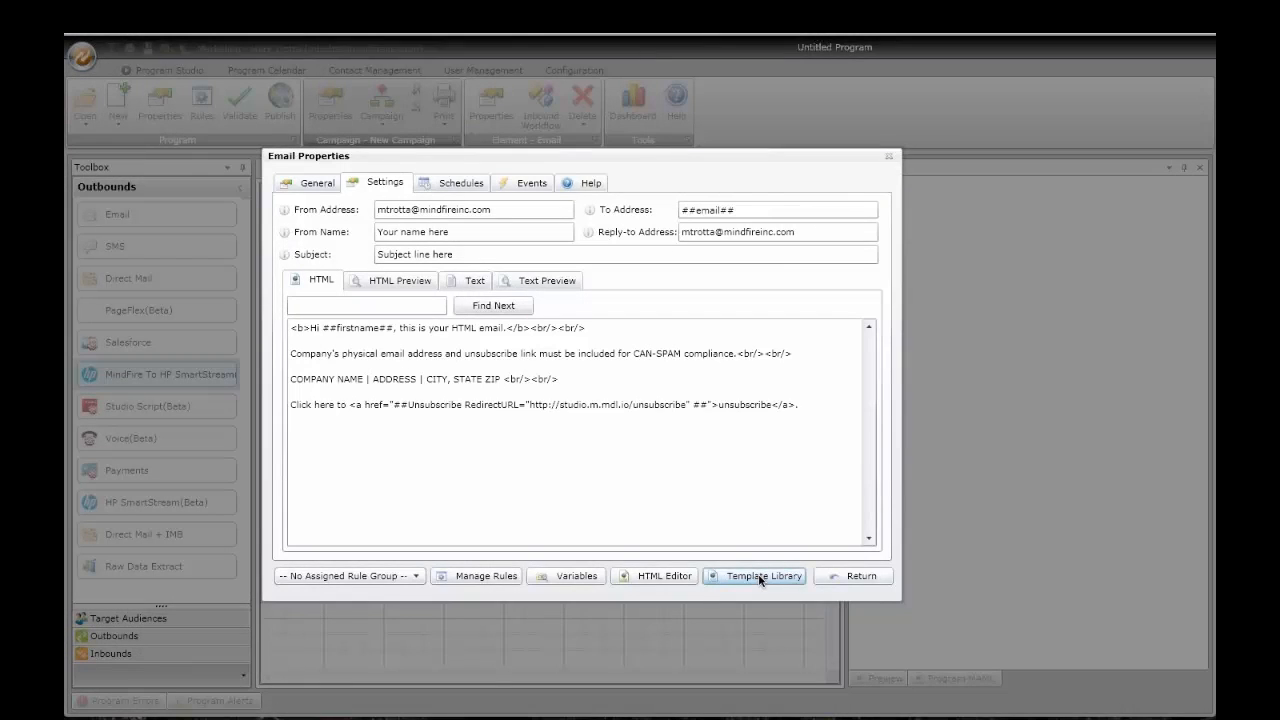
pyautogui.click(785, 390)
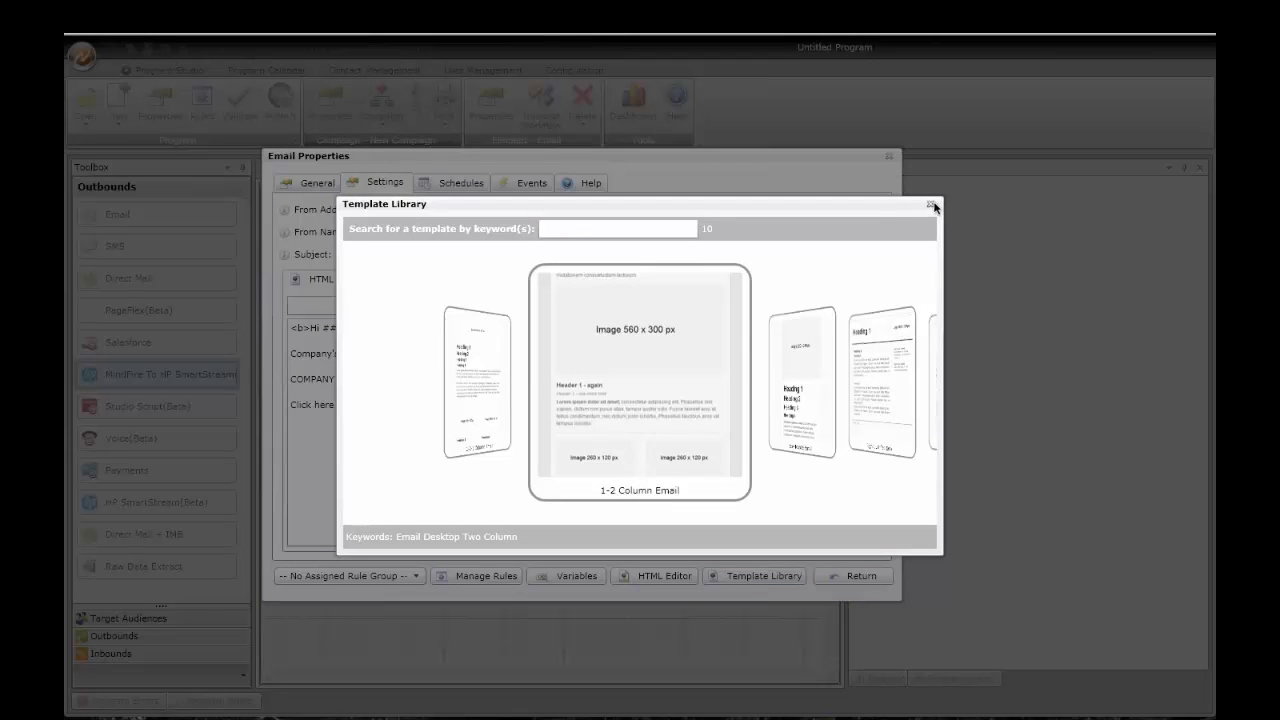
pyautogui.click(931, 205)
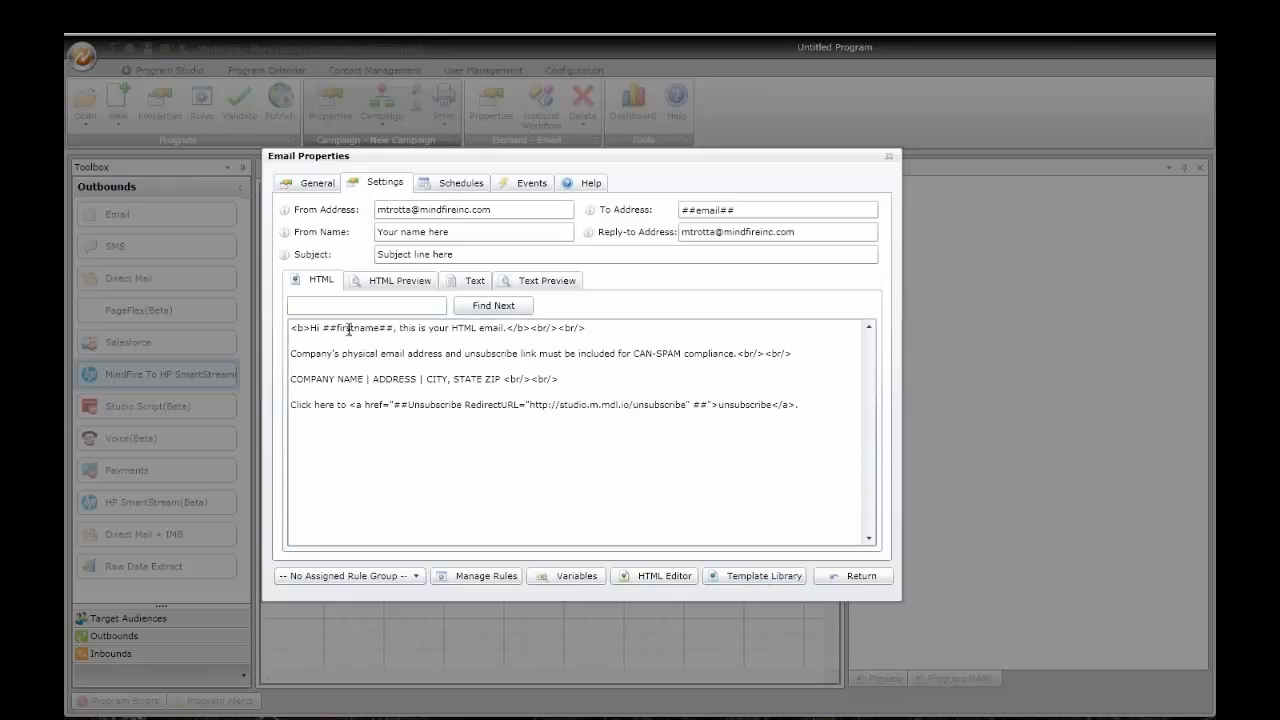
# Step: Insert the ##lastname## variable after ##firstname## in the email greeting
pyautogui.click(579, 579)
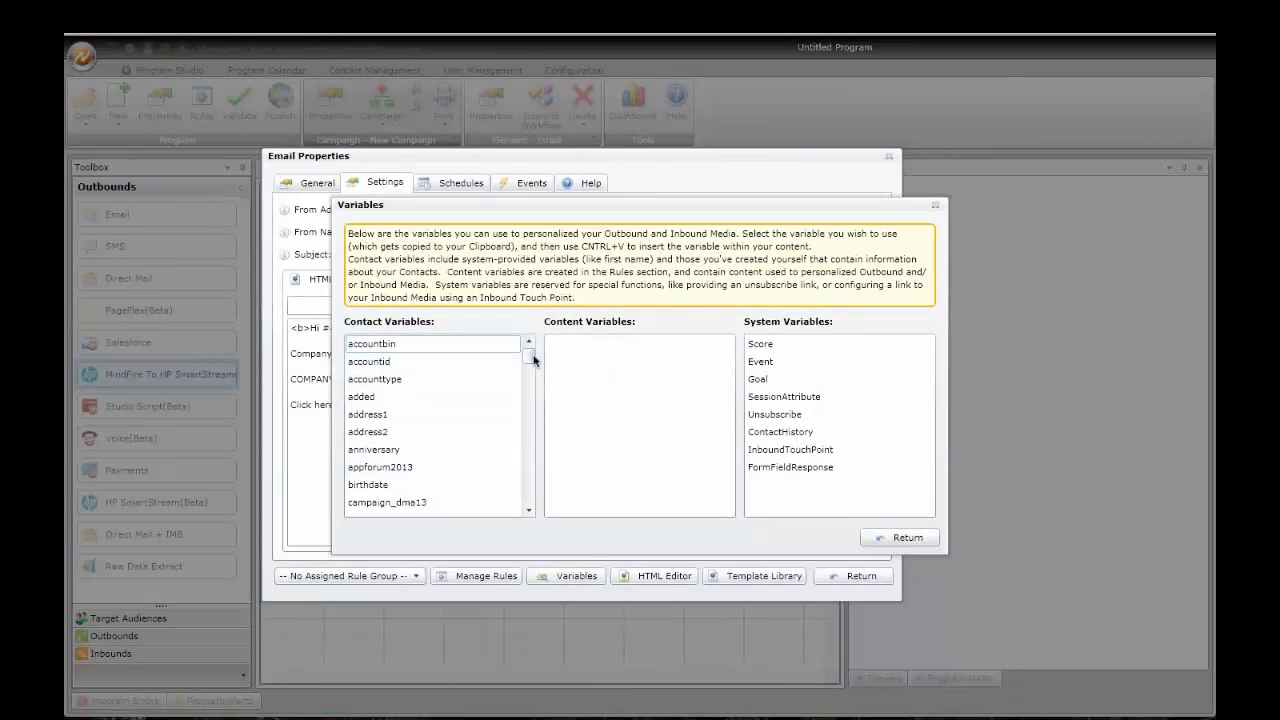
pyautogui.moveTo(533, 360); pyautogui.dragTo(527, 386)
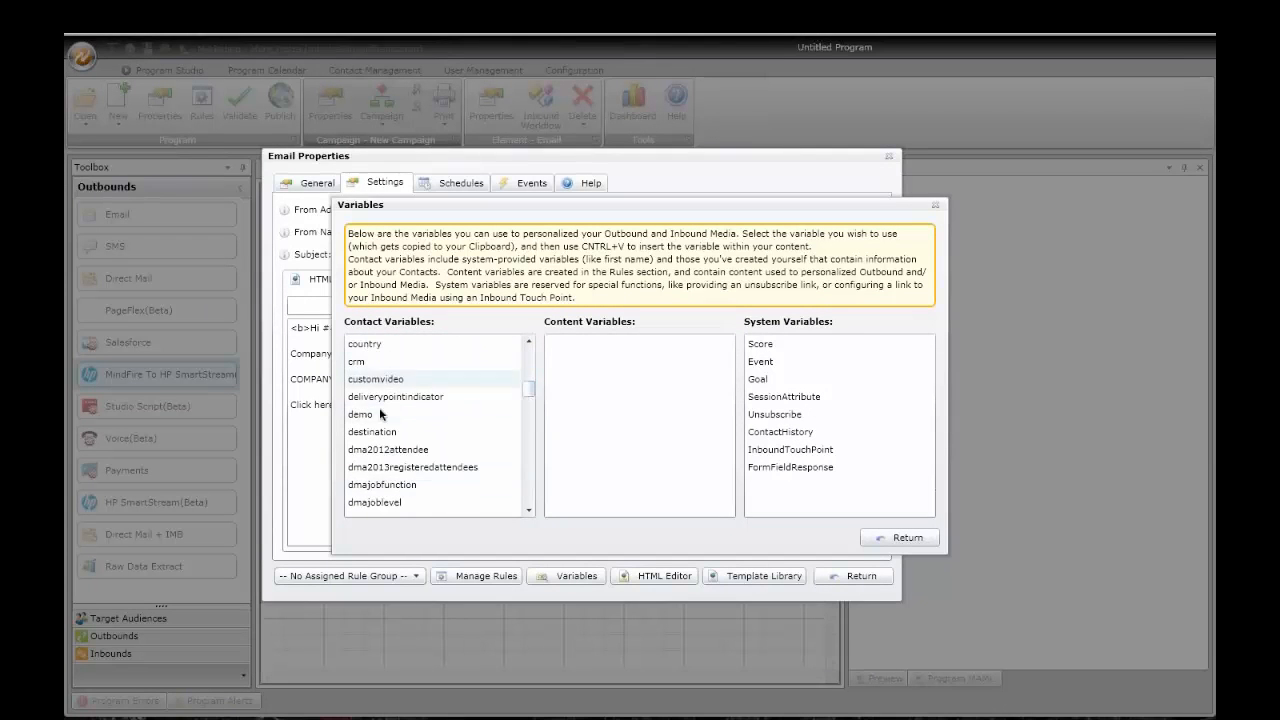
pyautogui.moveTo(527, 389); pyautogui.dragTo(527, 435)
pyautogui.click(416, 466)
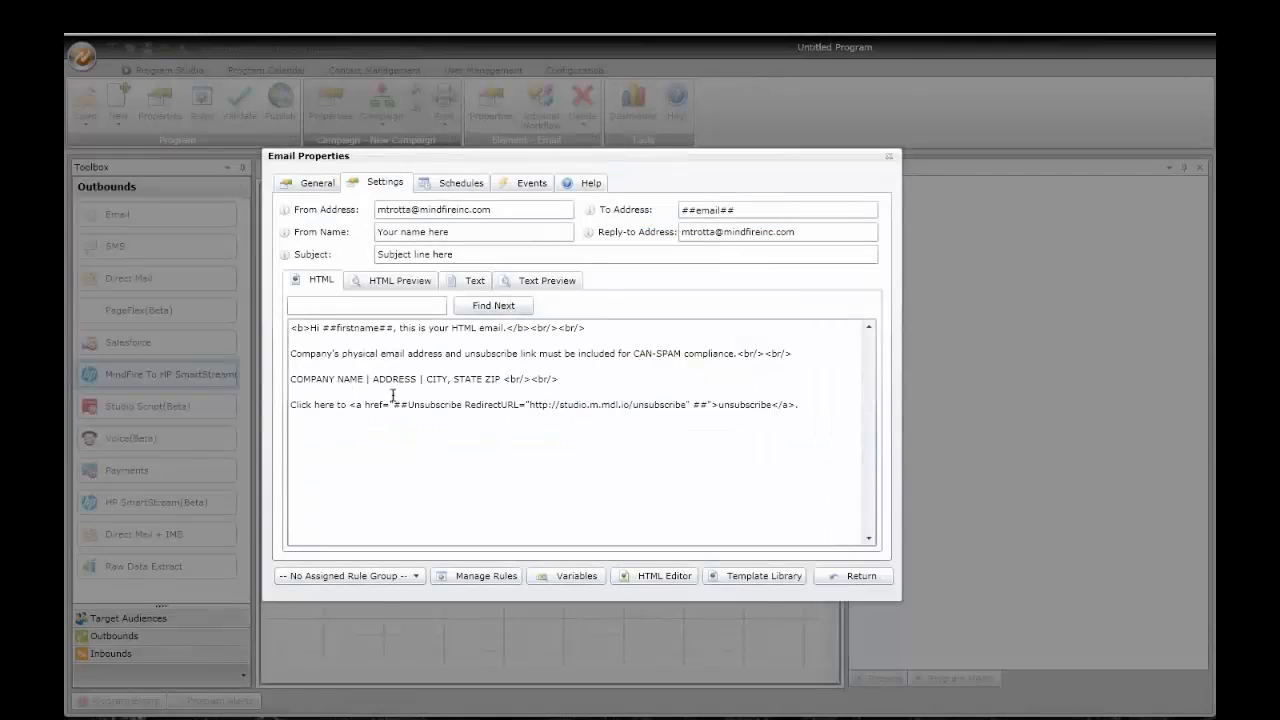
pyautogui.click(396, 328)
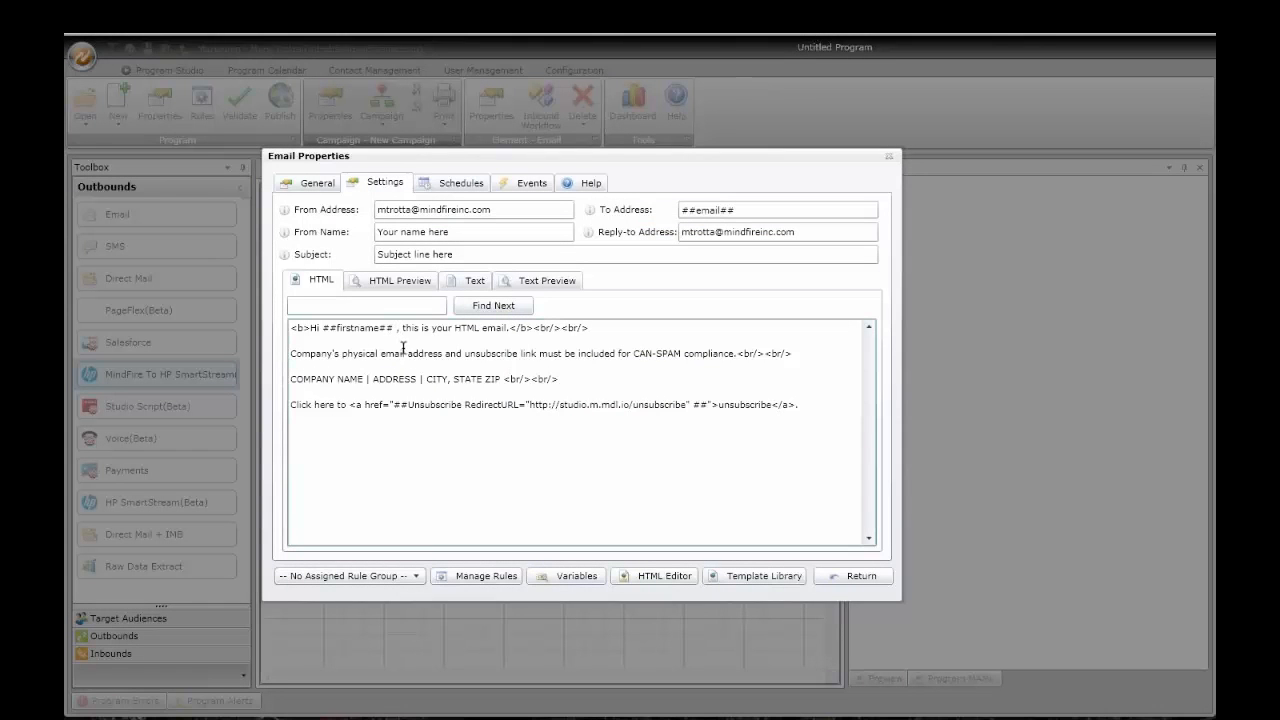
pyautogui.write('##lastname##')
# Step: Preview the HTML email for a seed contact, then return to the HTML source and variables list
pyautogui.click(398, 280)
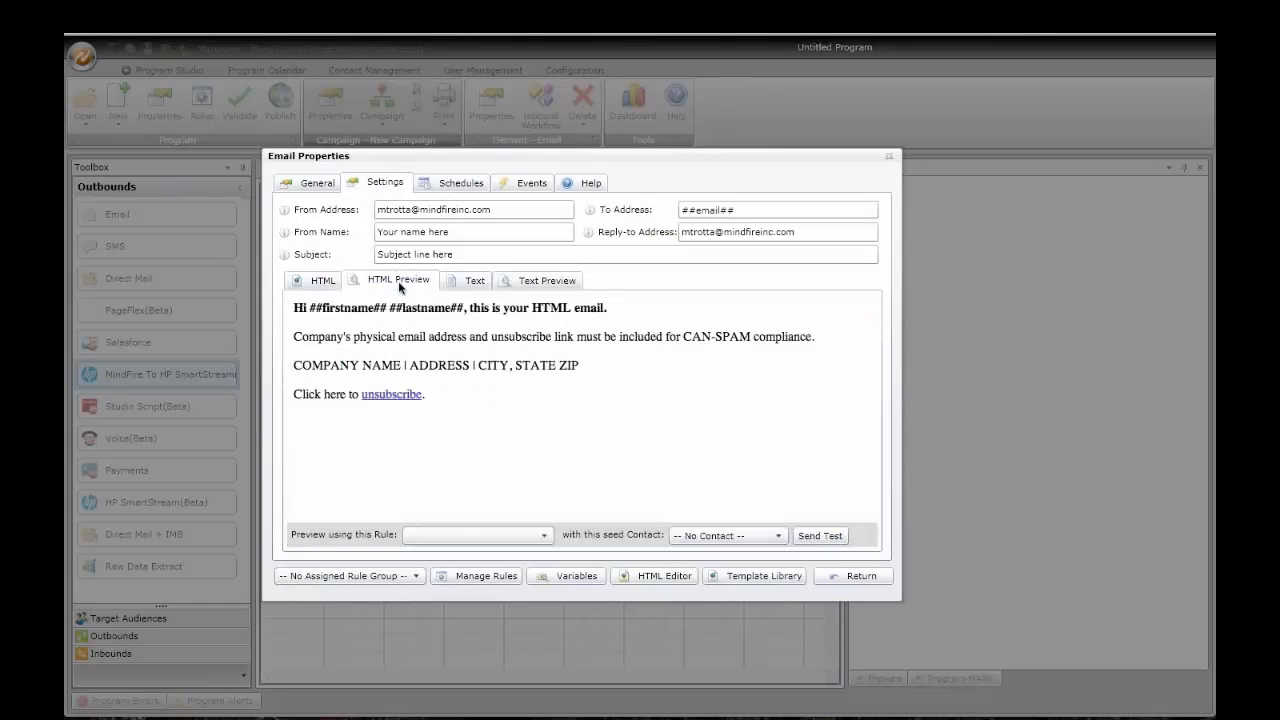
pyautogui.click(729, 537)
pyautogui.click(703, 261)
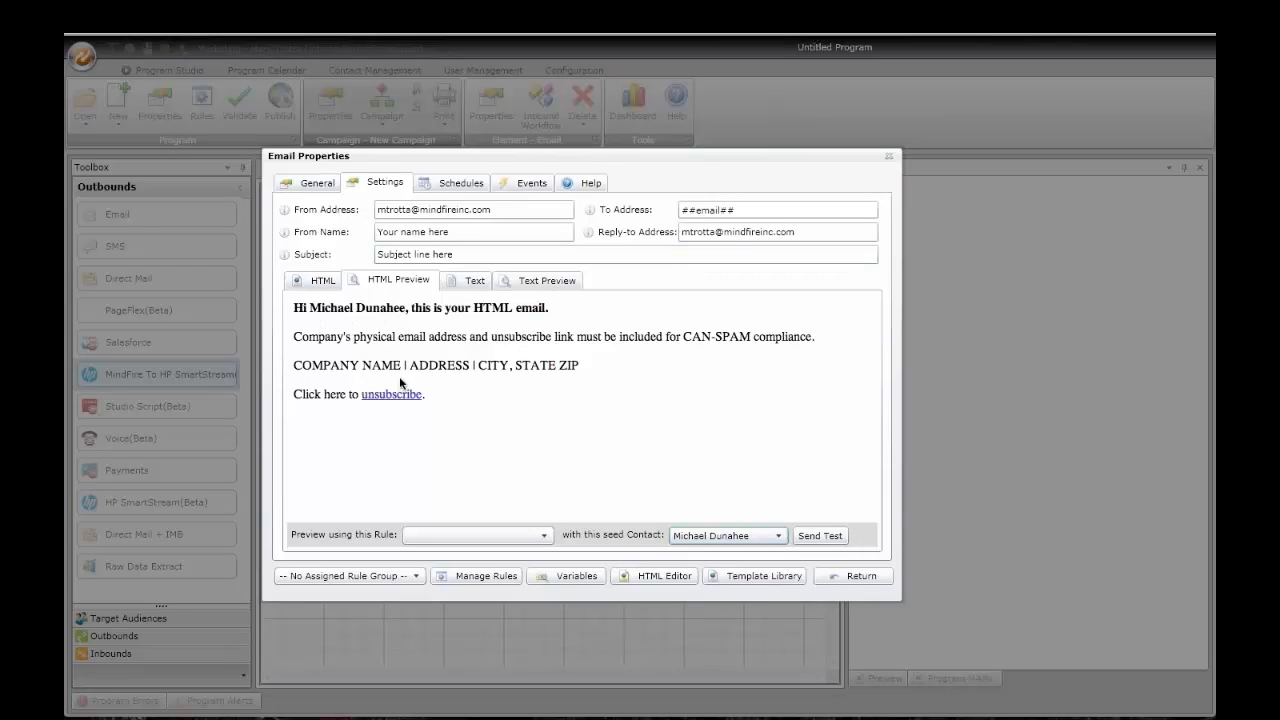
pyautogui.click(576, 577)
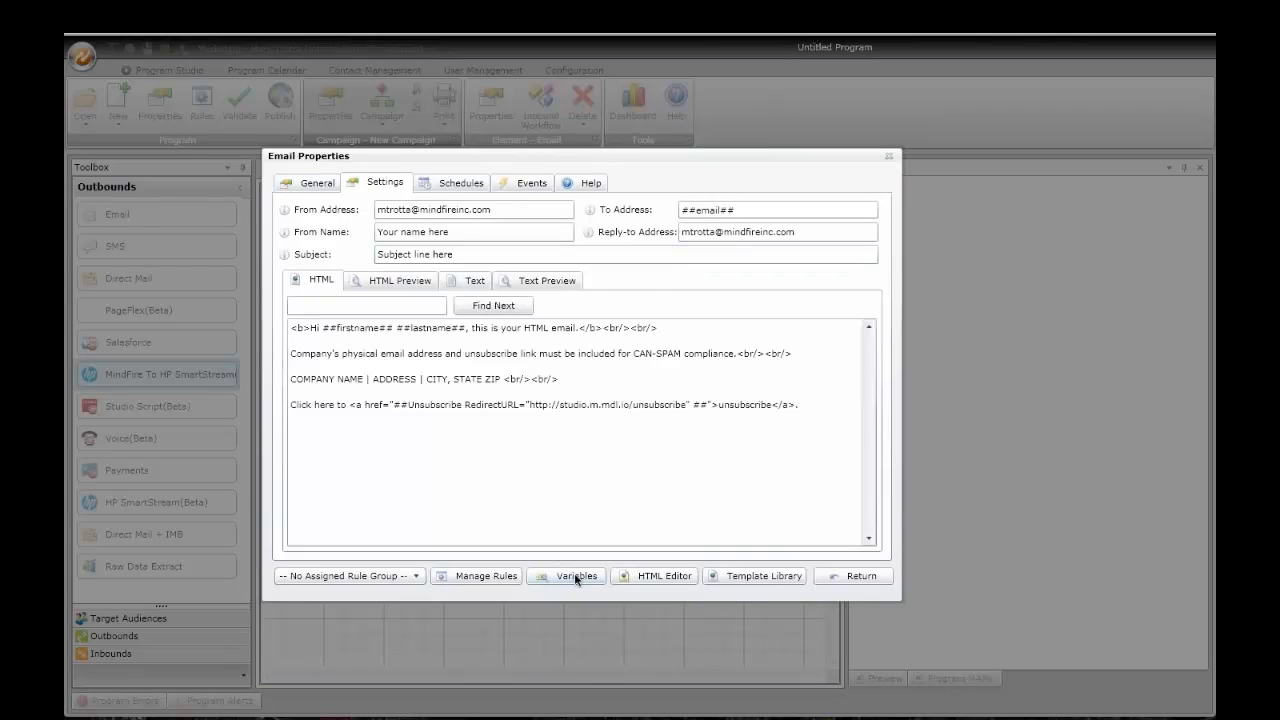
pyautogui.click(577, 577)
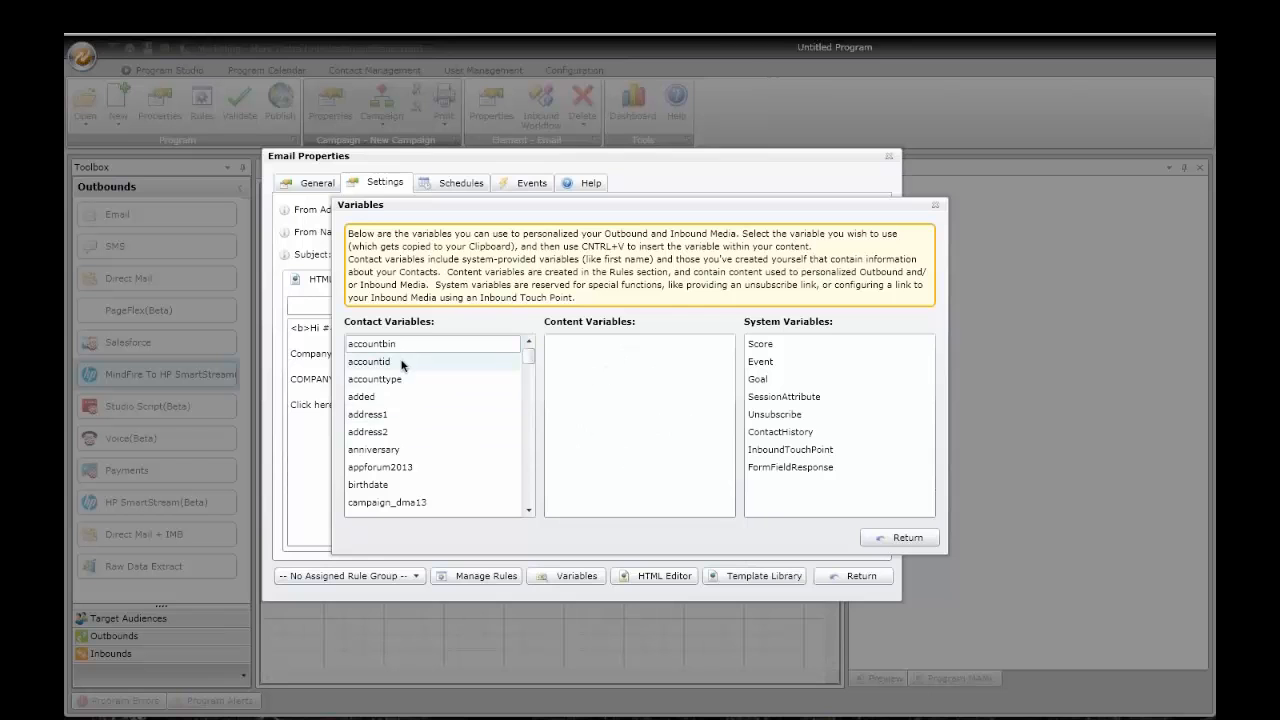
# Step: Close the Variables window and show the Email outbound's empty Schedules list
pyautogui.click(904, 538)
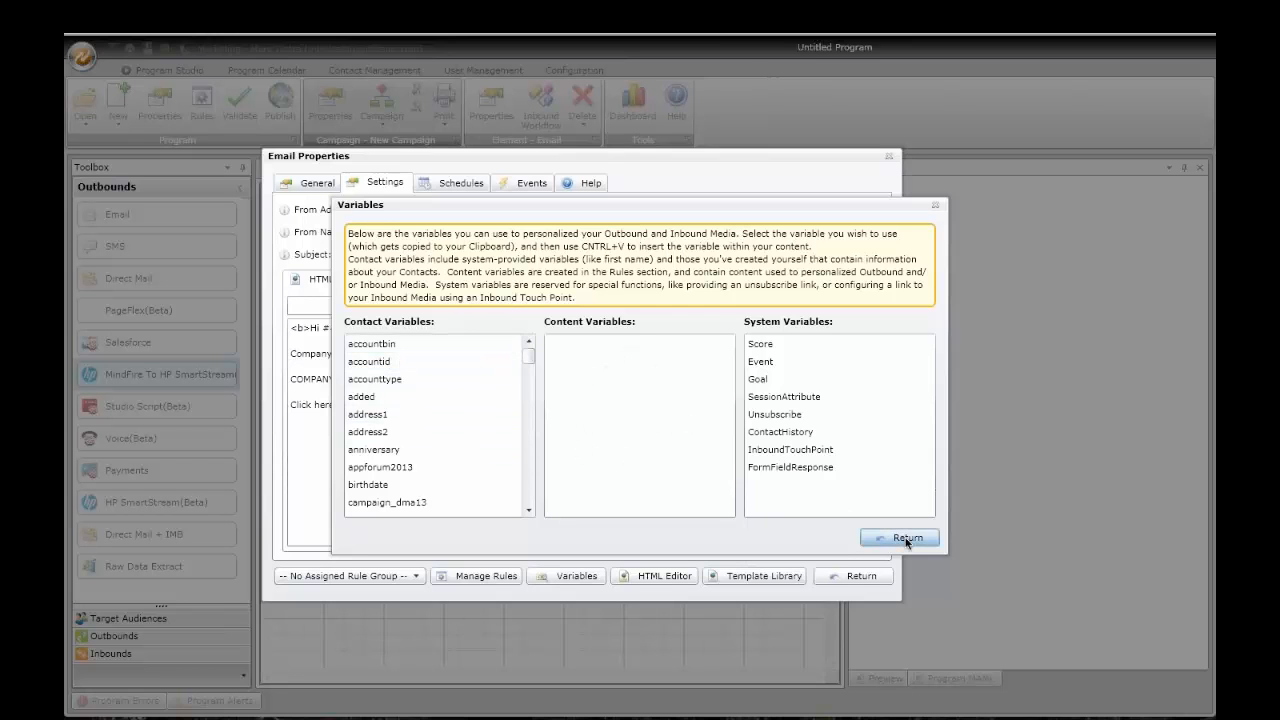
pyautogui.click(458, 188)
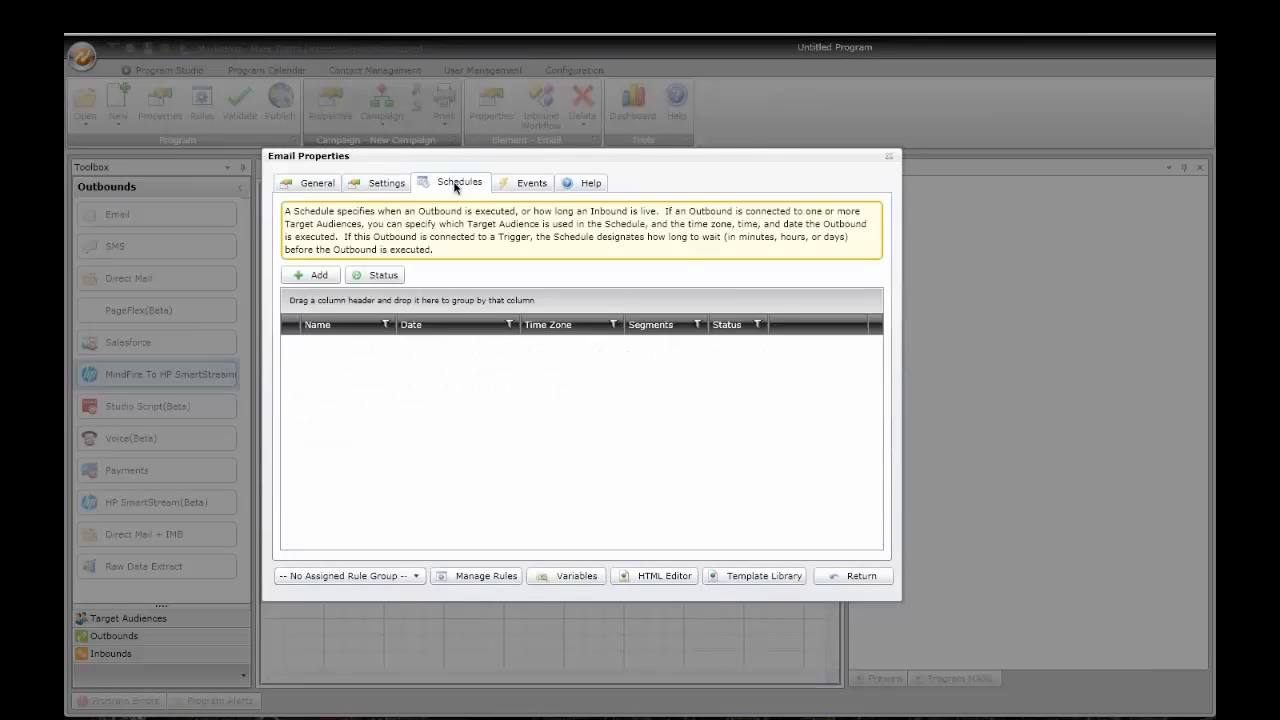
# Step: Add a new email schedule named Intro #1 broadcasting to the CA audience
pyautogui.click(318, 277)
pyautogui.click(400, 373)
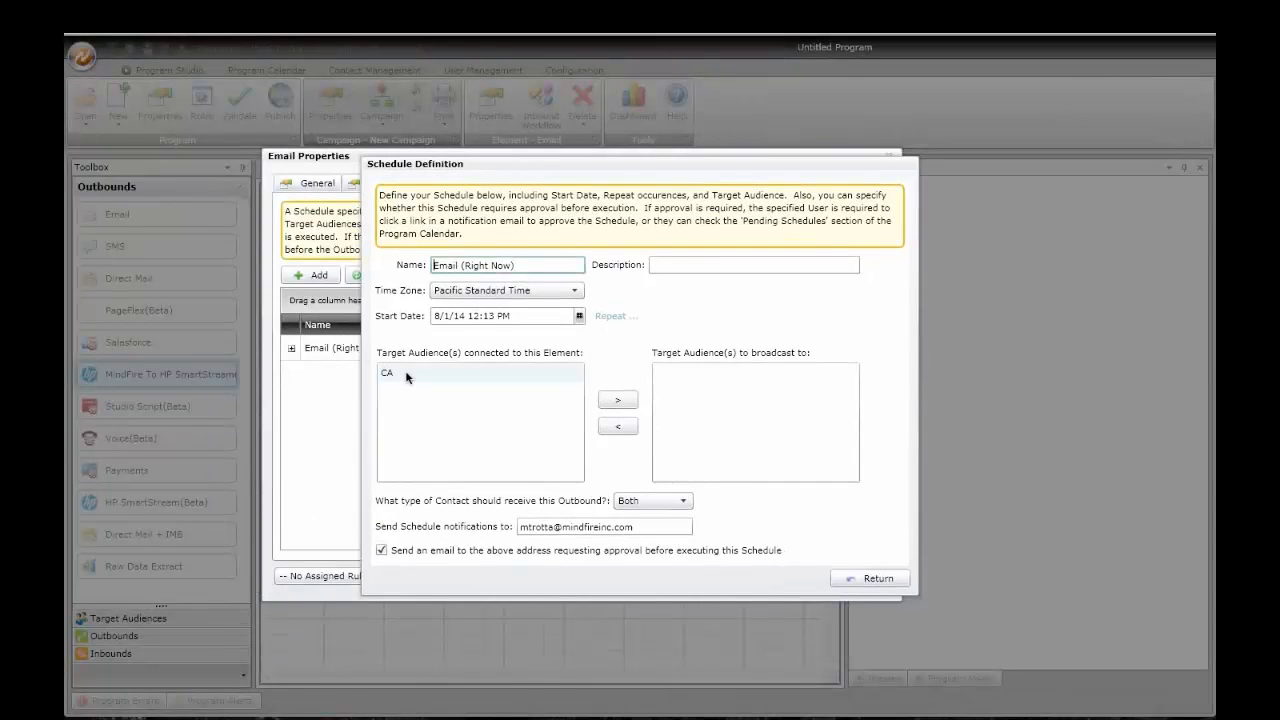
pyautogui.click(625, 405)
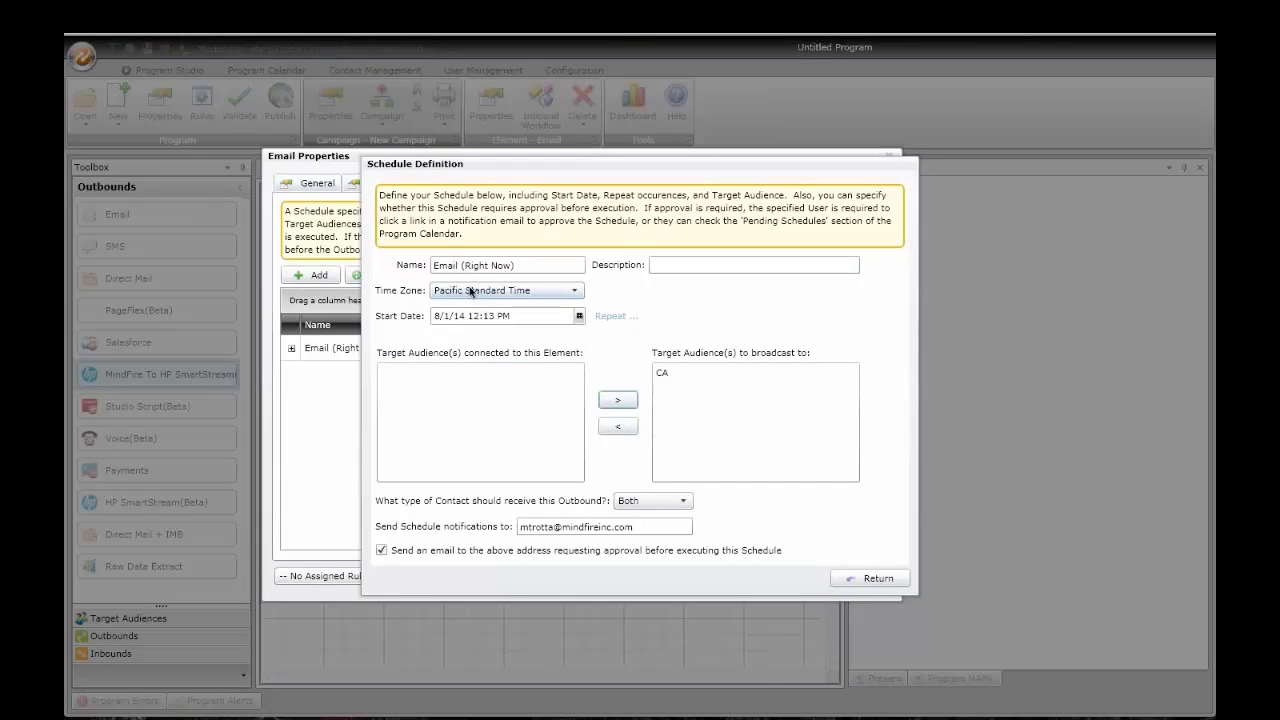
pyautogui.moveTo(530, 268); pyautogui.dragTo(405, 263)
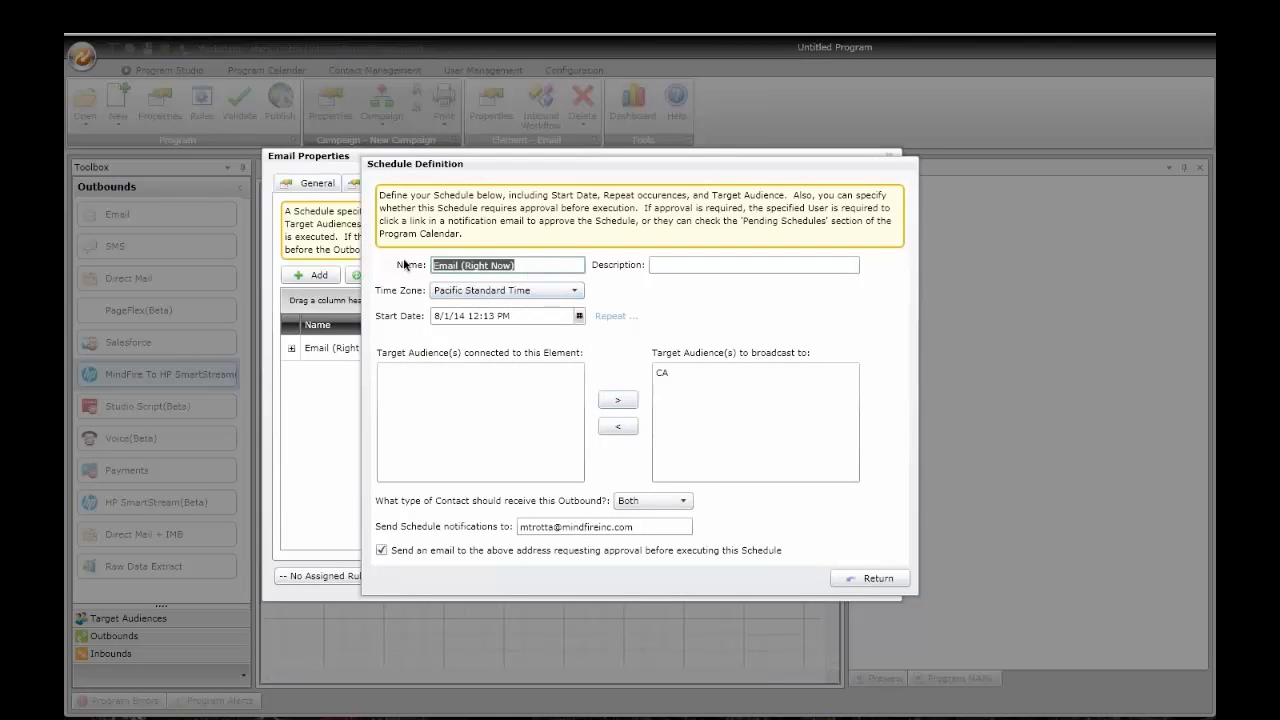
pyautogui.write('Intro #1')
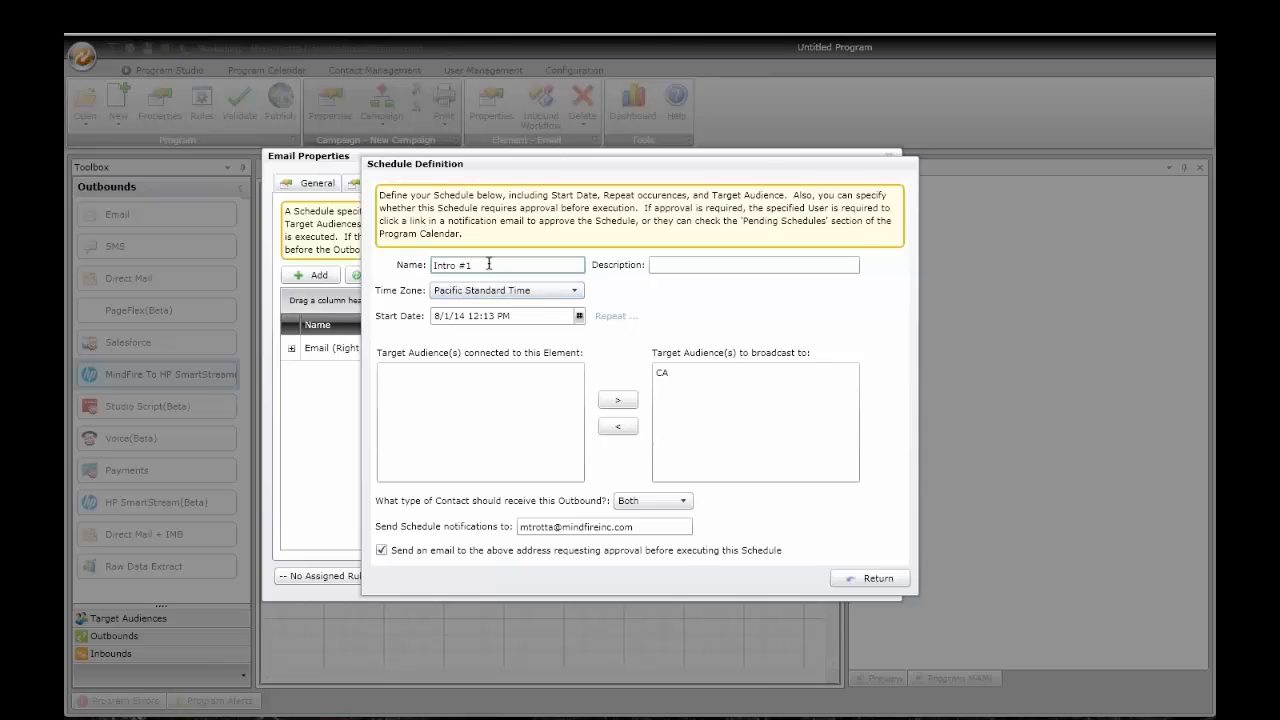
# Step: Set the Intro #1 start date to 8/5/14 at 9:00 AM
pyautogui.click(578, 316)
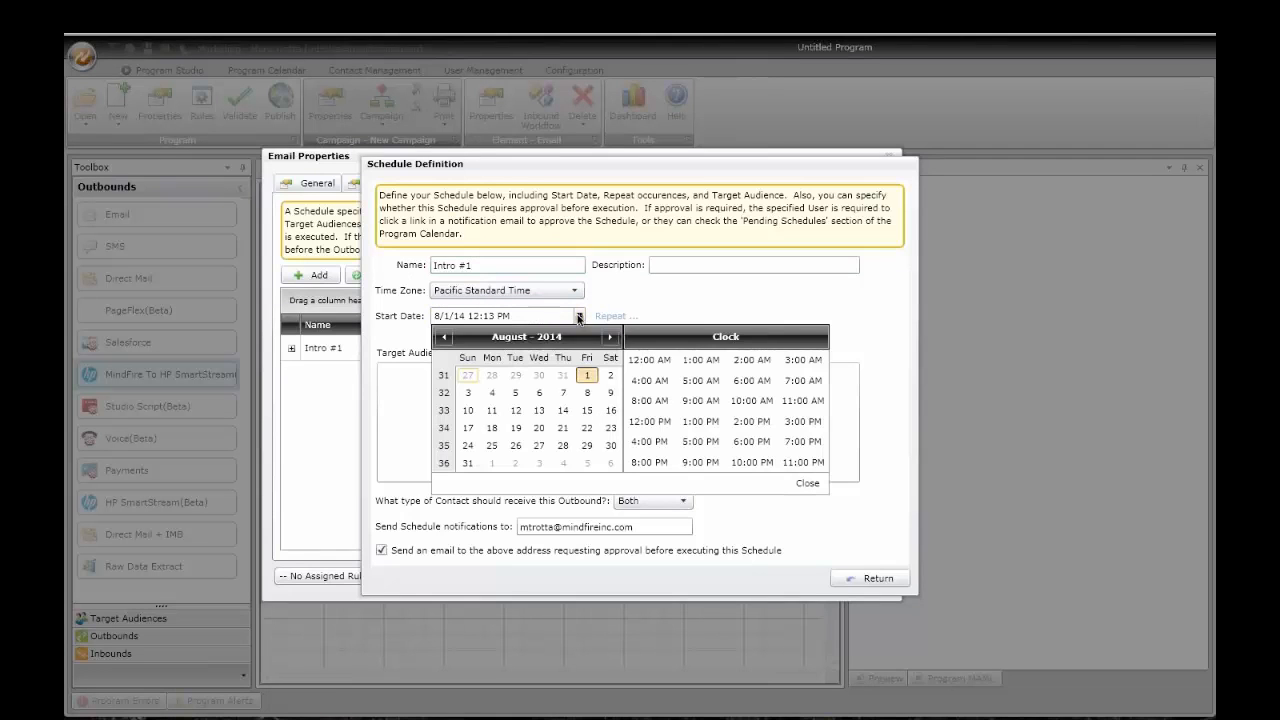
pyautogui.click(516, 394)
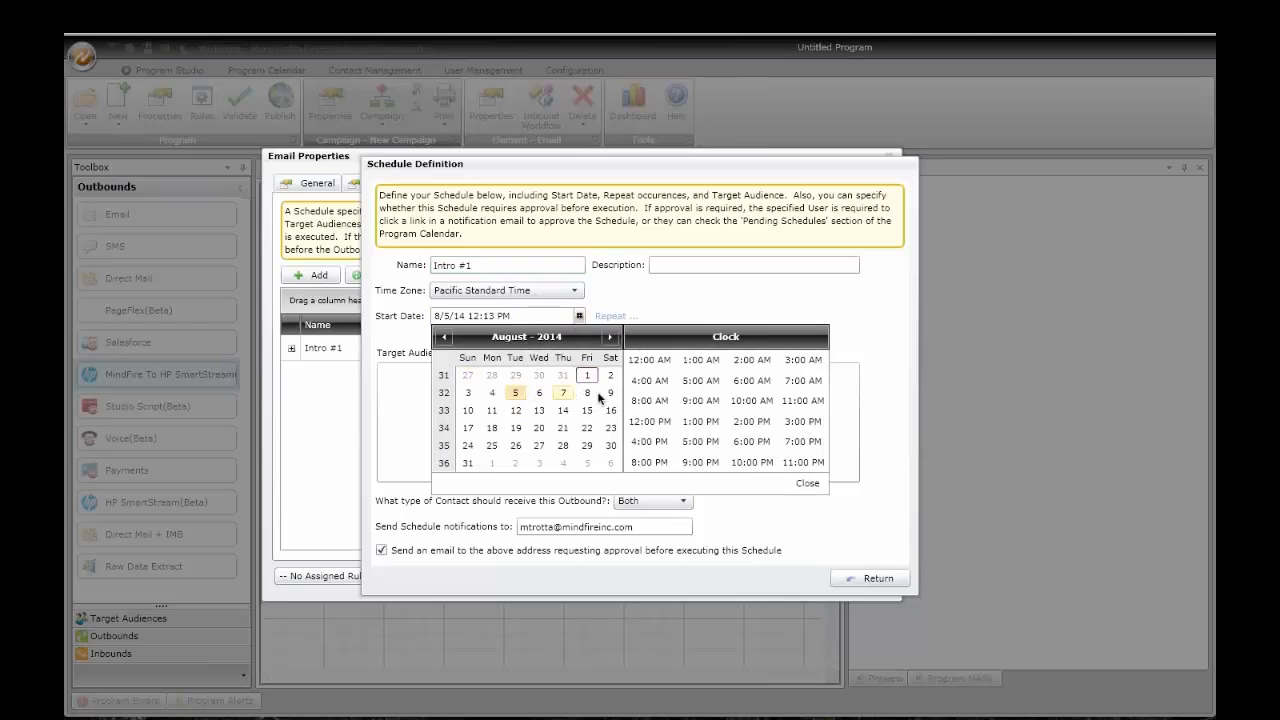
pyautogui.click(701, 401)
pyautogui.click(807, 483)
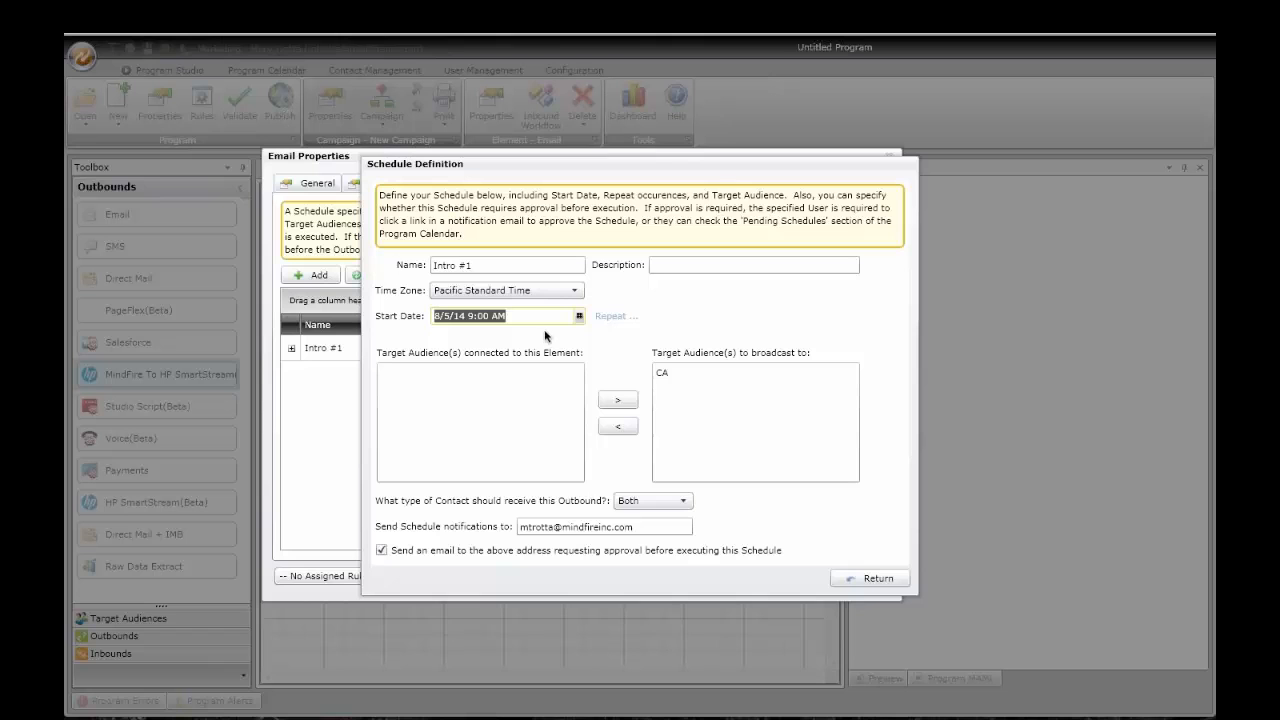
pyautogui.click(613, 317)
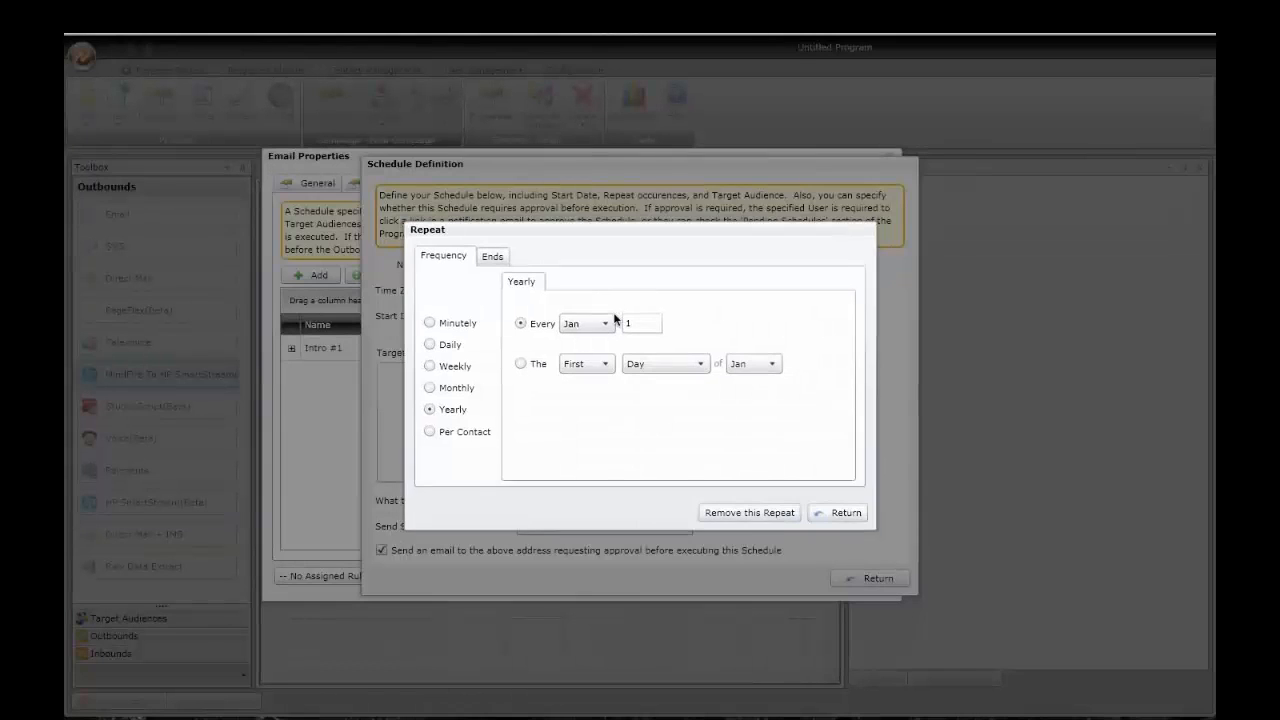
# Step: Try a monthly repeat on day 5 every 1 month, then daily, weekly, and yearly frequencies
pyautogui.click(431, 388)
pyautogui.doubleClick(558, 323)
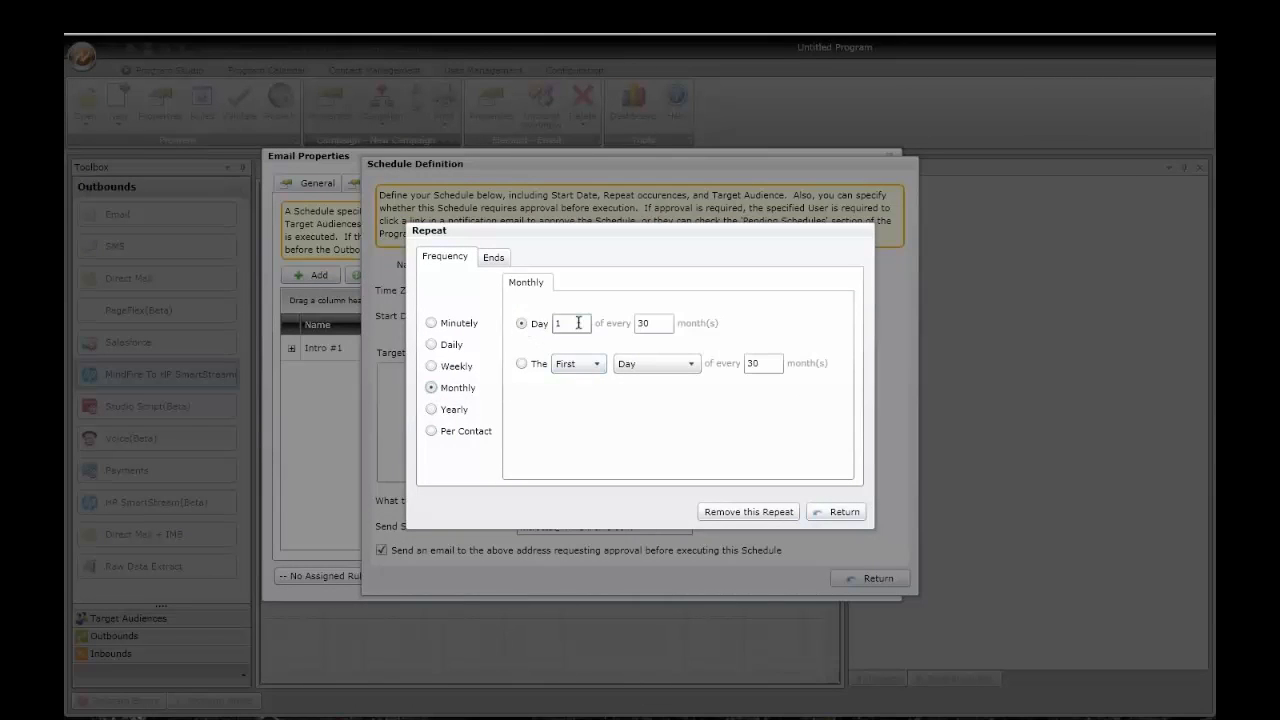
pyautogui.write('5')
pyautogui.doubleClick(642, 323)
pyautogui.write('1')
pyautogui.click(431, 344)
pyautogui.click(431, 366)
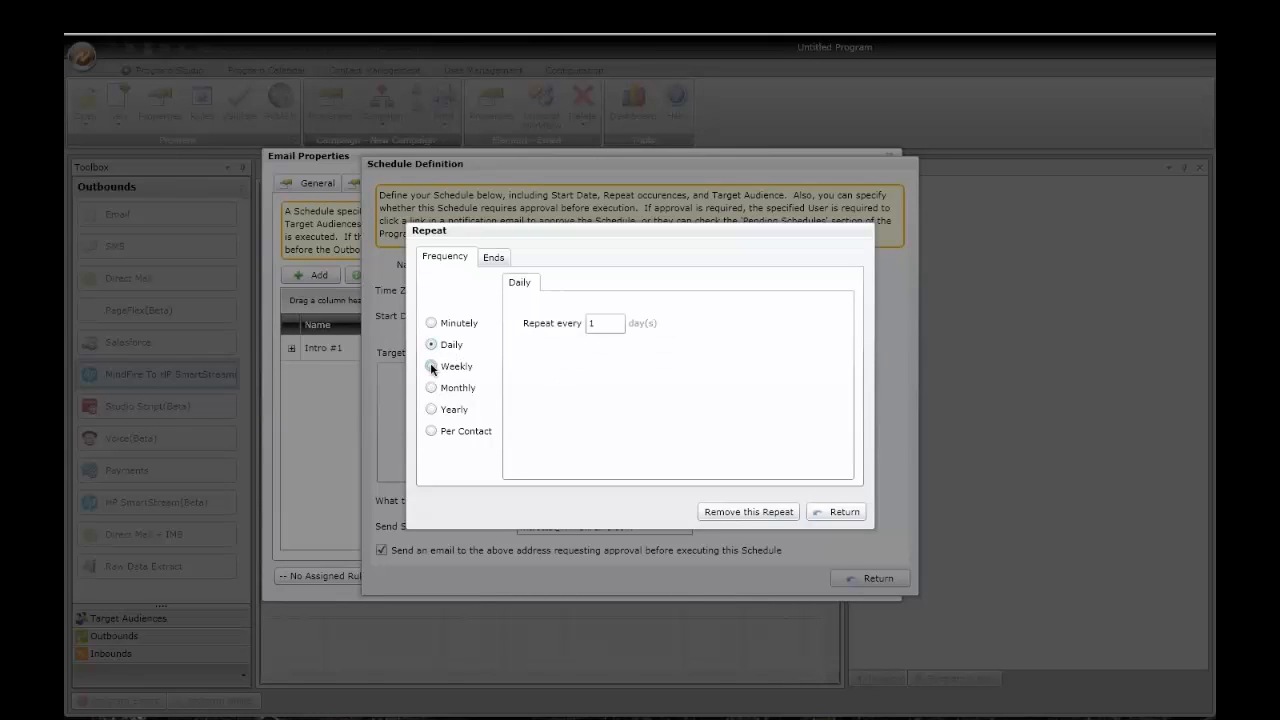
pyautogui.click(433, 409)
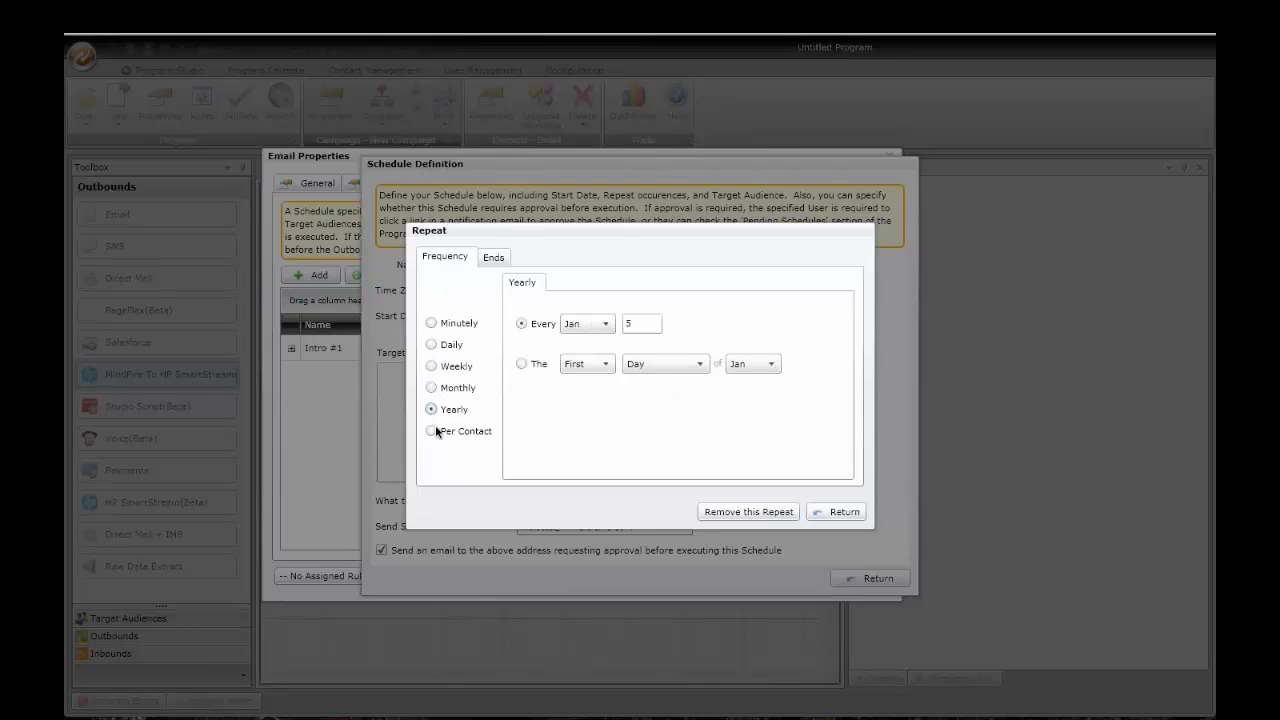
# Step: Switch to a per-contact repeat based on BirthDate with a -3 day offset
pyautogui.click(432, 431)
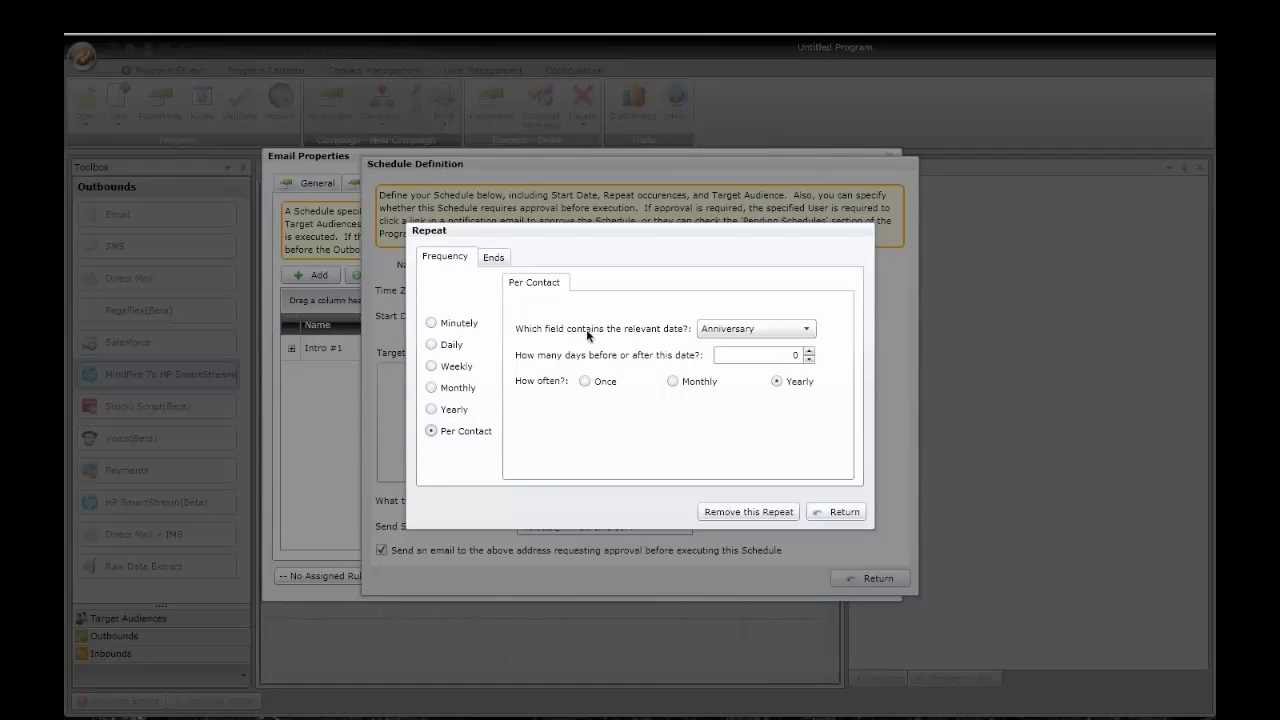
pyautogui.click(716, 334)
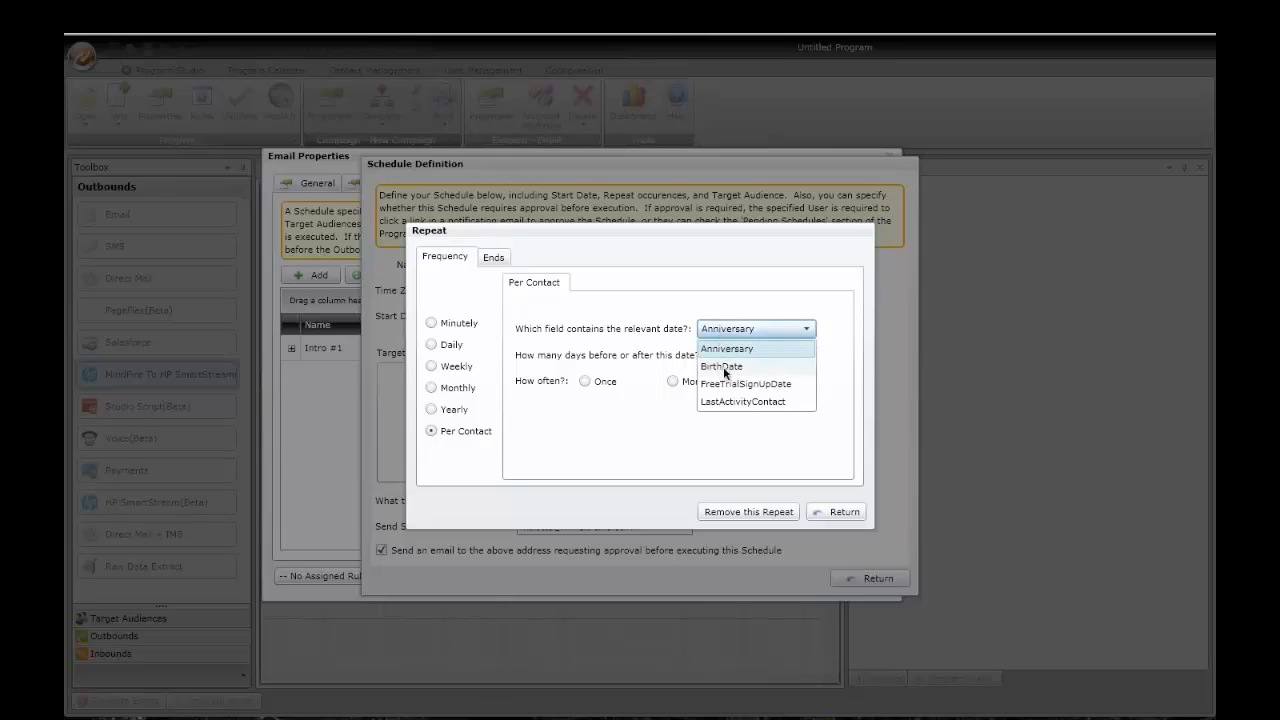
pyautogui.click(722, 368)
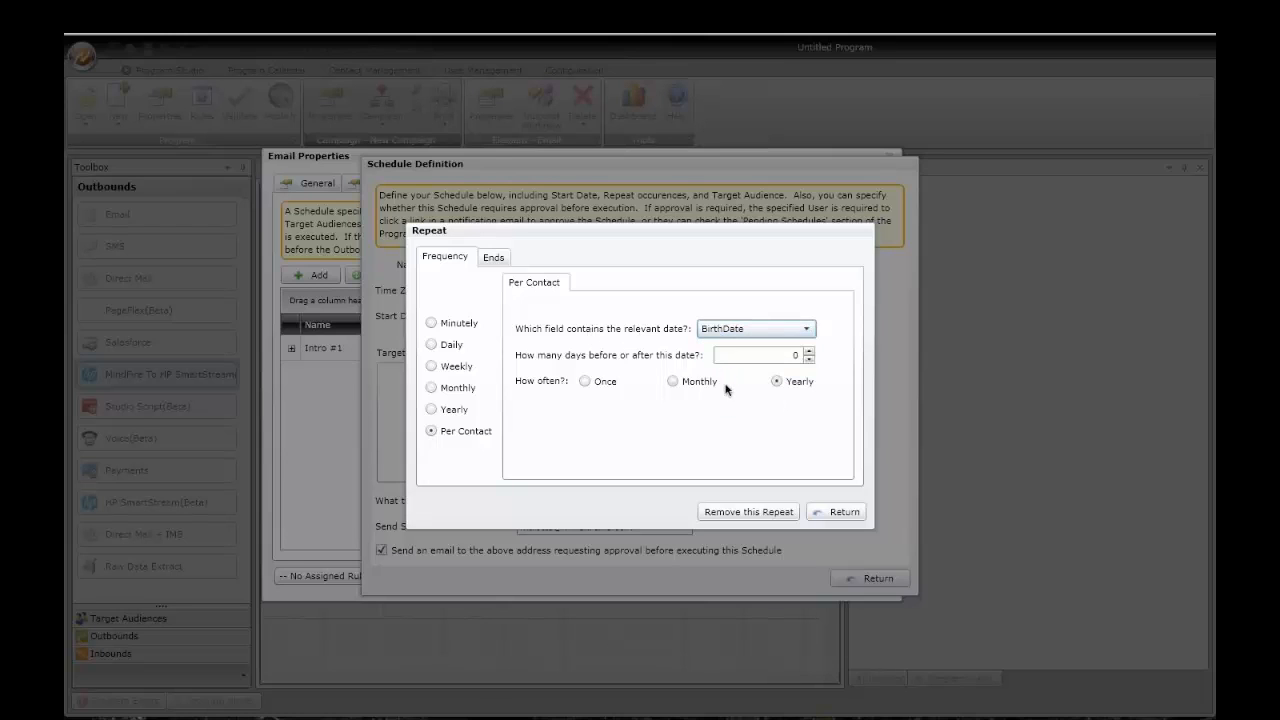
pyautogui.click(809, 360)
pyautogui.click(809, 360)
pyautogui.click(809, 360)
# Step: Change the date field to FreeTrialSignUpDate with a 10-day offset and confirm the repeat
pyautogui.click(772, 330)
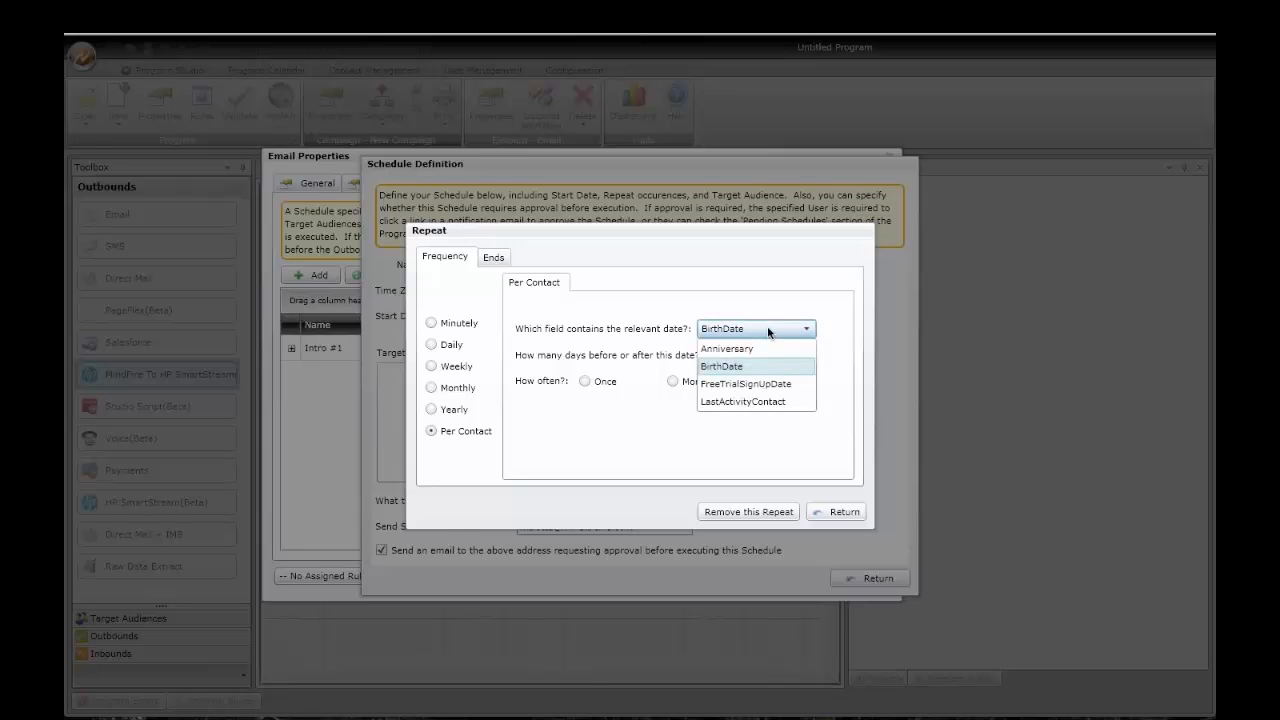
pyautogui.click(739, 386)
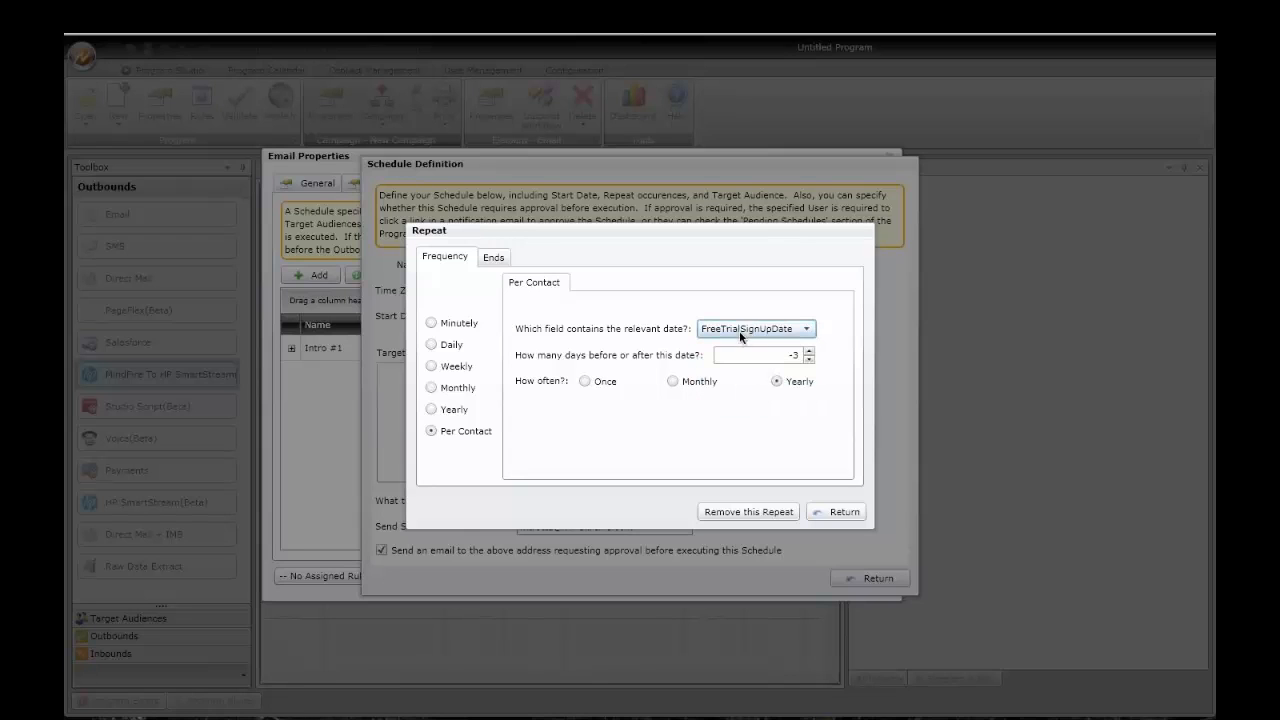
pyautogui.click(809, 351)
pyautogui.click(810, 352)
pyautogui.click(809, 352)
pyautogui.click(838, 512)
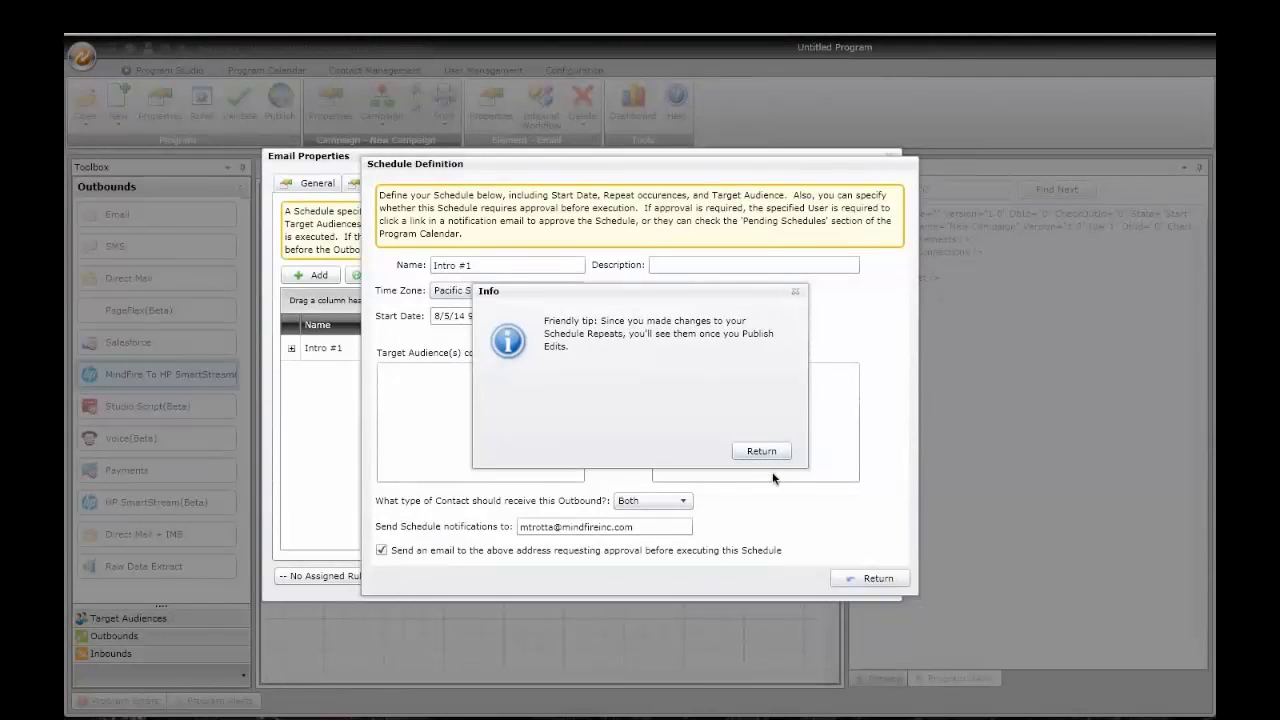
# Step: Dismiss the tip, close the schedule, and review the Email outbound's trackable events
pyautogui.click(761, 451)
pyautogui.click(878, 578)
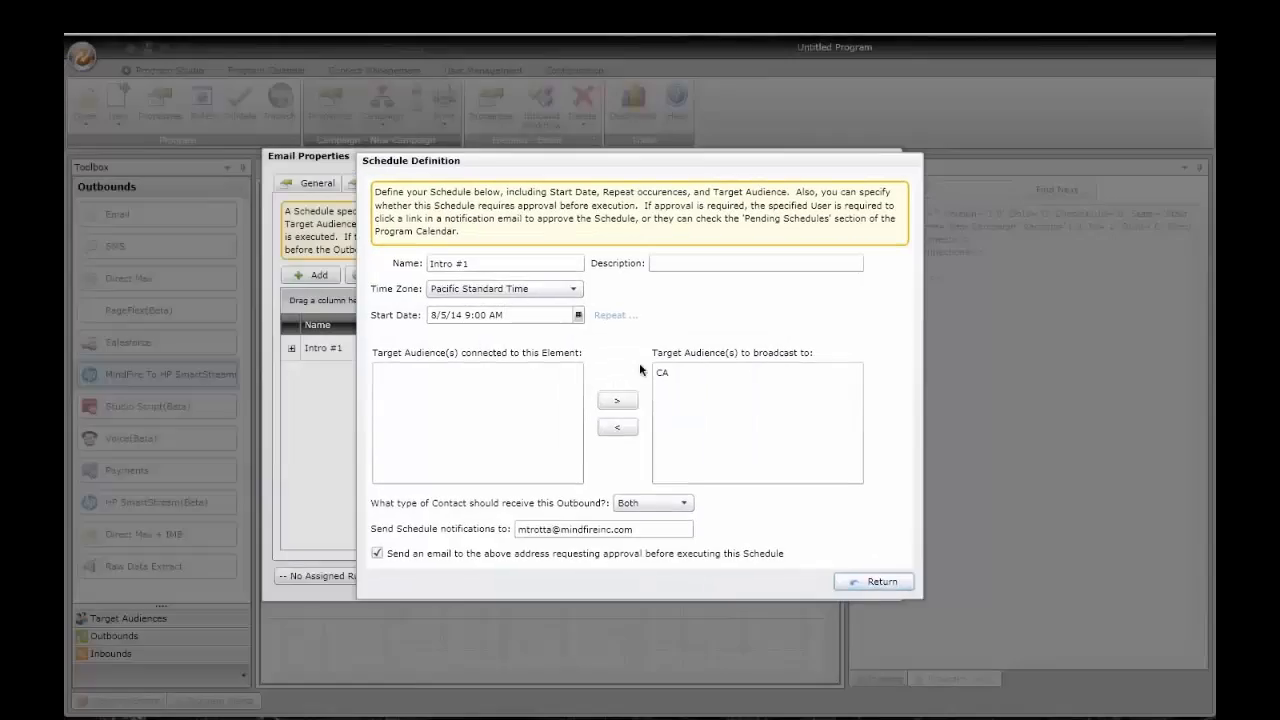
pyautogui.click(532, 183)
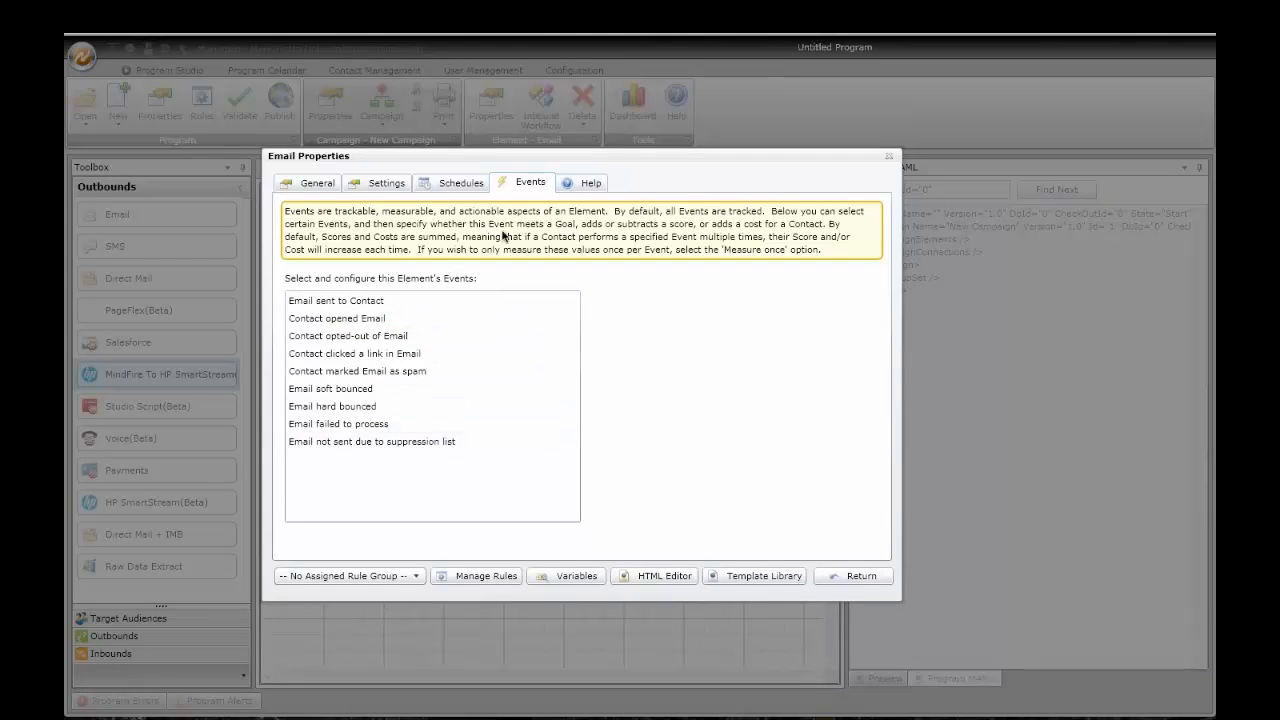
pyautogui.click(357, 302)
pyautogui.click(357, 320)
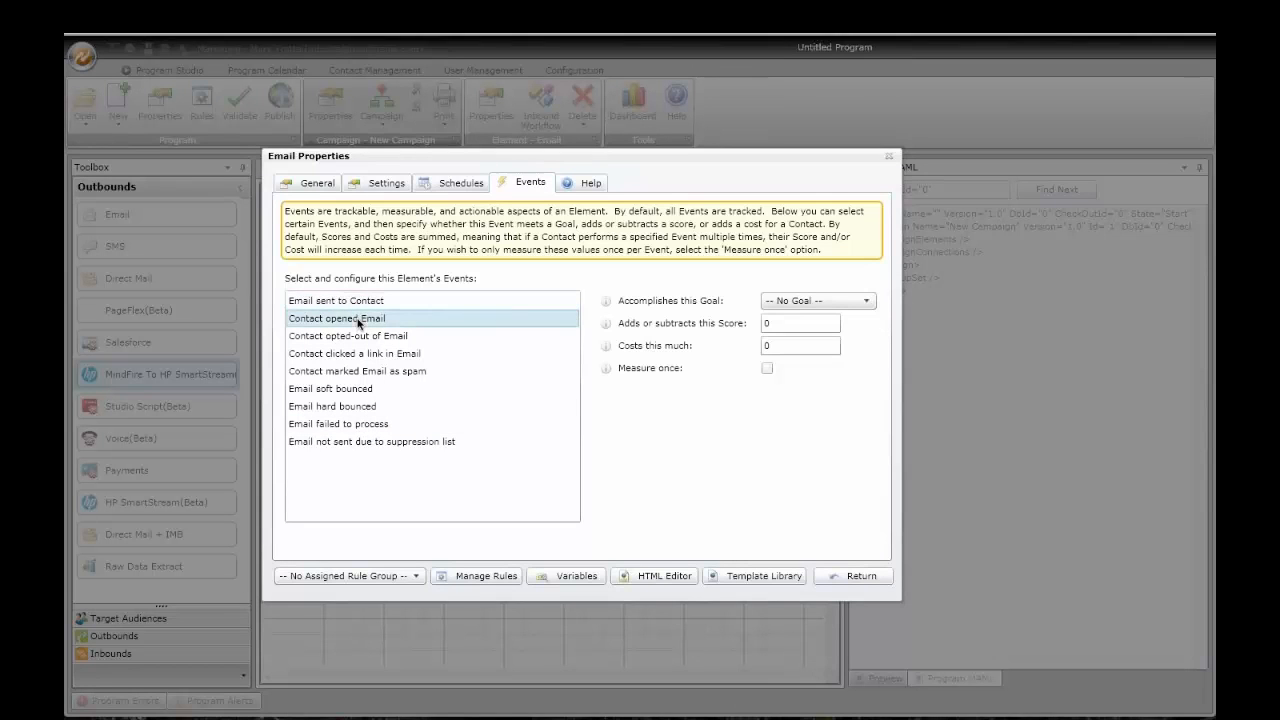
pyautogui.click(366, 338)
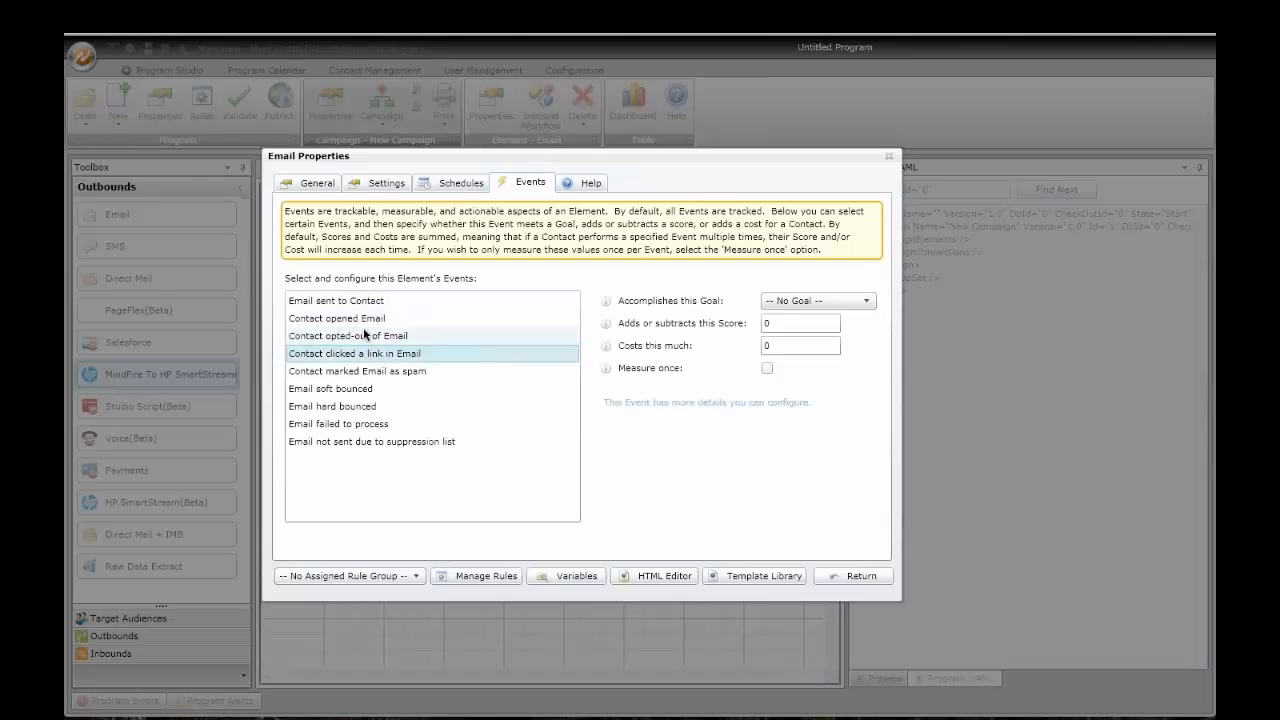
pyautogui.click(358, 320)
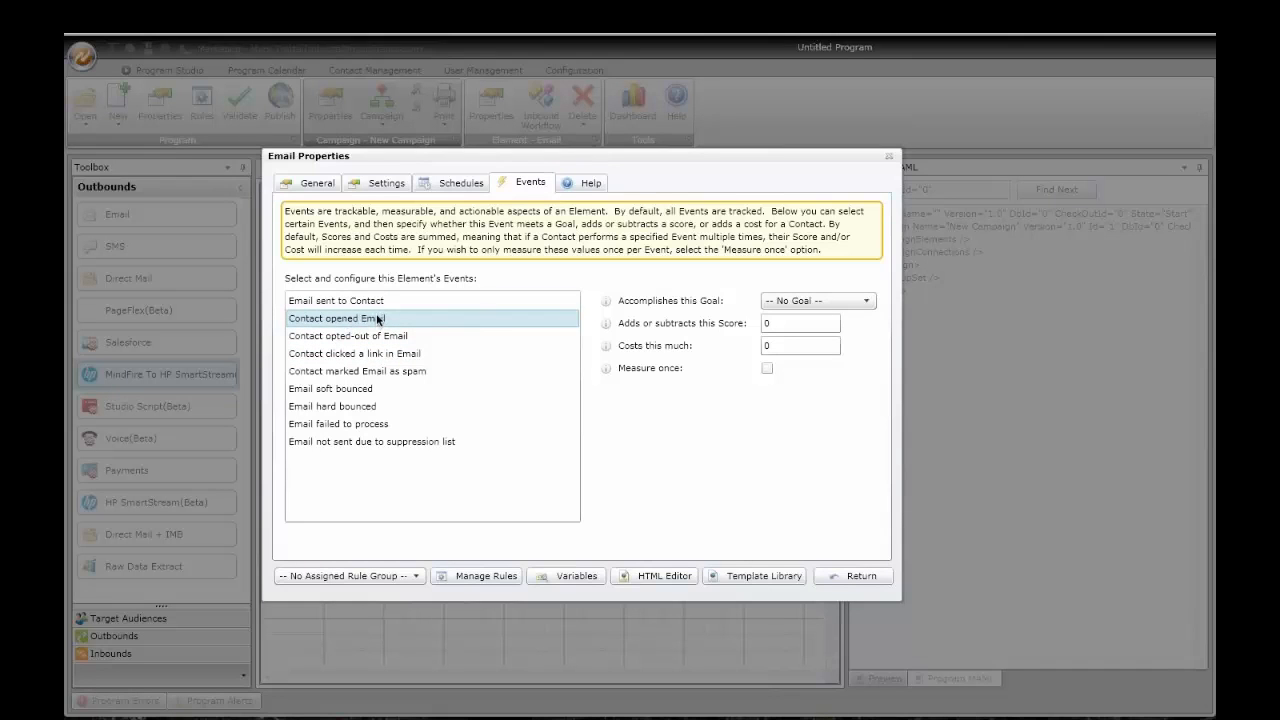
# Step: Score opened Email +5 measured once and opted-out -20, then close the email properties
pyautogui.doubleClick(779, 323)
pyautogui.write('5')
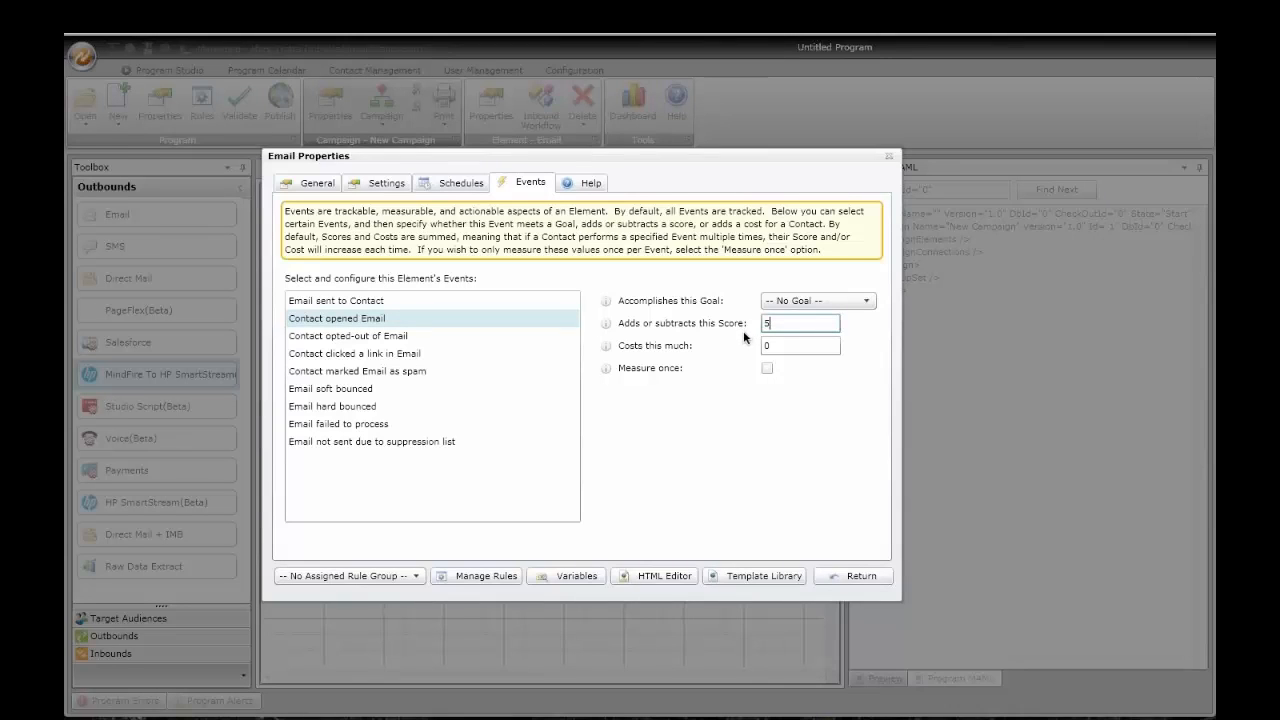
pyautogui.click(766, 369)
pyautogui.click(392, 337)
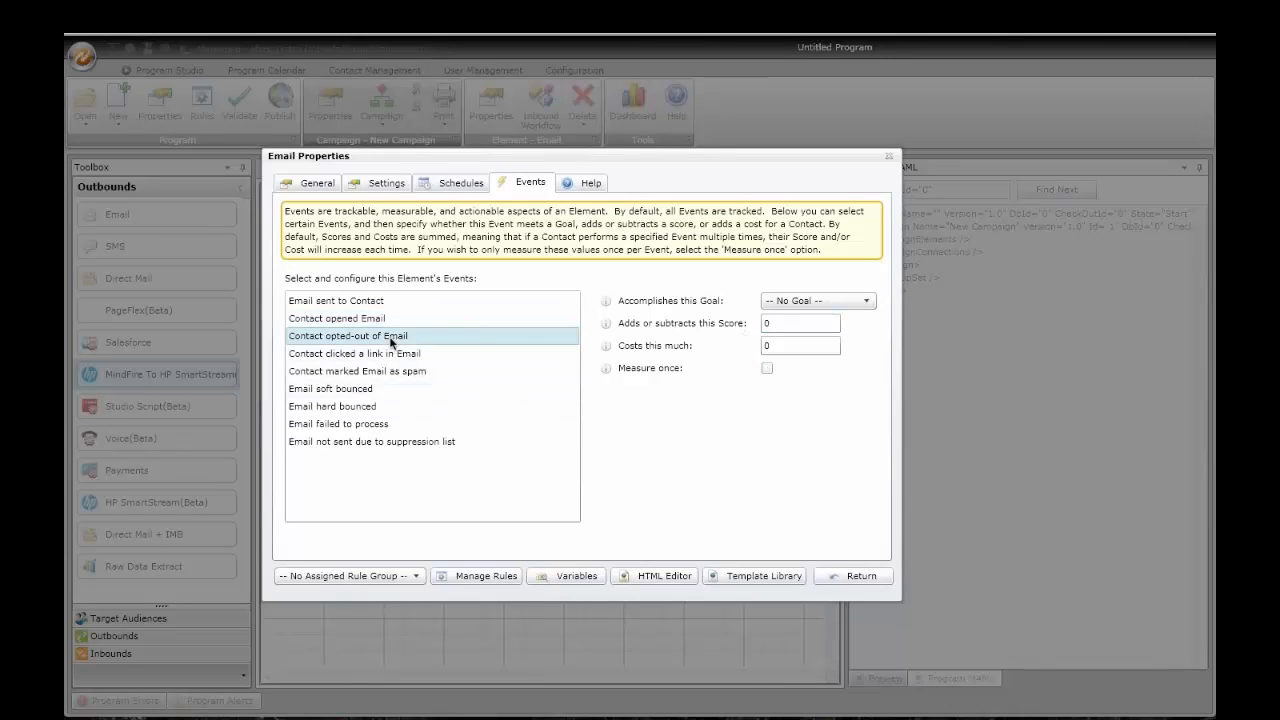
pyautogui.click(764, 322)
pyautogui.write('-20')
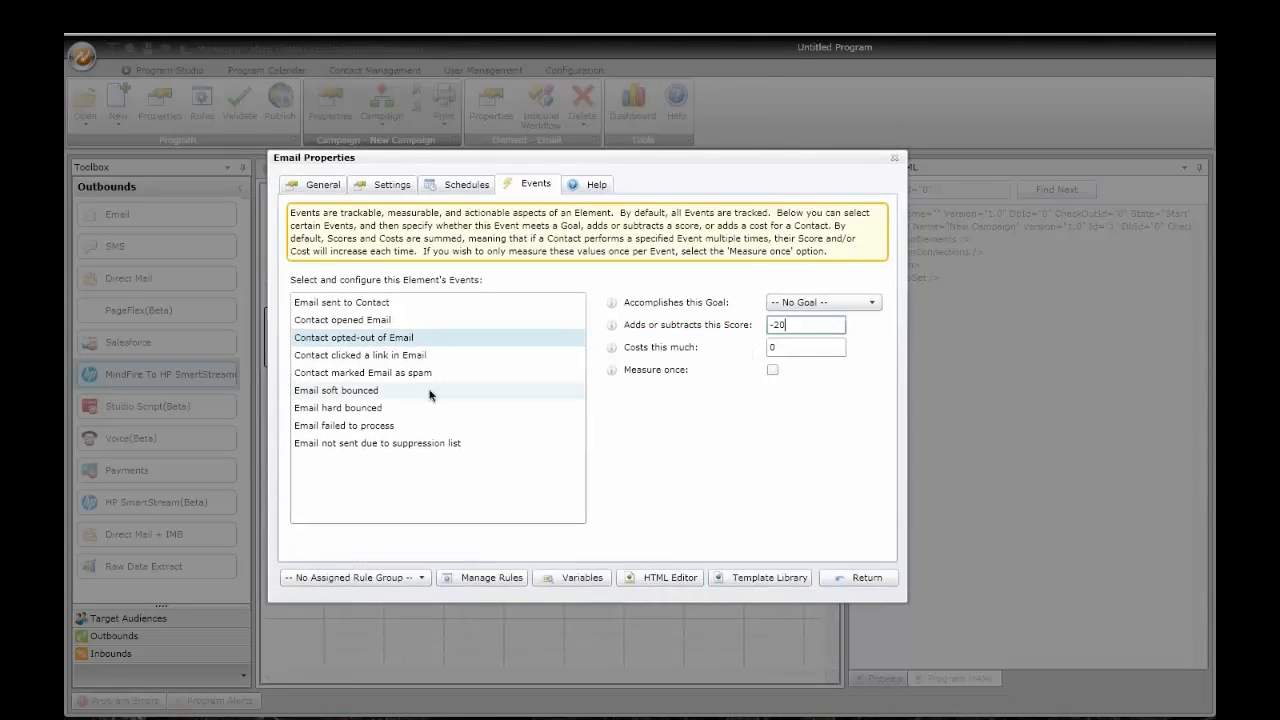
pyautogui.click(400, 357)
pyautogui.click(396, 374)
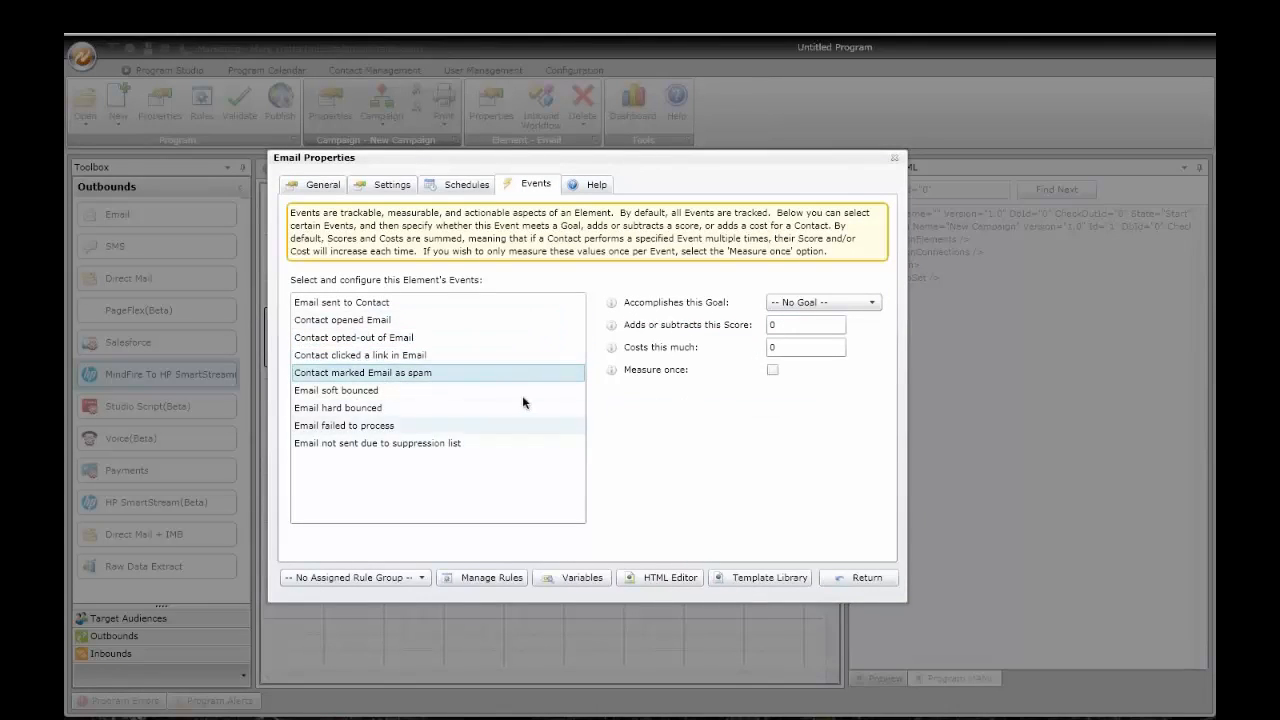
pyautogui.click(857, 578)
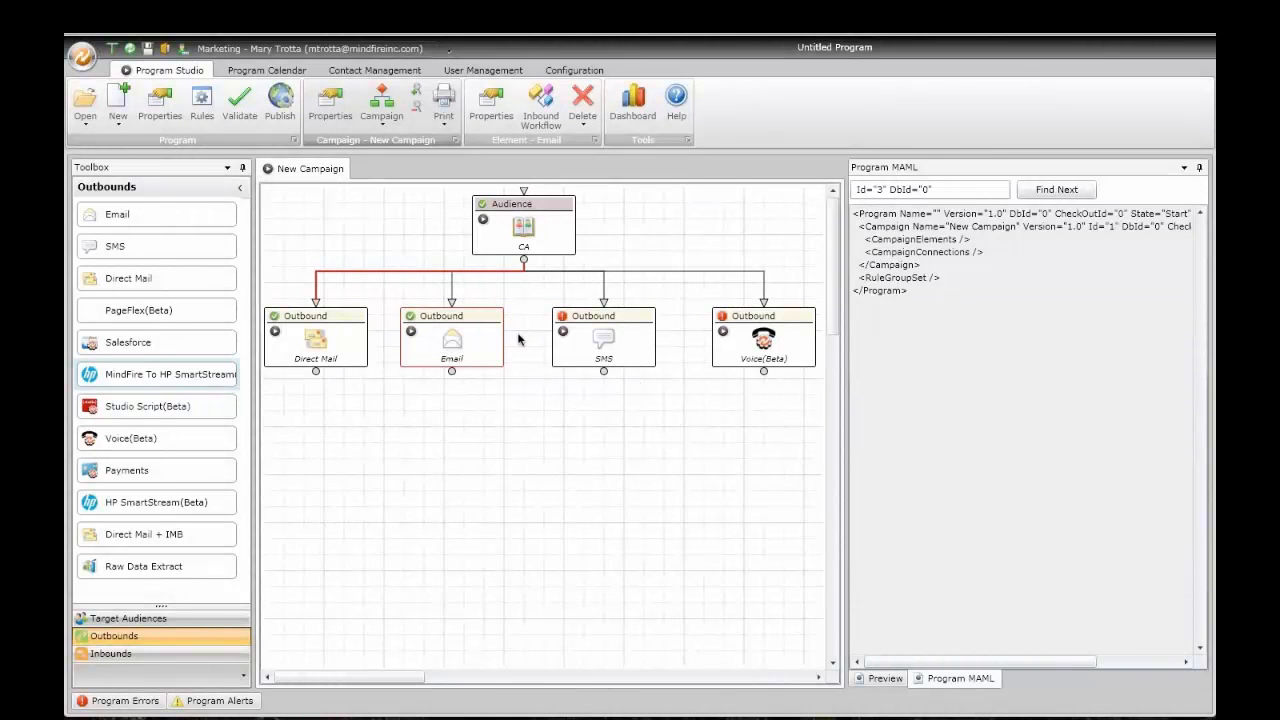
# Step: Set the SMS outbound's From short code to WhichAccount and review its Schedules and Events
pyautogui.moveTo(617, 343); pyautogui.dragTo(601, 342)
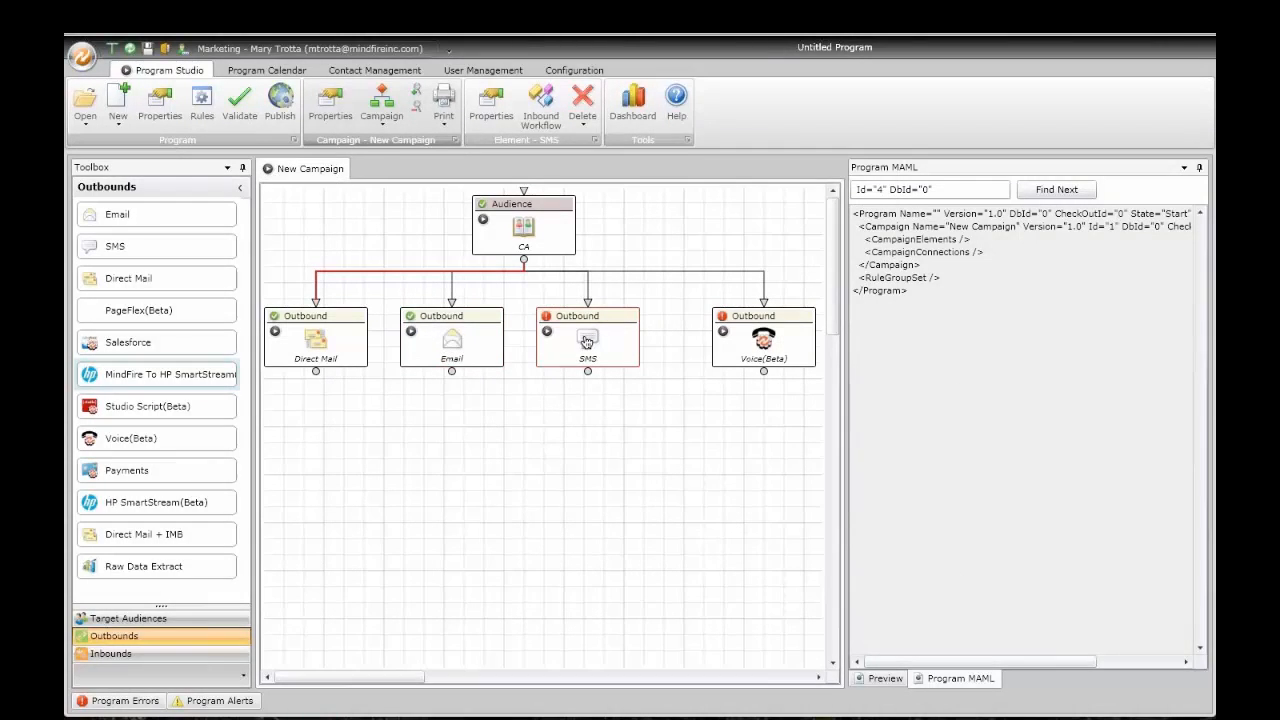
pyautogui.doubleClick(587, 342)
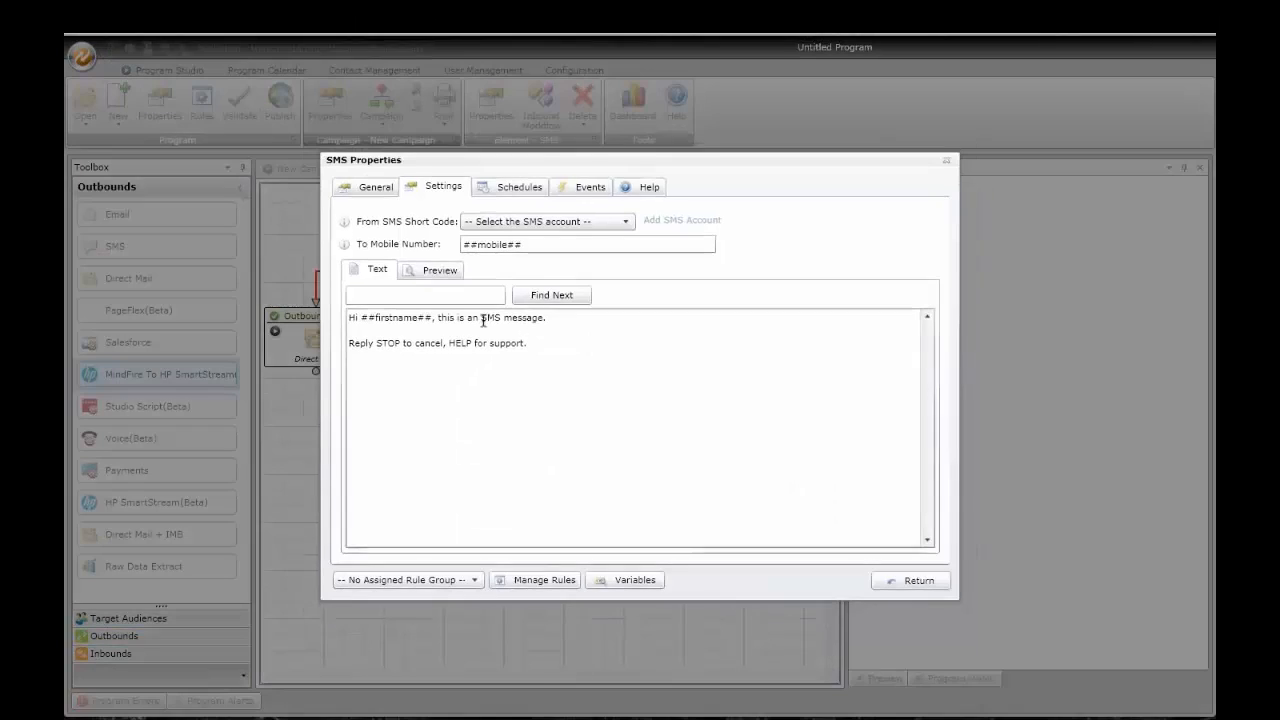
pyautogui.click(536, 219)
pyautogui.click(465, 258)
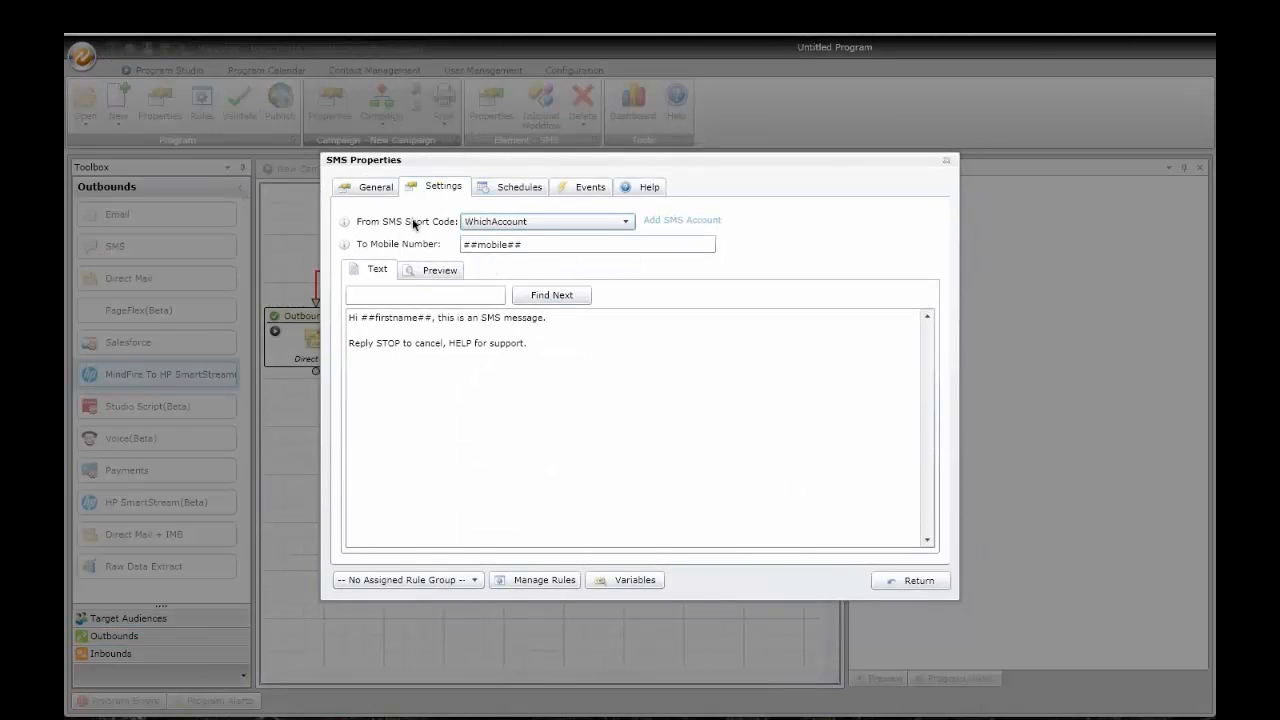
pyautogui.moveTo(534, 243); pyautogui.dragTo(459, 271)
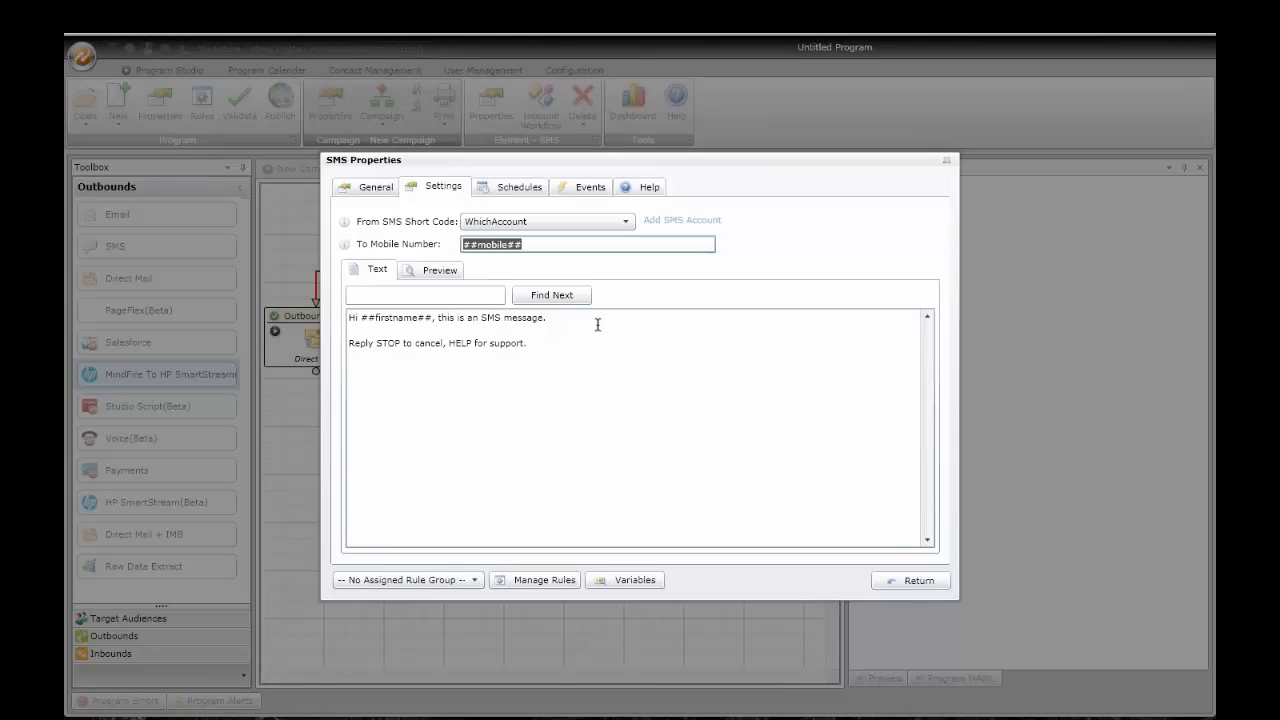
pyautogui.click(519, 188)
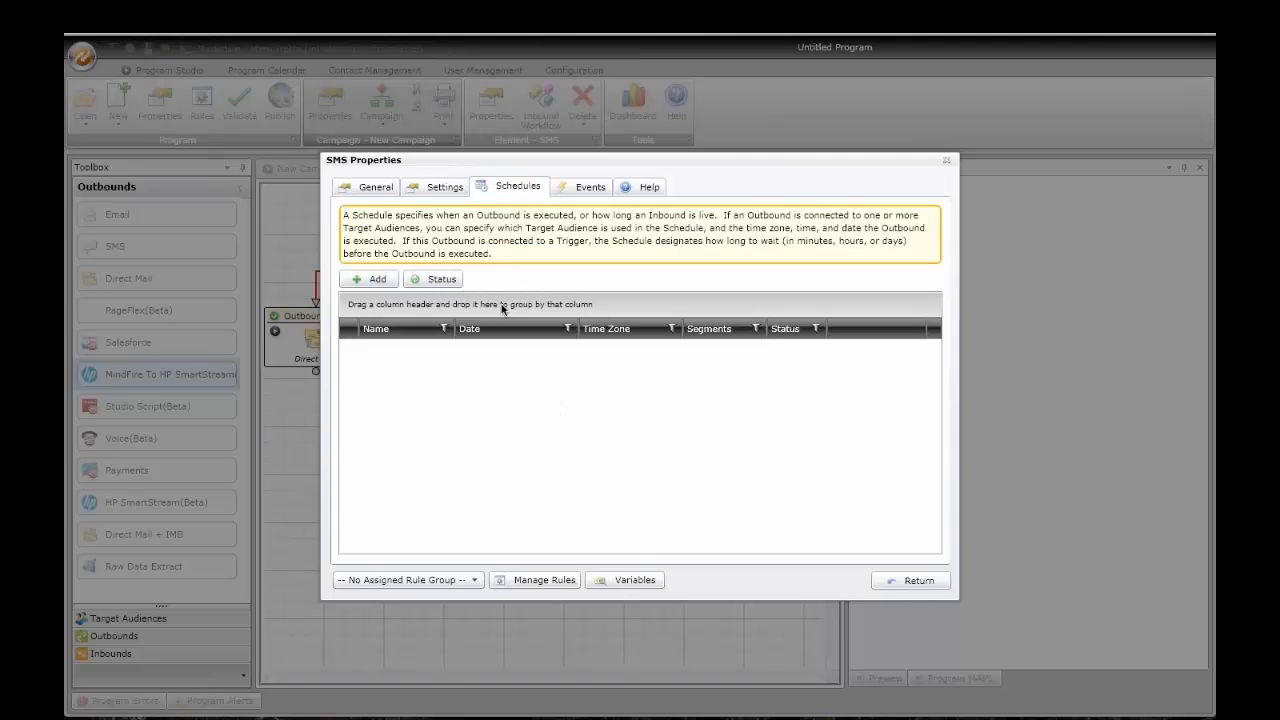
pyautogui.click(589, 188)
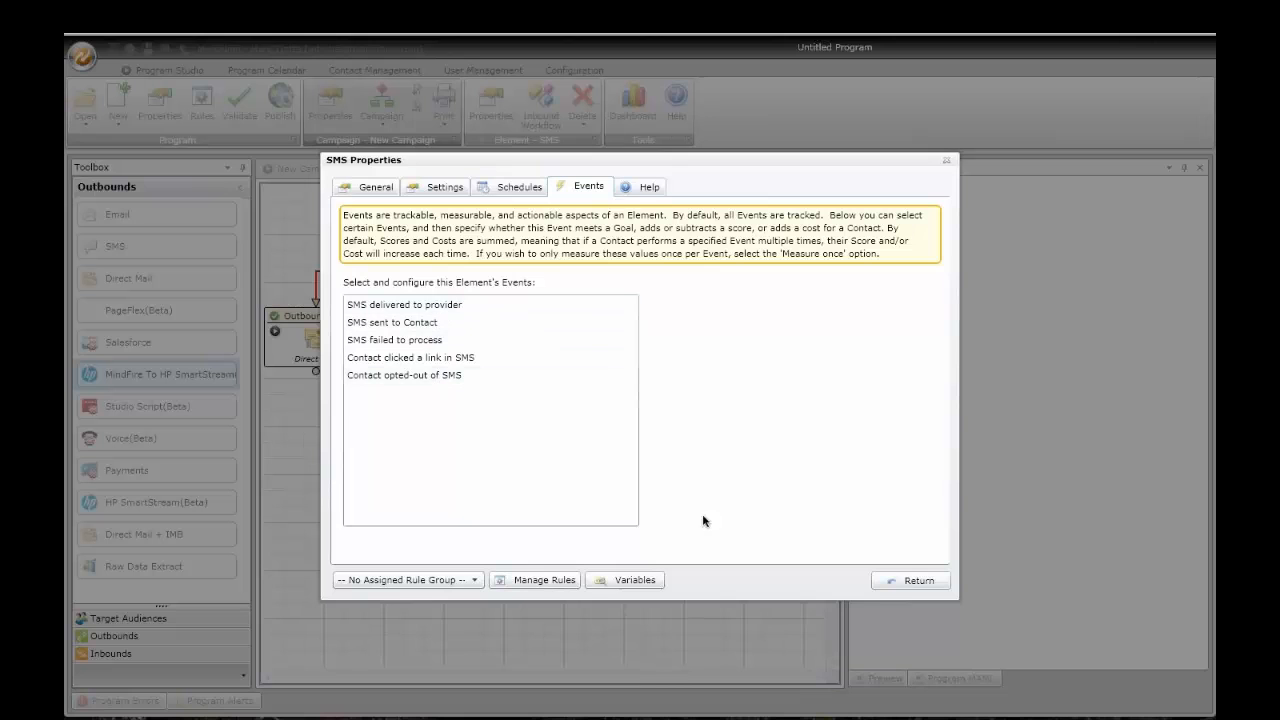
pyautogui.click(915, 580)
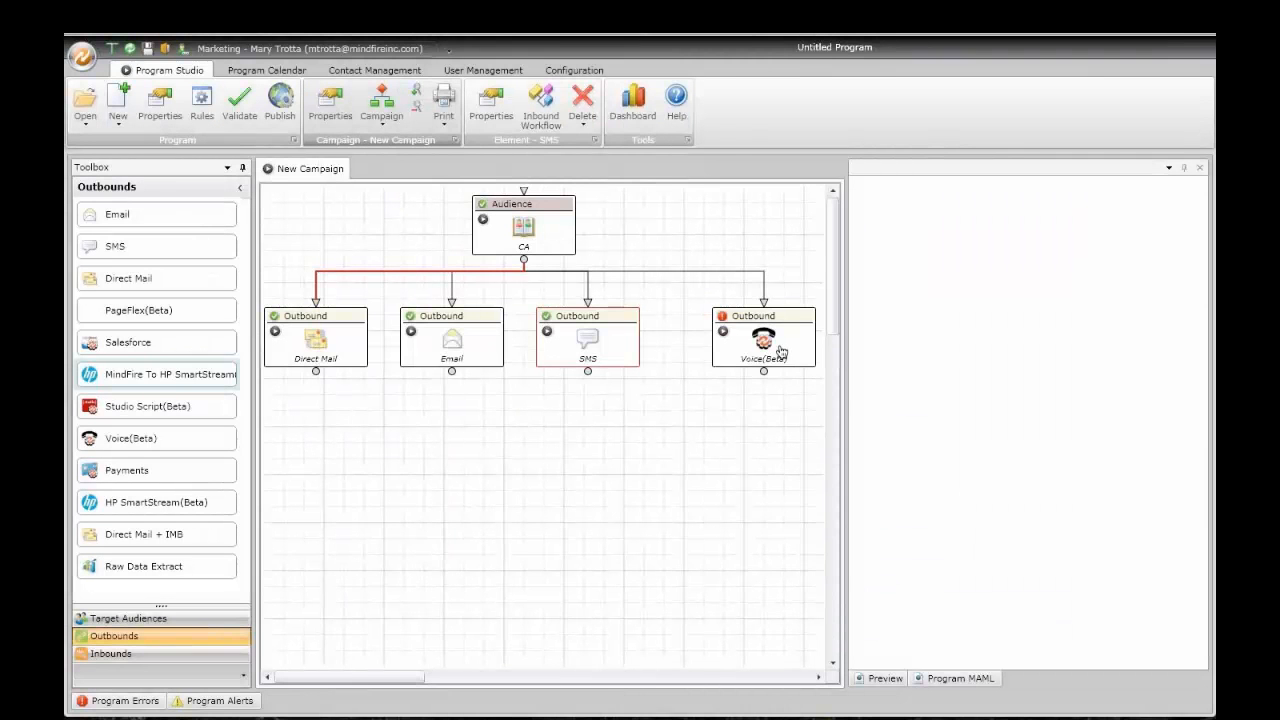
# Step: Make the Voice(Beta) call deliver a message and remove the comma after Hello in GreetingMsg
pyautogui.doubleClick(746, 347)
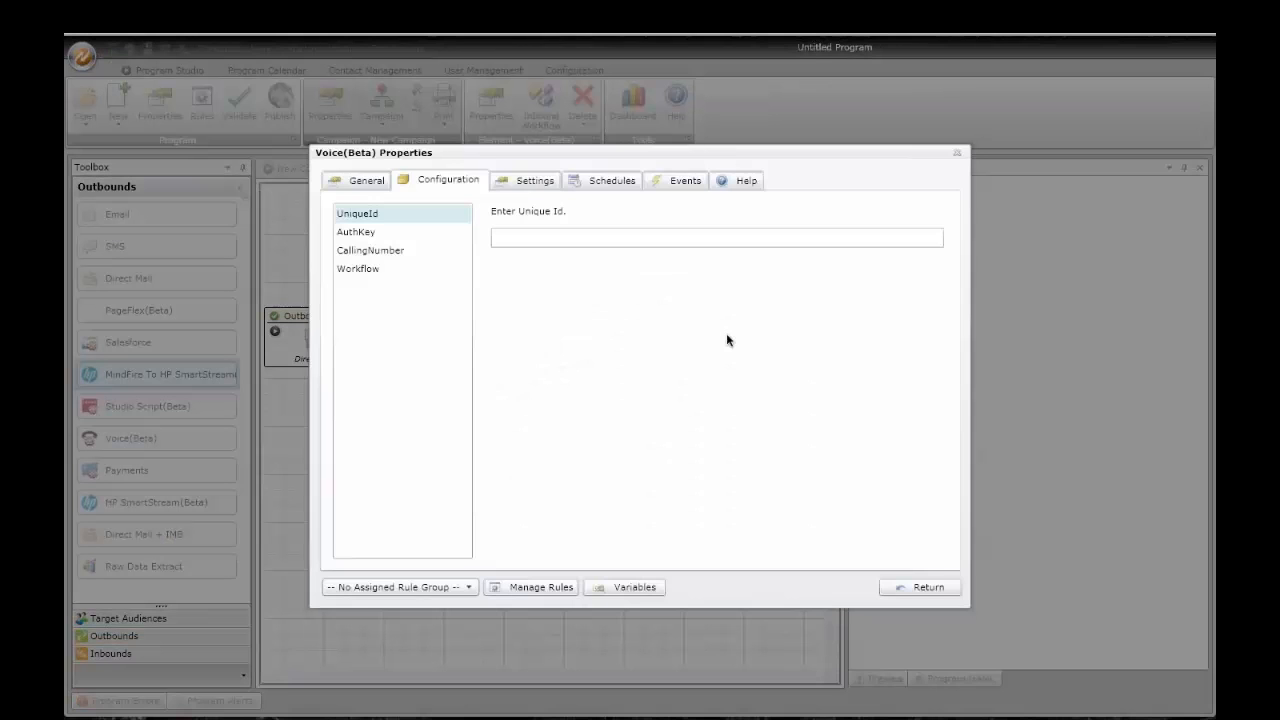
pyautogui.click(387, 277)
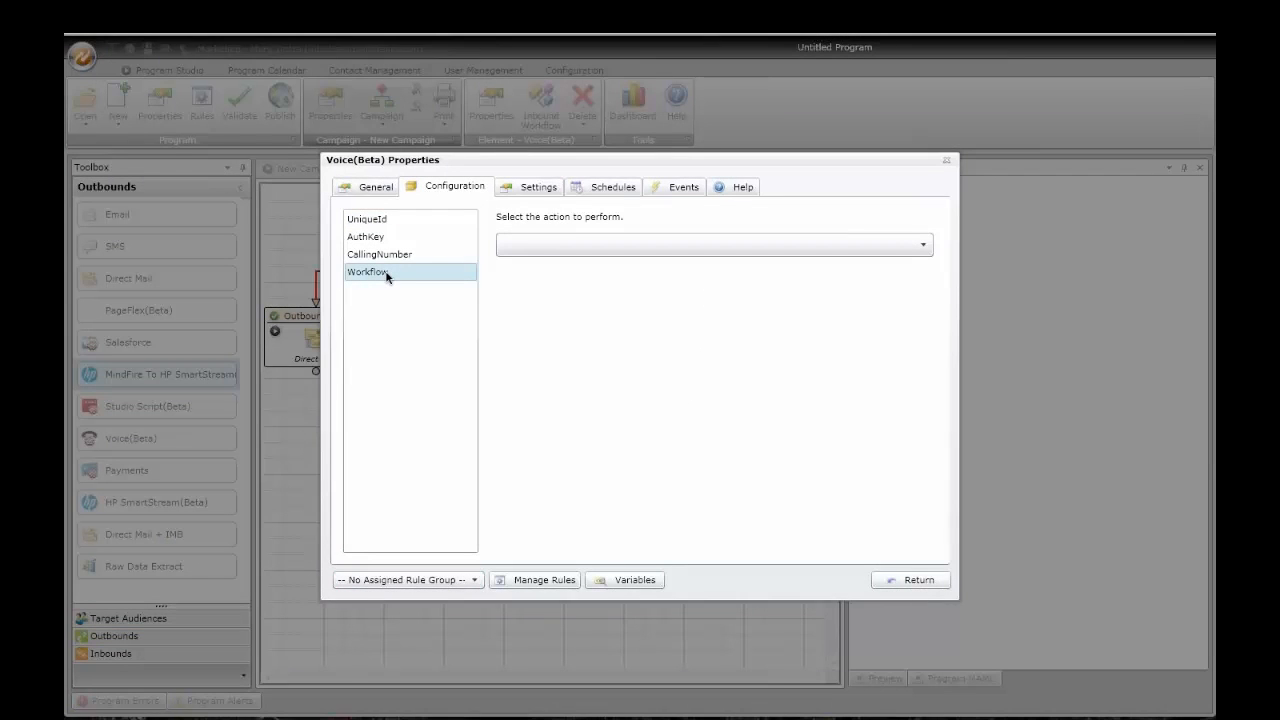
pyautogui.click(566, 243)
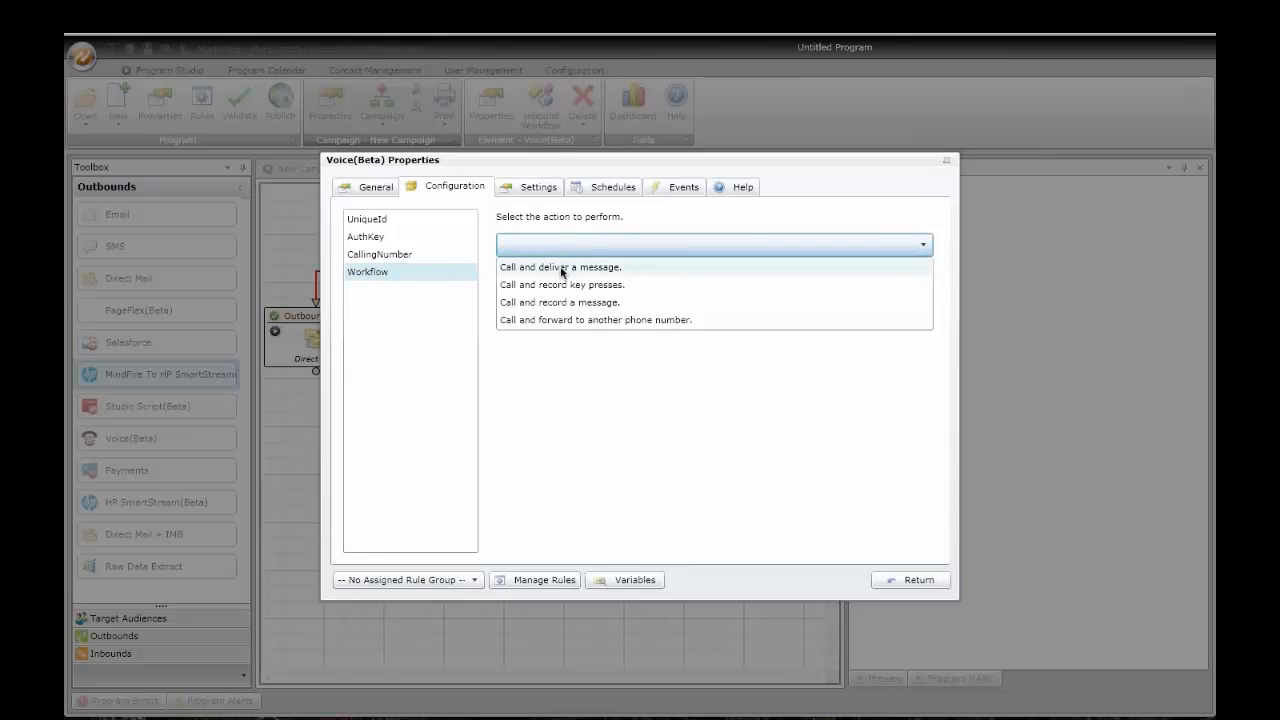
pyautogui.click(561, 269)
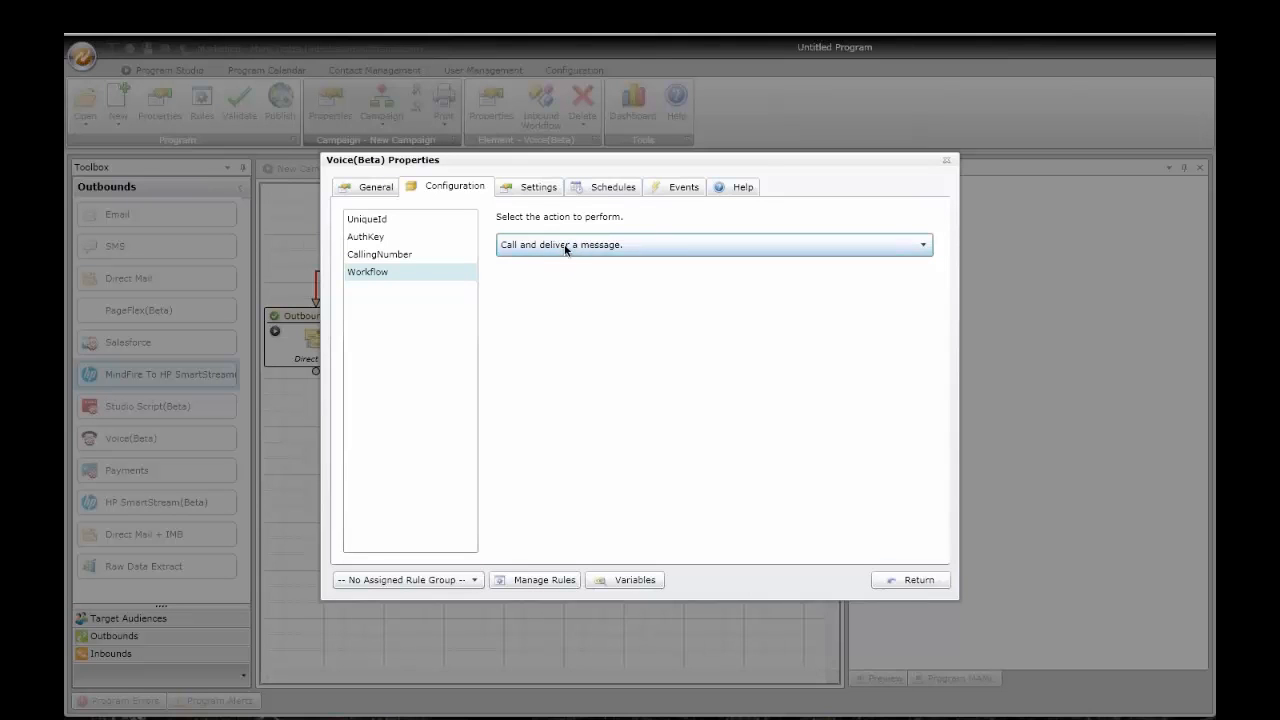
pyautogui.click(536, 188)
pyautogui.click(413, 261)
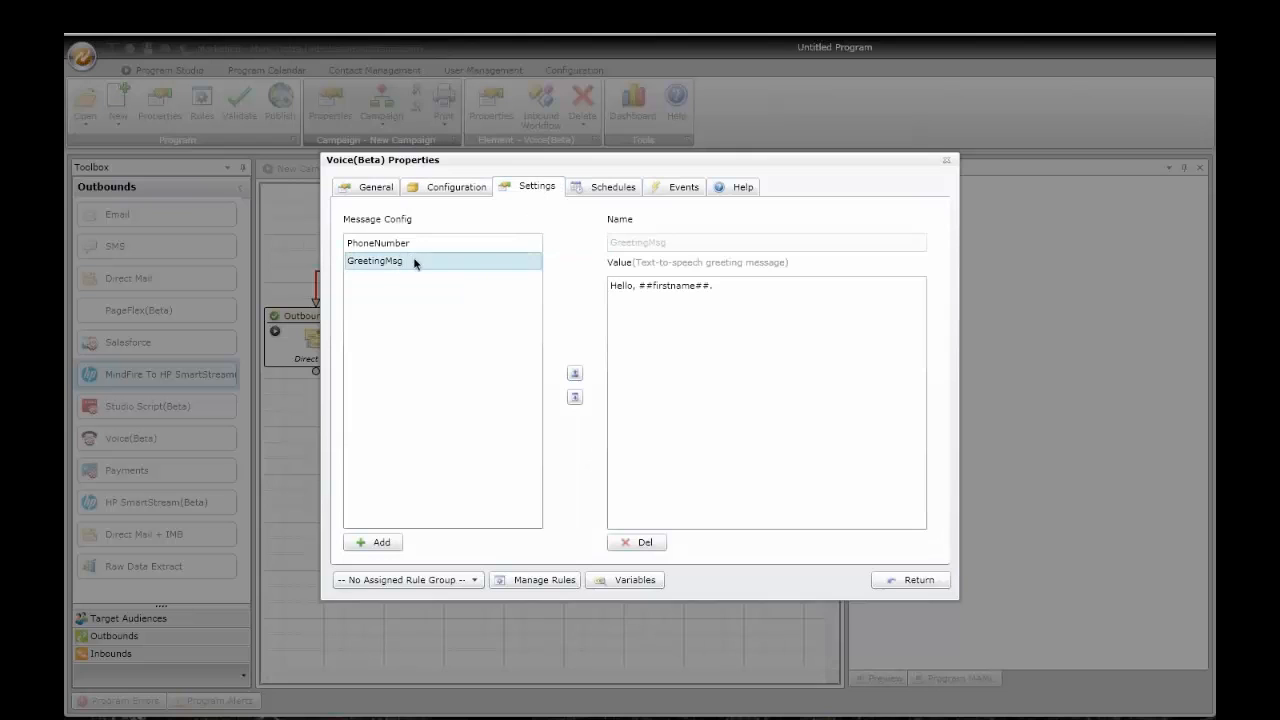
pyautogui.click(638, 288)
pyautogui.press('BackSpace')
pyautogui.click(734, 287)
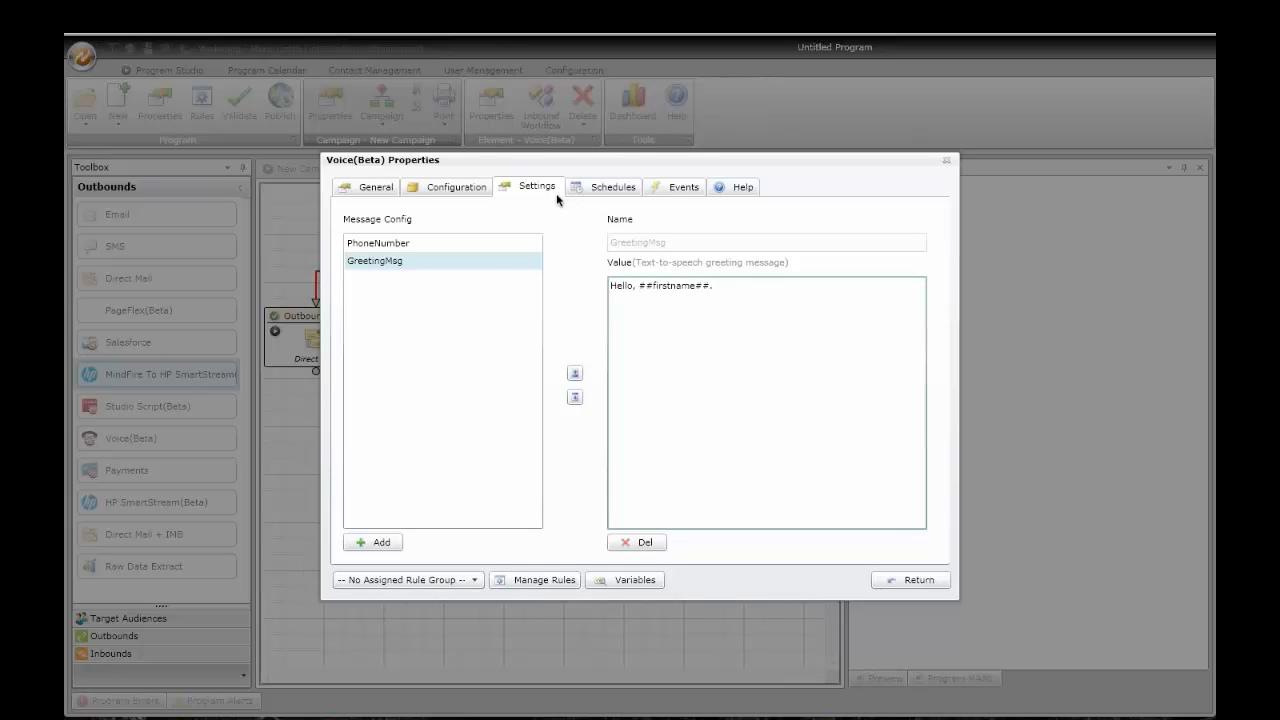
# Step: Switch the call action to forward to another phone number and review the forwarding, error and greeting messages
pyautogui.click(469, 190)
pyautogui.click(586, 248)
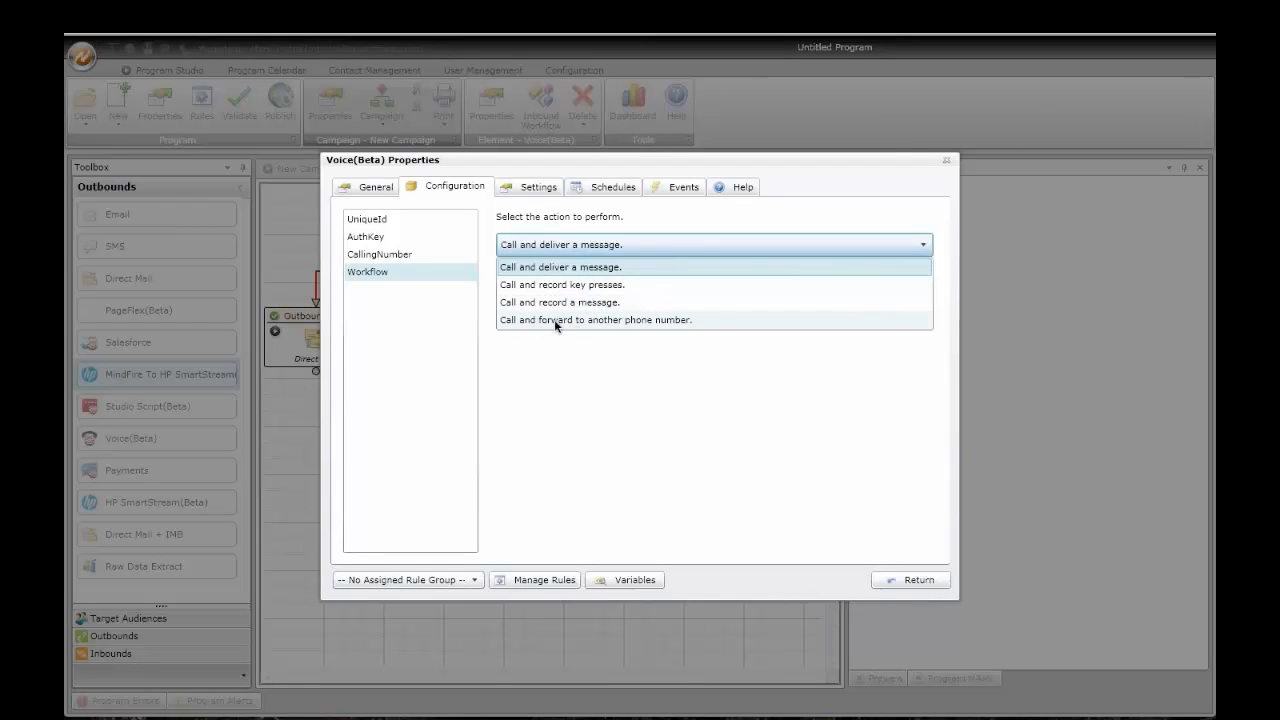
pyautogui.click(588, 320)
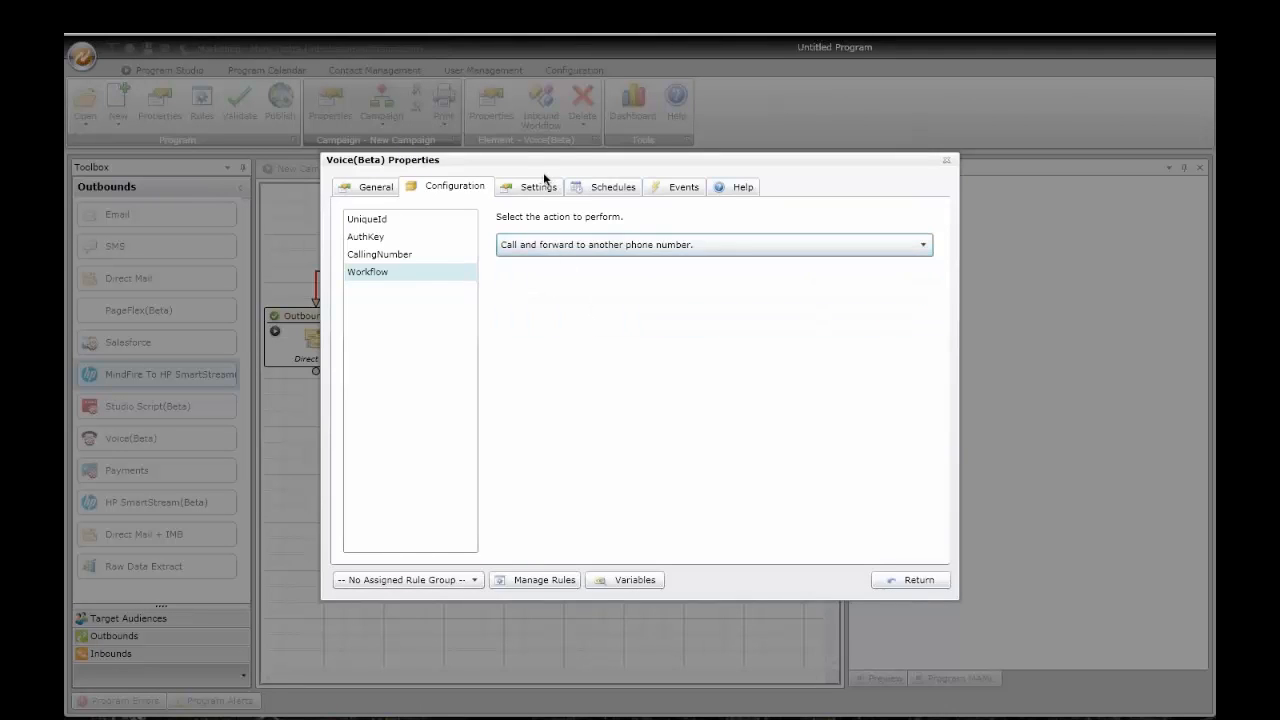
pyautogui.click(538, 187)
pyautogui.click(448, 278)
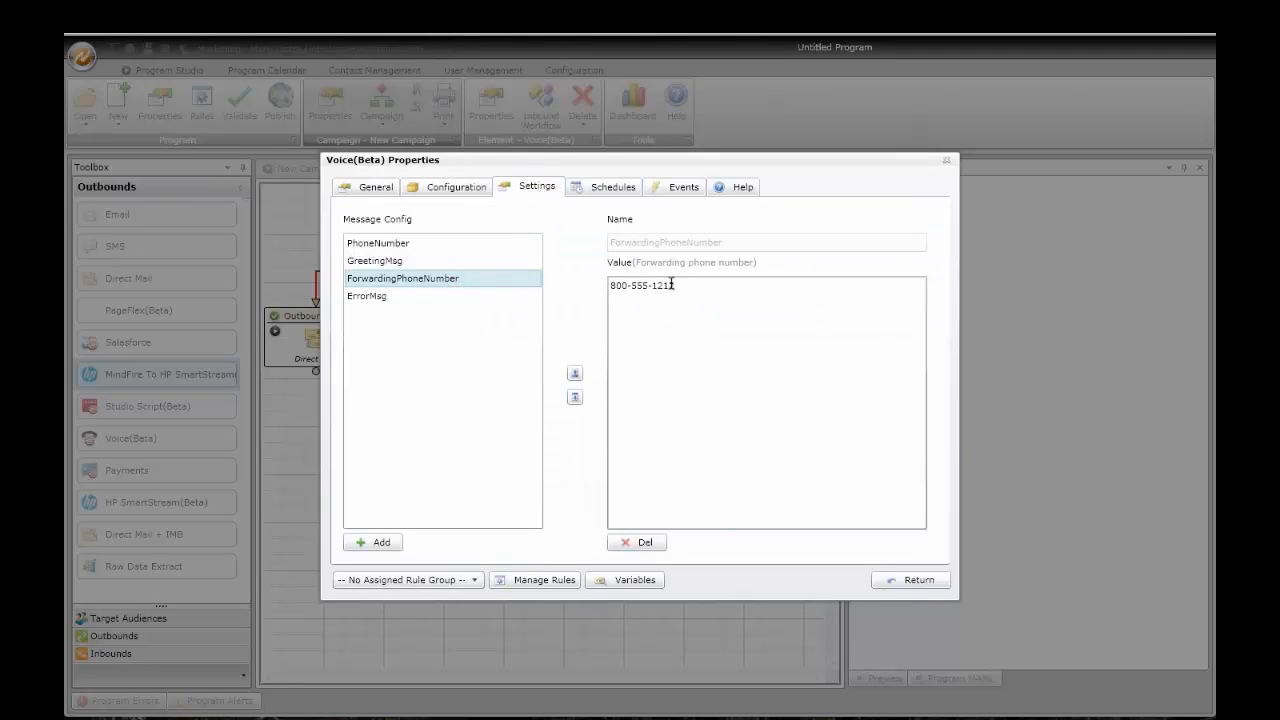
pyautogui.click(397, 298)
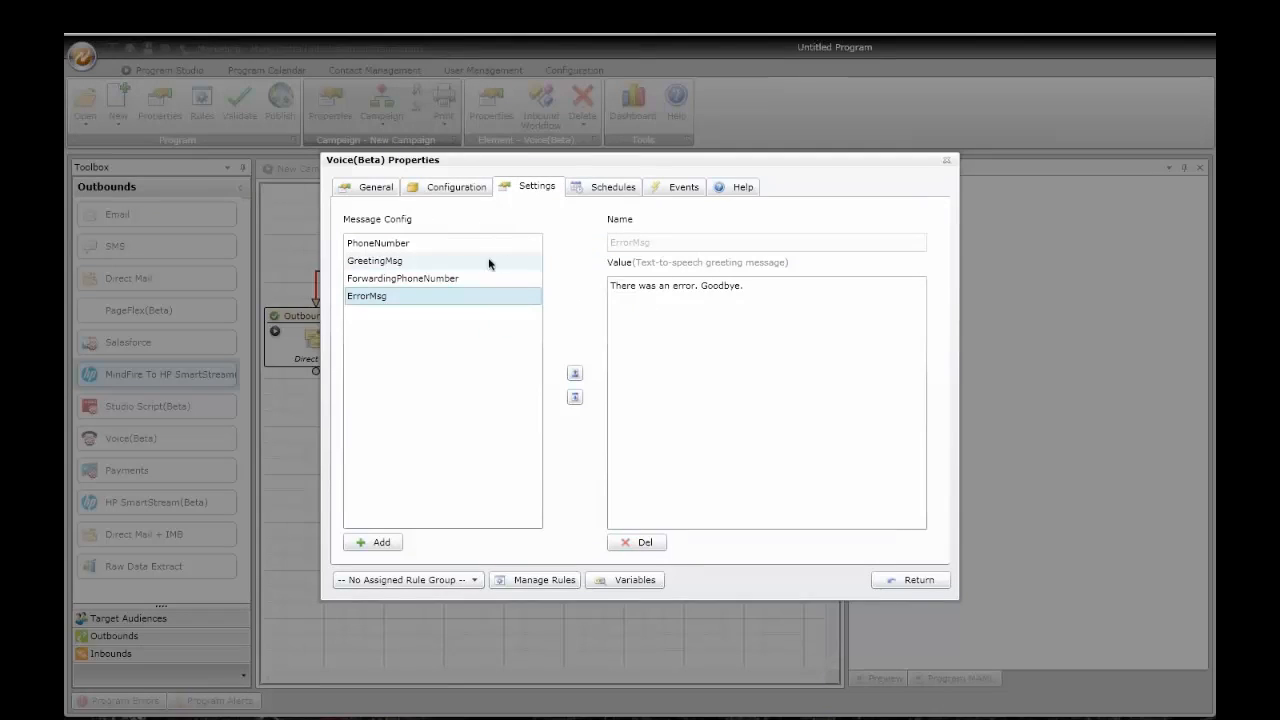
pyautogui.click(452, 262)
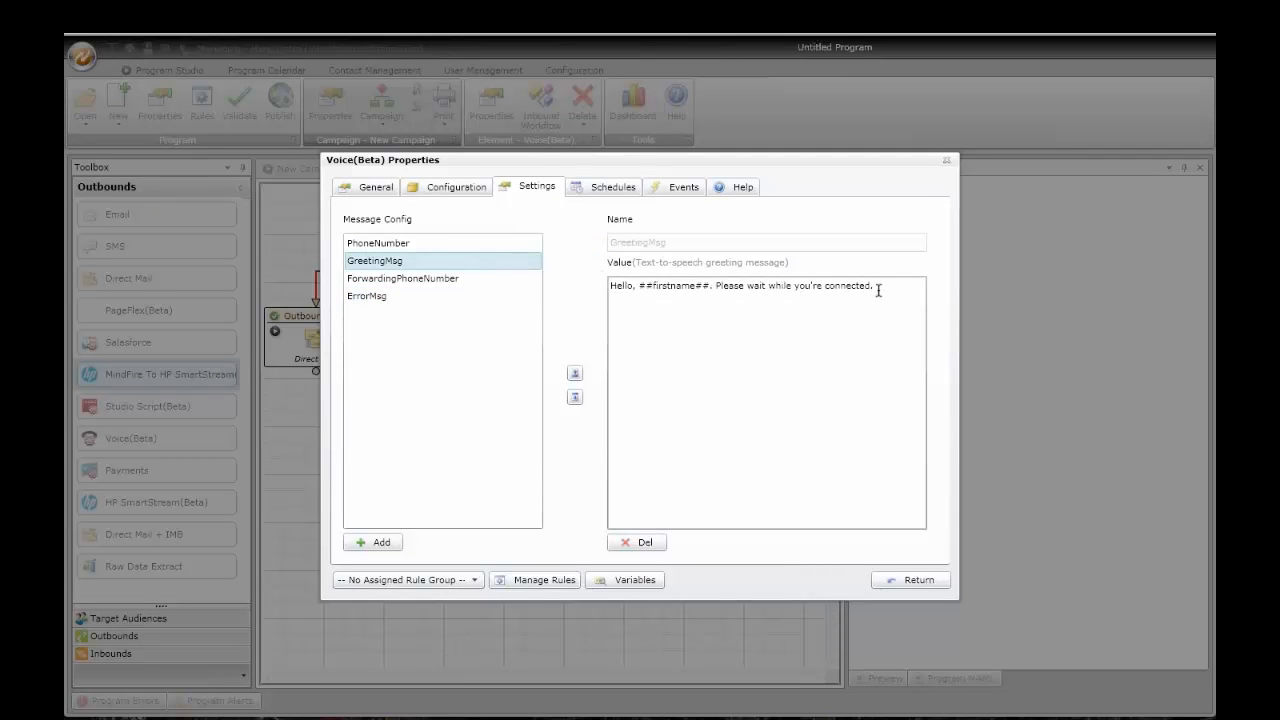
pyautogui.click(916, 580)
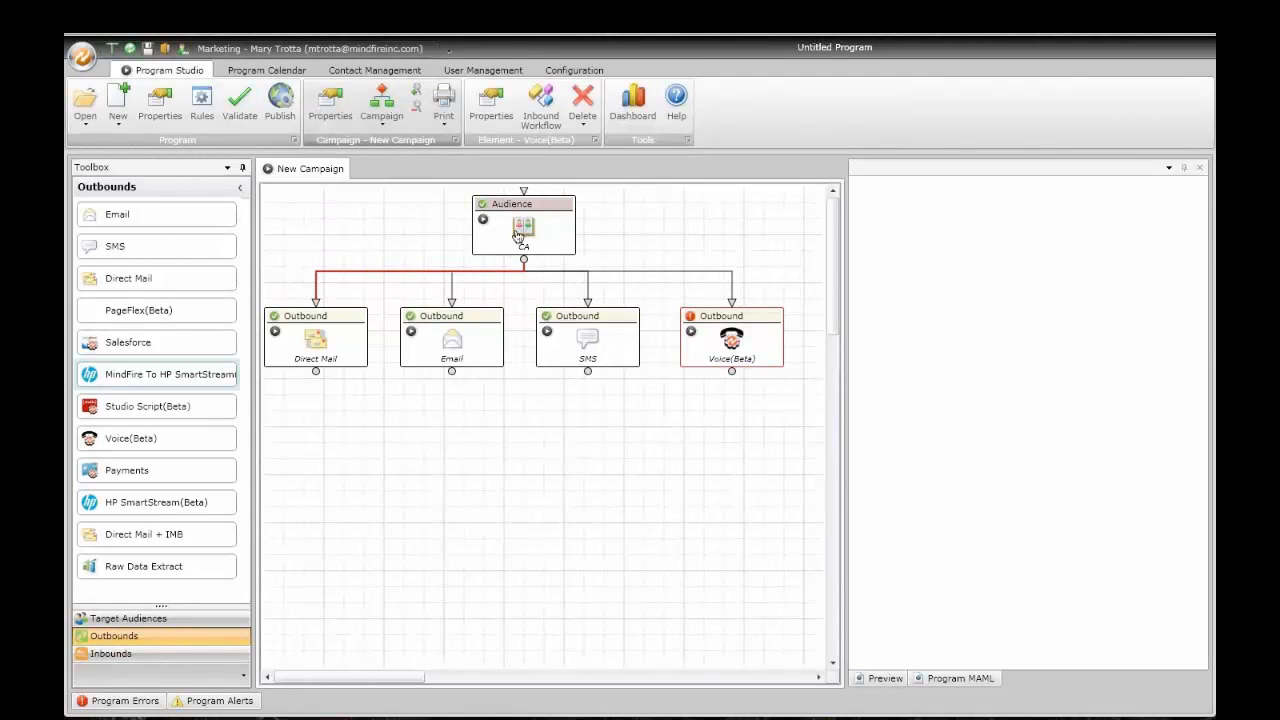
# Step: Add a Microsite inbound below the outbounds, fed by Direct Mail and SMS, and open its workflow
pyautogui.moveTo(738, 348)
pyautogui.click(190, 654)
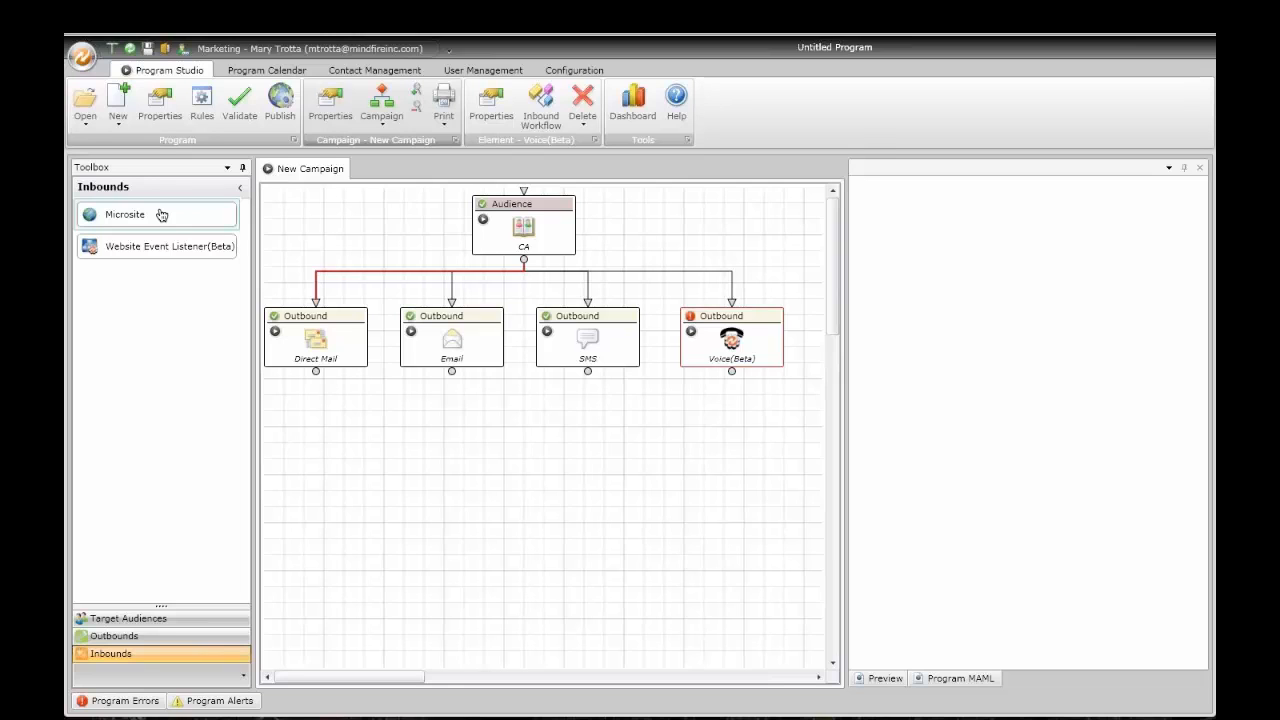
pyautogui.moveTo(161, 215); pyautogui.dragTo(550, 440)
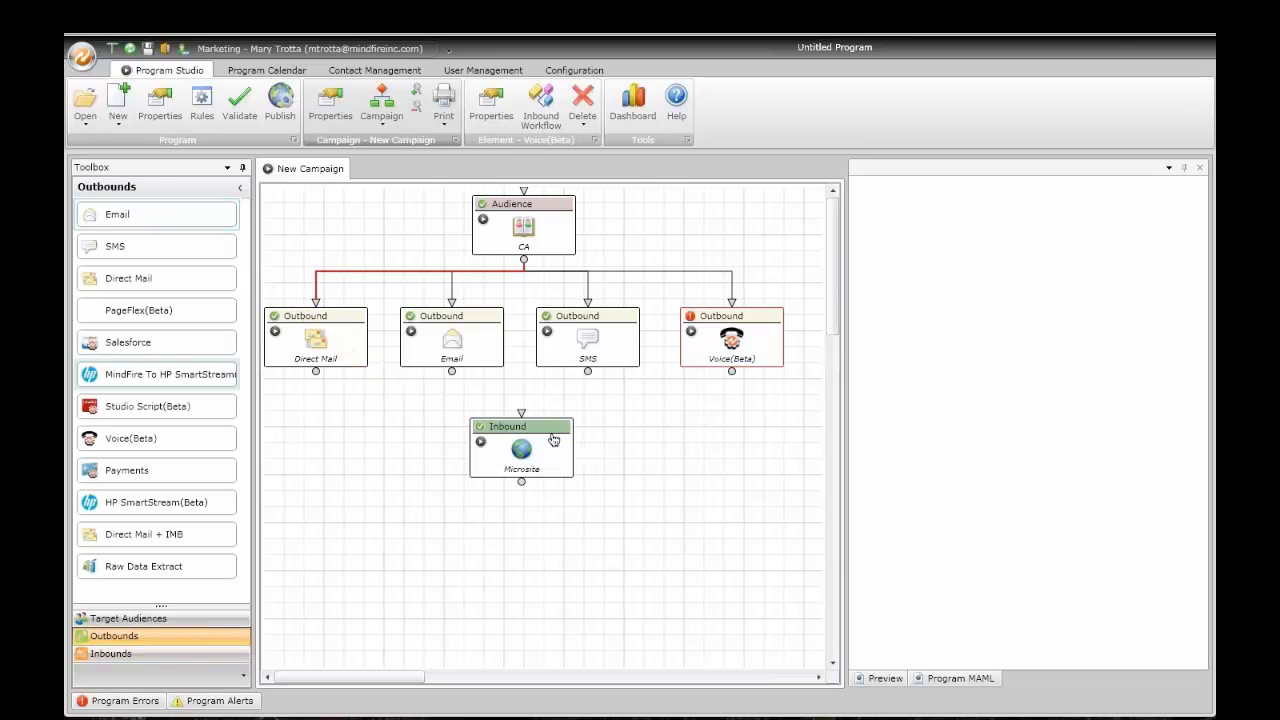
pyautogui.moveTo(315, 371); pyautogui.dragTo(523, 424)
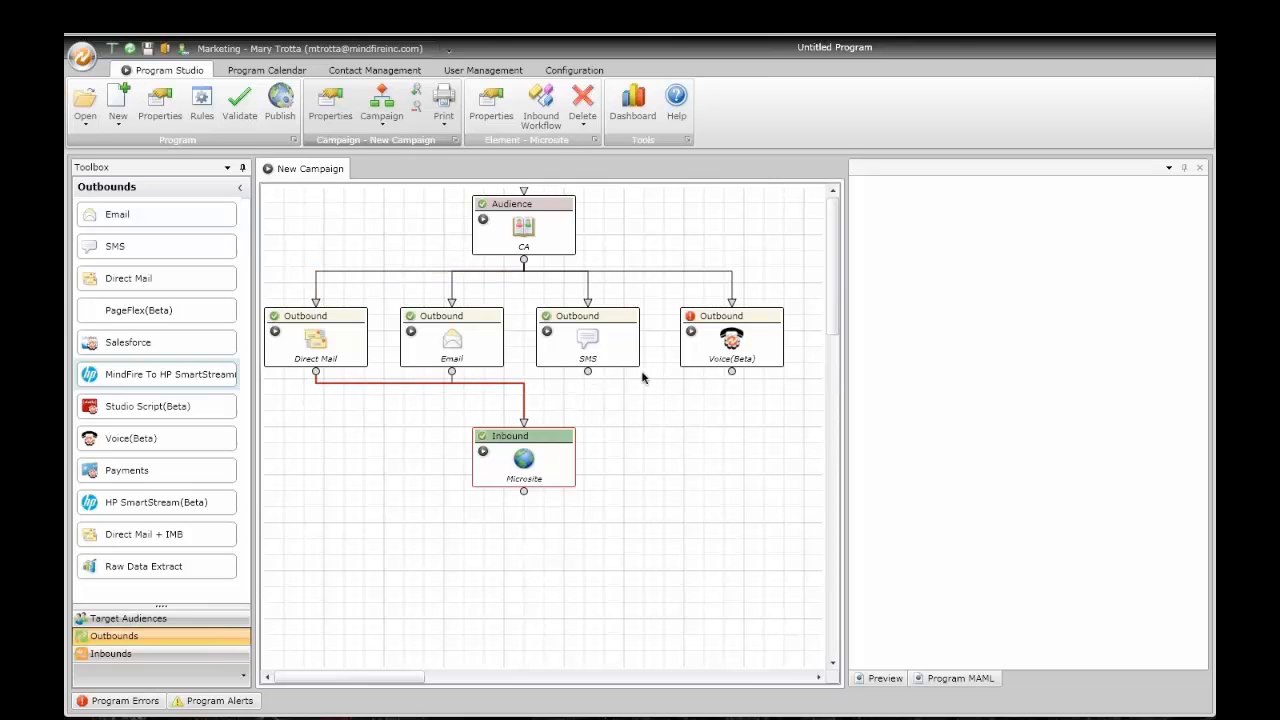
pyautogui.moveTo(588, 373); pyautogui.dragTo(523, 424)
pyautogui.click(538, 113)
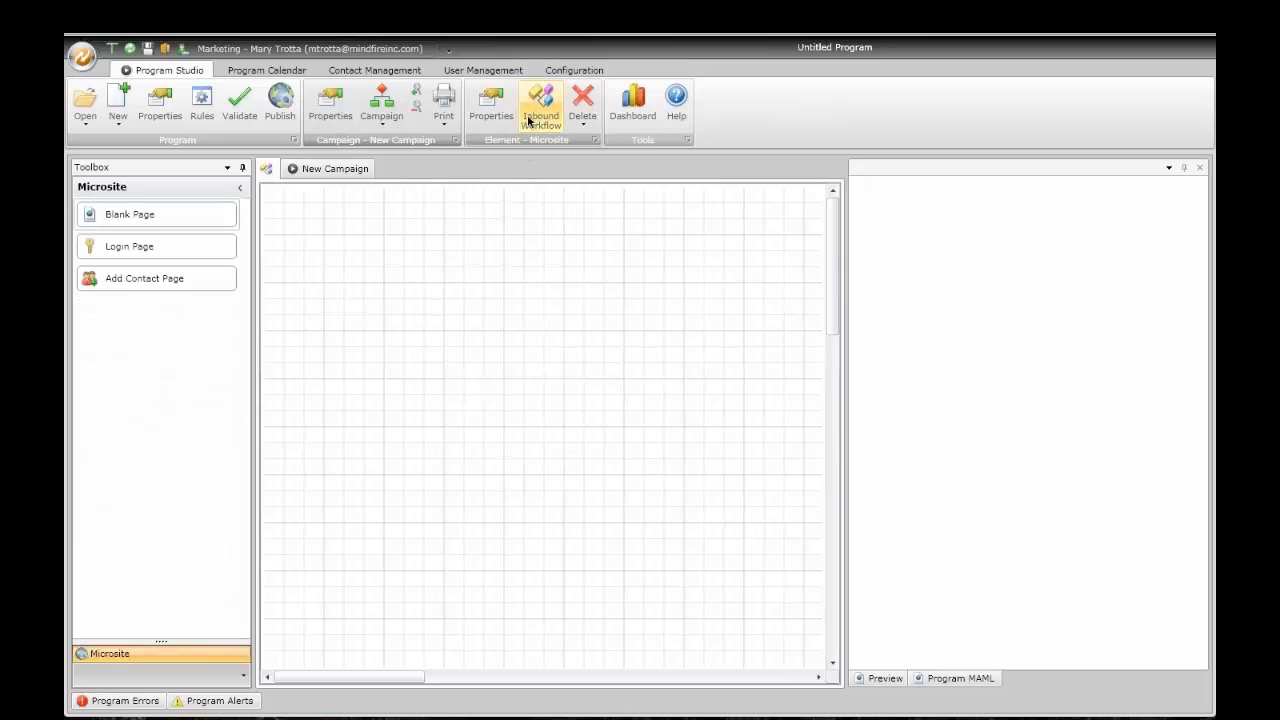
# Step: Add a blank page renamed Home.html, open its HTML editor, and switch to Chrome
pyautogui.moveTo(214, 220); pyautogui.dragTo(519, 261)
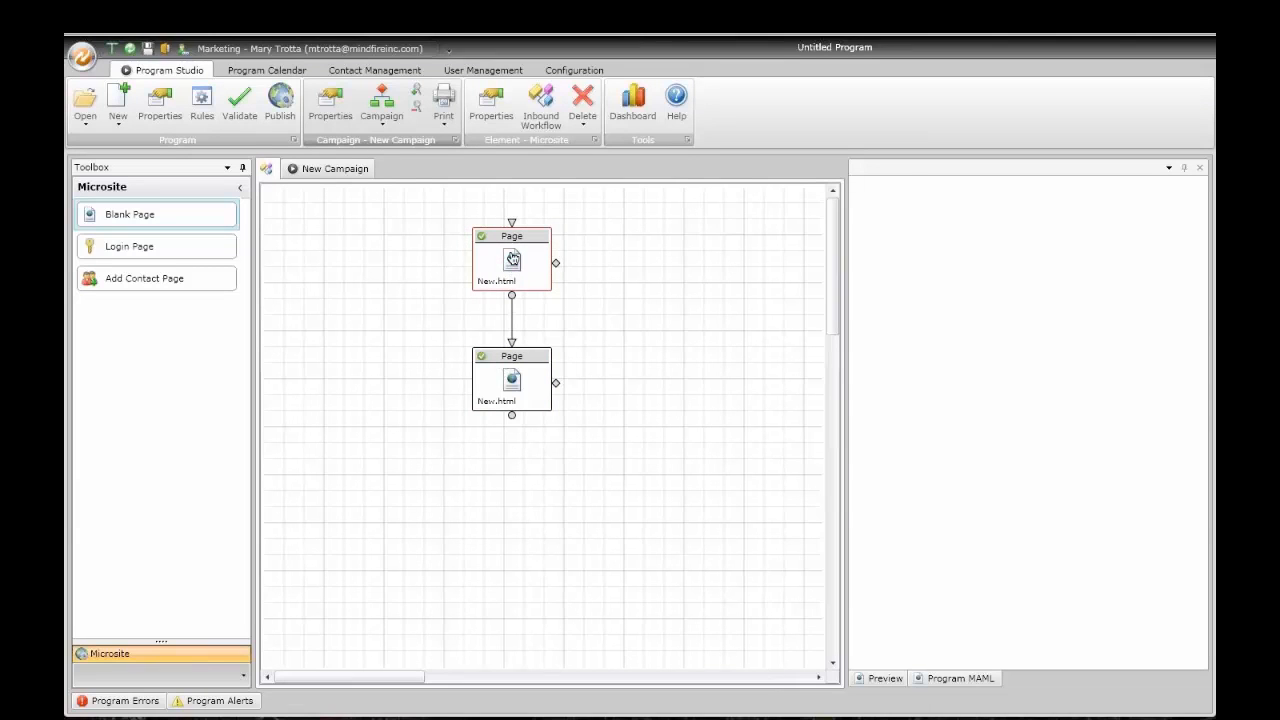
pyautogui.doubleClick(512, 259)
pyautogui.click(368, 173)
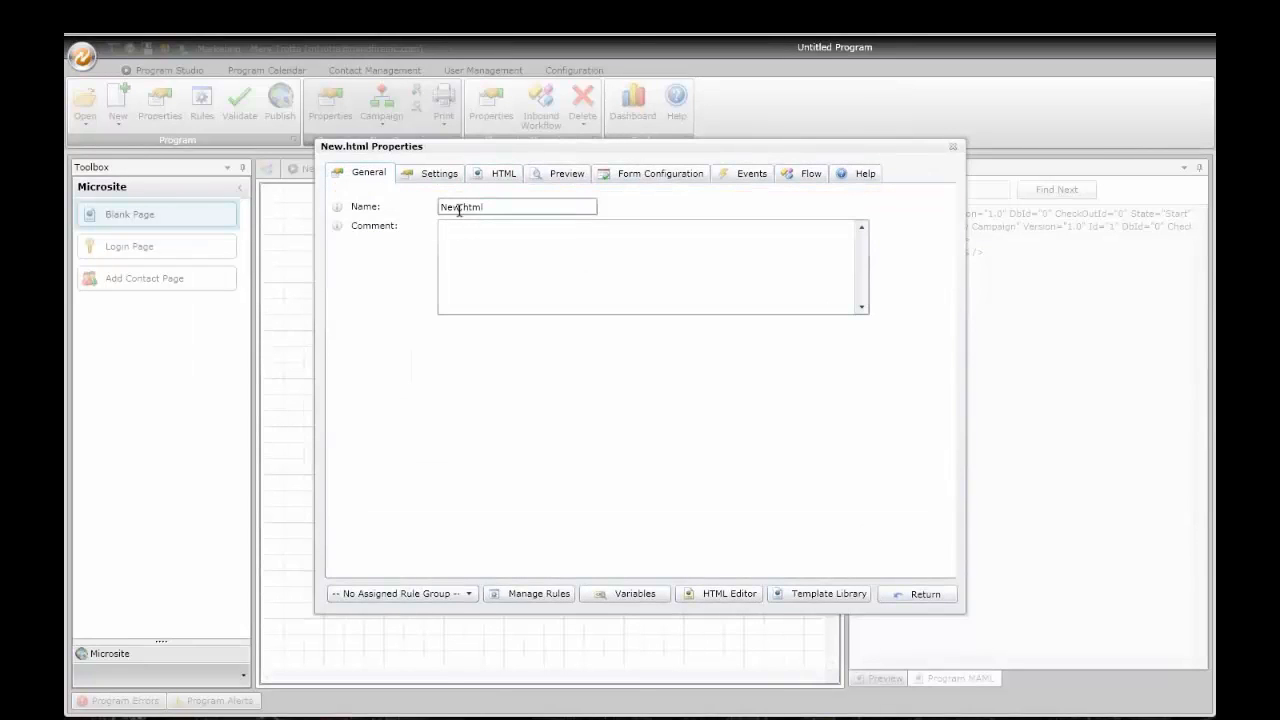
pyautogui.moveTo(459, 210); pyautogui.dragTo(427, 212)
pyautogui.write('Home')
pyautogui.click(503, 173)
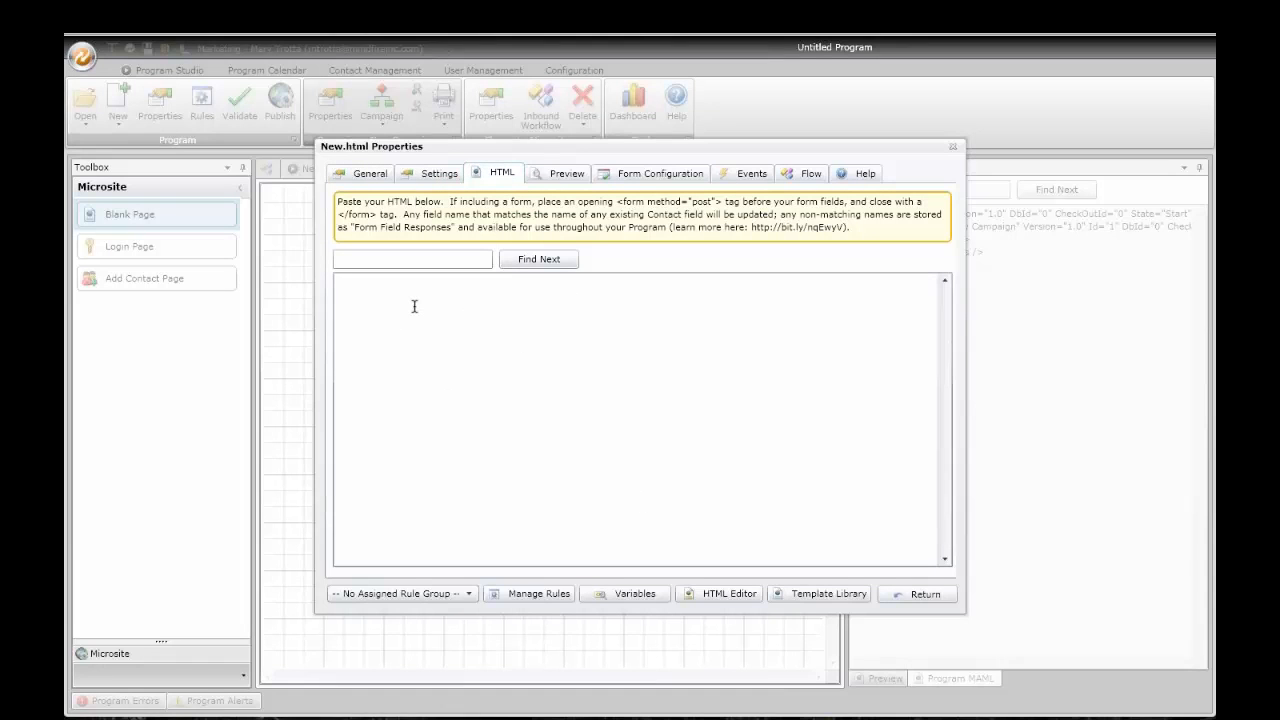
pyautogui.click(180, 692)
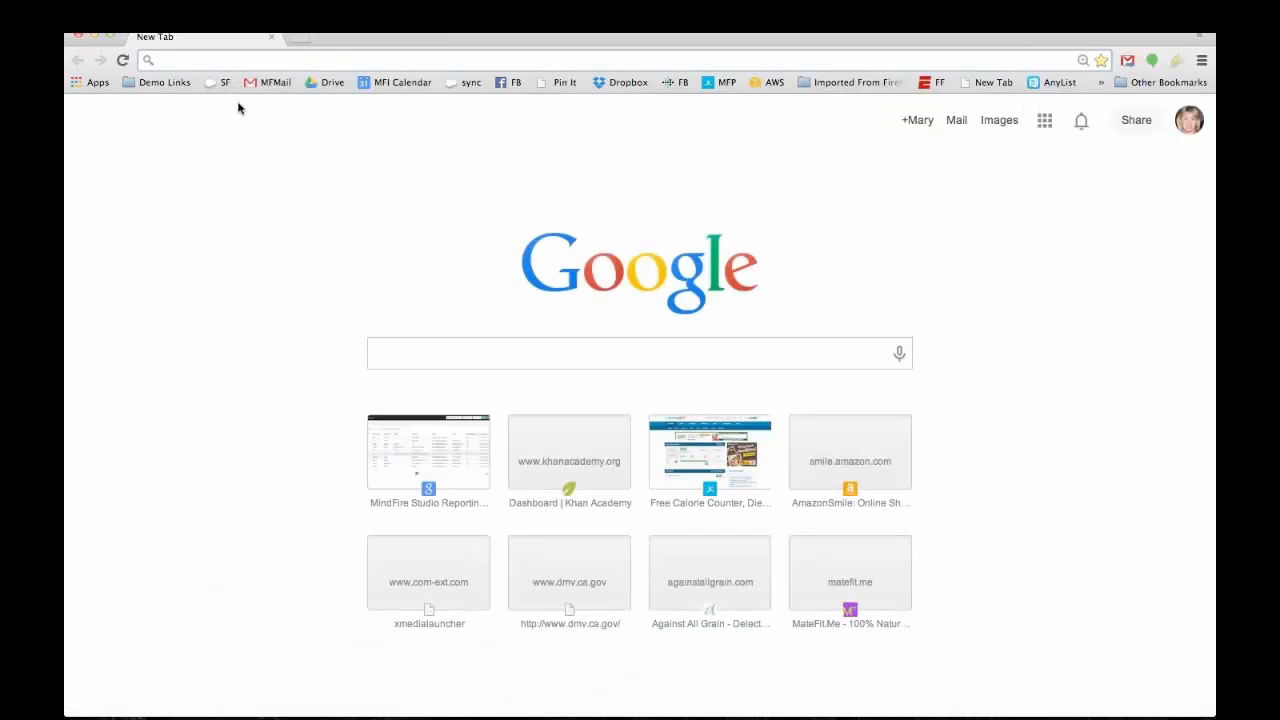
# Step: Select all of the mindfirewebinars.com/demo page source in Chrome, then close Chrome and focus the HTML editor
pyautogui.write('mindfirestudio.com')
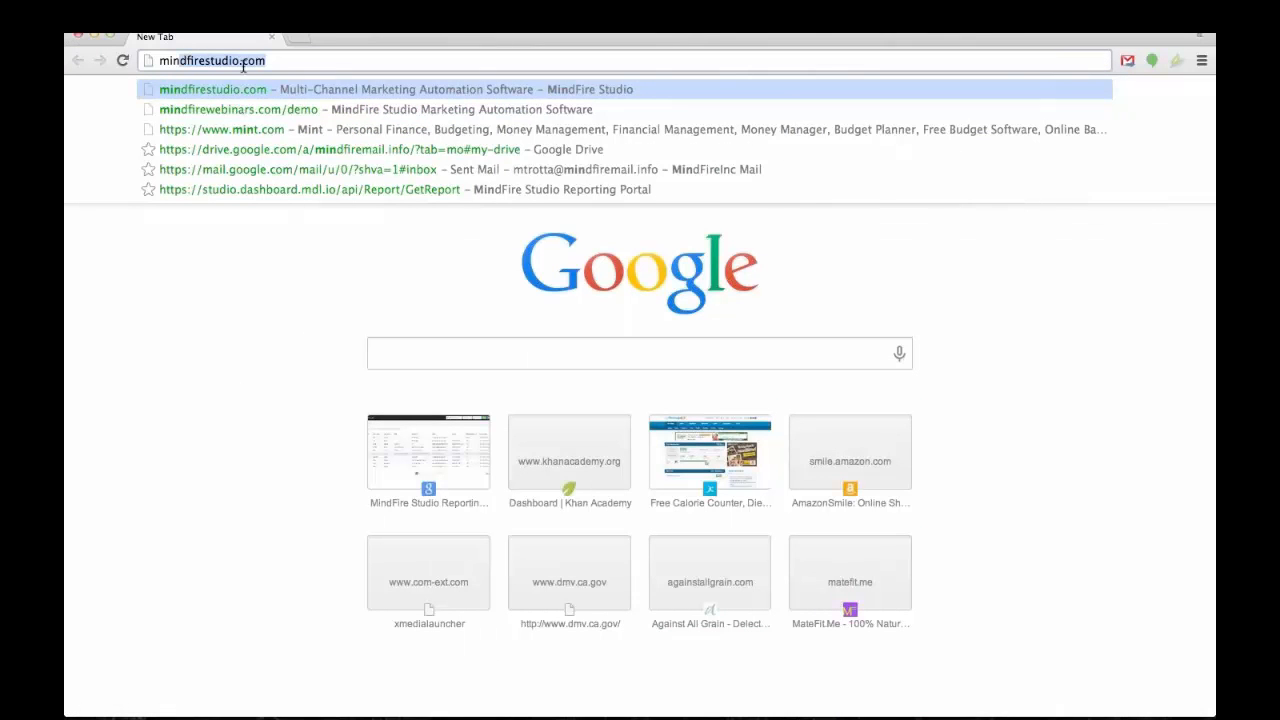
pyautogui.click(246, 108)
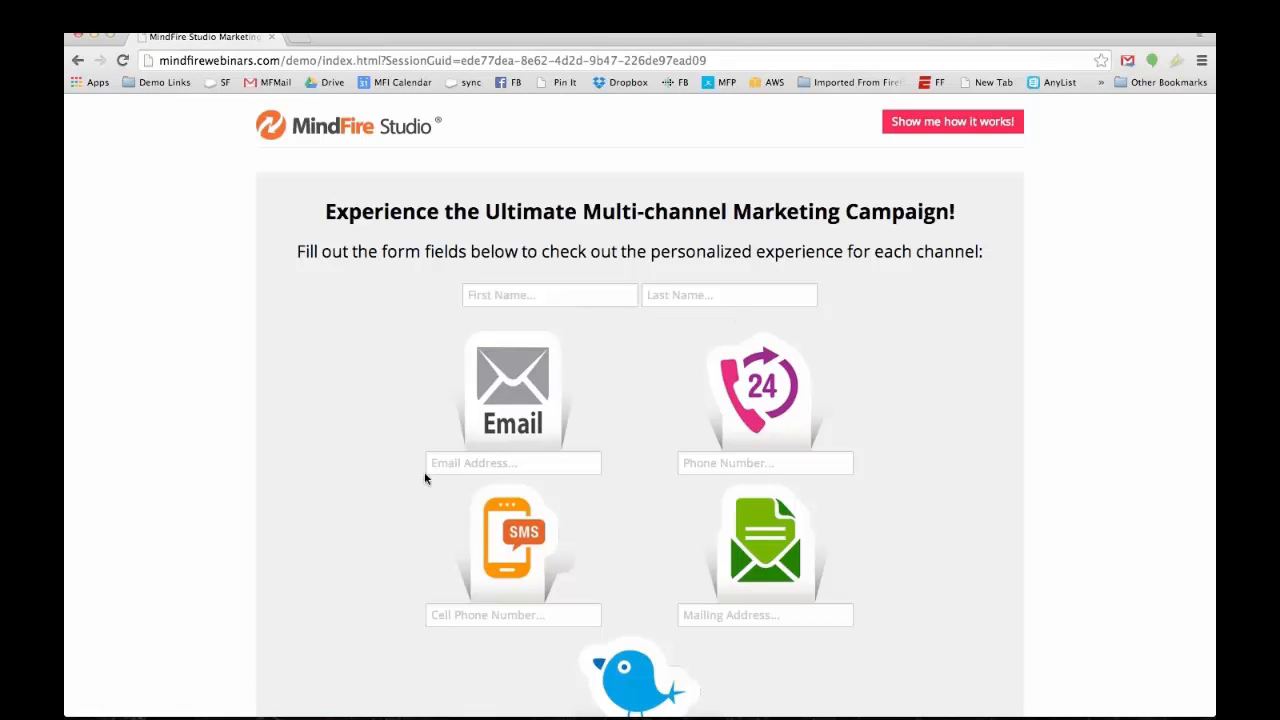
pyautogui.rightClick(205, 329)
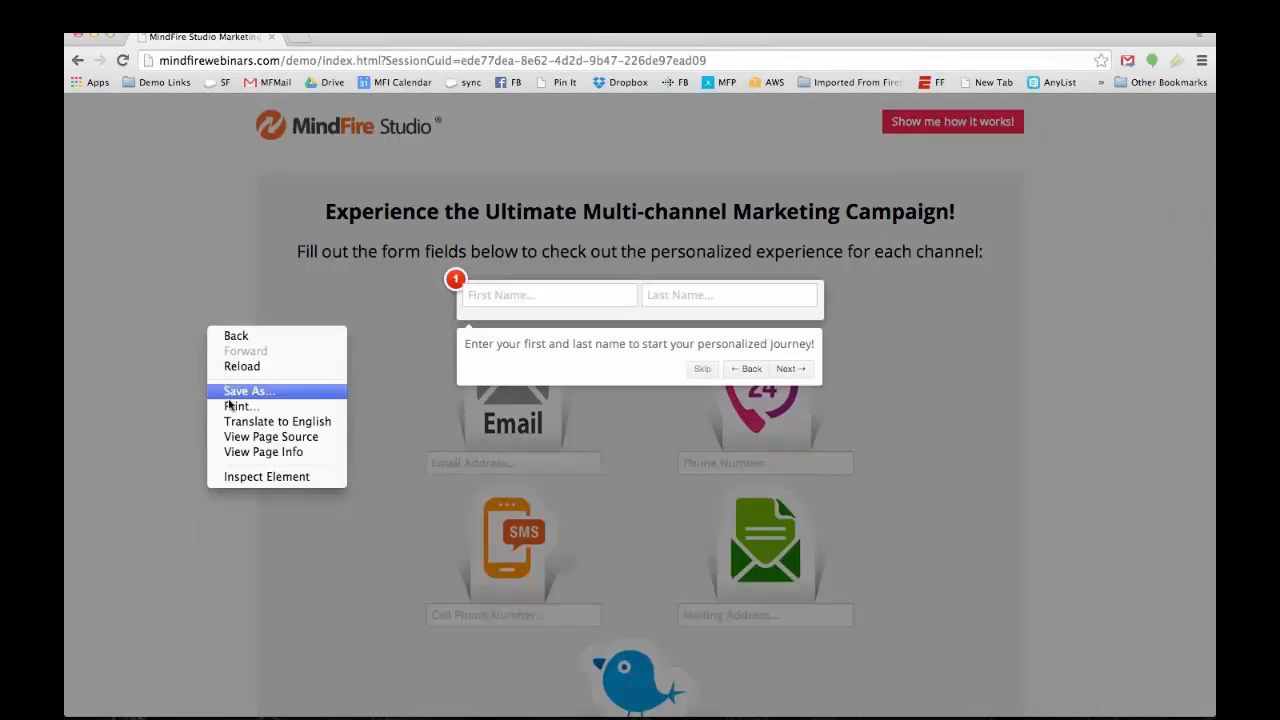
pyautogui.click(253, 445)
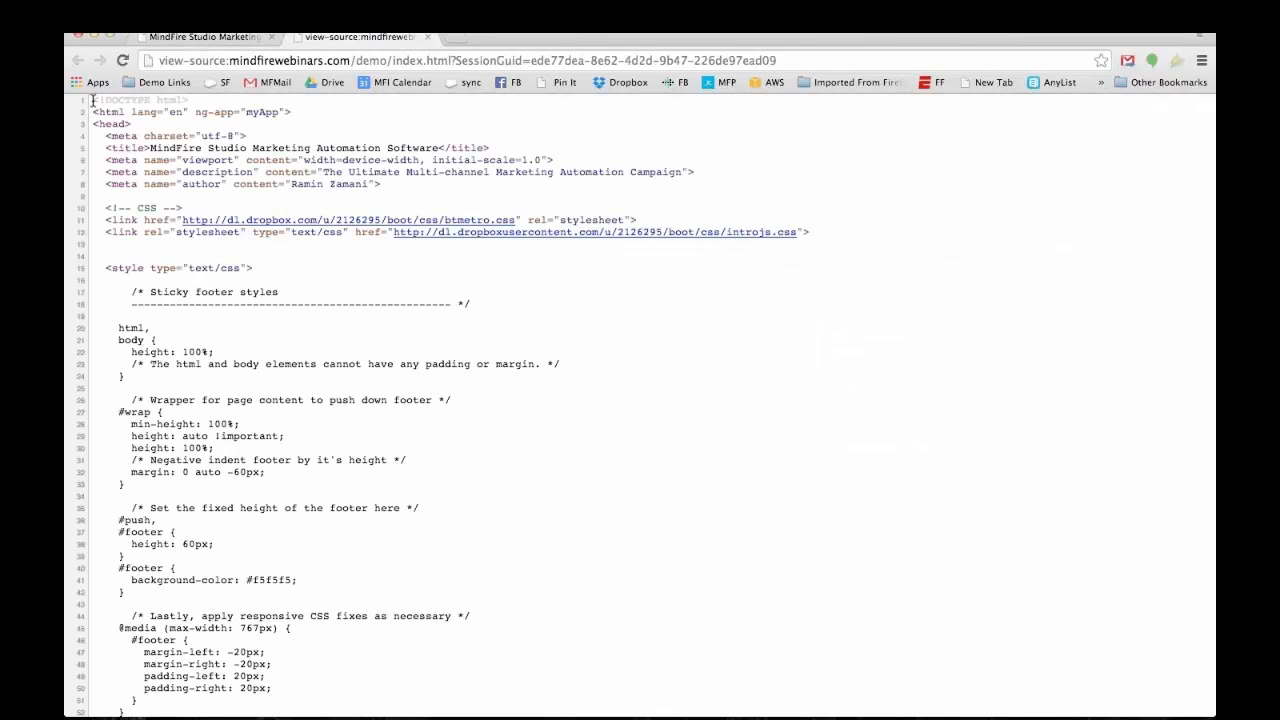
pyautogui.press('super+a')
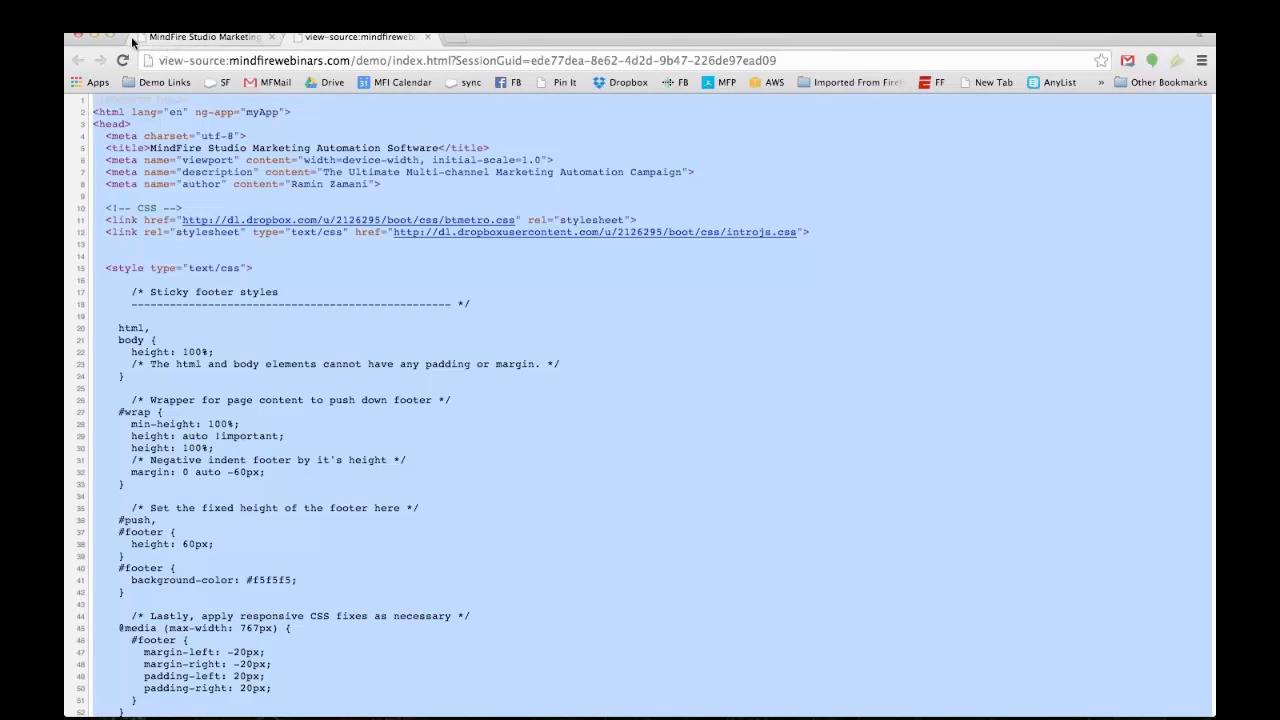
pyautogui.click(80, 35)
pyautogui.click(481, 305)
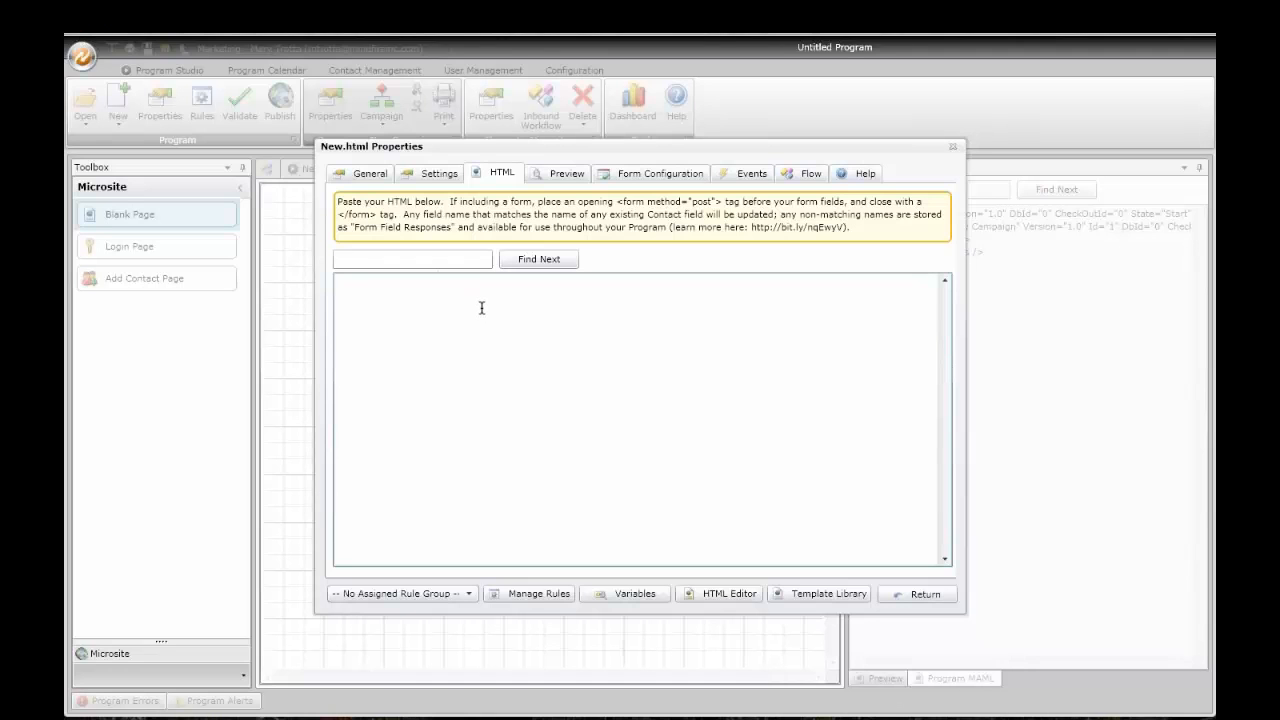
# Step: Paste the demo page source into the HTML editor and preview the rendered form
pyautogui.hotkey('ctrl', 'v')
pyautogui.click(566, 176)
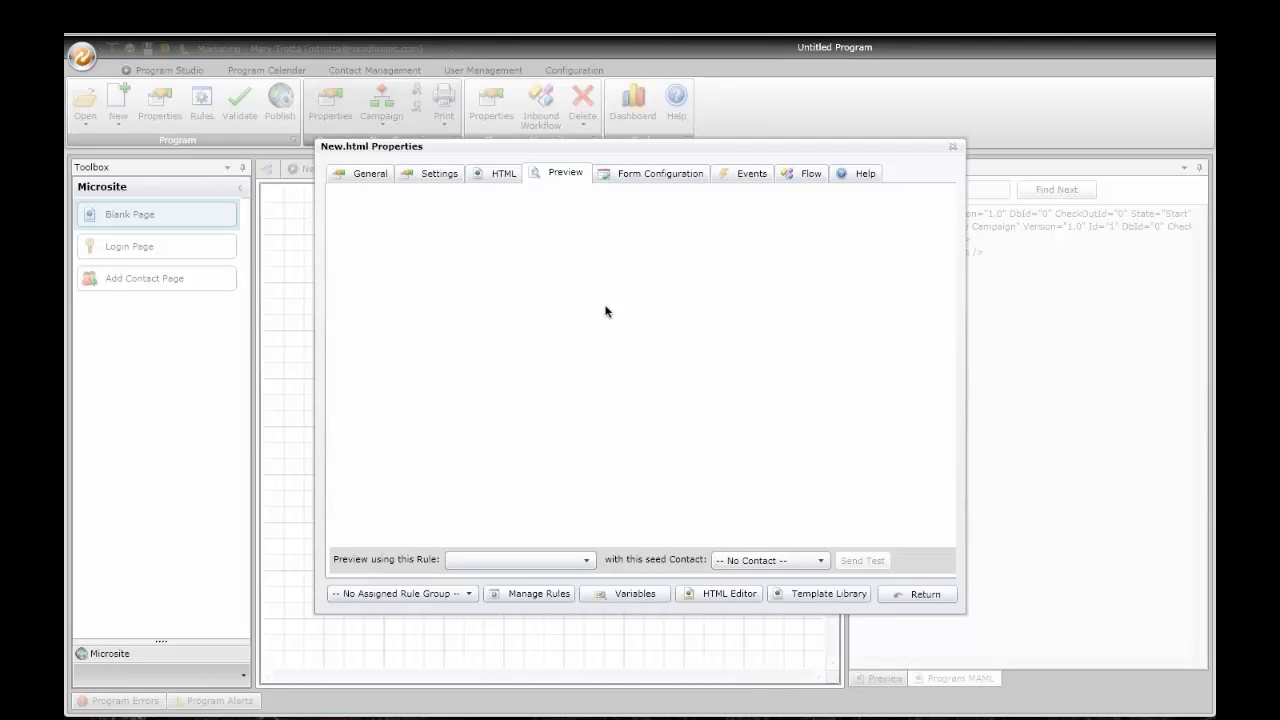
pyautogui.scroll(-1, 587, 305)
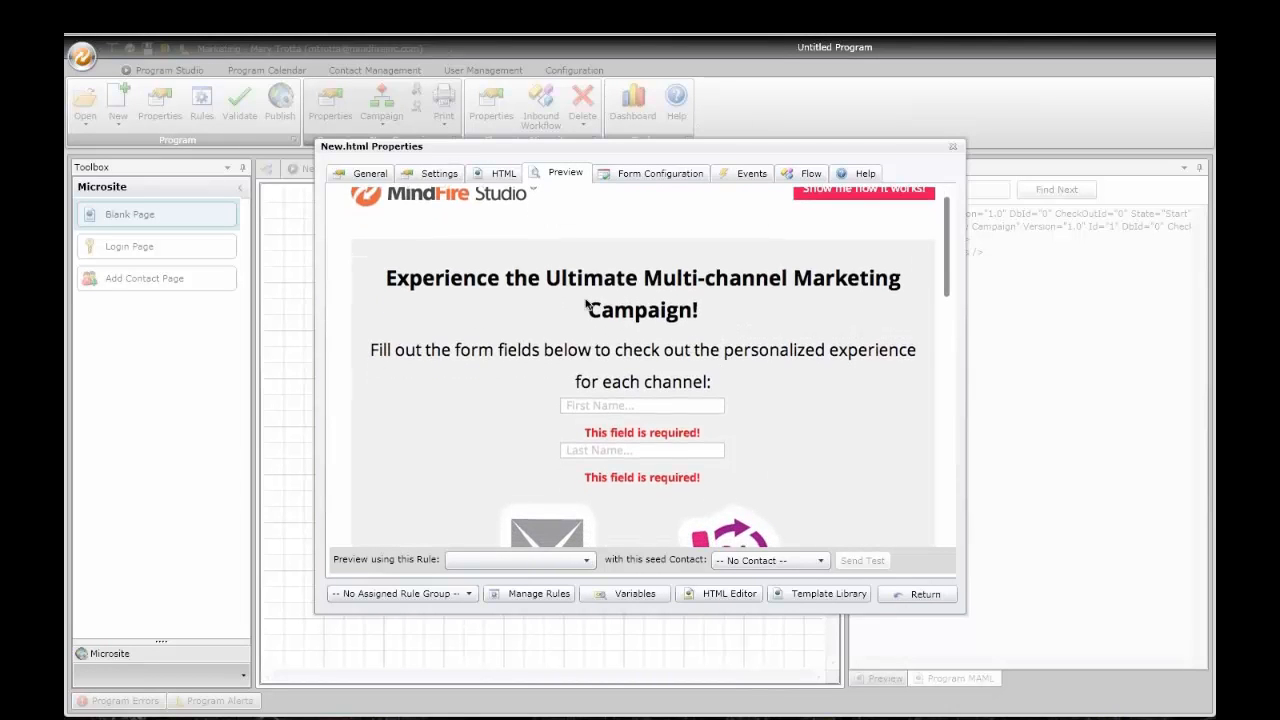
pyautogui.scroll(-3, 686, 334)
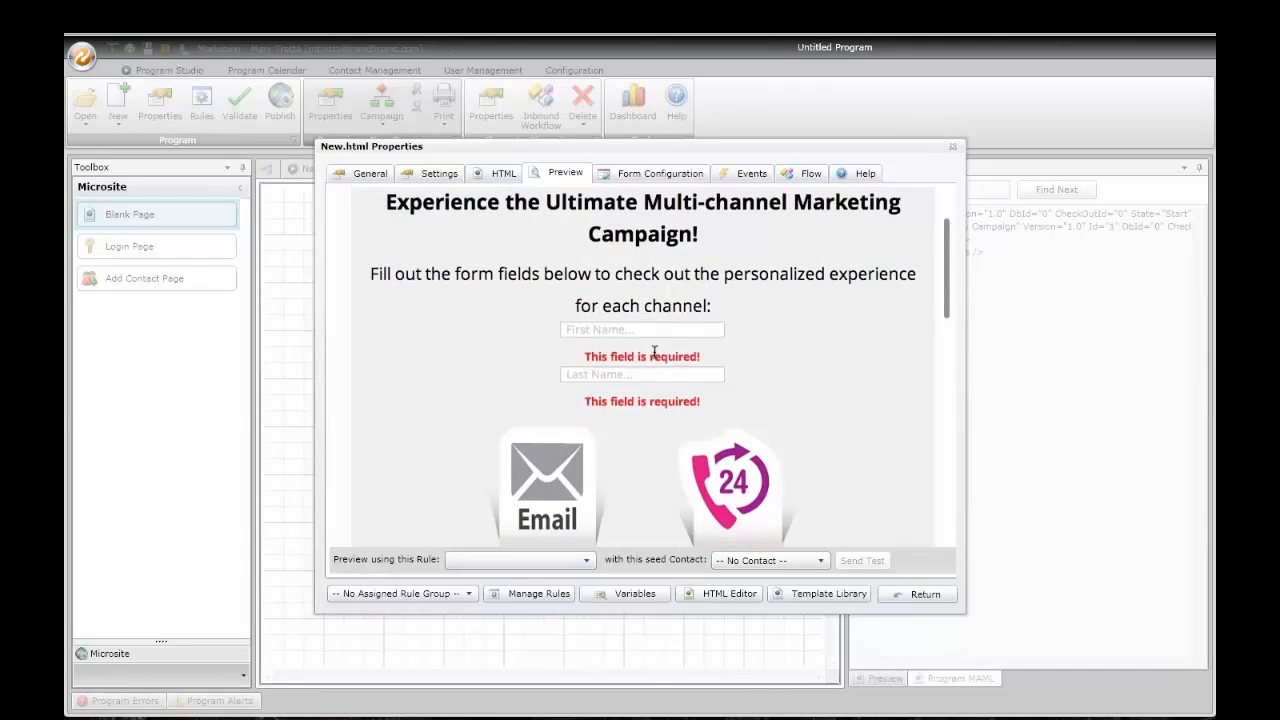
pyautogui.scroll(-10, 600, 322)
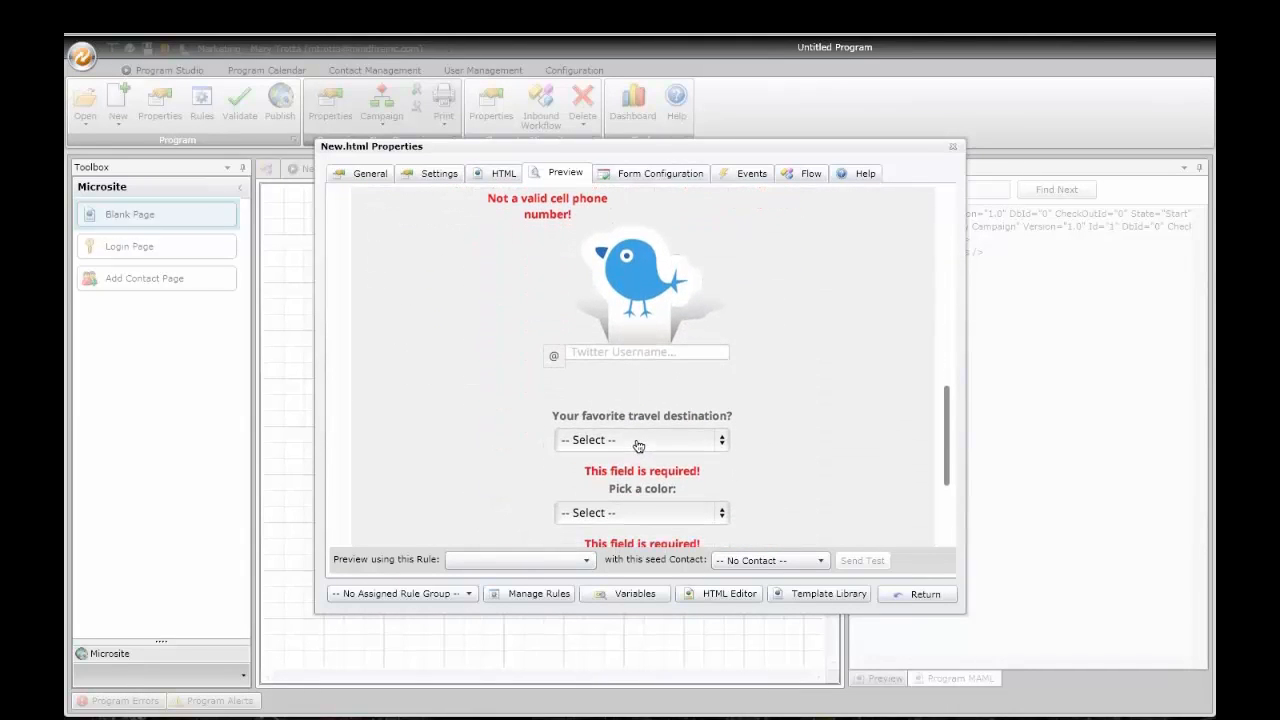
# Step: Check the destination and colour dropdowns in the preview, then review the Form Configuration field table
pyautogui.click(640, 446)
pyautogui.click(785, 438)
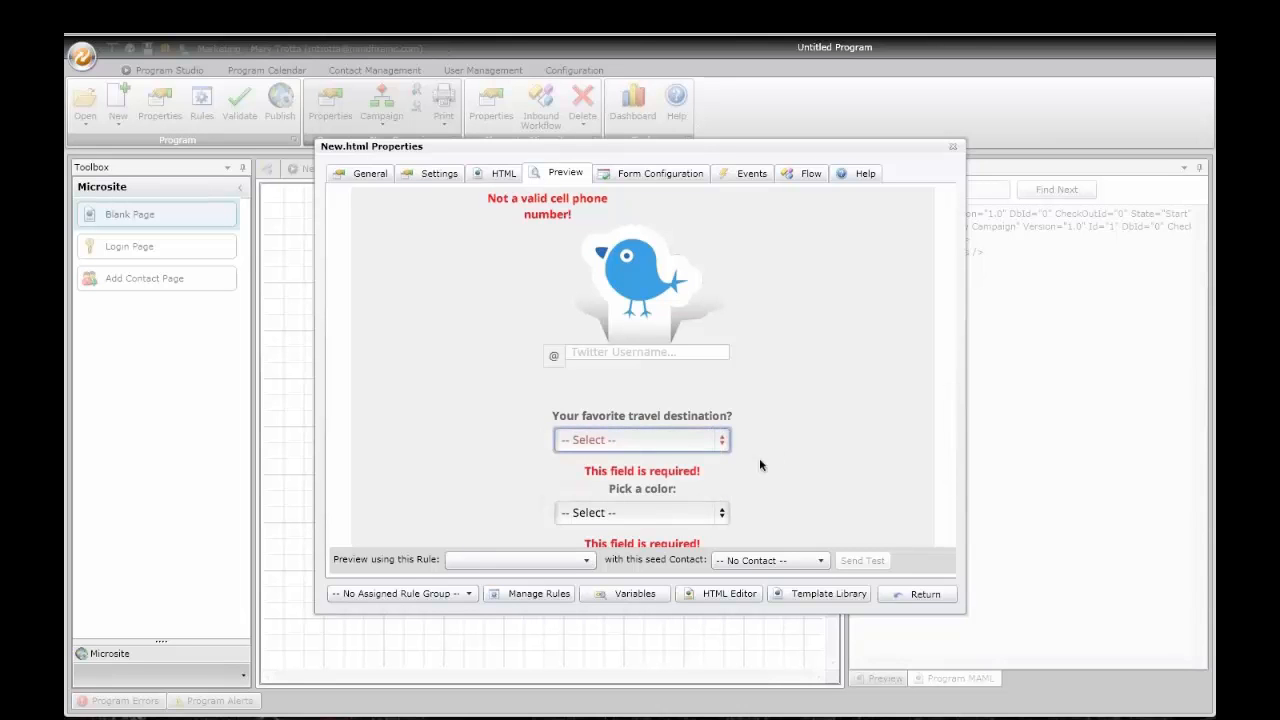
pyautogui.scroll(-1, 750, 466)
pyautogui.click(710, 497)
pyautogui.click(820, 457)
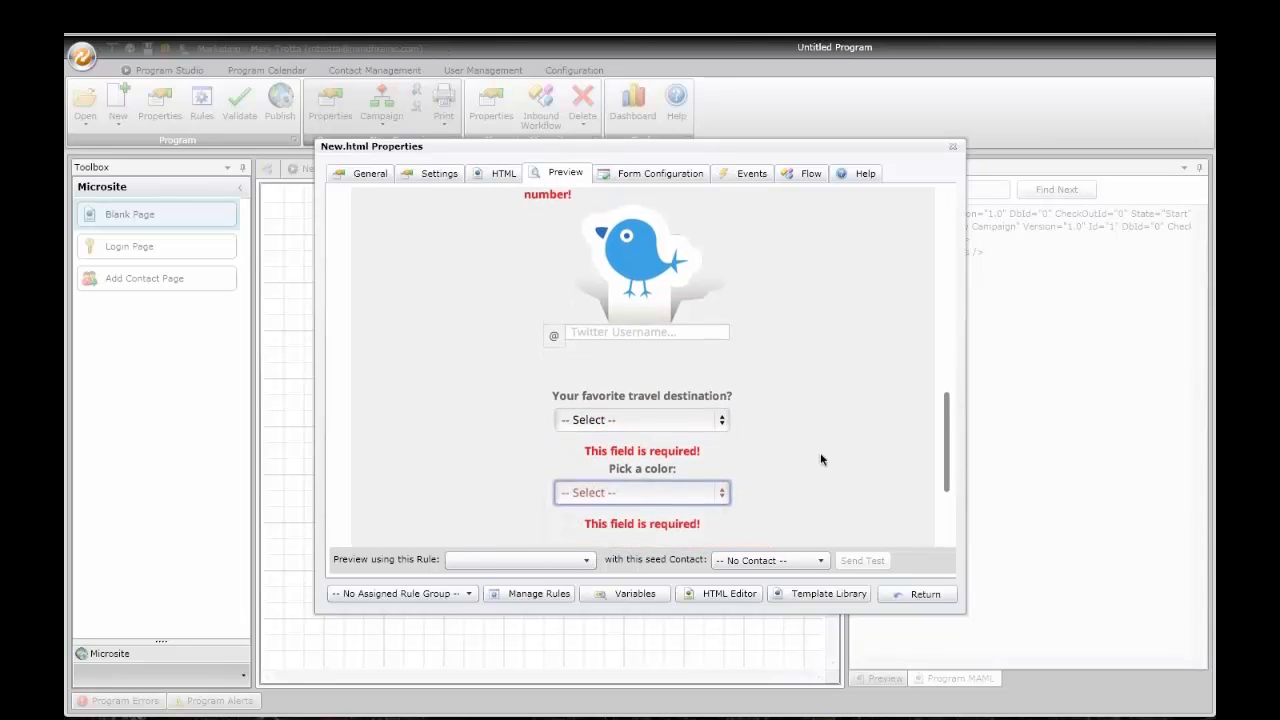
pyautogui.scroll(3, 820, 457)
pyautogui.click(638, 173)
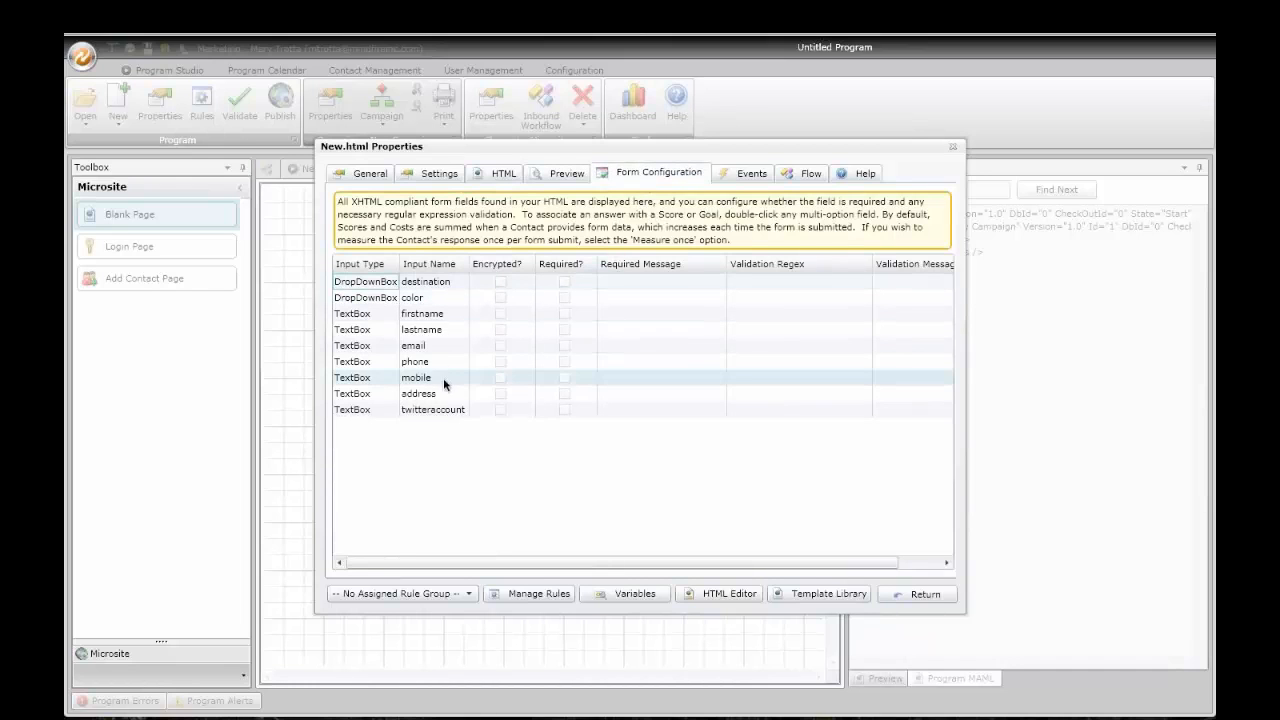
# Step: Inspect the destination field's answer options and the page's trackable events, then close the properties
pyautogui.doubleClick(446, 284)
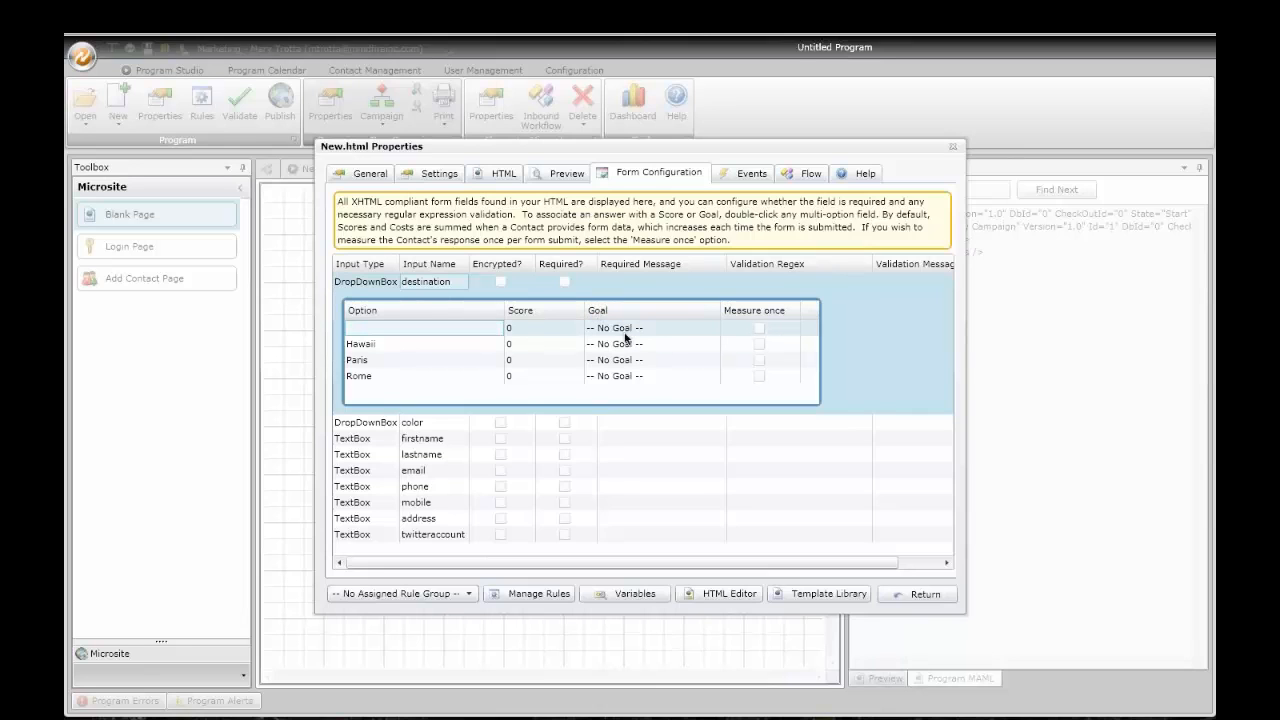
pyautogui.click(655, 454)
pyautogui.click(753, 177)
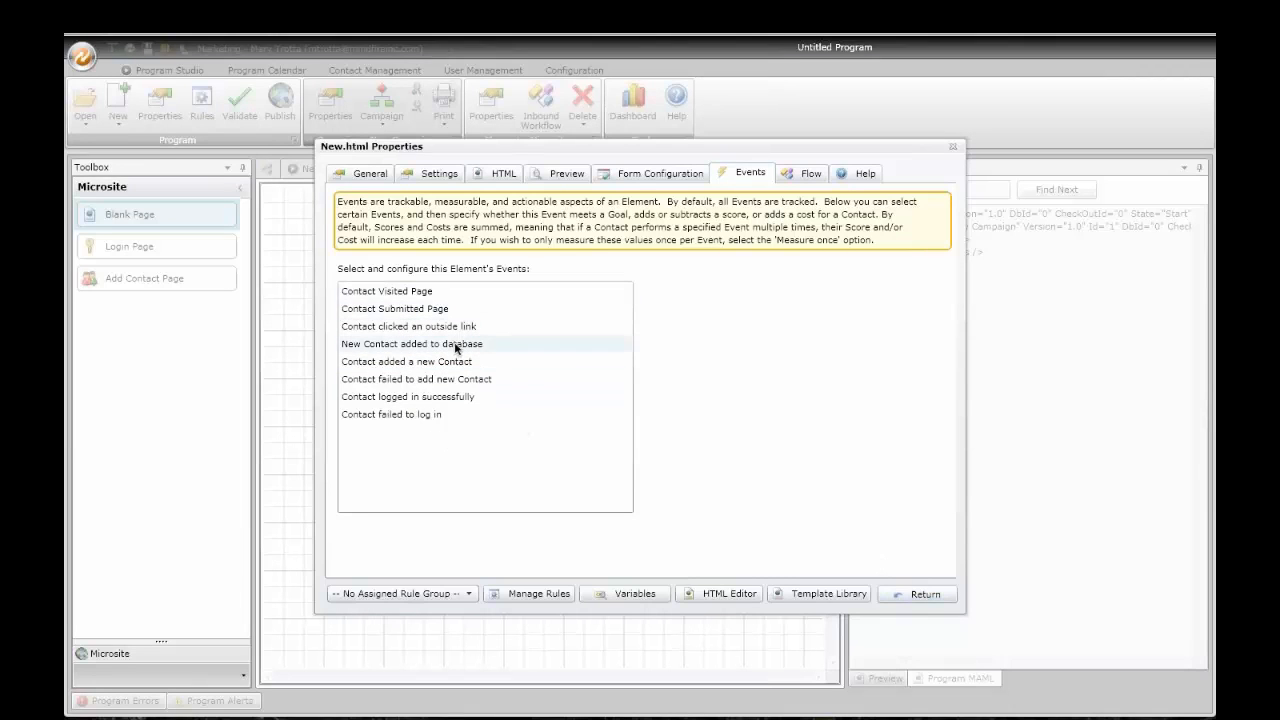
pyautogui.click(926, 593)
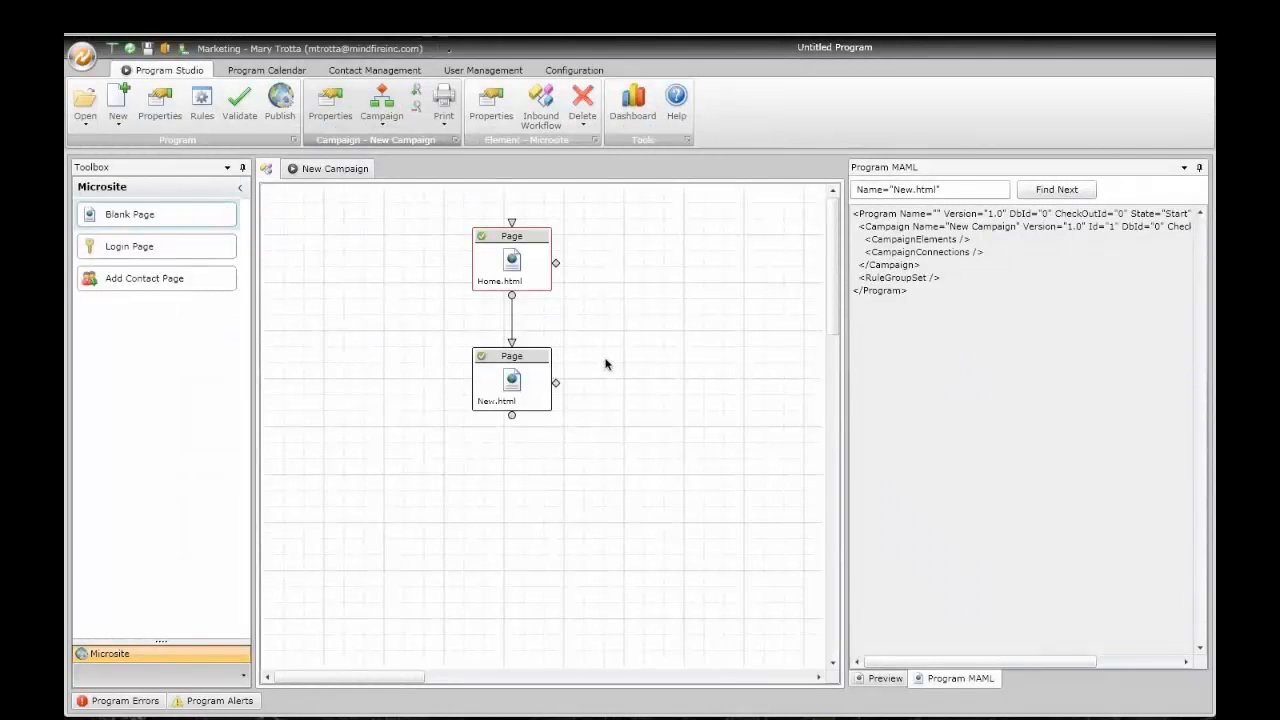
# Step: Rename the New.html page to TY.html and return to the campaign diagram
pyautogui.doubleClick(508, 410)
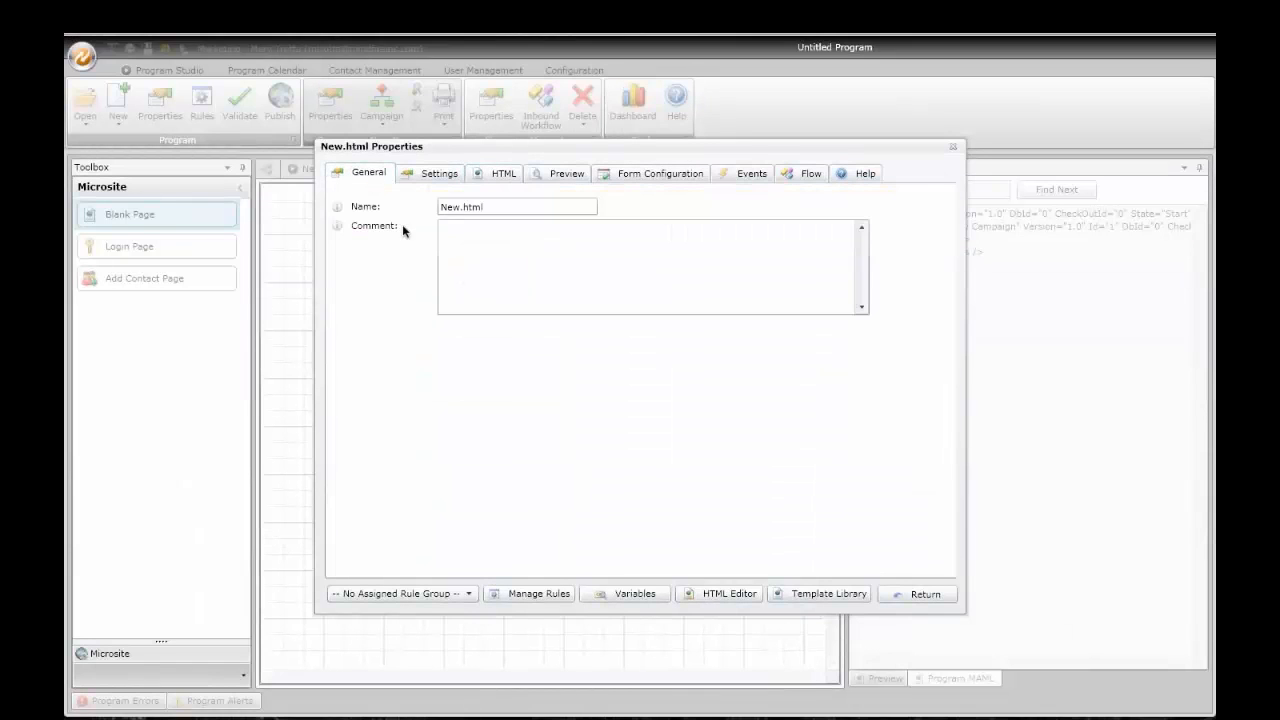
pyautogui.moveTo(466, 208); pyautogui.dragTo(436, 209)
pyautogui.write('TY')
pyautogui.click(916, 597)
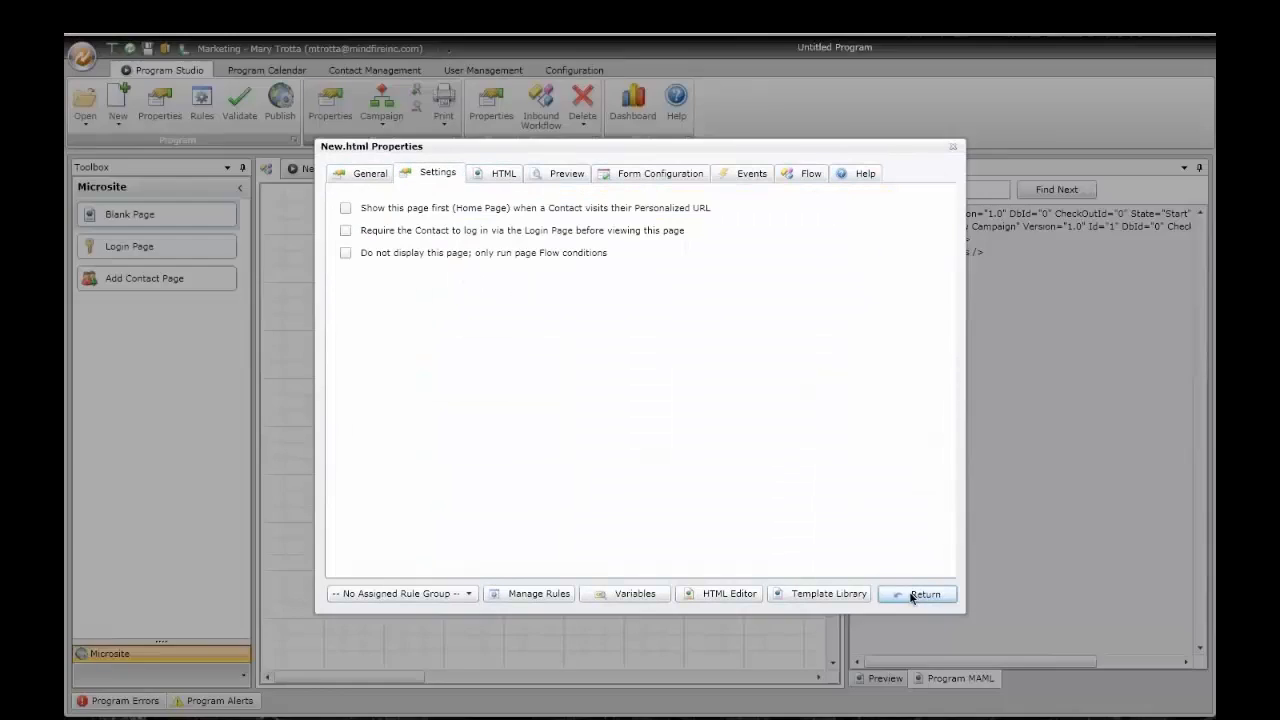
pyautogui.click(319, 168)
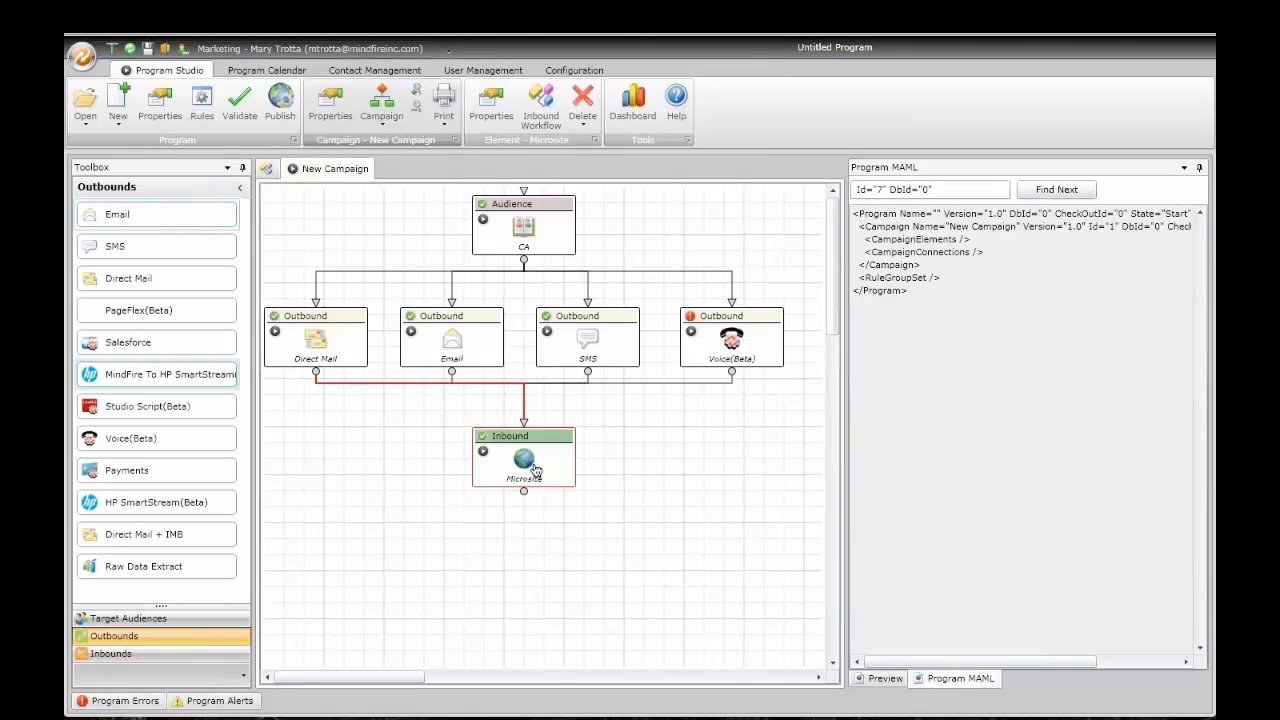
# Step: Rename the Inbound microsite node to DEMO and centre it under the outbound connector
pyautogui.doubleClick(535, 468)
pyautogui.click(371, 184)
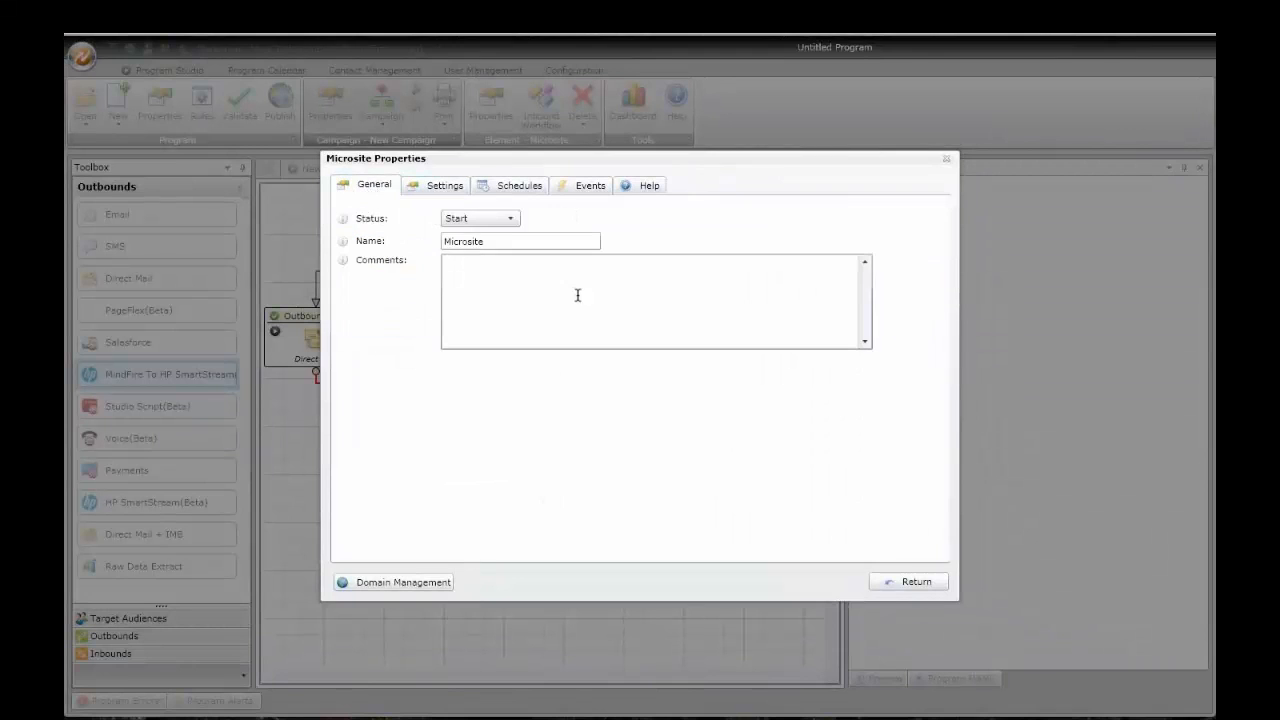
pyautogui.moveTo(495, 249); pyautogui.dragTo(403, 248)
pyautogui.write('DEMO')
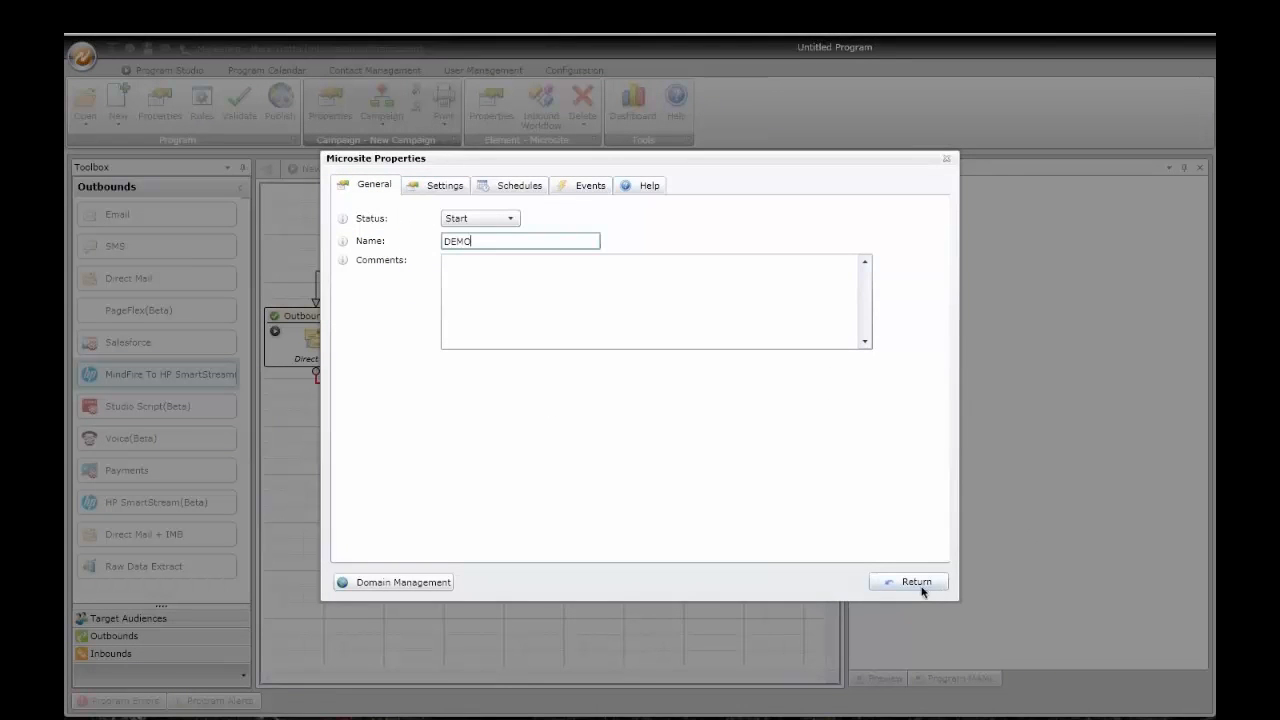
pyautogui.click(918, 582)
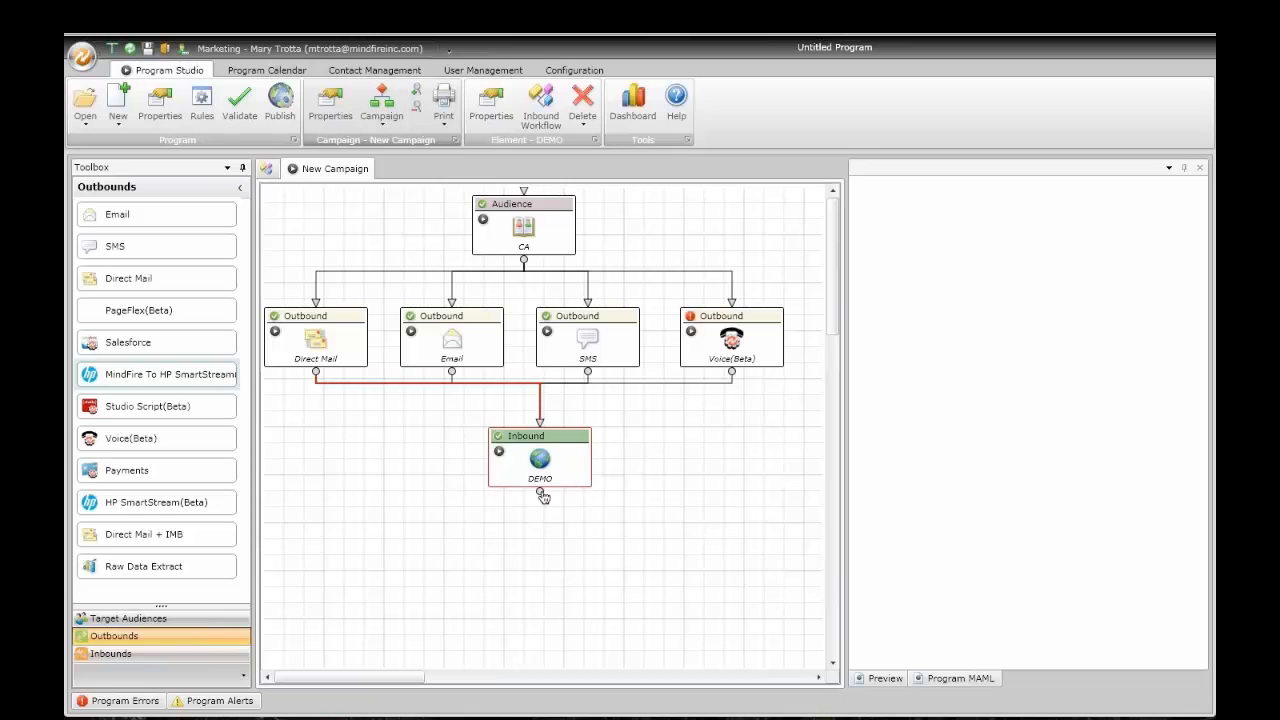
pyautogui.moveTo(538, 448); pyautogui.dragTo(523, 451)
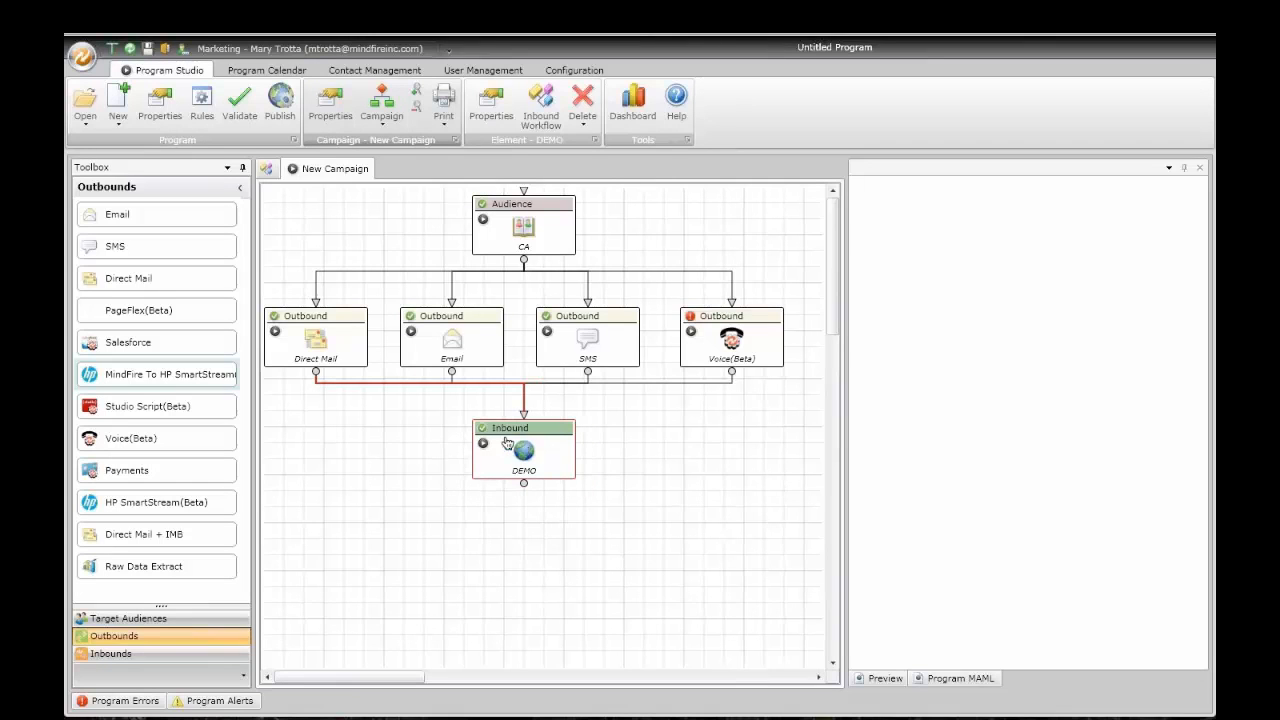
# Step: Add a ContactList trigger beneath DEMO that monitors Home.html form submissions
pyautogui.click(178, 655)
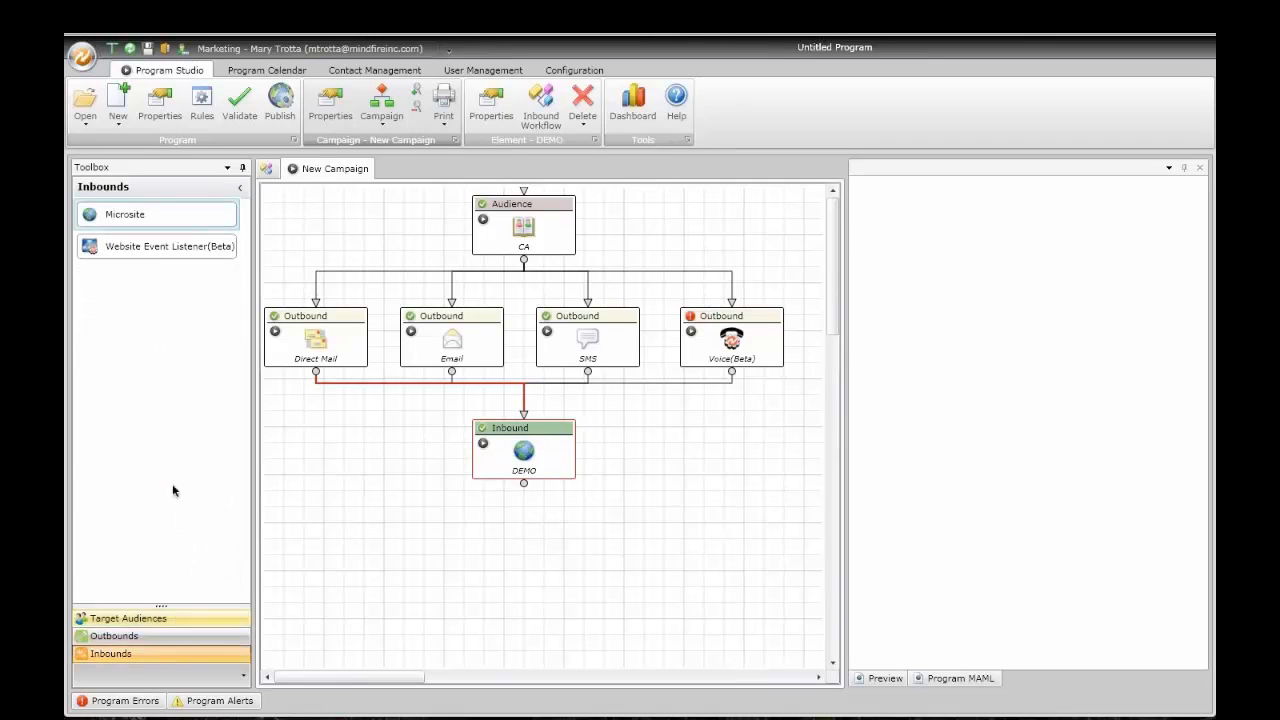
pyautogui.click(155, 620)
pyautogui.moveTo(175, 226); pyautogui.dragTo(520, 495)
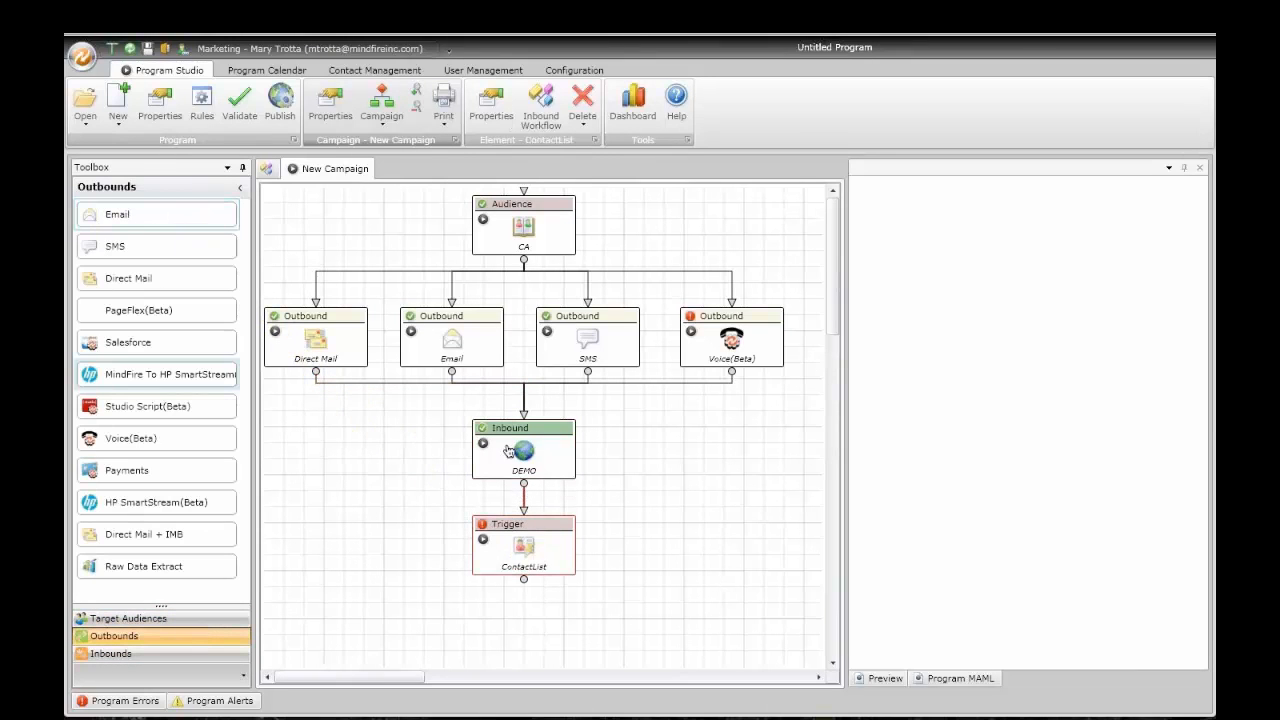
pyautogui.doubleClick(529, 541)
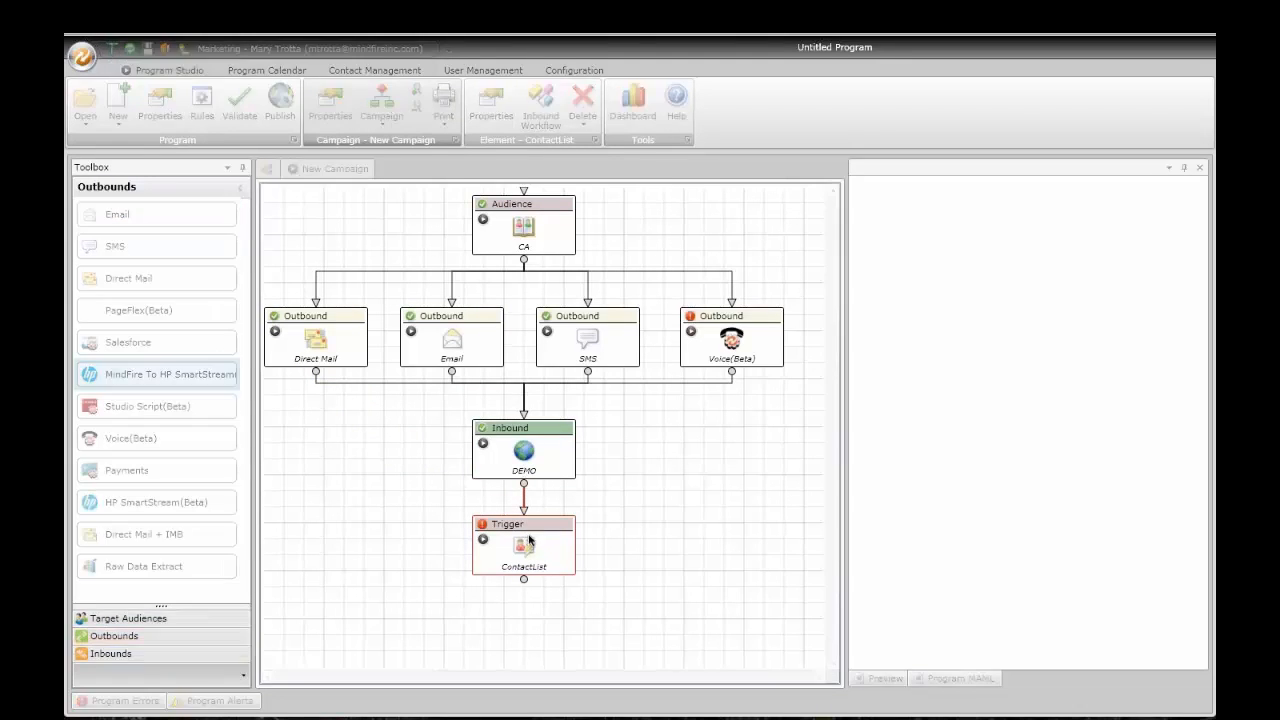
pyautogui.click(443, 205)
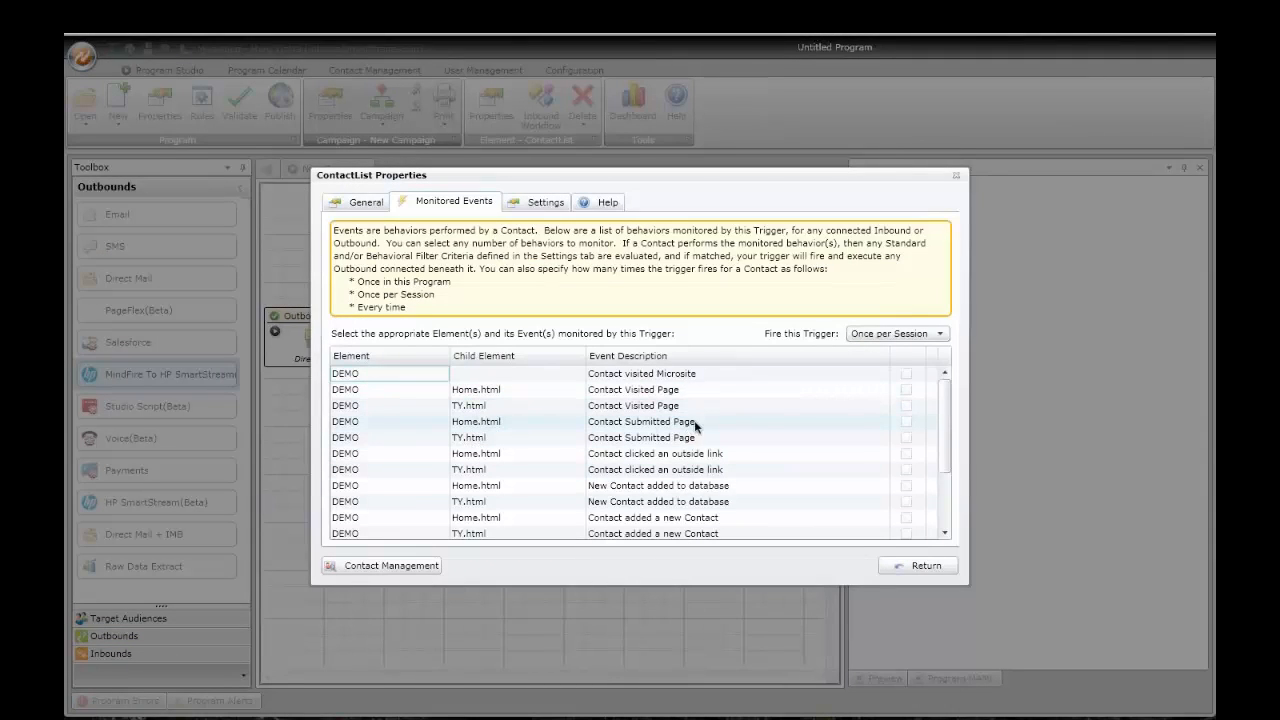
pyautogui.click(906, 421)
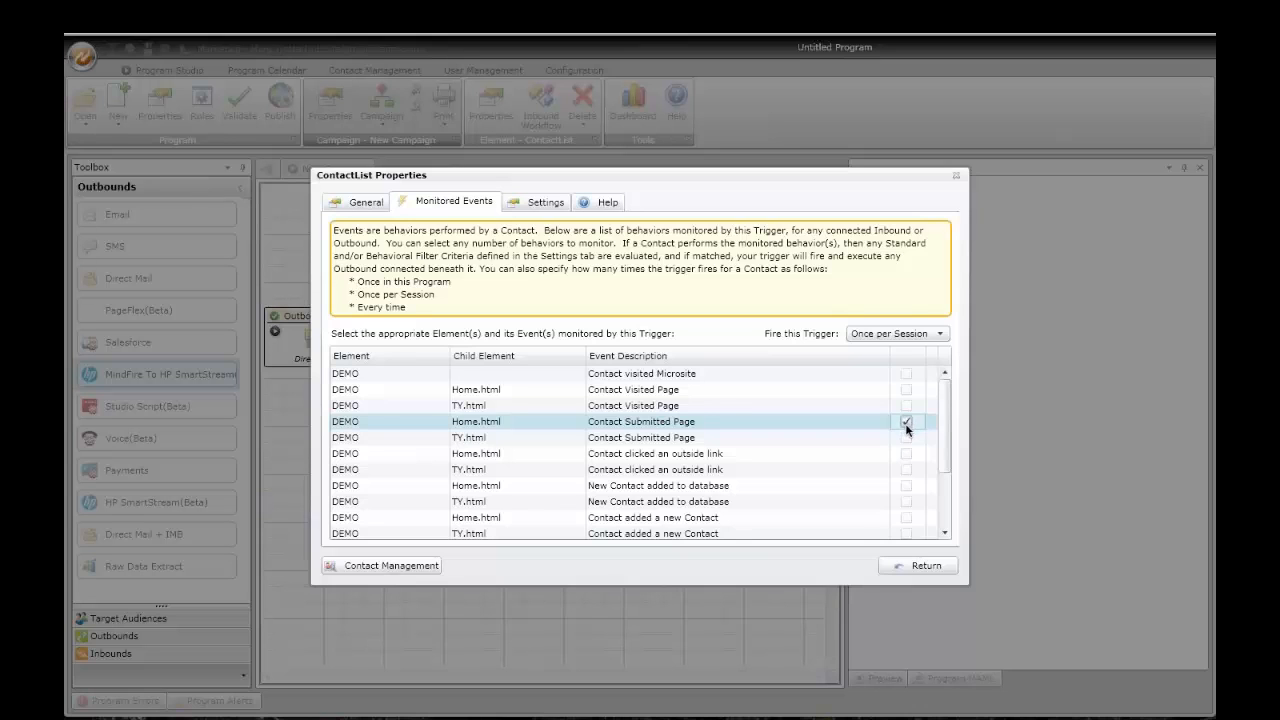
pyautogui.click(926, 566)
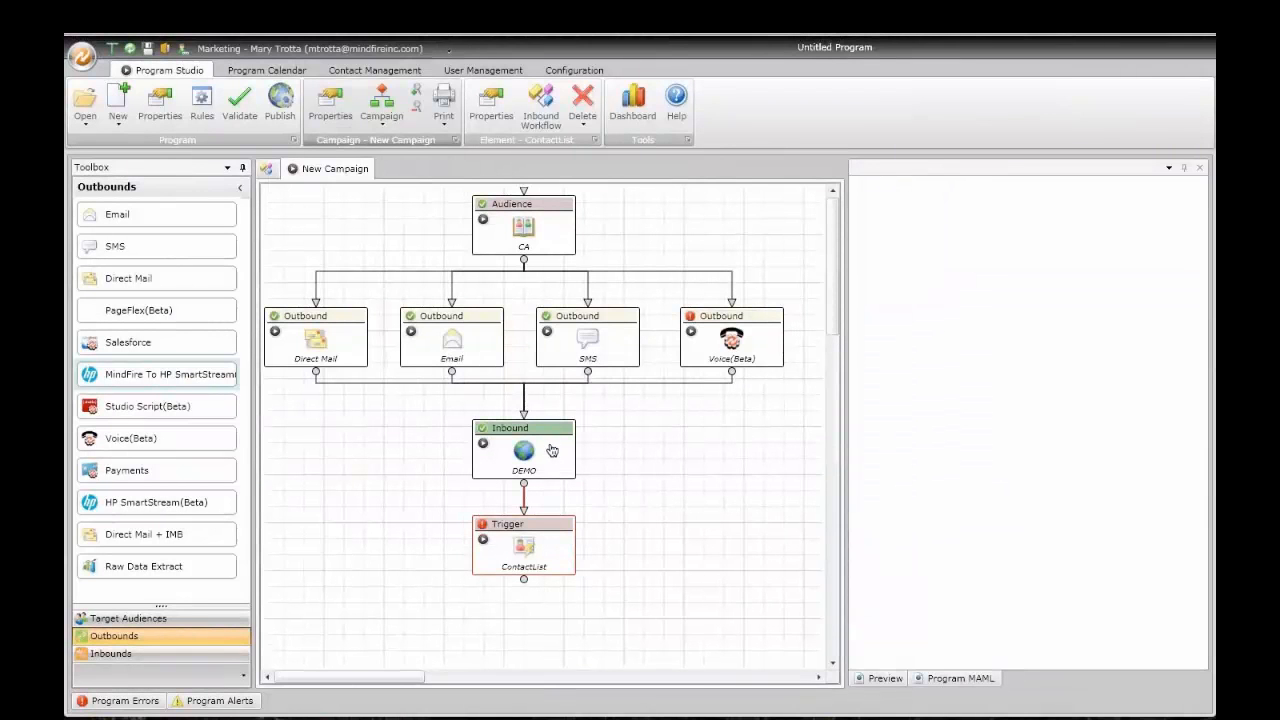
# Step: Add a behavioral filter on 'Provided data in a Form' for the DEMO microsite's Home.html page
pyautogui.moveTo(535, 520)
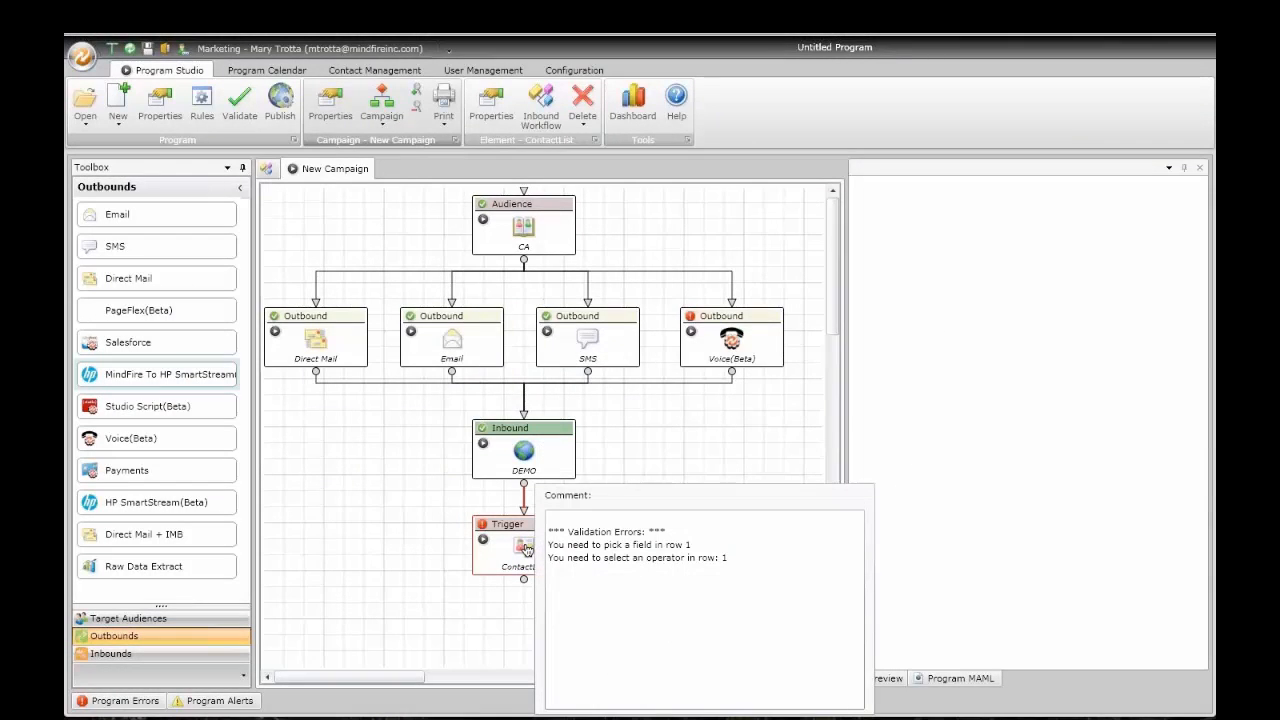
pyautogui.scroll(-1, 527, 550)
pyautogui.doubleClick(512, 522)
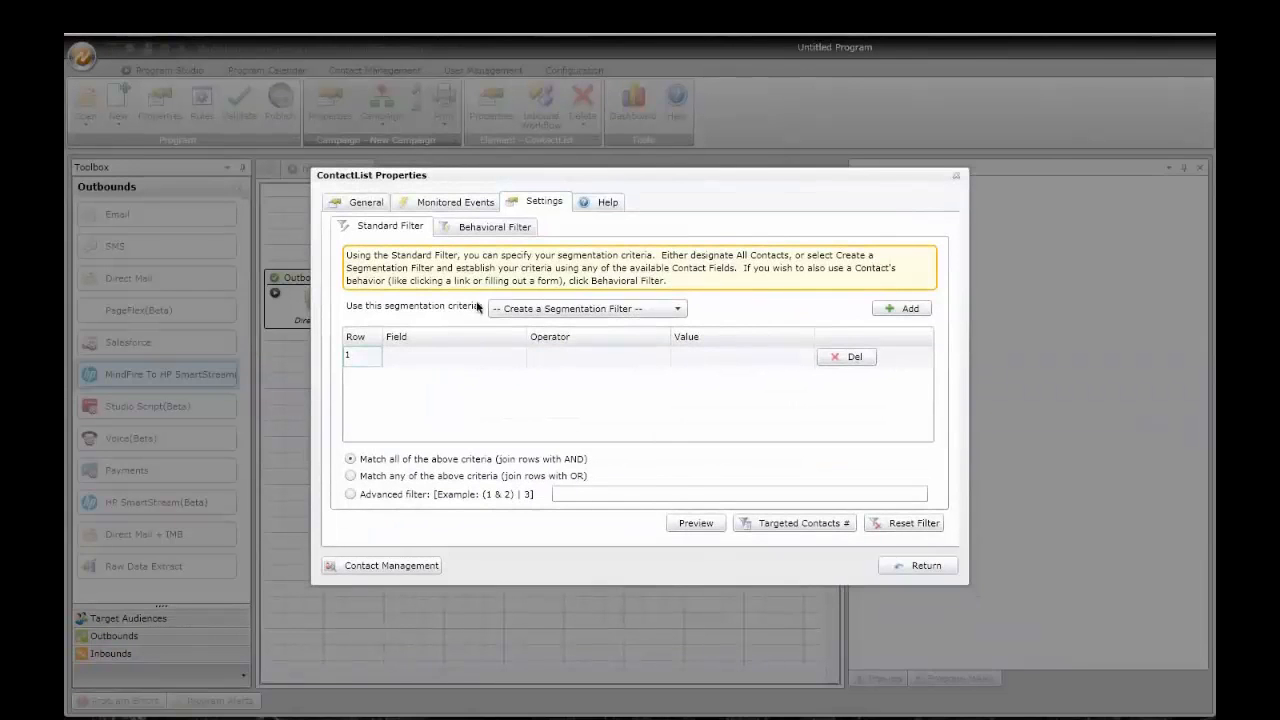
pyautogui.click(488, 228)
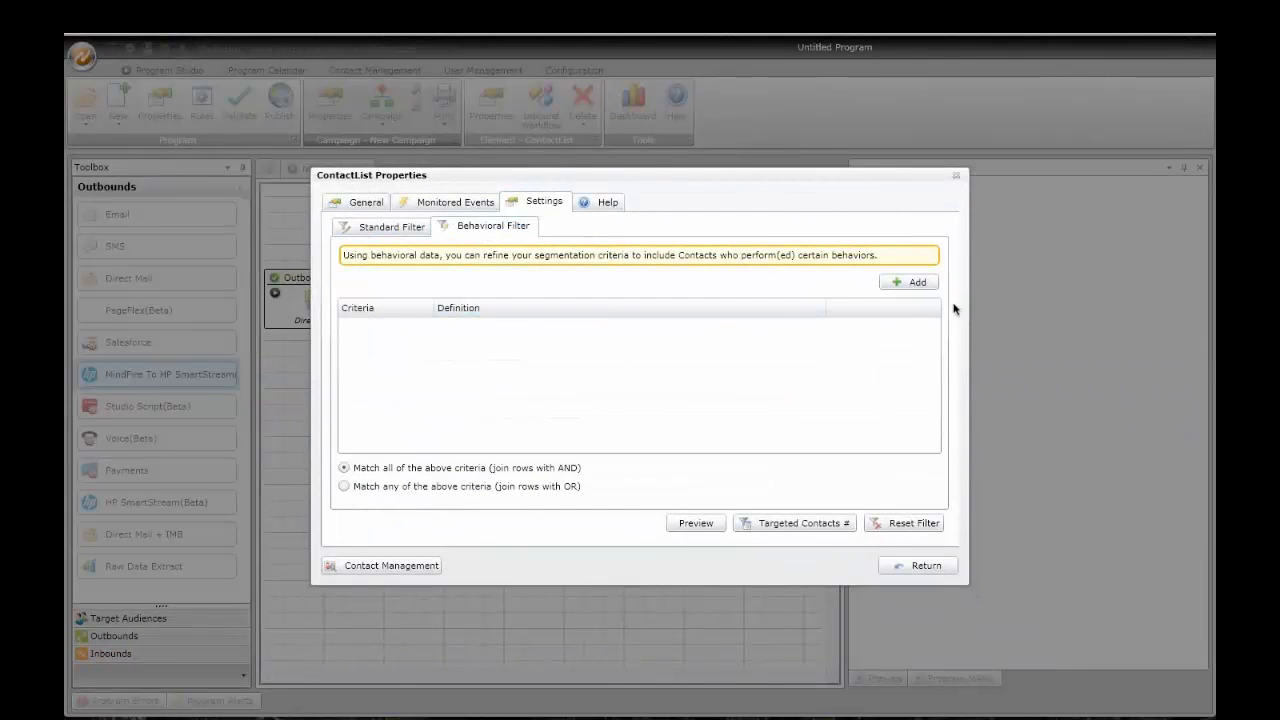
pyautogui.click(911, 283)
pyautogui.click(680, 326)
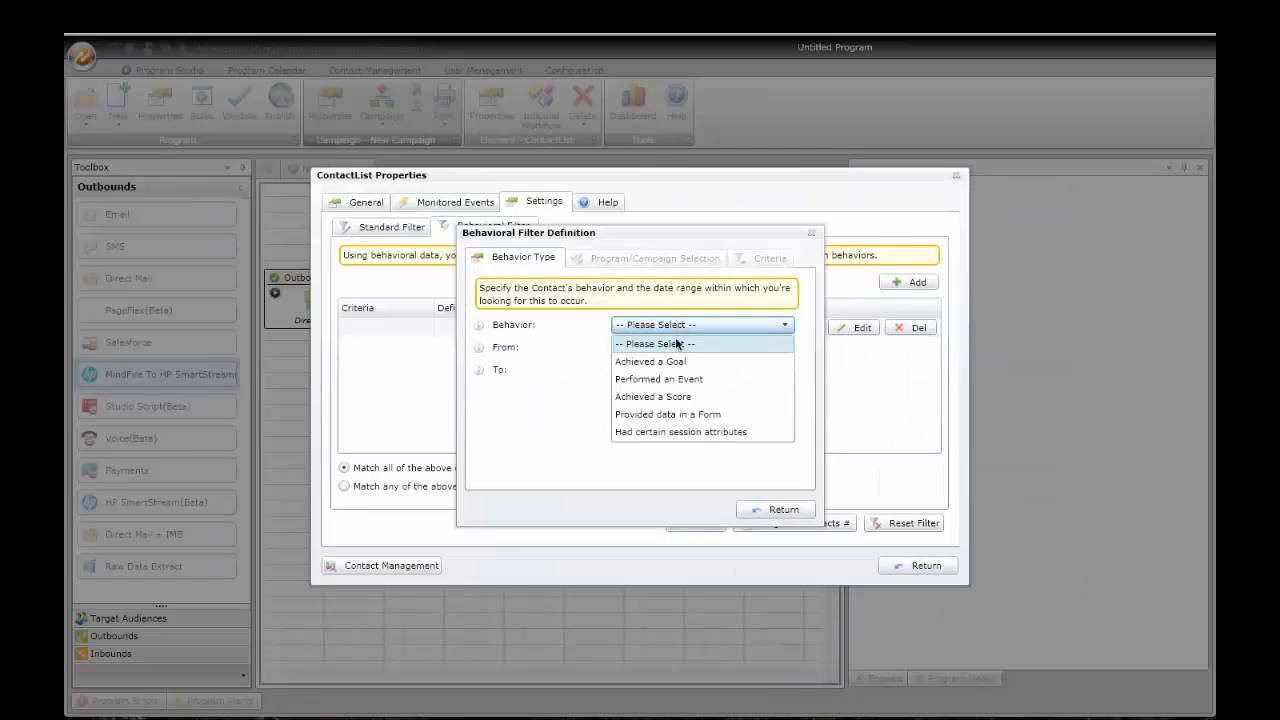
pyautogui.click(676, 417)
pyautogui.click(657, 259)
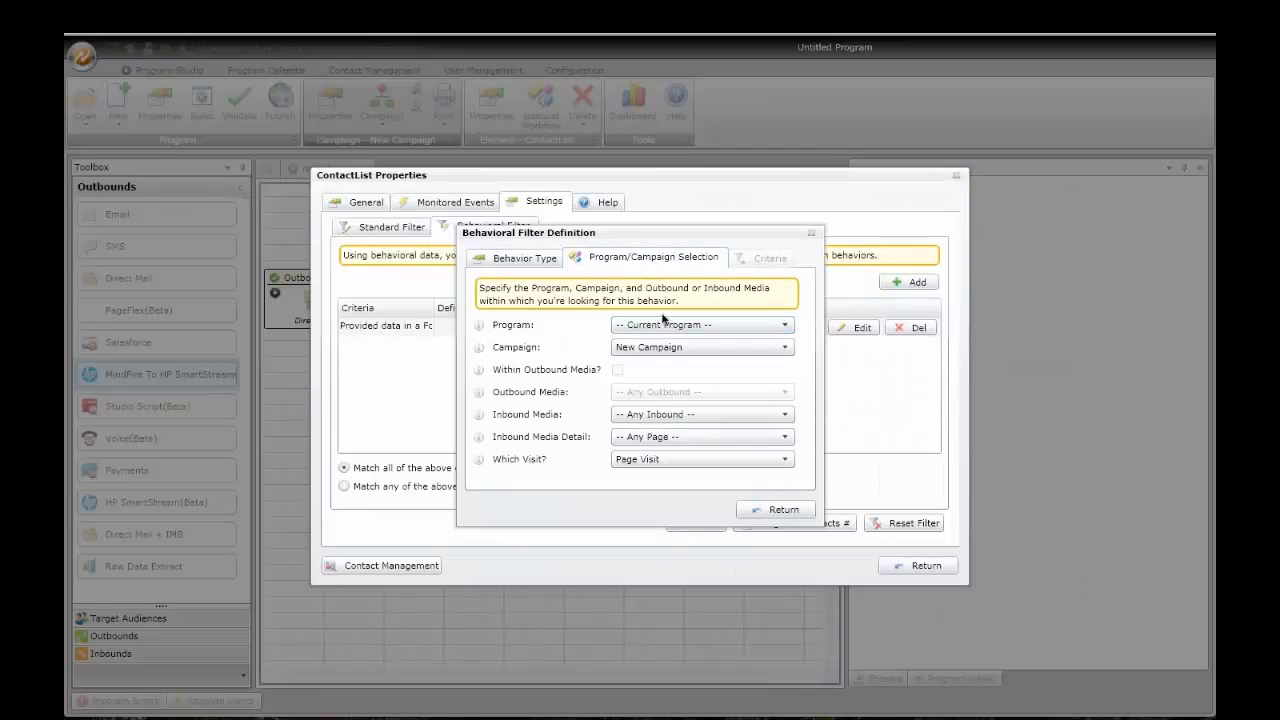
pyautogui.click(665, 415)
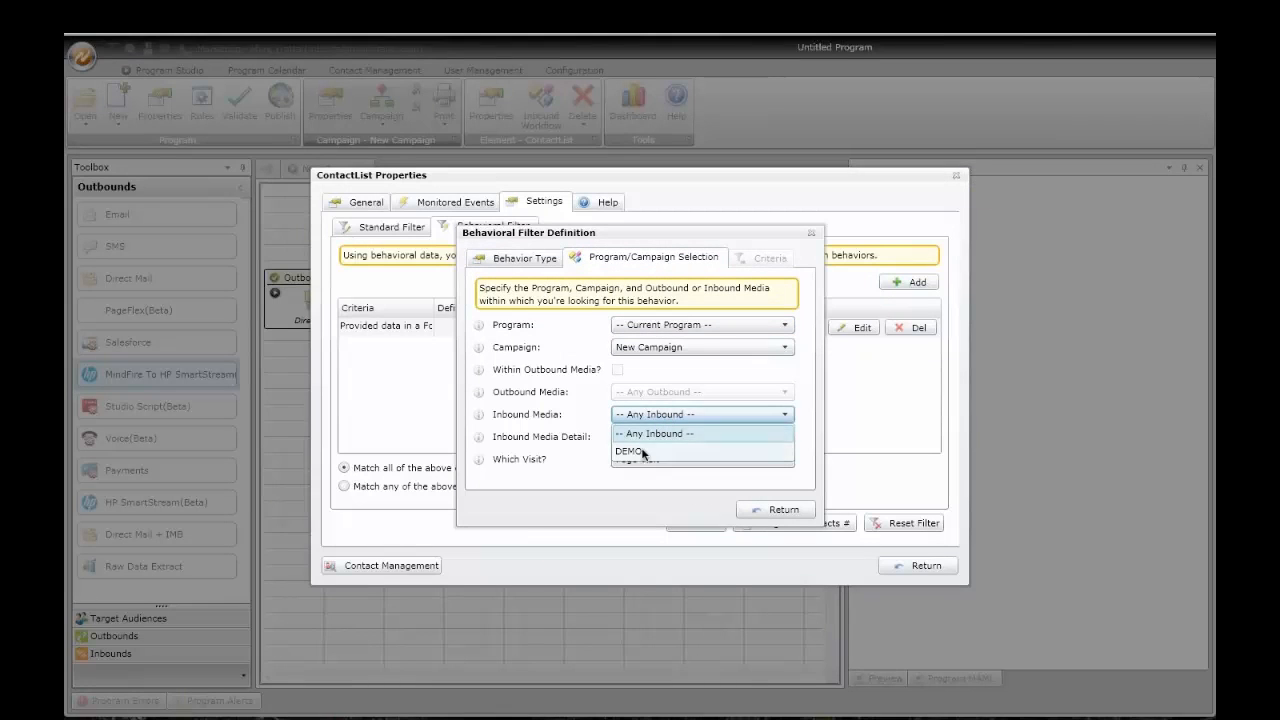
pyautogui.click(660, 450)
pyautogui.click(661, 438)
pyautogui.click(654, 474)
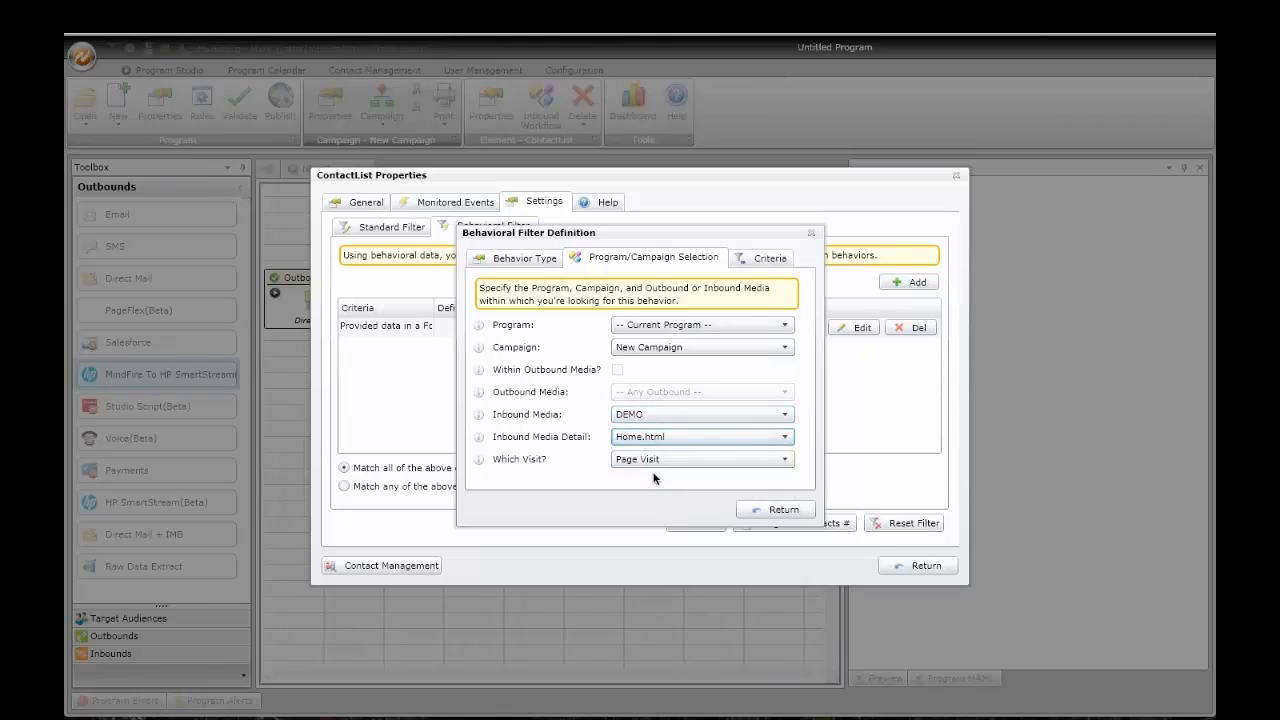
# Step: Set the filter criterion to destination Equal Hawaii, then add an Email outbound below the trigger
pyautogui.click(760, 258)
pyautogui.click(700, 325)
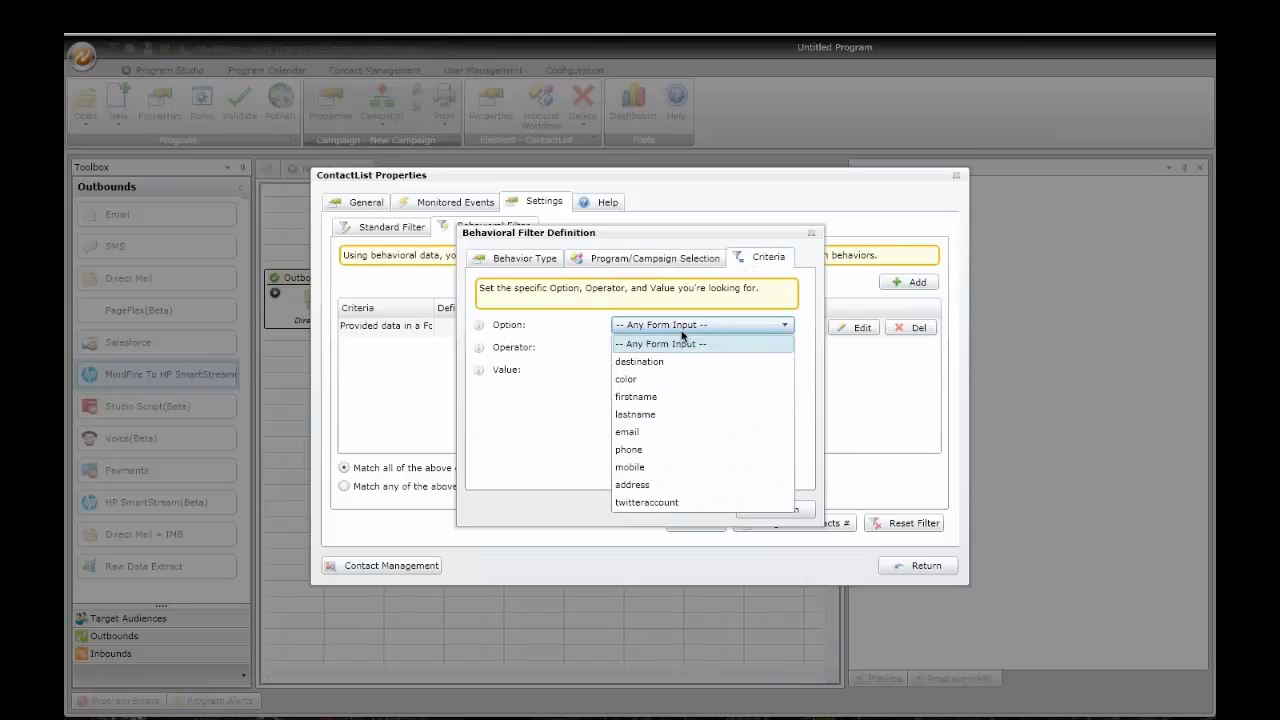
pyautogui.click(655, 365)
pyautogui.click(651, 369)
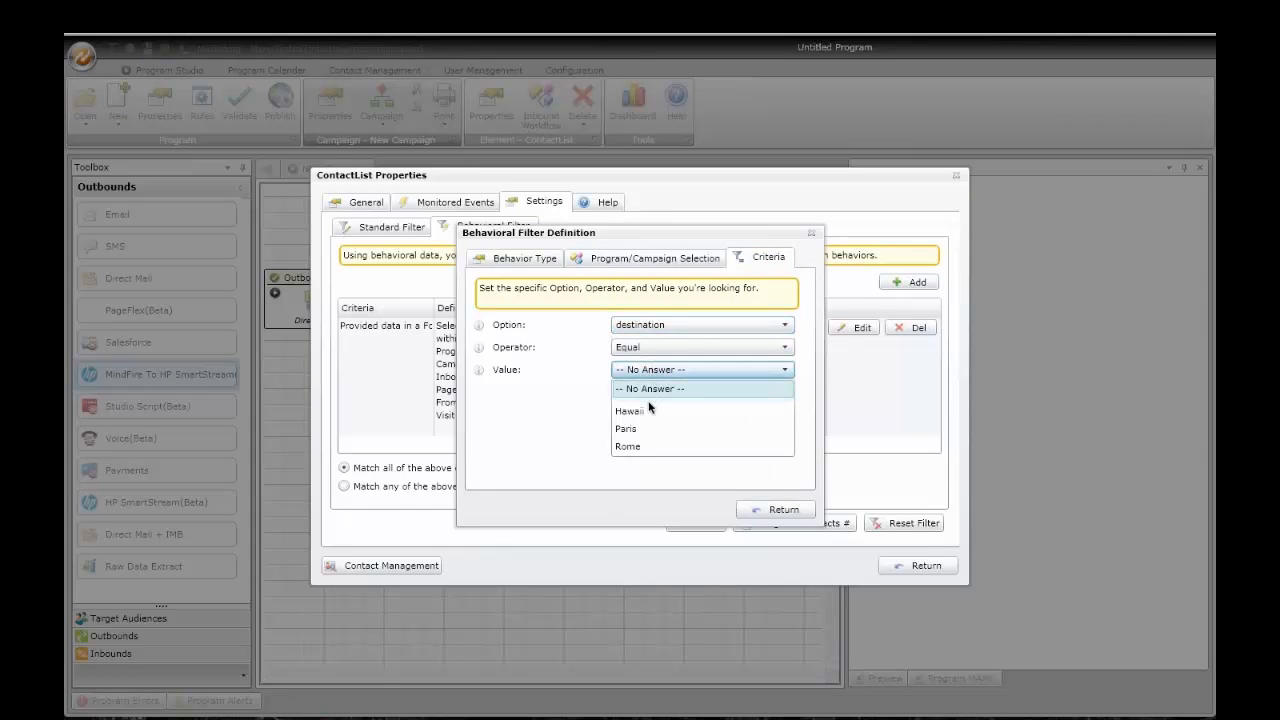
pyautogui.click(645, 410)
pyautogui.click(778, 510)
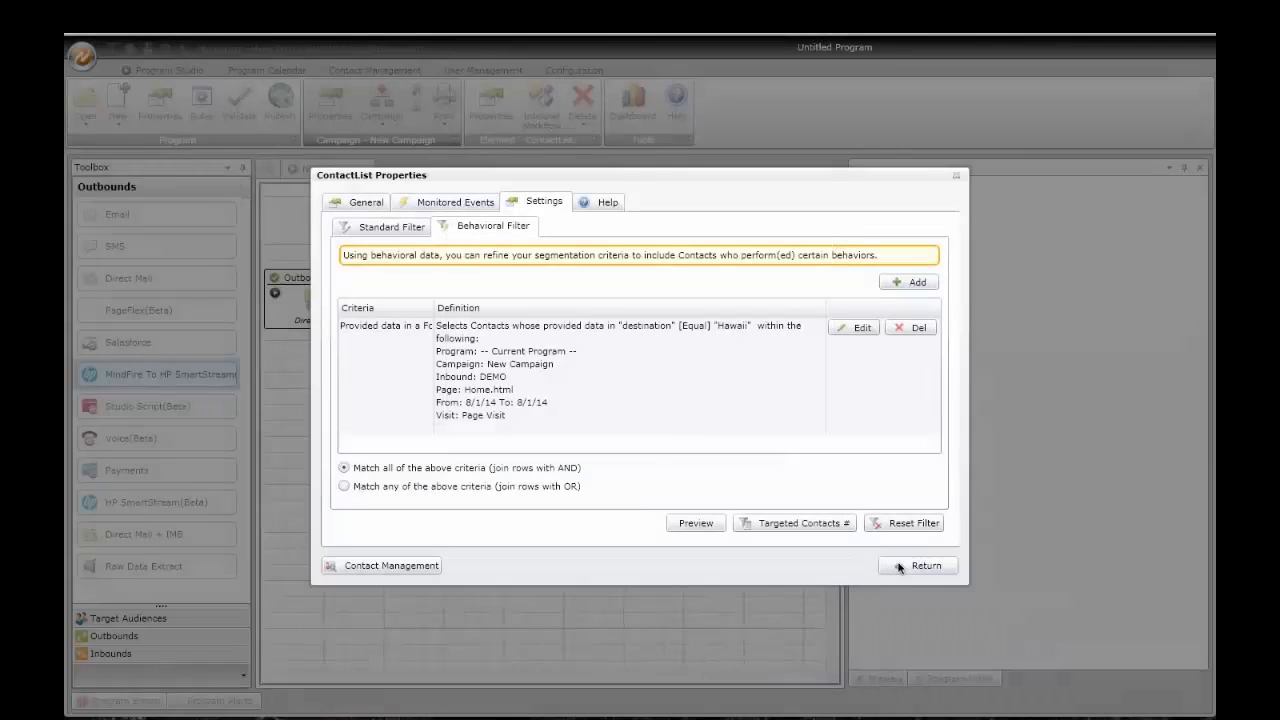
pyautogui.click(915, 566)
pyautogui.moveTo(117, 212); pyautogui.dragTo(403, 496)
# Step: Position the first Email node, add a second Email connected to the trigger, and add a Salesforce outbound
pyautogui.moveTo(462, 558); pyautogui.dragTo(461, 602)
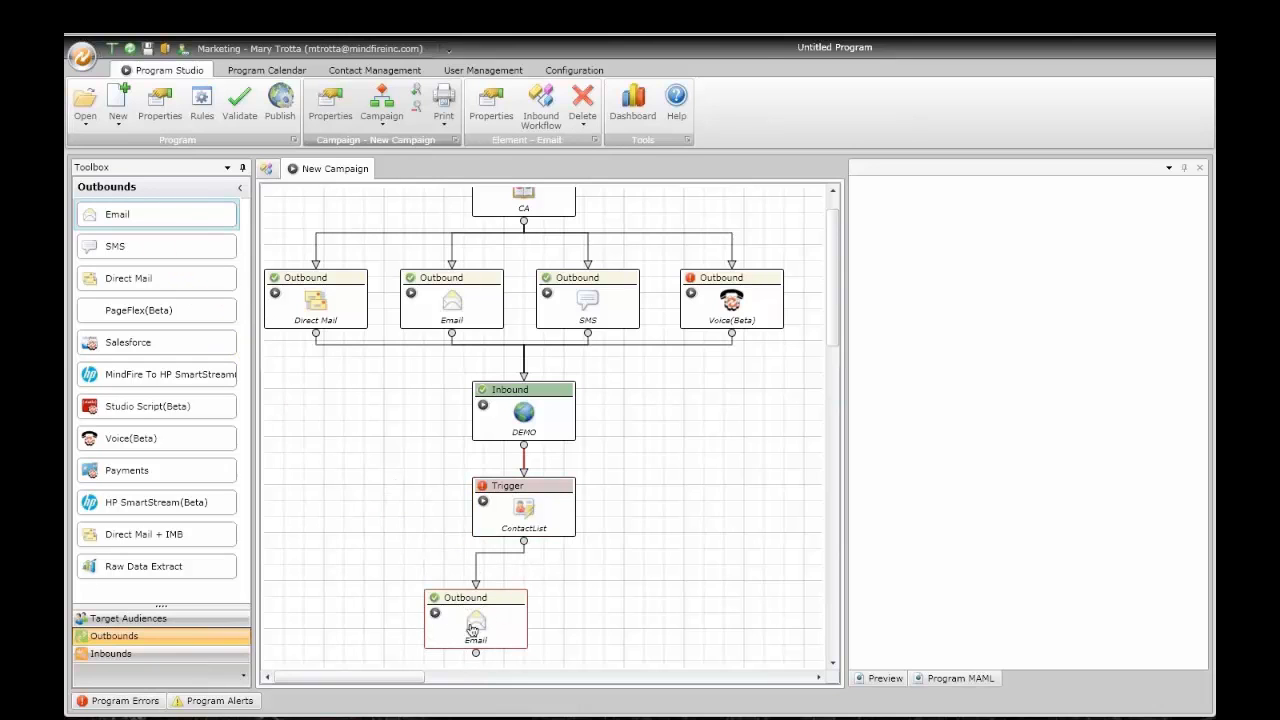
pyautogui.moveTo(467, 621); pyautogui.dragTo(460, 620)
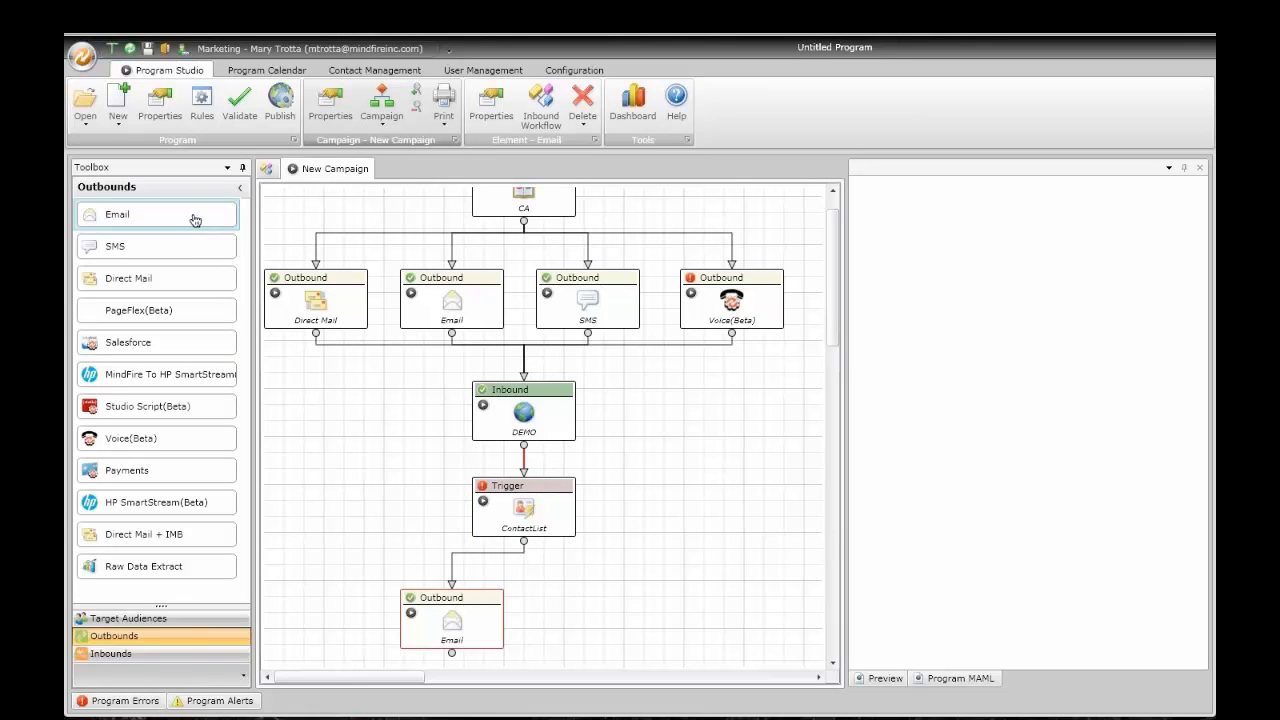
pyautogui.moveTo(157, 214); pyautogui.dragTo(566, 598)
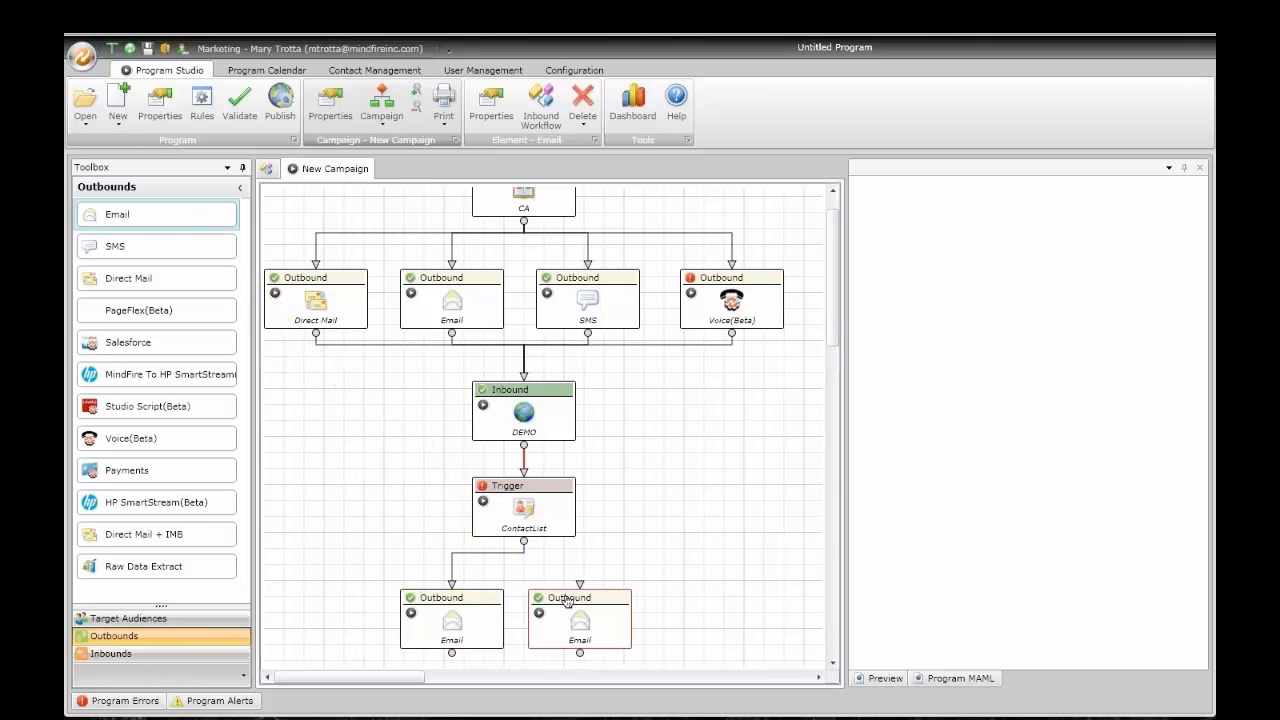
pyautogui.click(524, 541)
pyautogui.moveTo(509, 503)
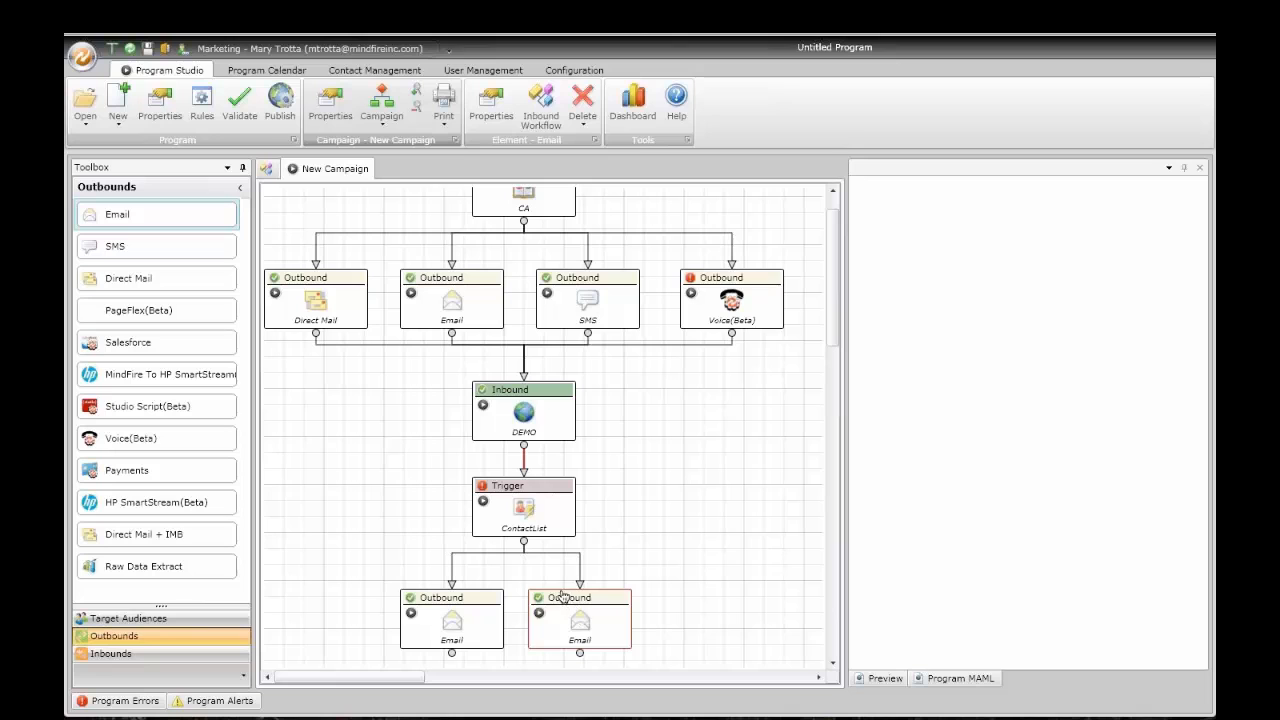
pyautogui.moveTo(165, 349); pyautogui.dragTo(668, 600)
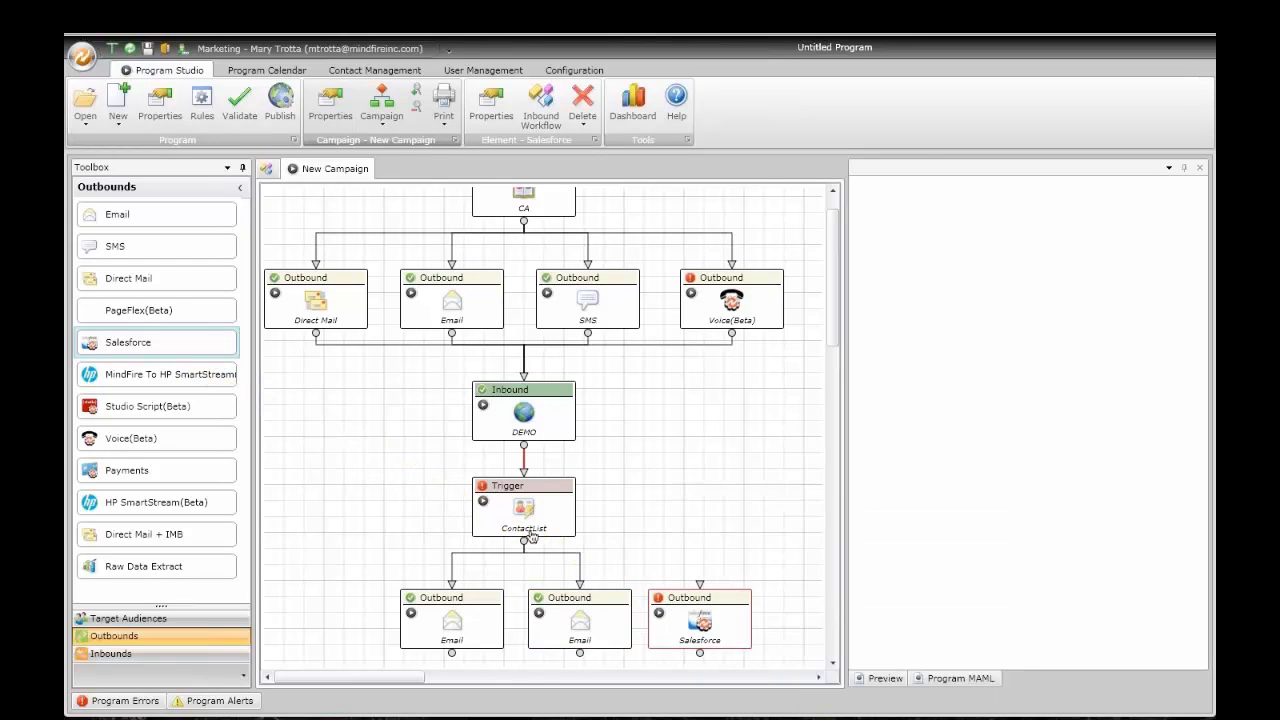
# Step: Connect the trigger to the Salesforce node and set its workflow action to Create a Task
pyautogui.moveTo(527, 542); pyautogui.dragTo(700, 590)
pyautogui.doubleClick(700, 622)
pyautogui.click(370, 254)
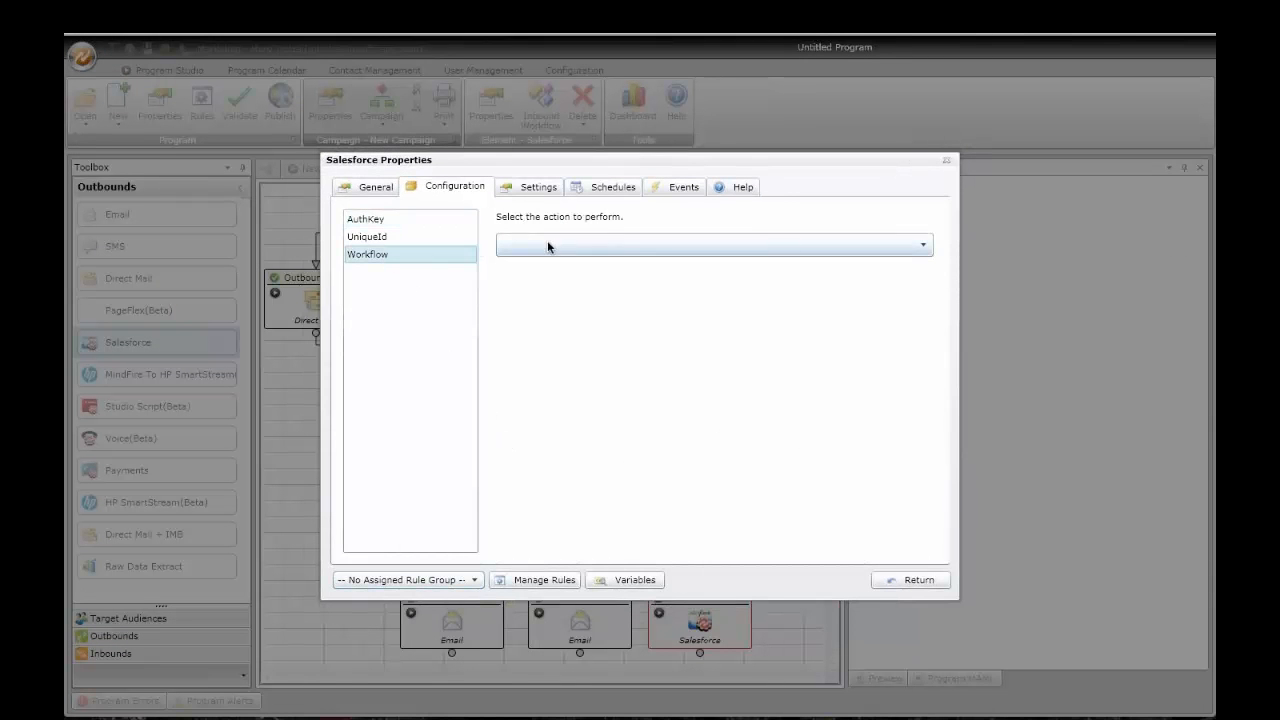
pyautogui.click(549, 244)
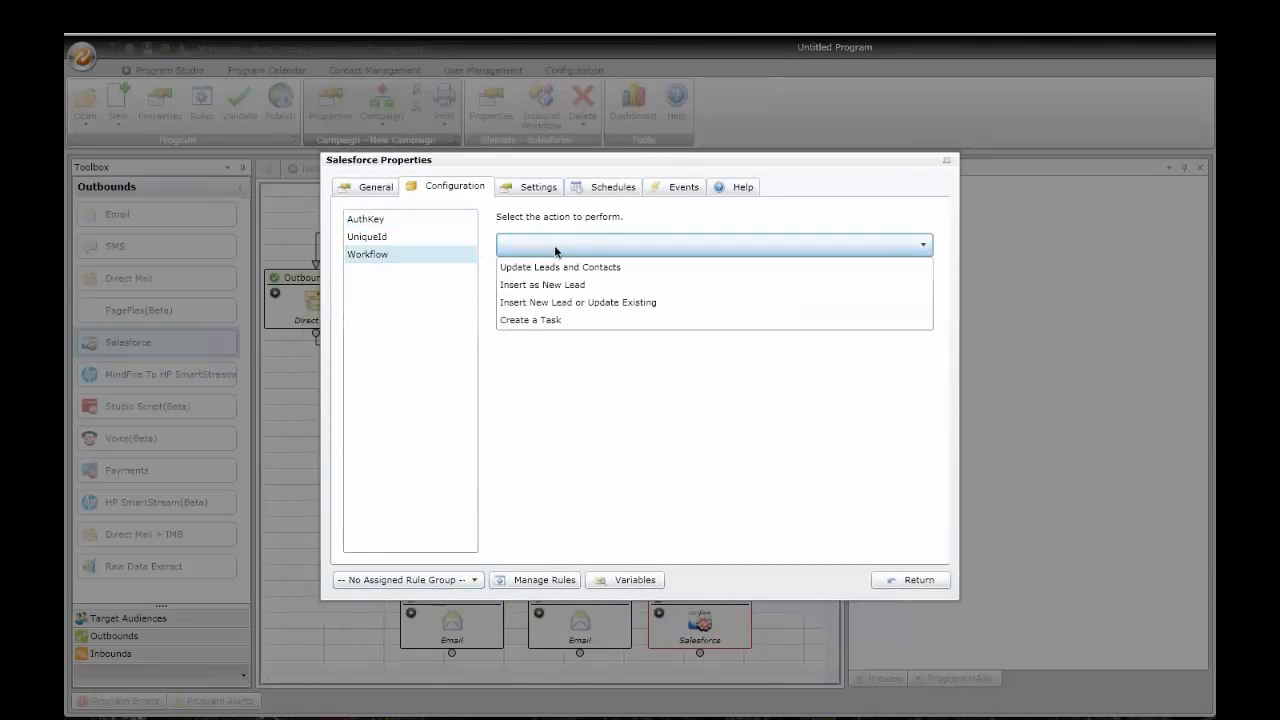
pyautogui.click(549, 321)
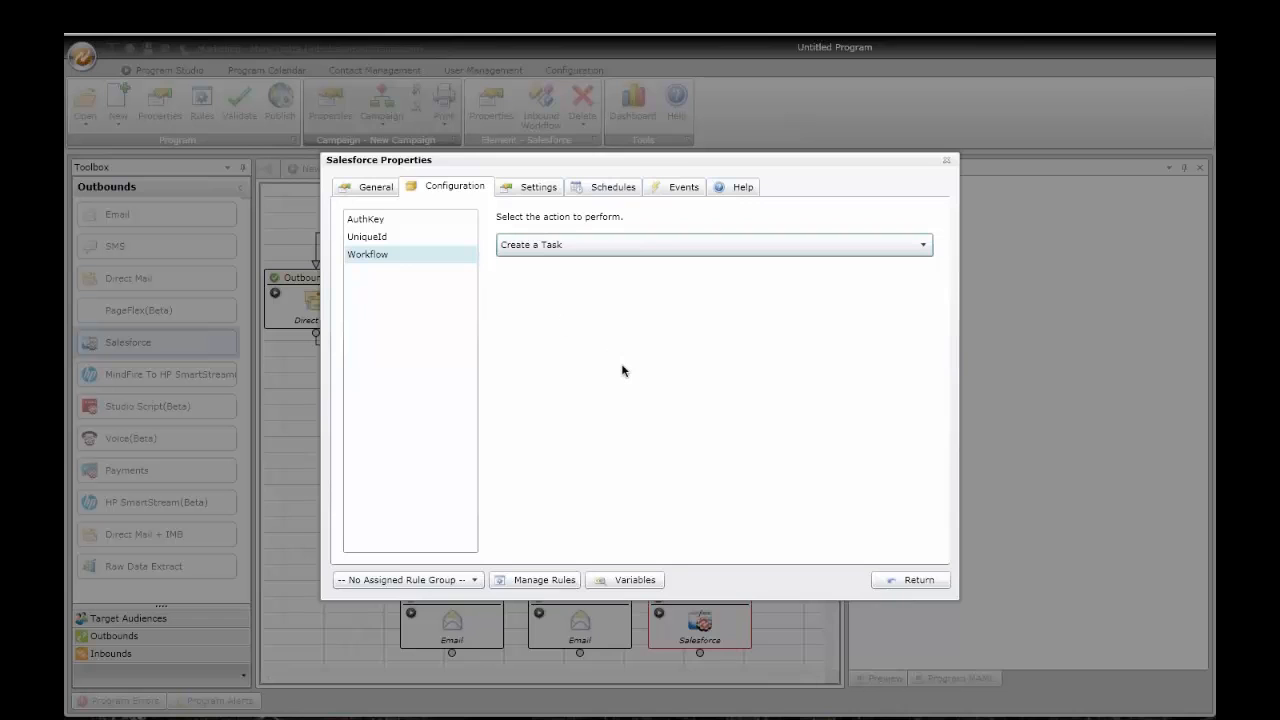
pyautogui.click(560, 246)
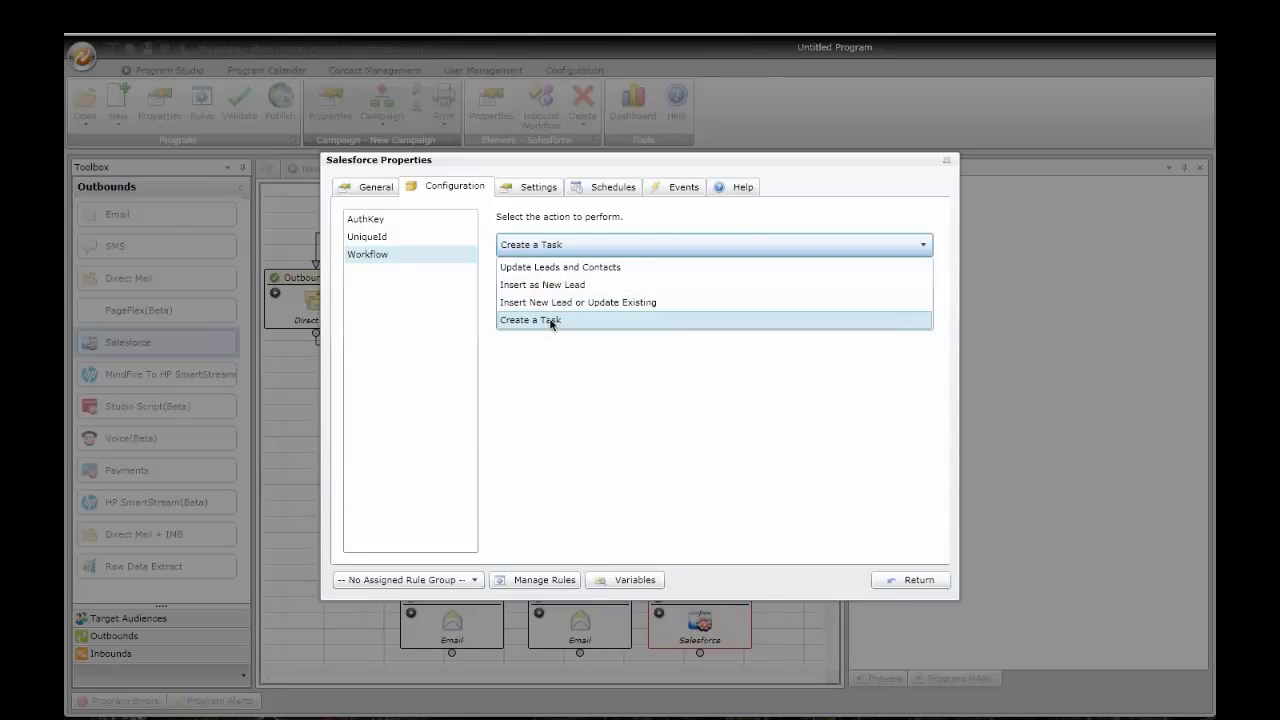
pyautogui.click(918, 588)
pyautogui.click(915, 580)
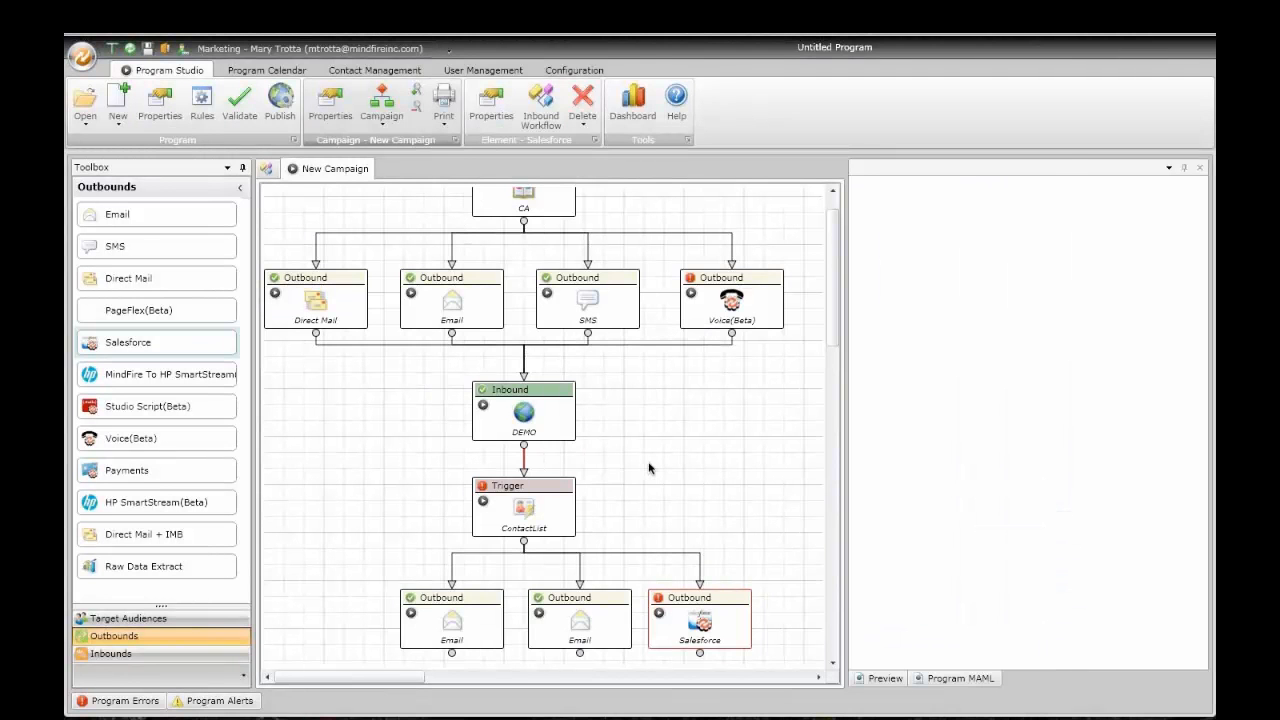
pyautogui.scroll(-1, 649, 469)
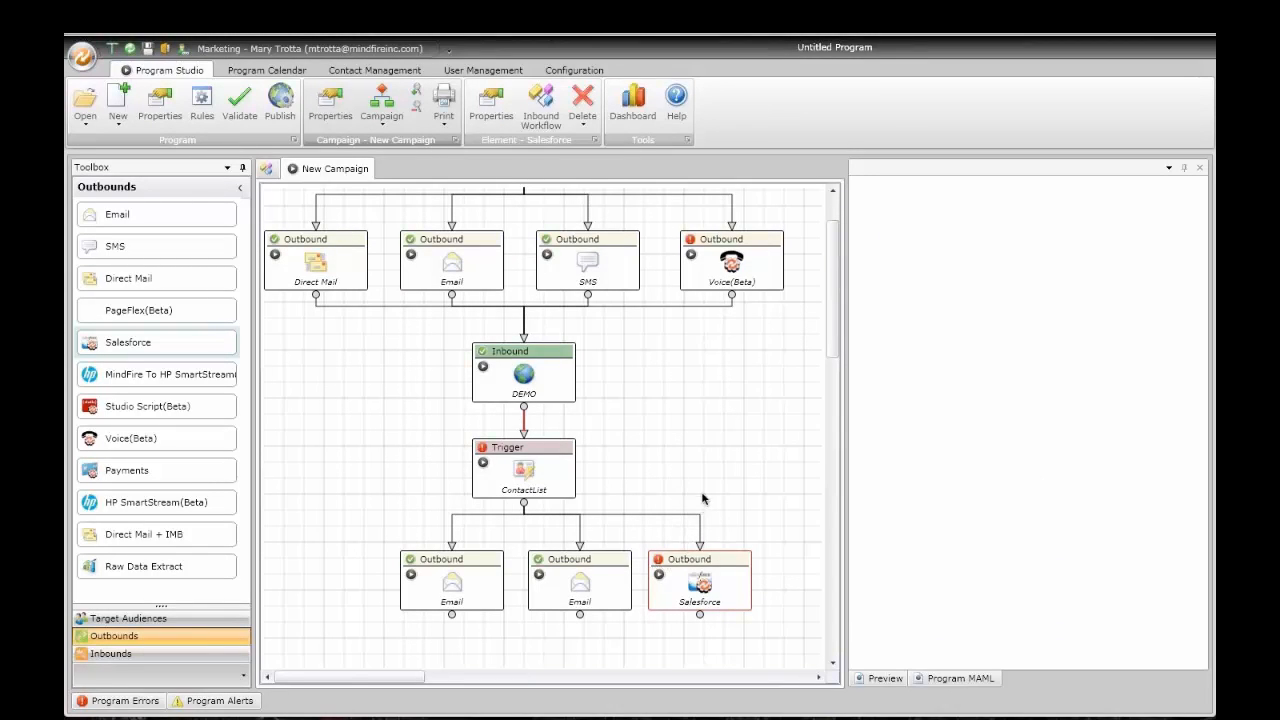
# Step: Switch the Toolbox from Inbounds to Target Audiences so ContactList is listed
pyautogui.scroll(2, 700, 498)
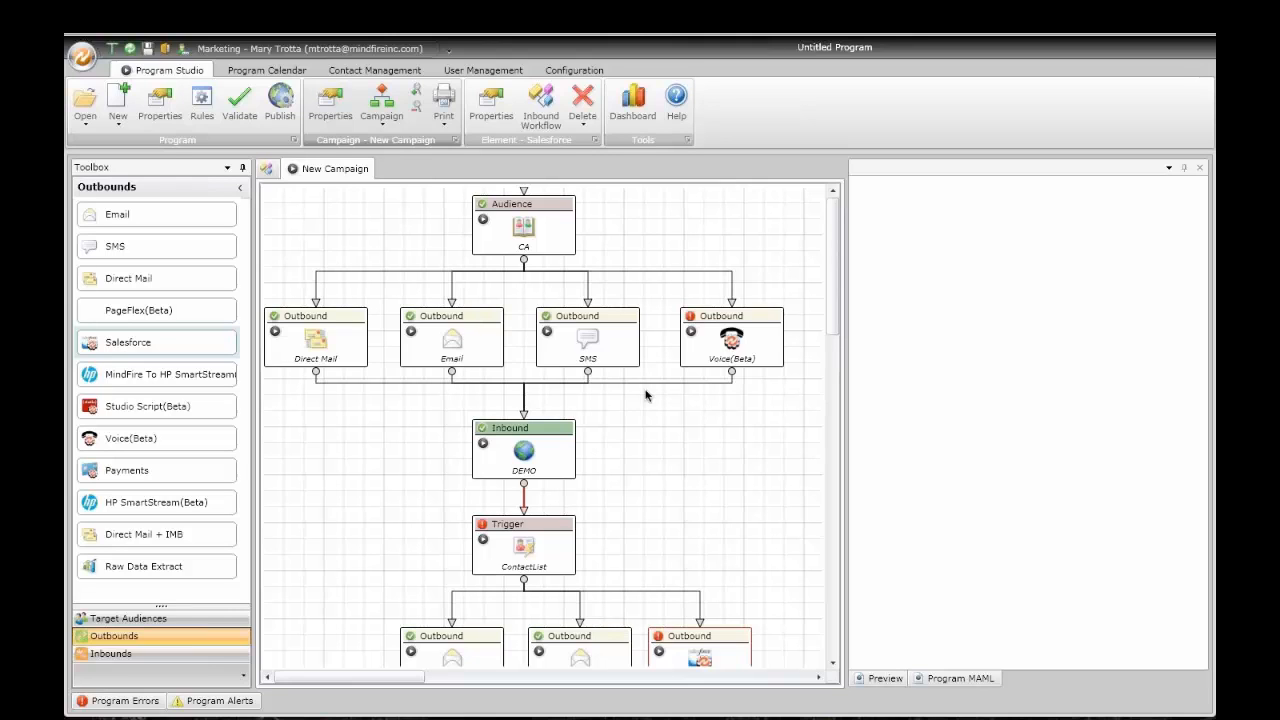
pyautogui.click(167, 656)
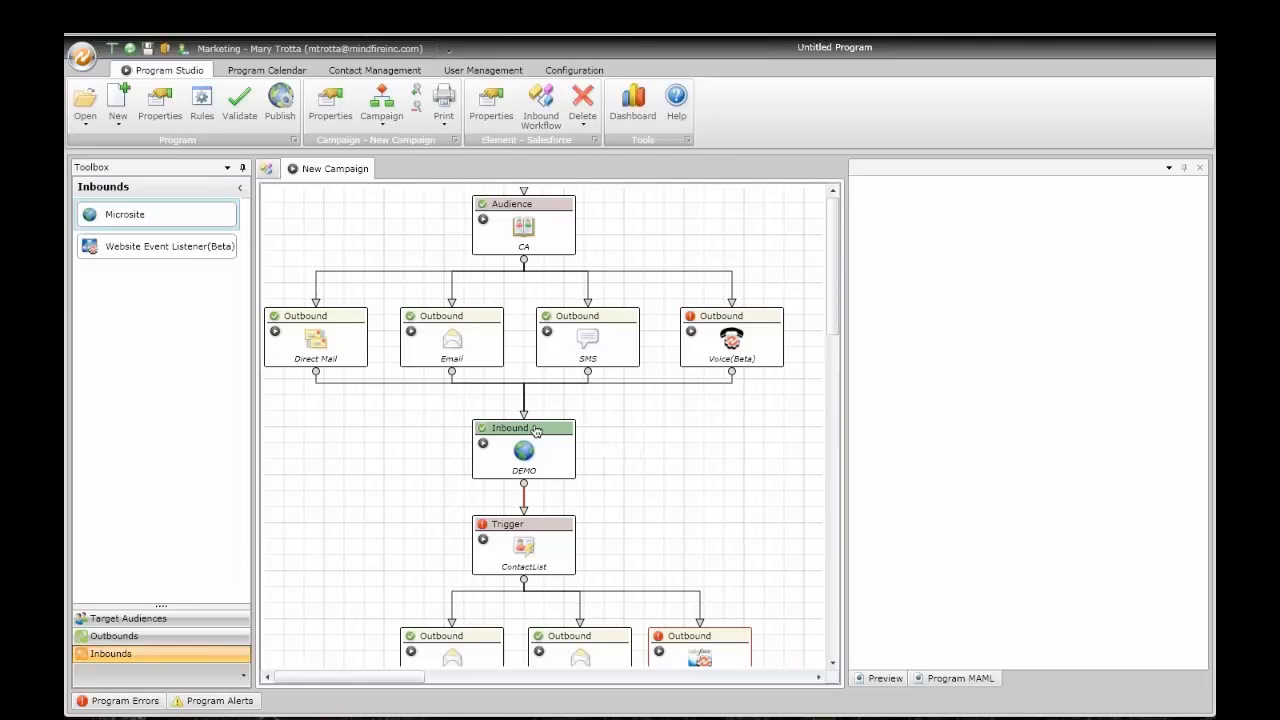
pyautogui.click(160, 620)
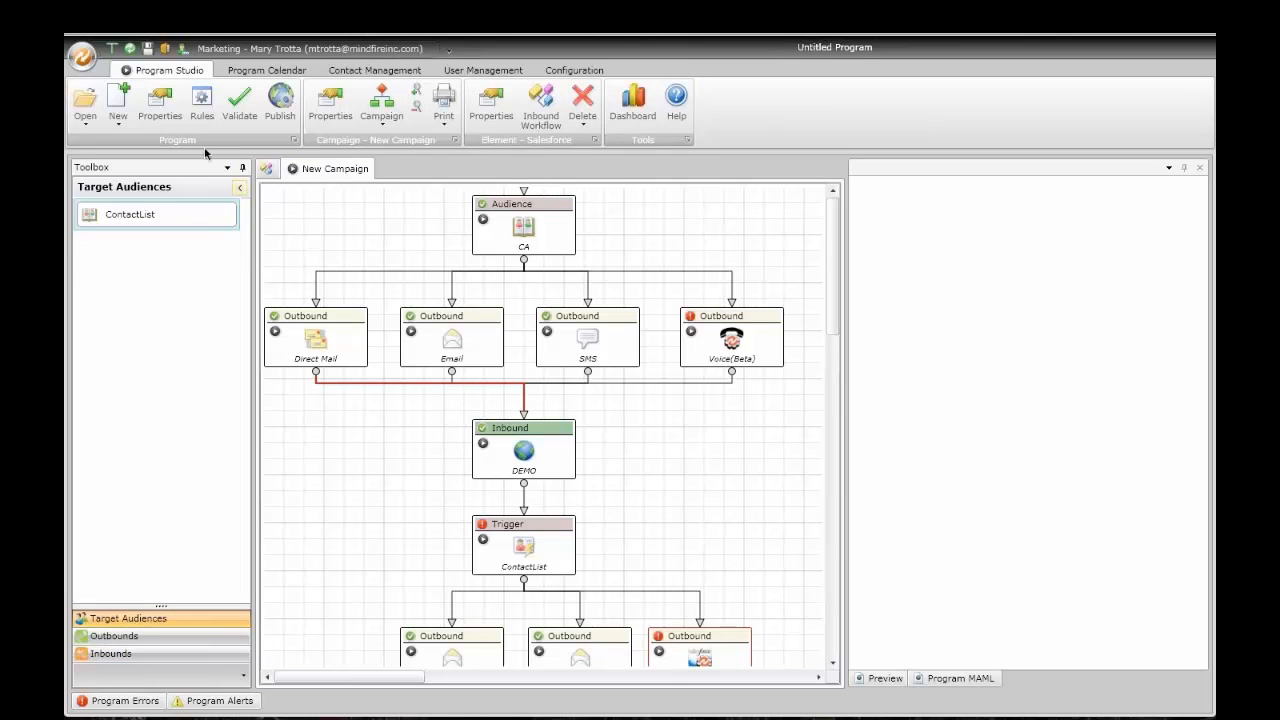
# Step: Browse the New menu's program templates, then dismiss them
pyautogui.click(120, 126)
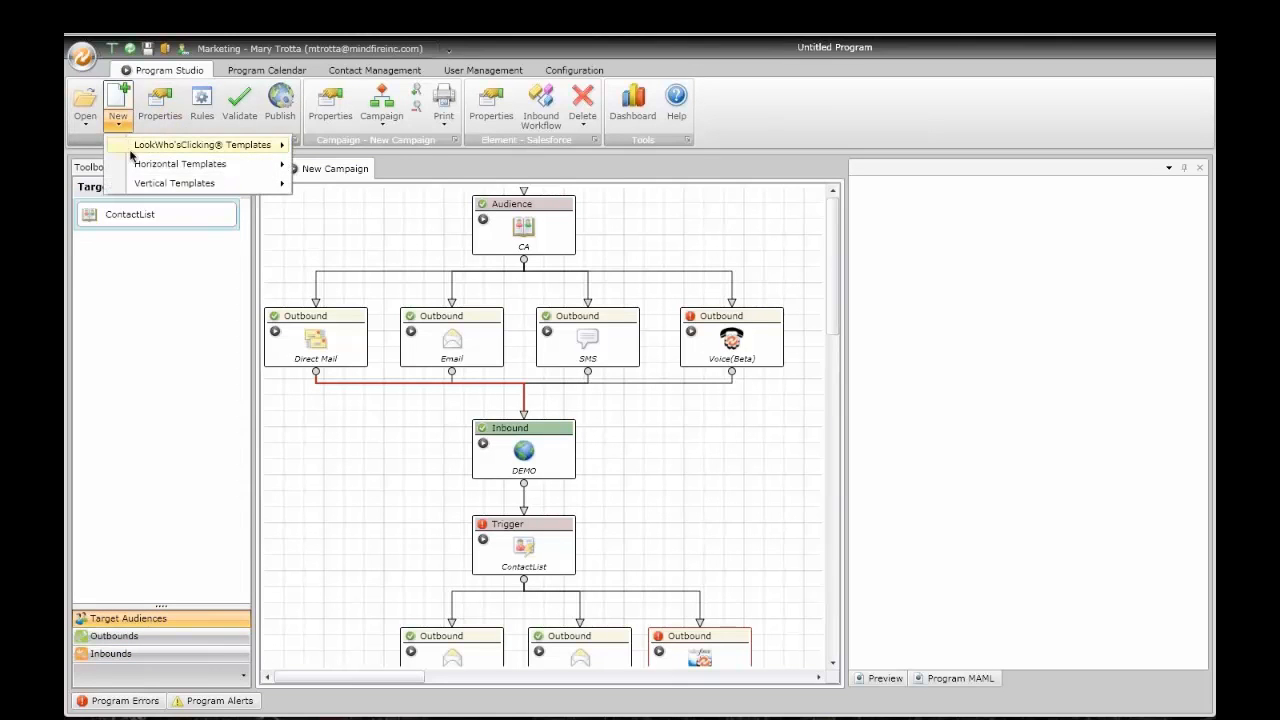
pyautogui.moveTo(137, 166)
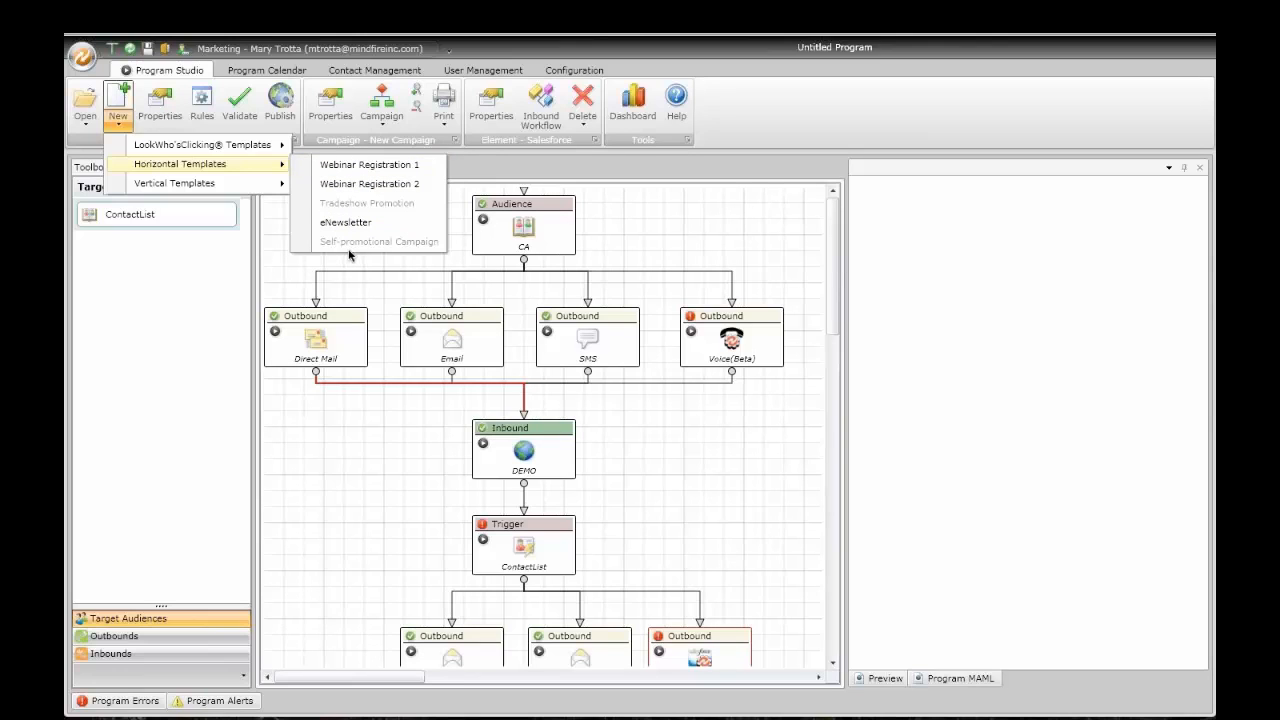
pyautogui.click(960, 682)
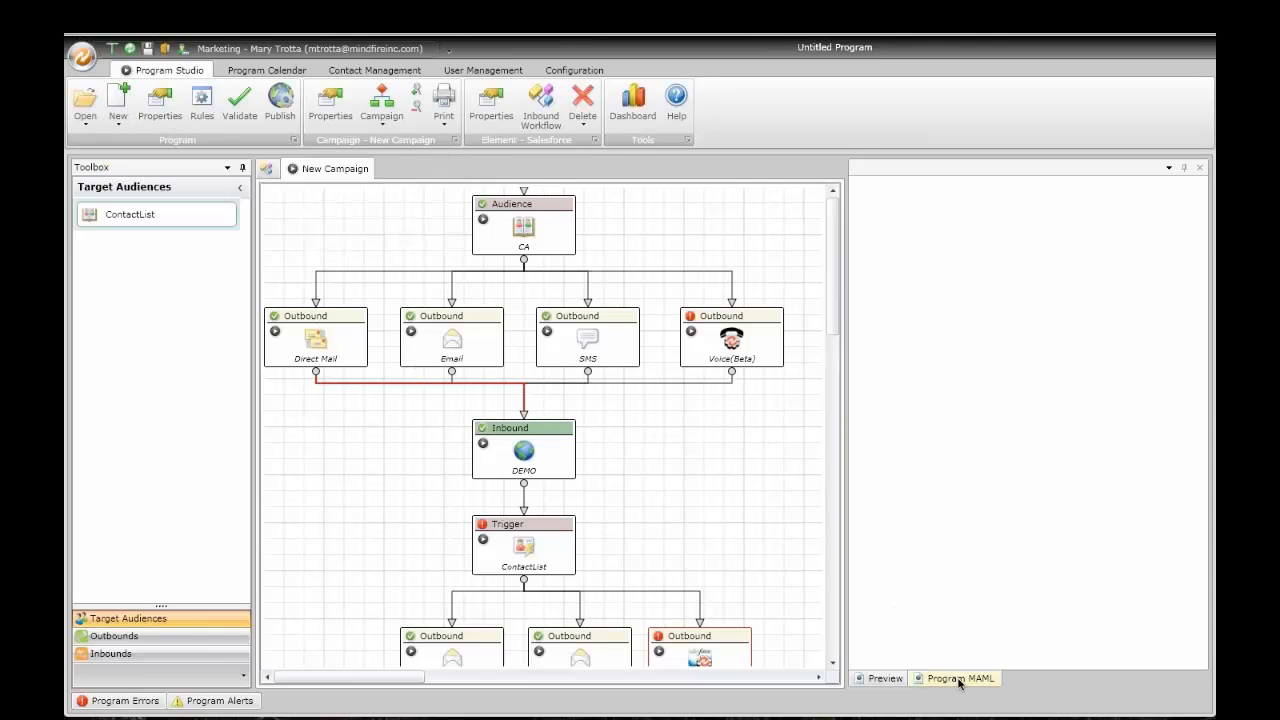
# Step: Show the program's full MAML XML, glancing at the DEMO inbound element and email preview
pyautogui.click(960, 682)
pyautogui.click(535, 442)
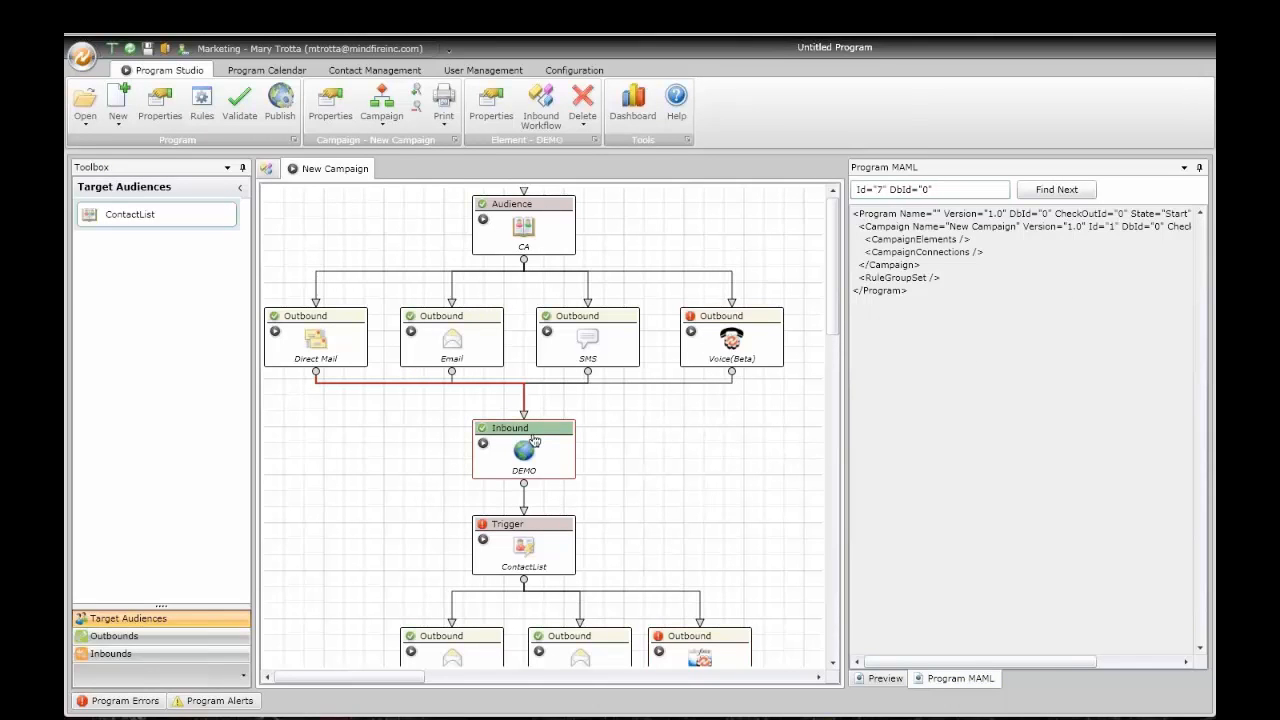
pyautogui.click(960, 680)
pyautogui.click(884, 679)
pyautogui.click(957, 680)
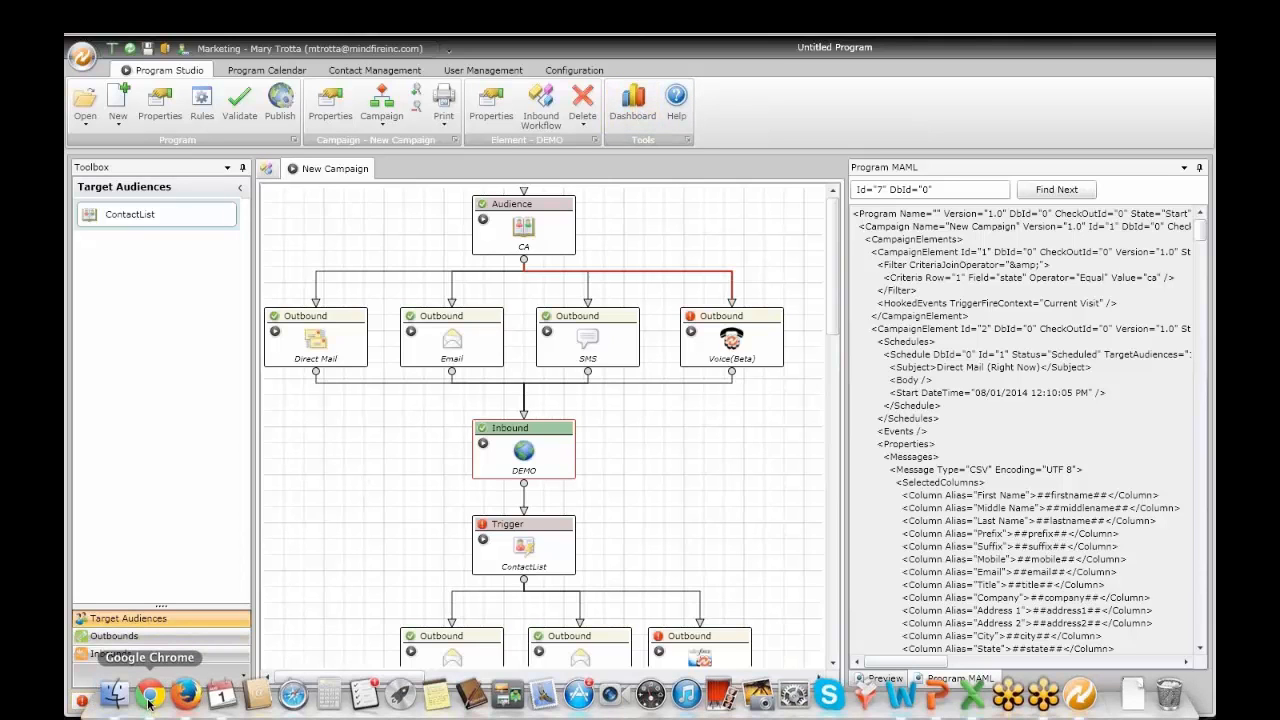
pyautogui.click(149, 697)
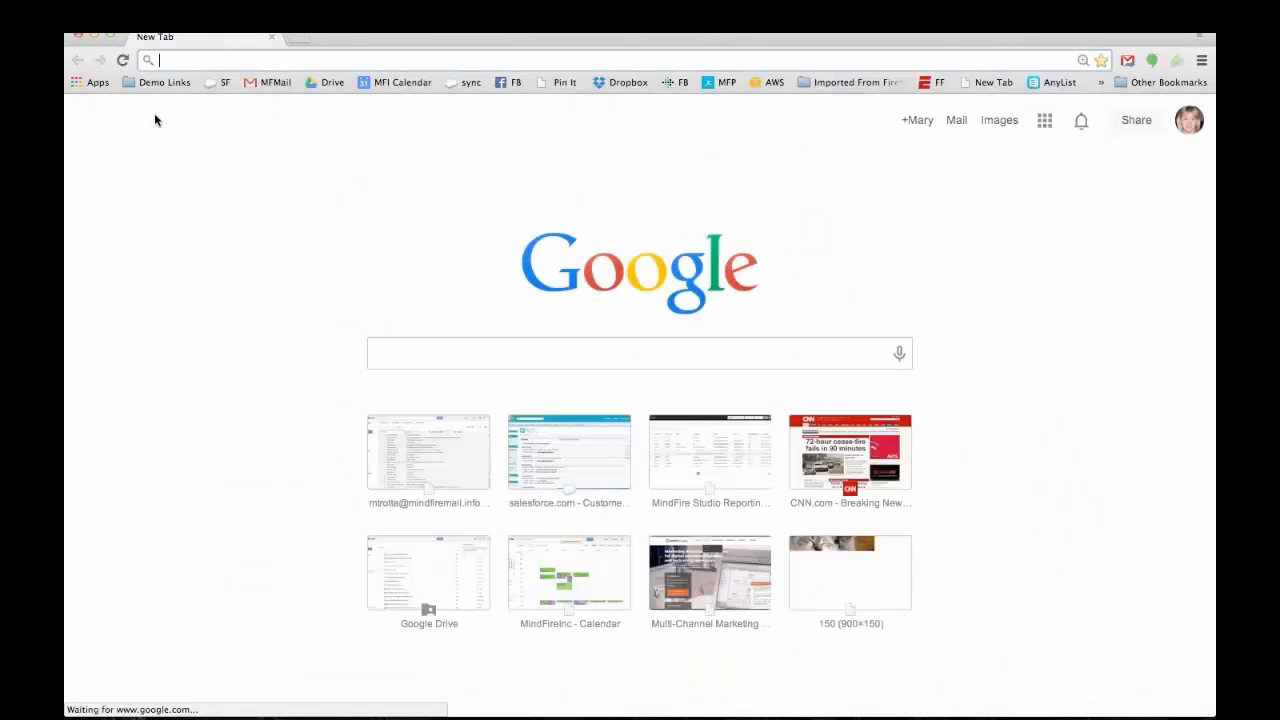
# Step: Open the MindFire Studio Reporting Portal from Chrome's Demo Links bookmarks
pyautogui.click(160, 83)
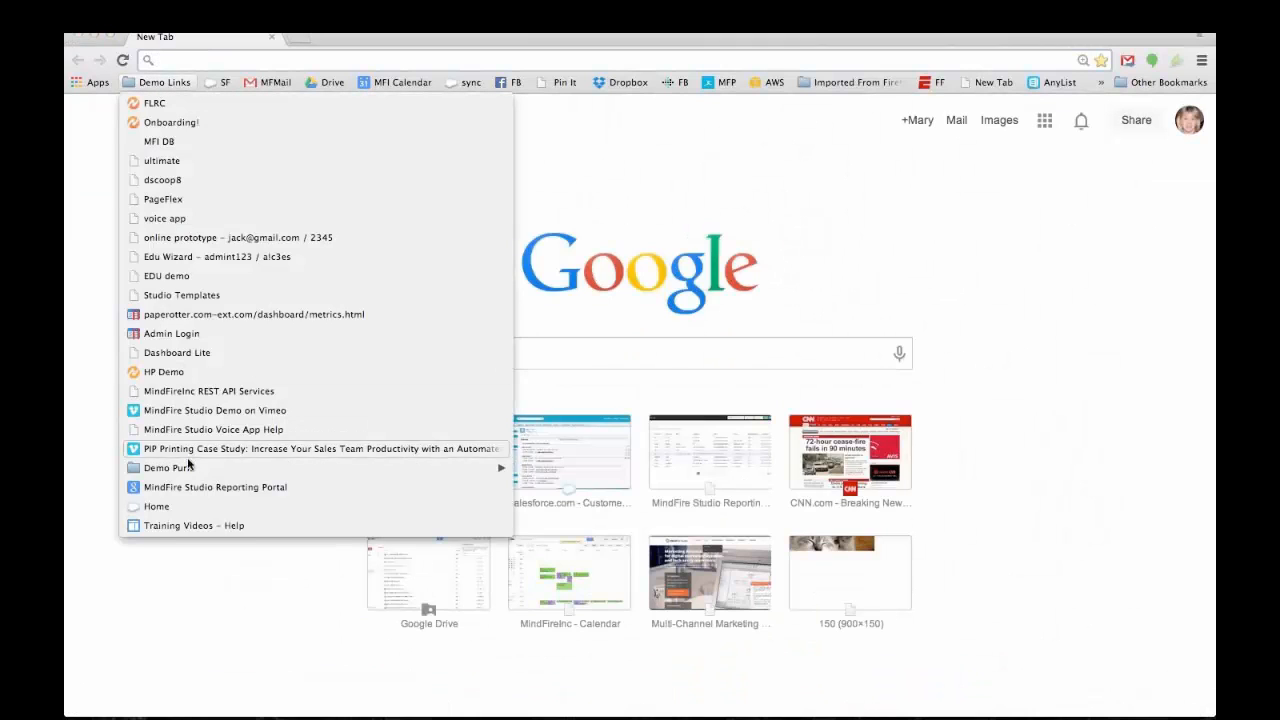
pyautogui.click(208, 487)
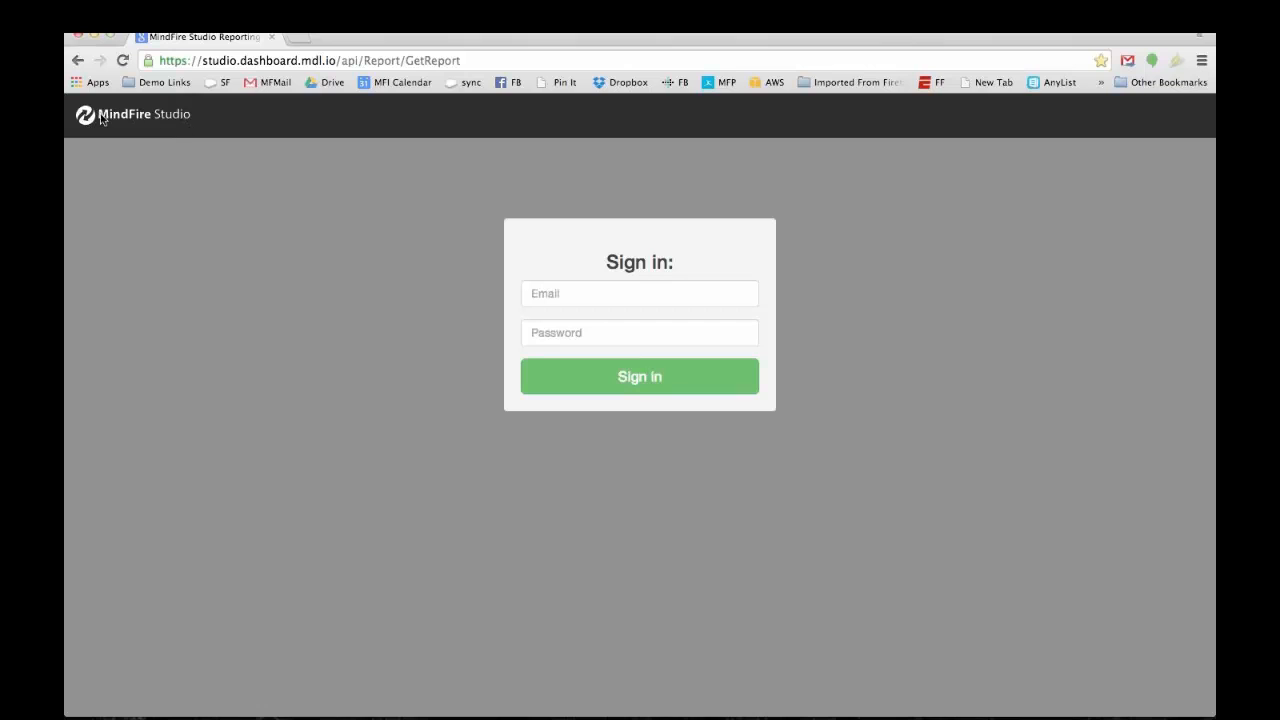
# Step: Sign in with the user's e-mail and password, then choose the MindFire Master account
pyautogui.click(601, 292)
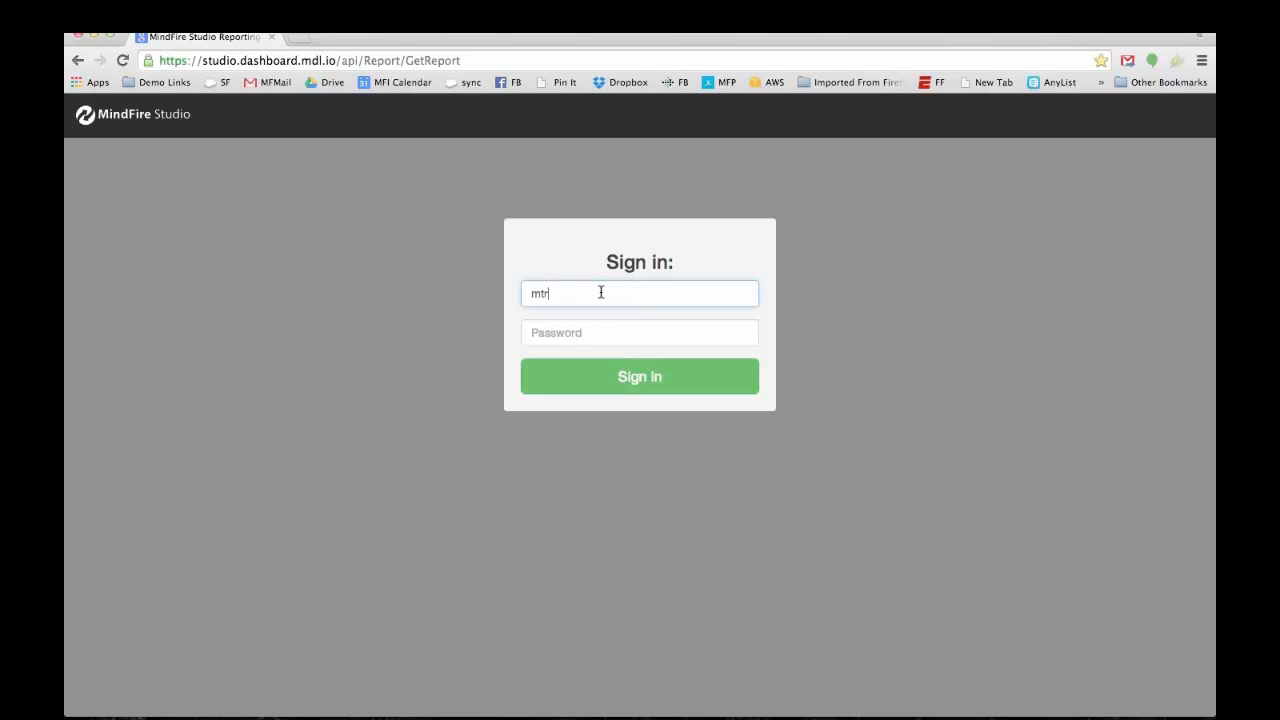
pyautogui.press('Tab')
pyautogui.write('*')
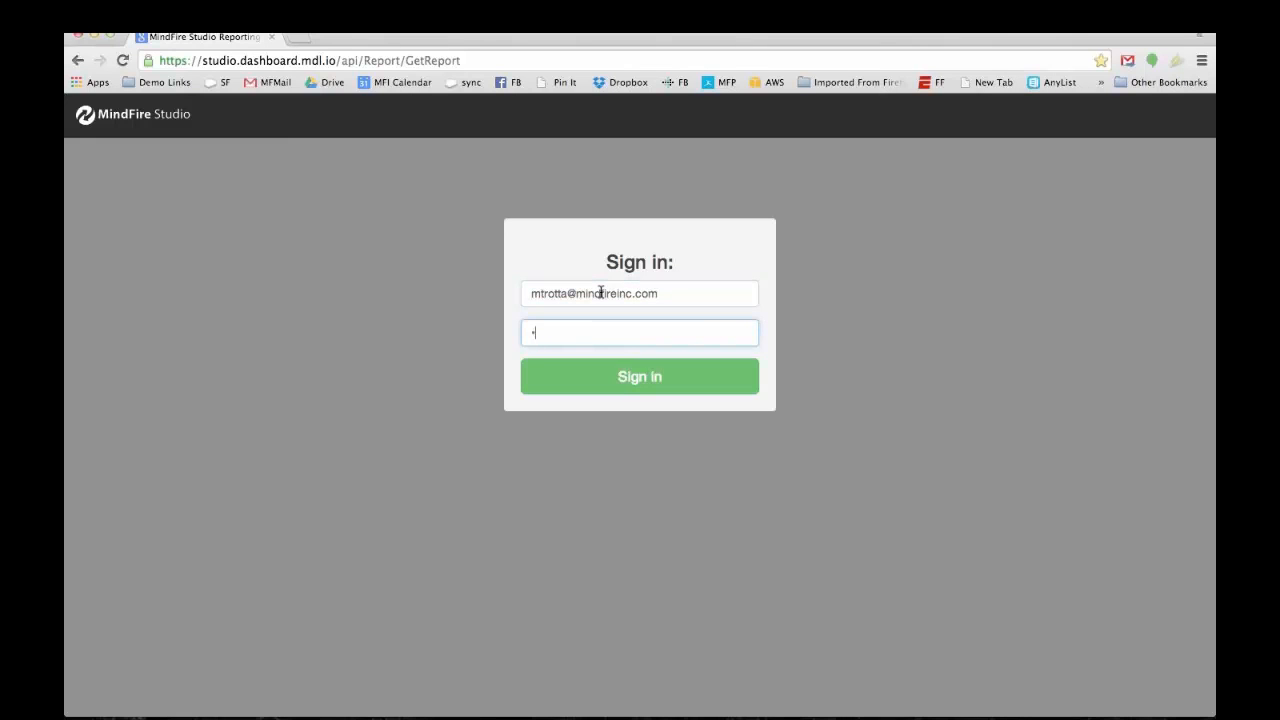
pyautogui.click(654, 382)
pyautogui.click(918, 113)
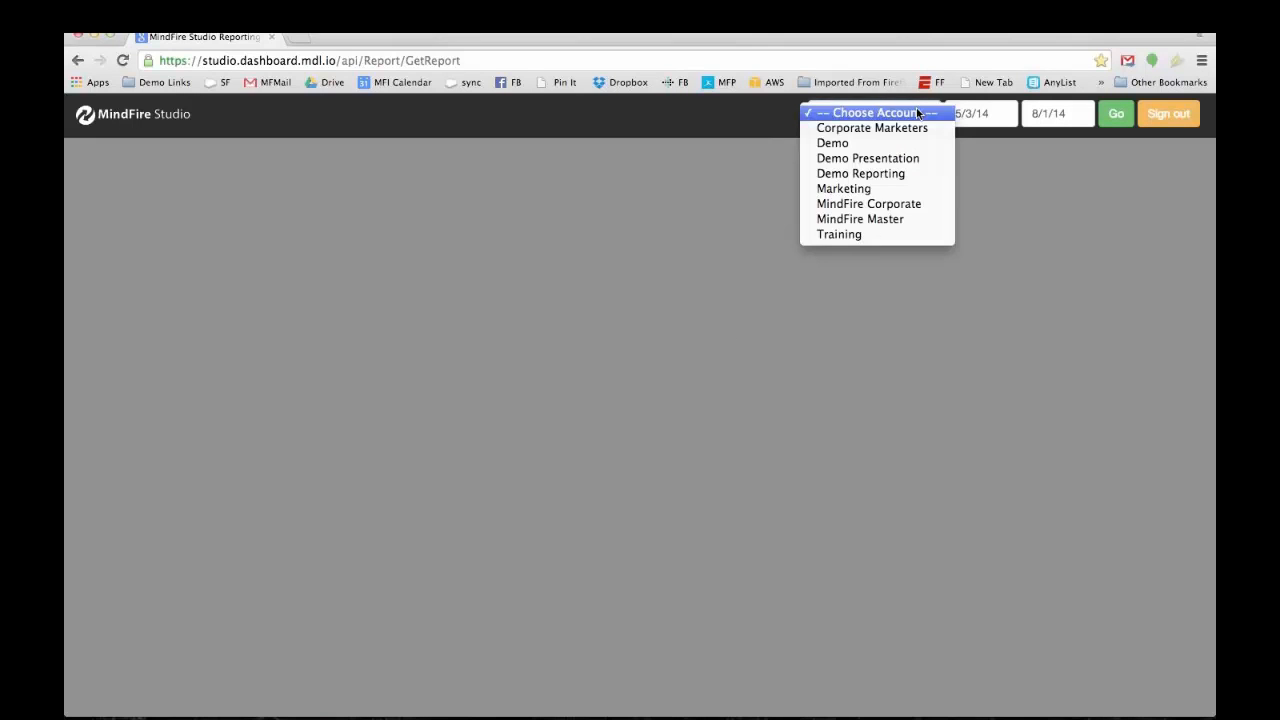
pyautogui.click(861, 220)
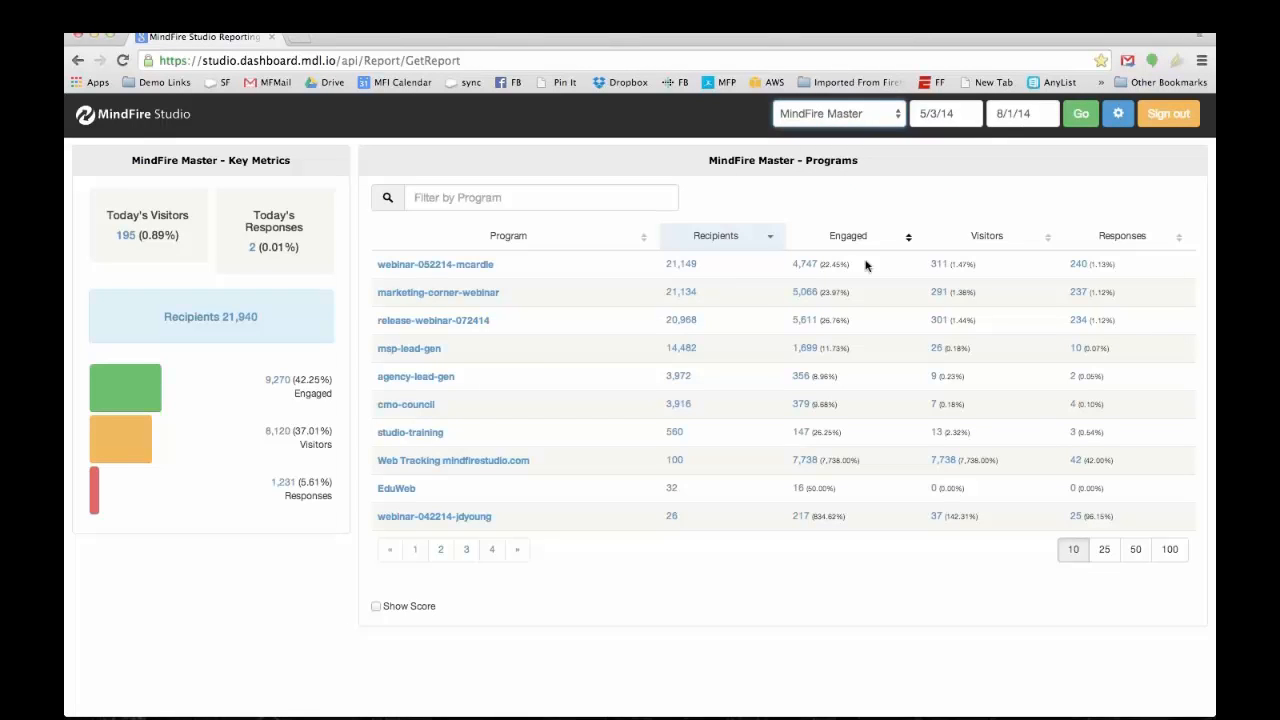
# Step: Change the report's start date to 7/3/14 so it covers 7/3/14–8/1/14
pyautogui.click(924, 113)
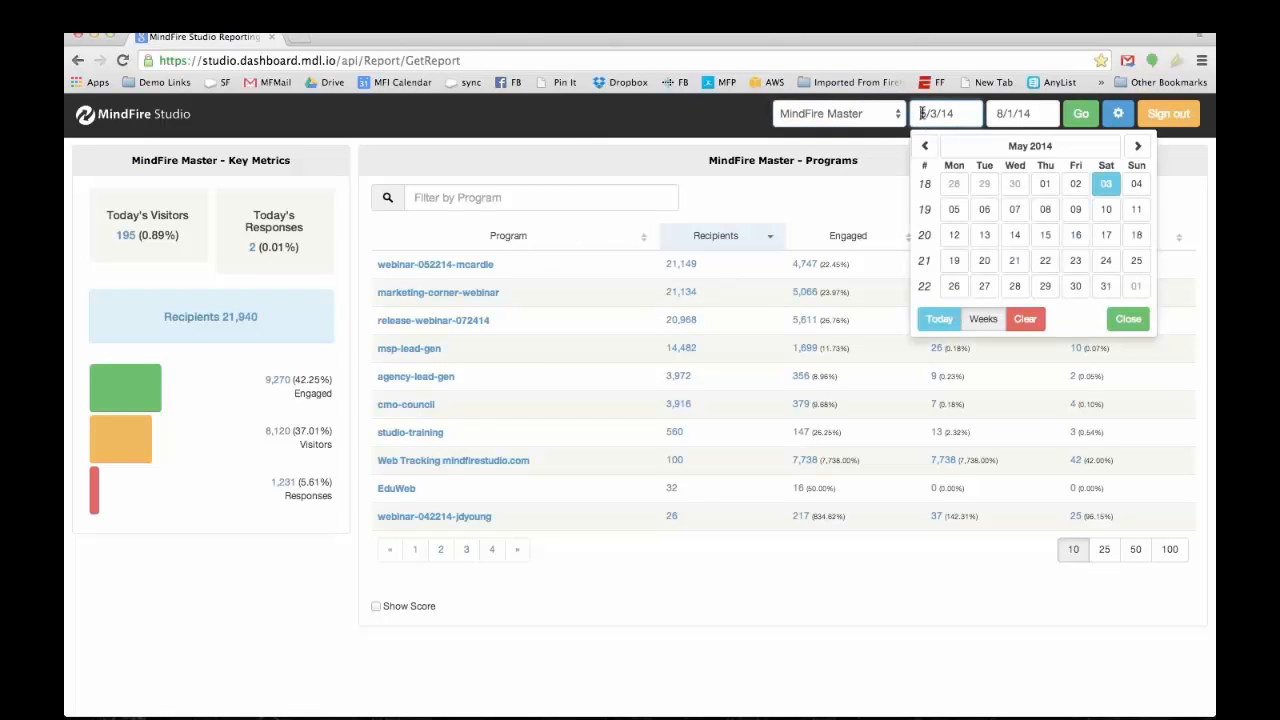
pyautogui.write('7')
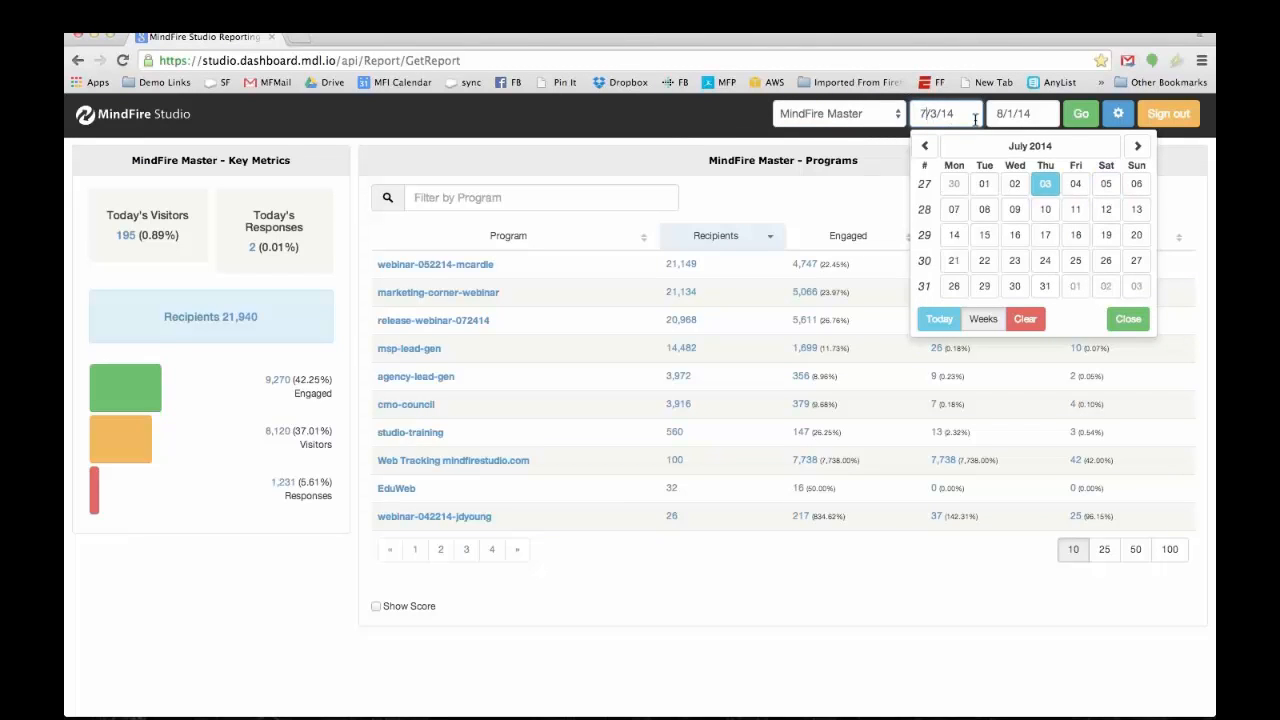
pyautogui.click(1081, 115)
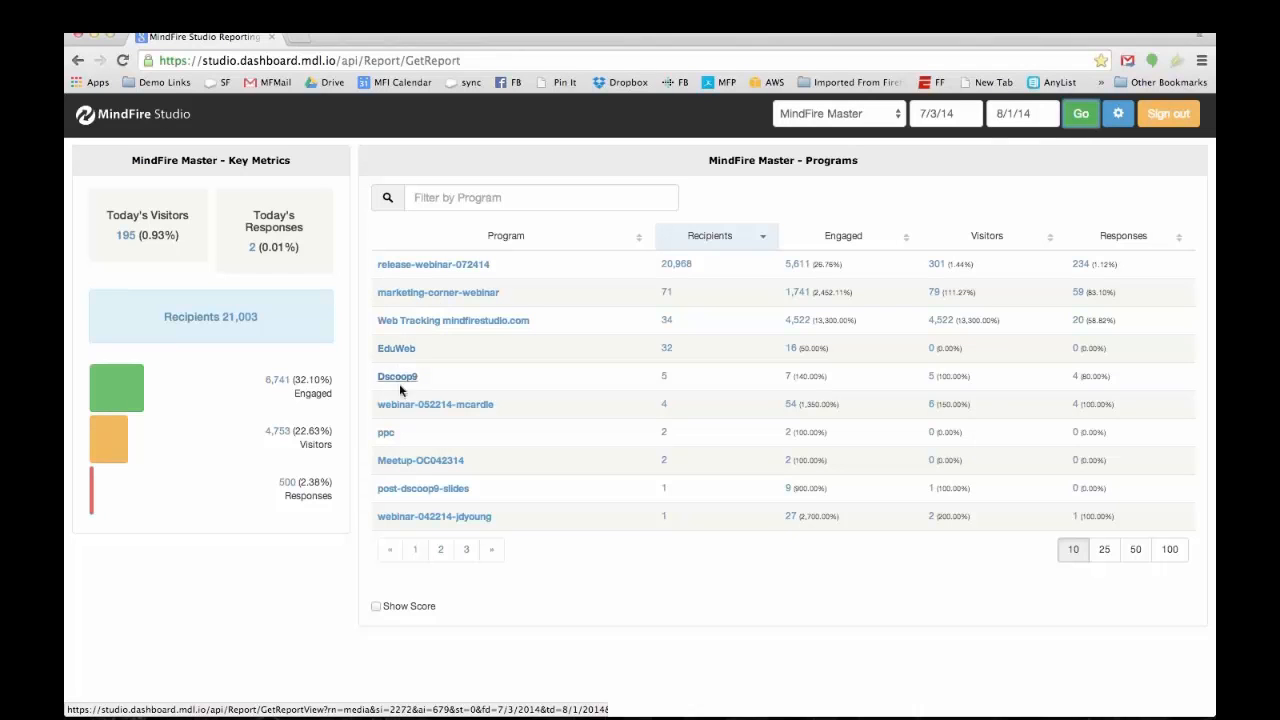
# Step: Open release-webinar-072414's program report and its Email statistics
pyautogui.click(437, 266)
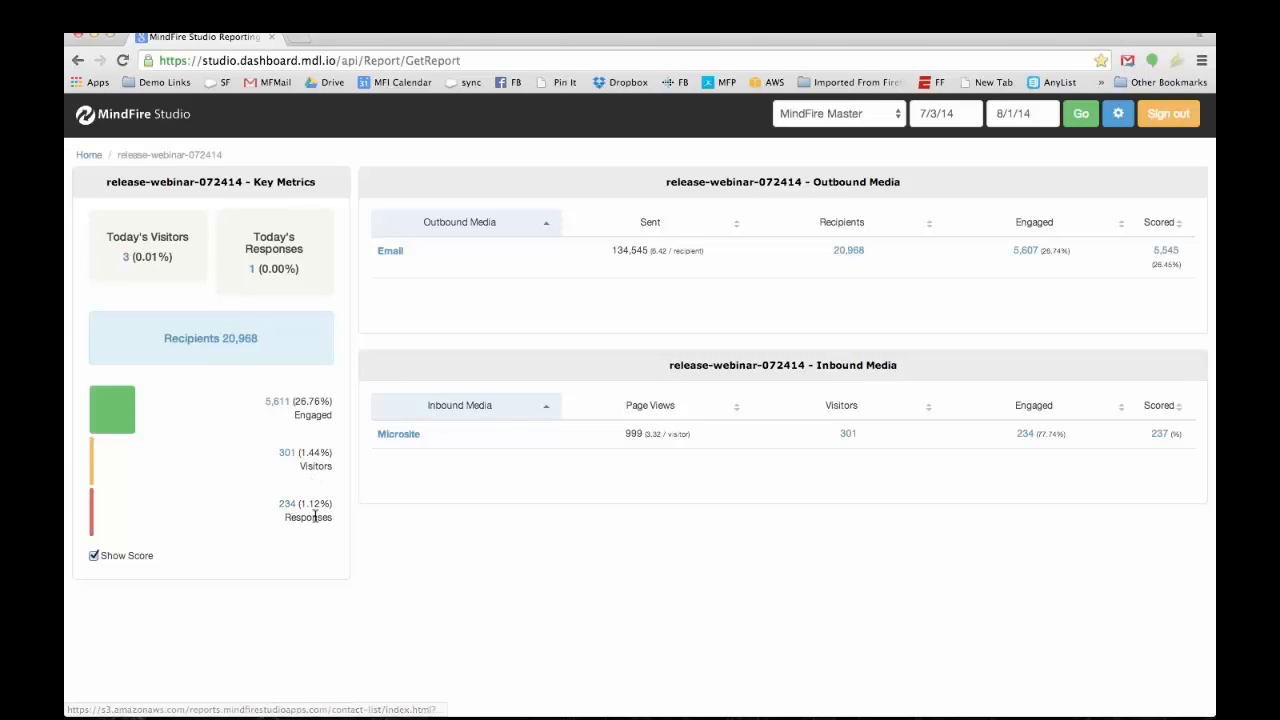
pyautogui.click(390, 254)
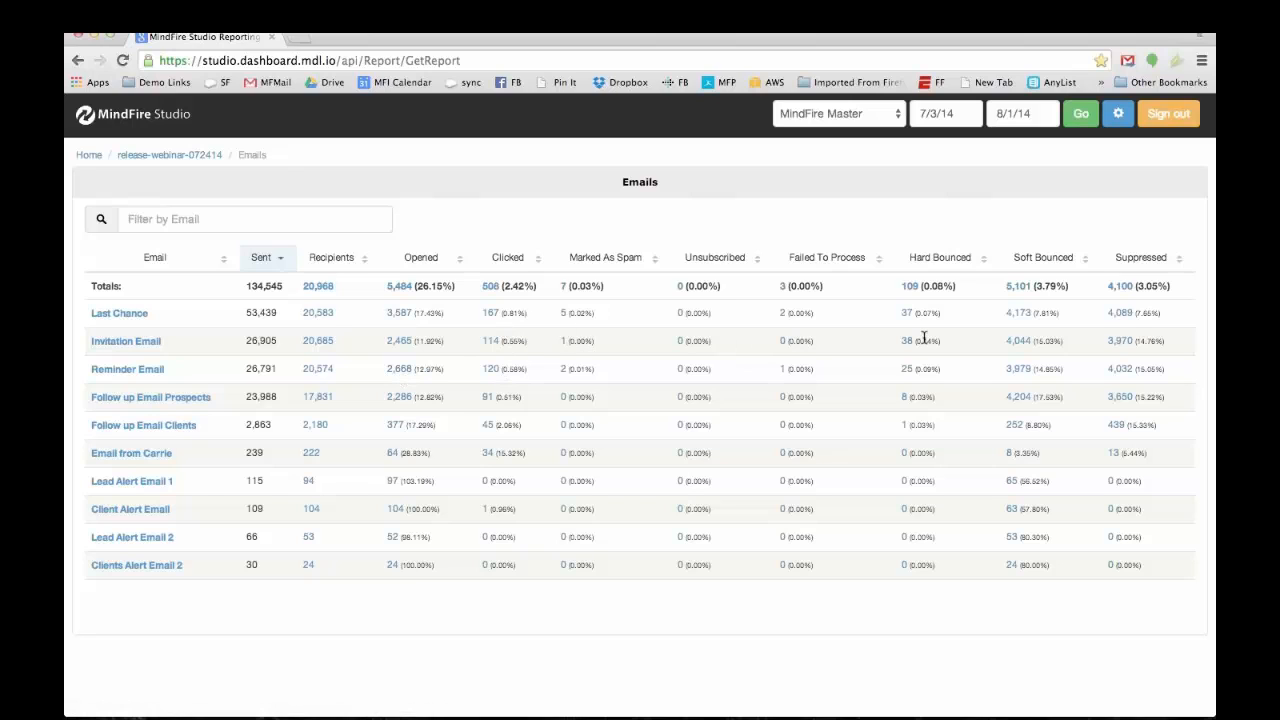
# Step: List the 114 Invitation Email clickers, sort by Lifetime Score, and open the top contact
pyautogui.click(491, 344)
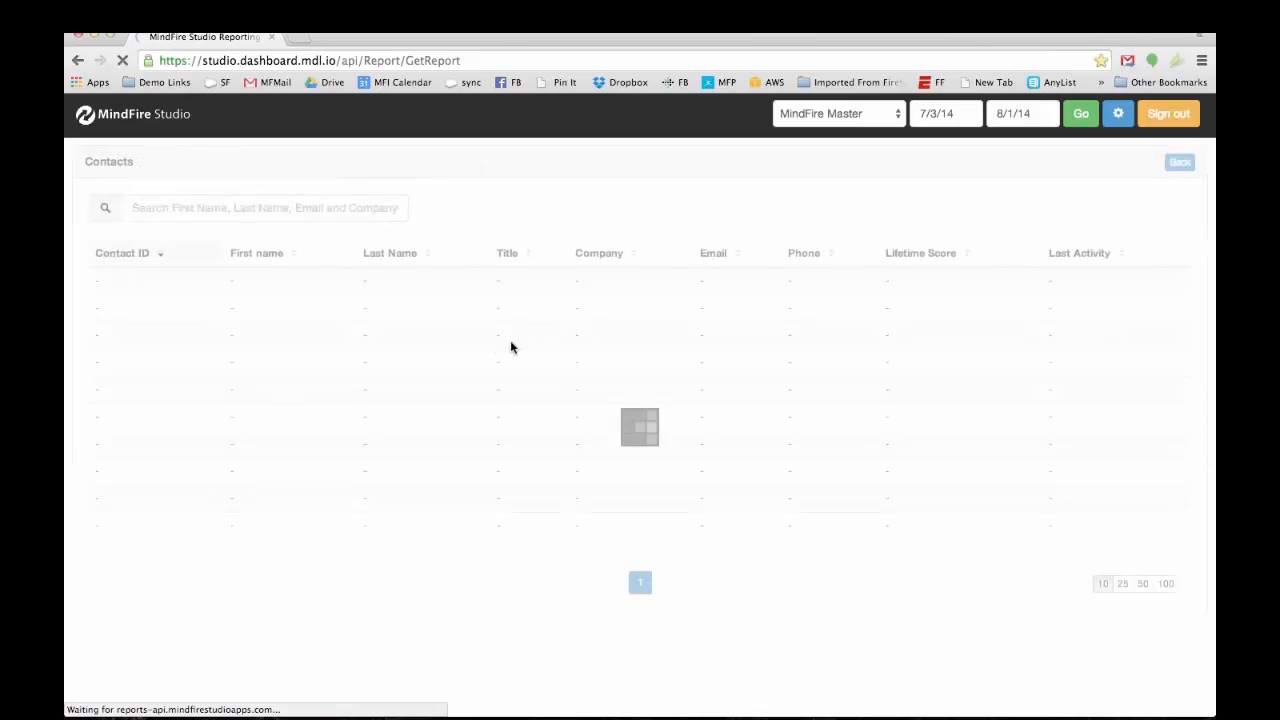
pyautogui.click(924, 259)
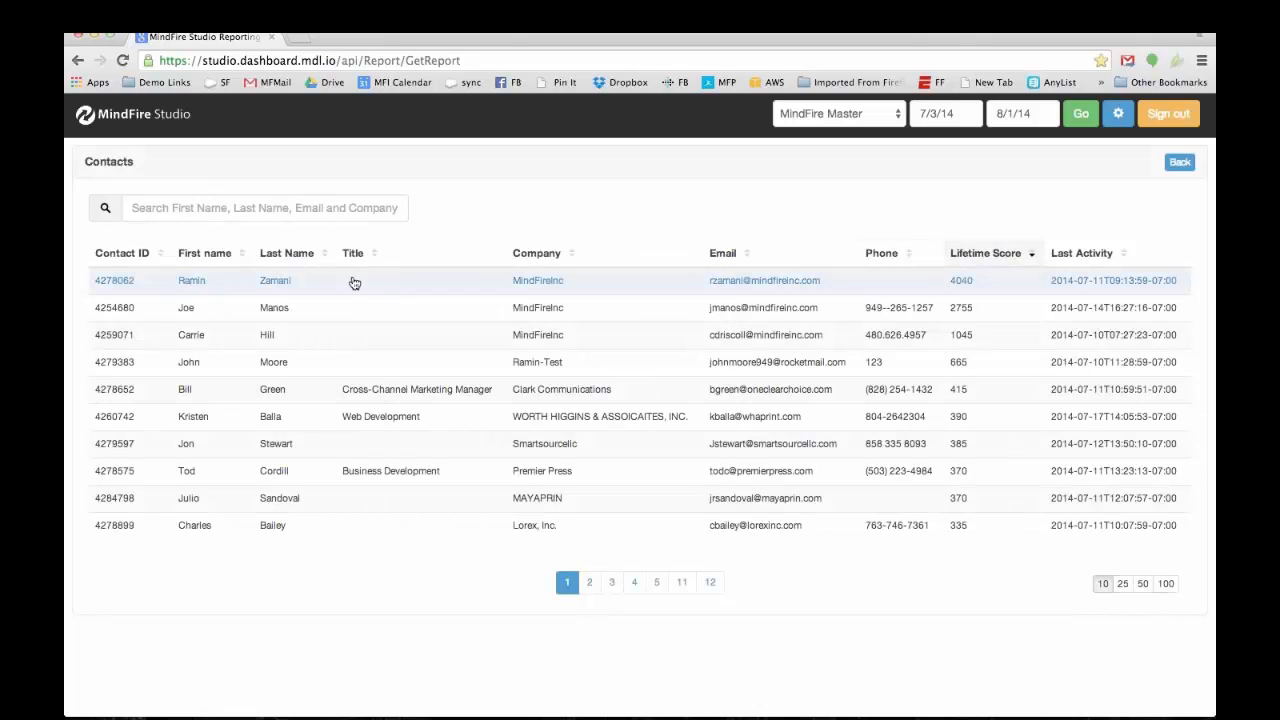
pyautogui.click(116, 283)
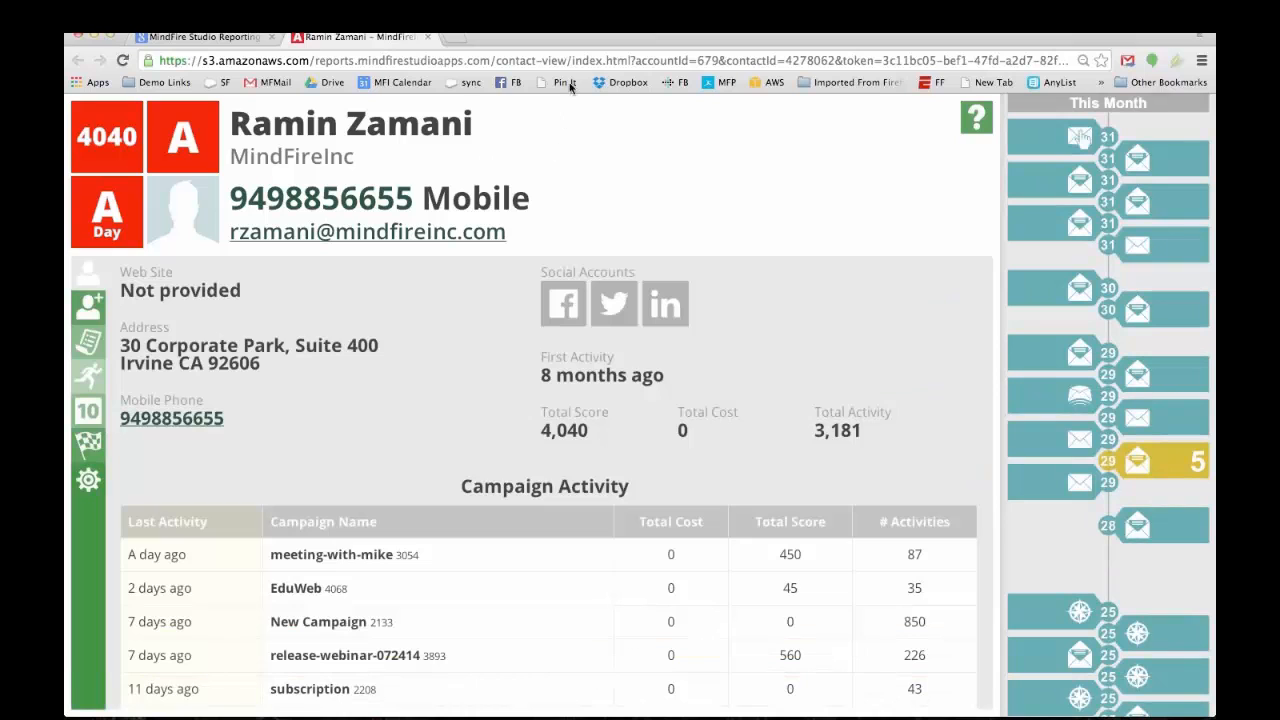
# Step: Reposition the browser window and scroll through the contact's campaign activity
pyautogui.moveTo(537, 40); pyautogui.dragTo(559, 40)
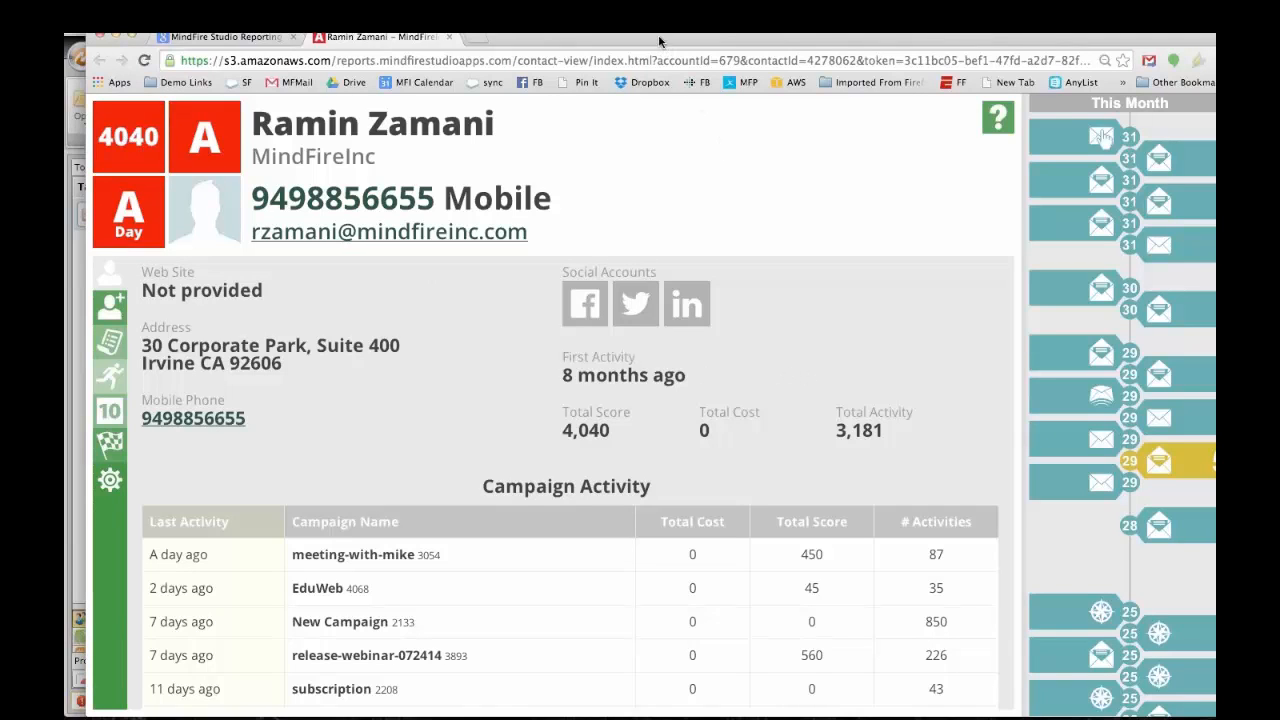
pyautogui.moveTo(637, 41); pyautogui.dragTo(626, 53)
pyautogui.scroll(-7, 603, 646)
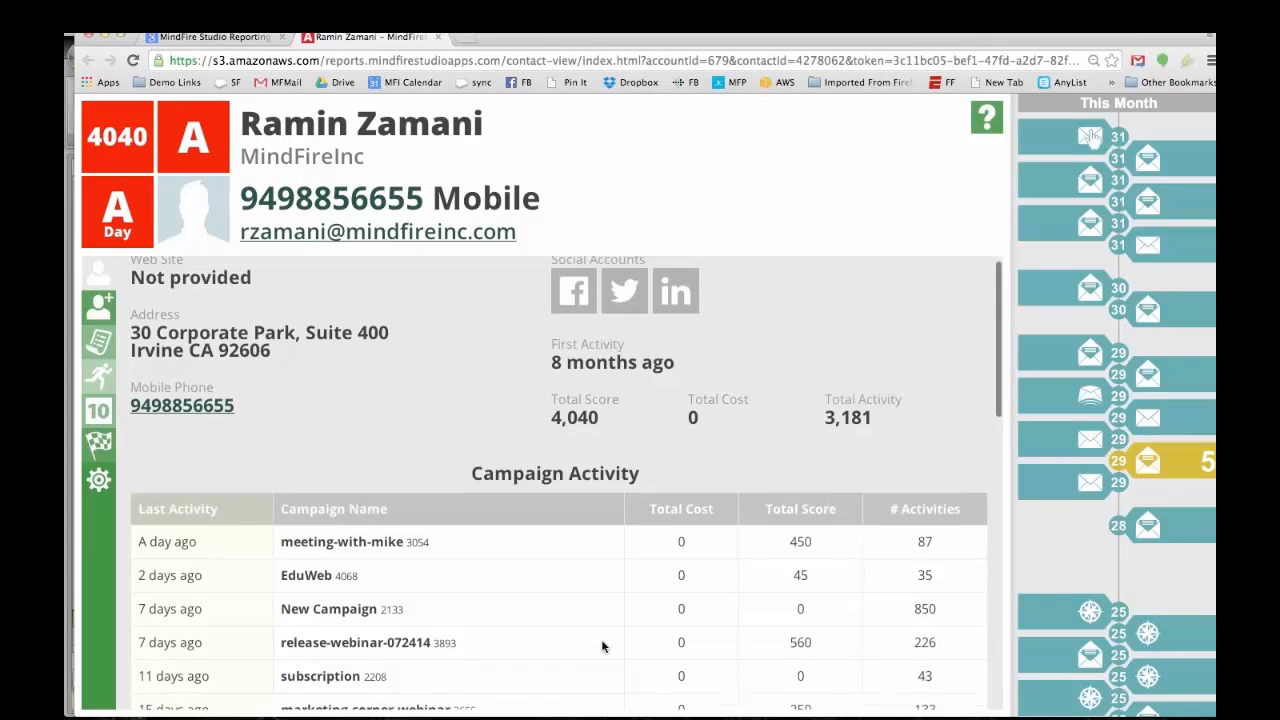
pyautogui.scroll(-7, 590, 645)
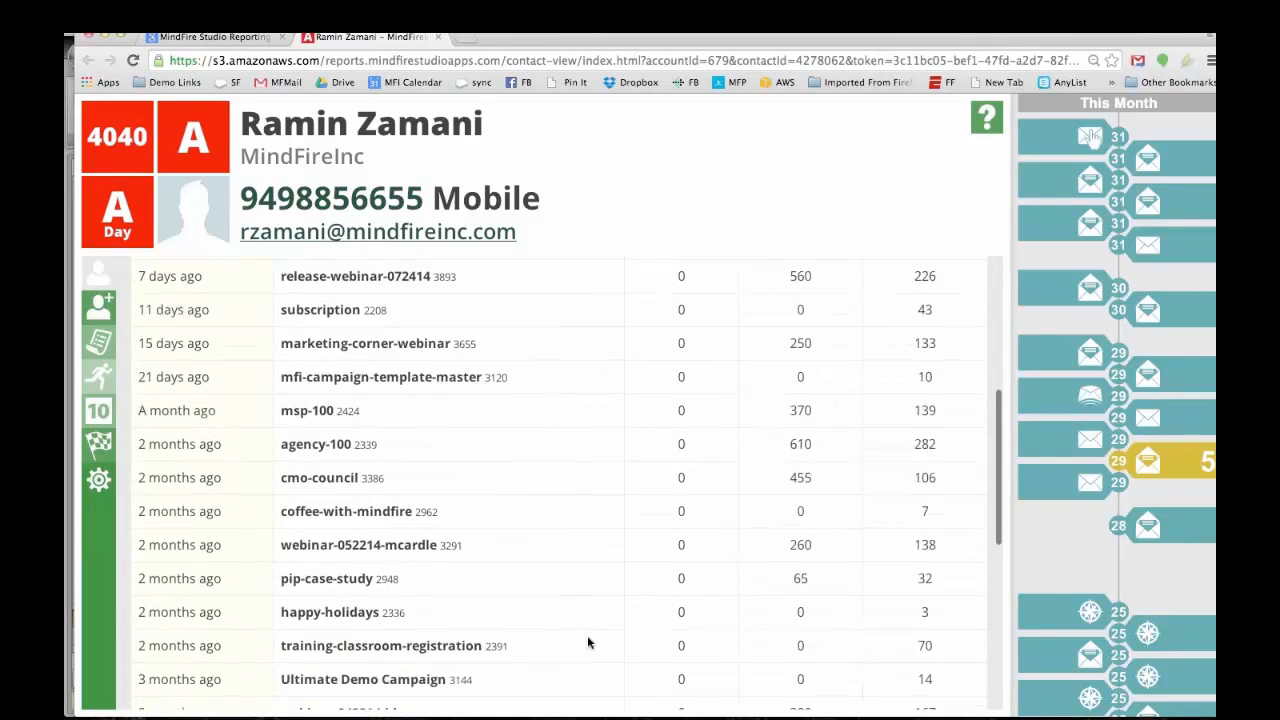
pyautogui.scroll(-3, 530, 625)
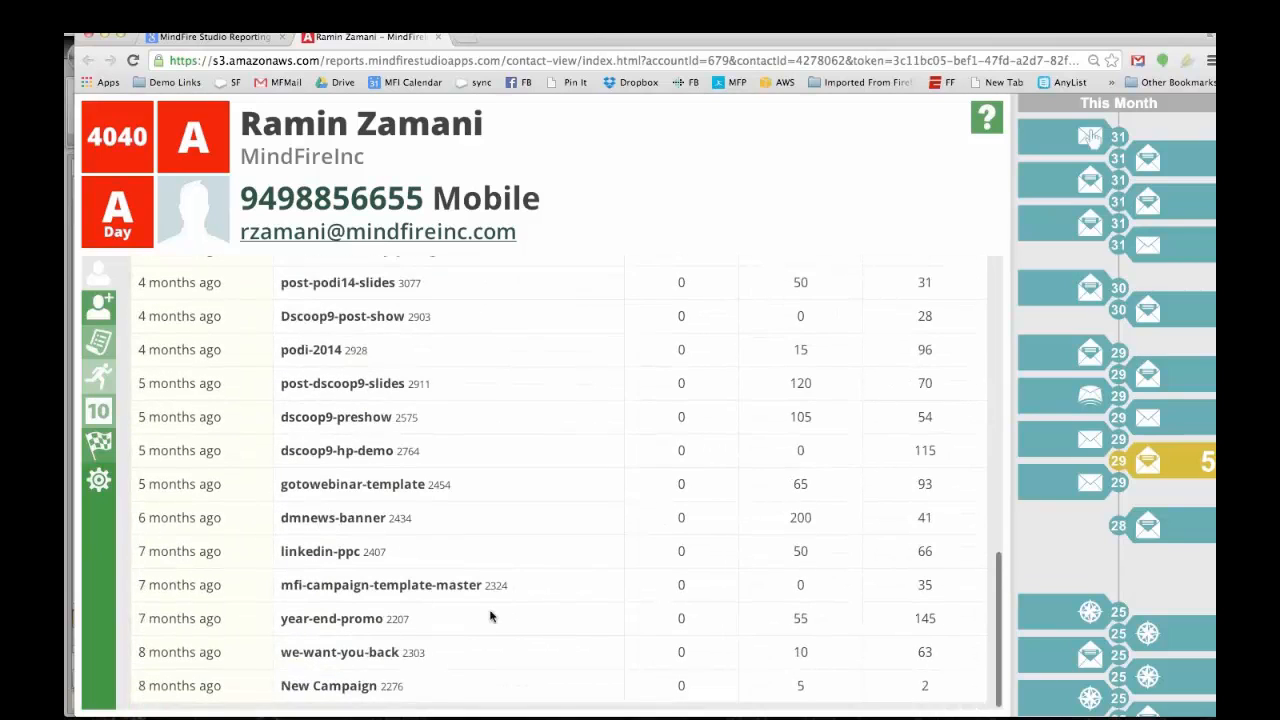
pyautogui.scroll(3, 405, 455)
pyautogui.scroll(6, 405, 455)
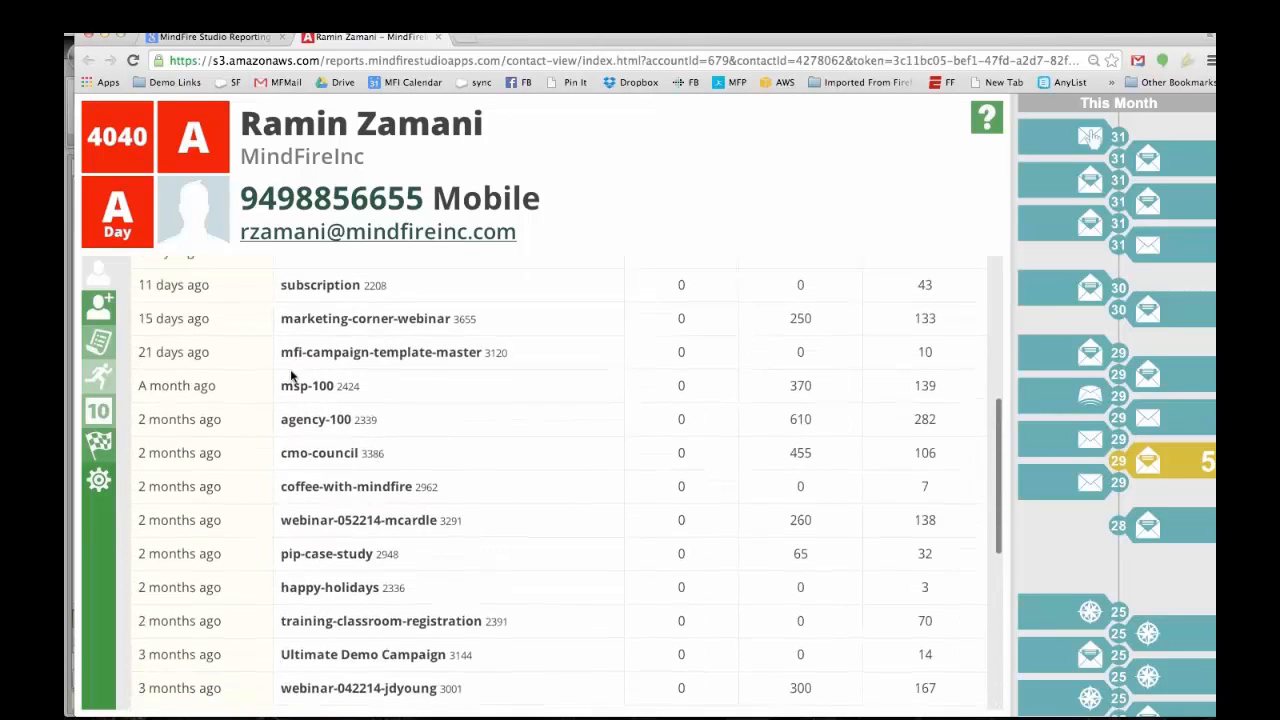
# Step: Review the contact's standard contact fields
pyautogui.click(105, 312)
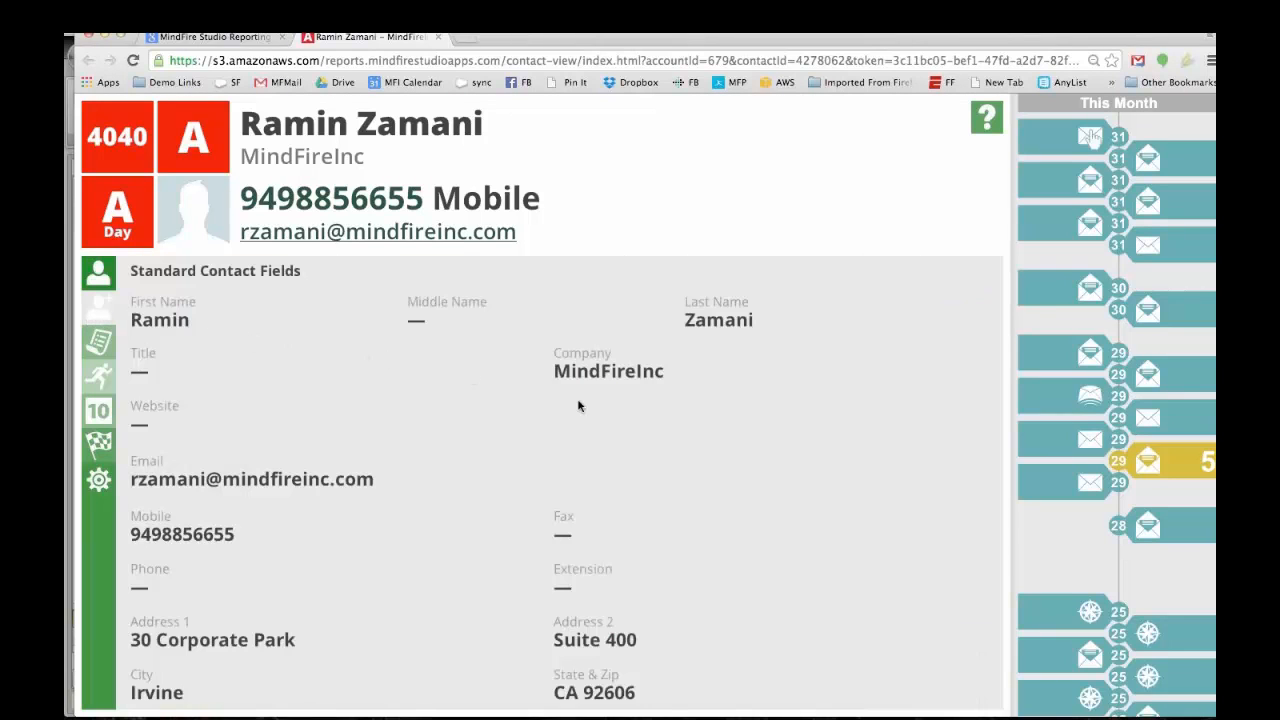
pyautogui.scroll(-1, 540, 413)
pyautogui.scroll(-2, 540, 413)
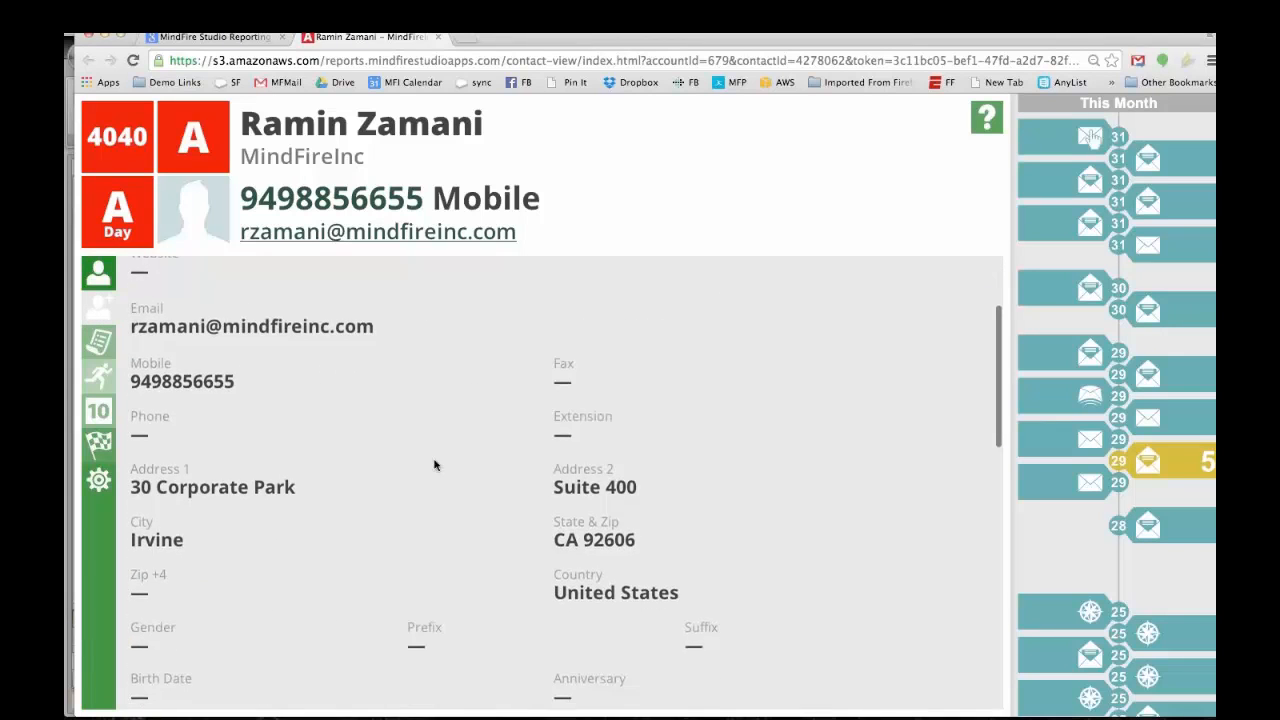
# Step: Expand the subscription and marketing-corner-webinar form responses, then view the Account Level Activity summary
pyautogui.click(100, 345)
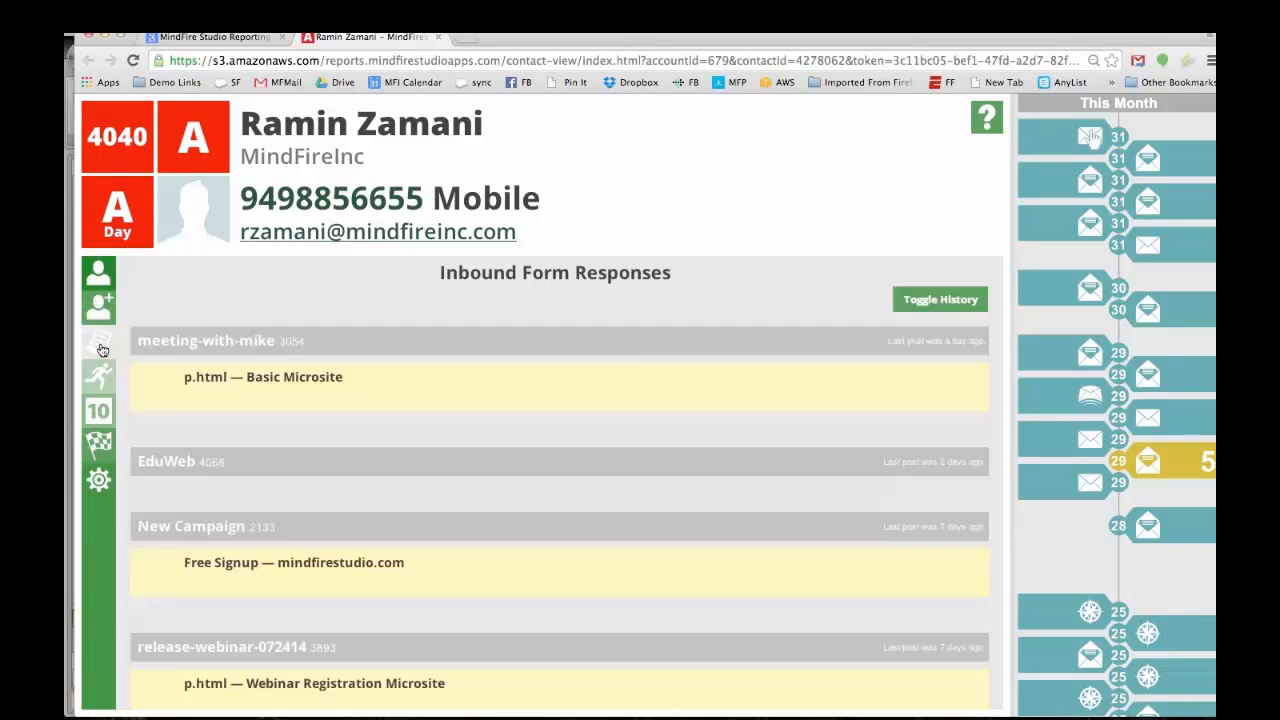
pyautogui.scroll(-1, 348, 542)
pyautogui.scroll(-6, 346, 541)
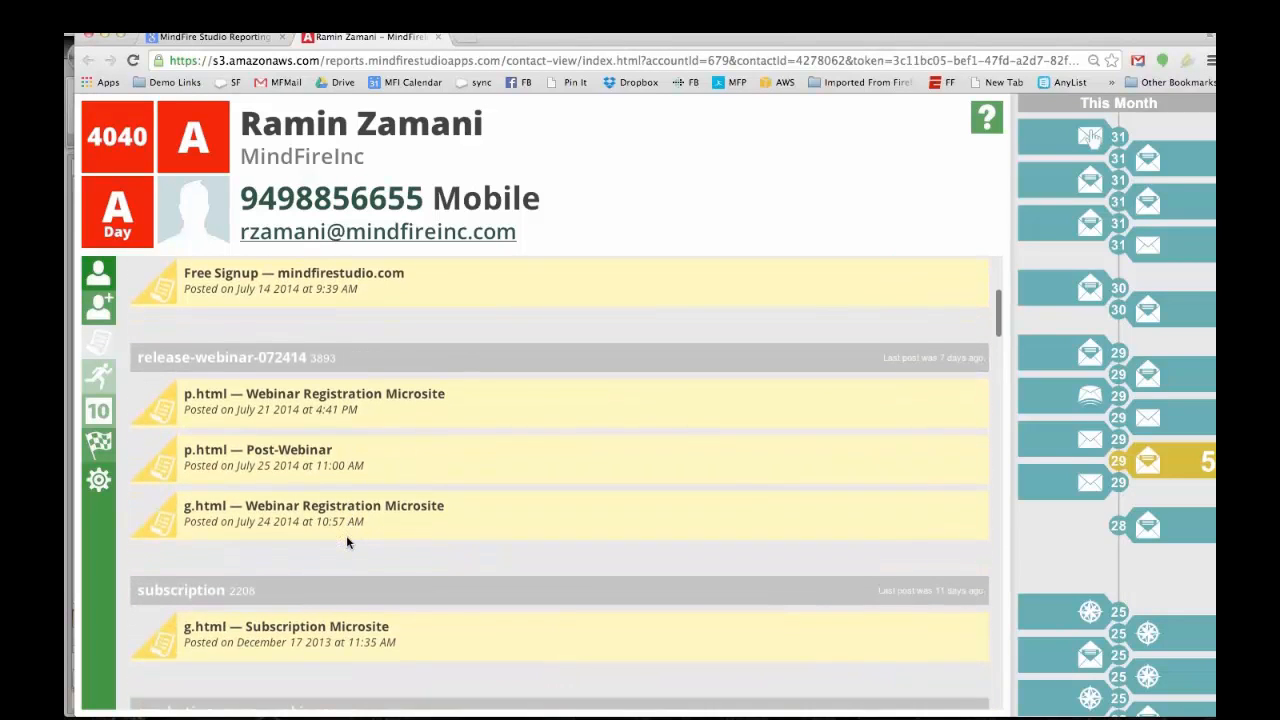
pyautogui.scroll(-4, 346, 535)
pyautogui.click(315, 499)
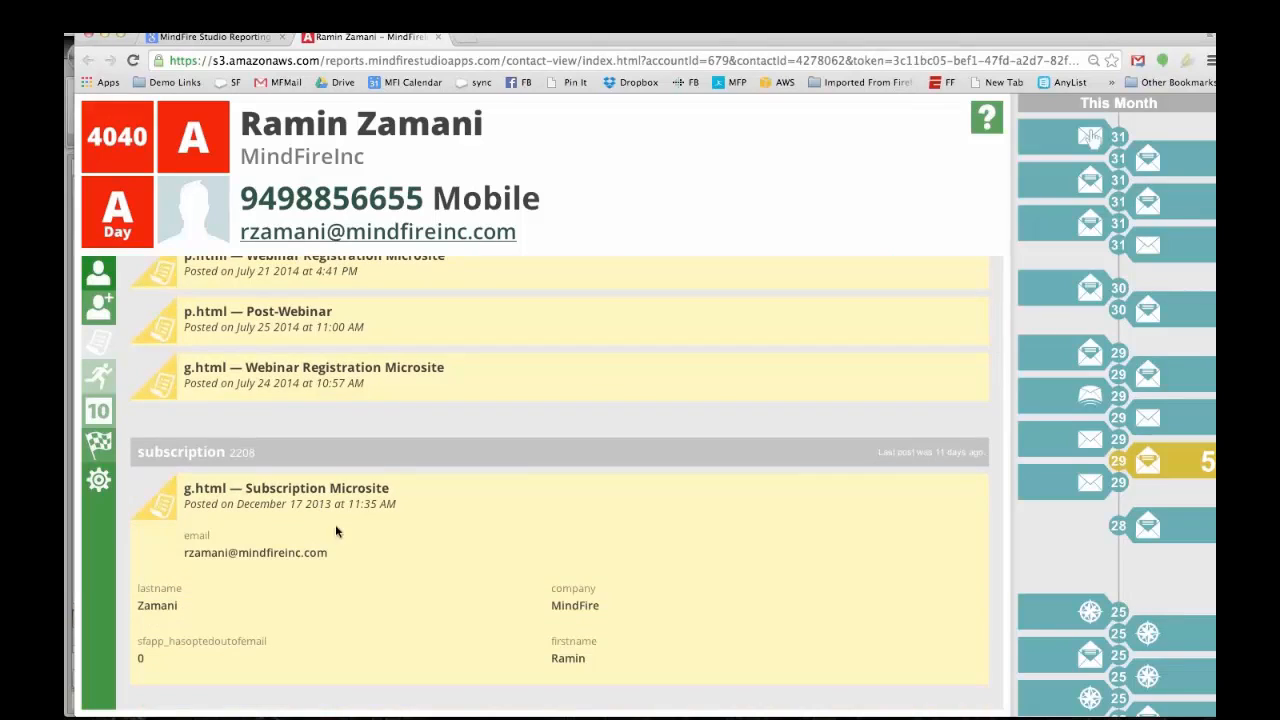
pyautogui.scroll(-2, 272, 578)
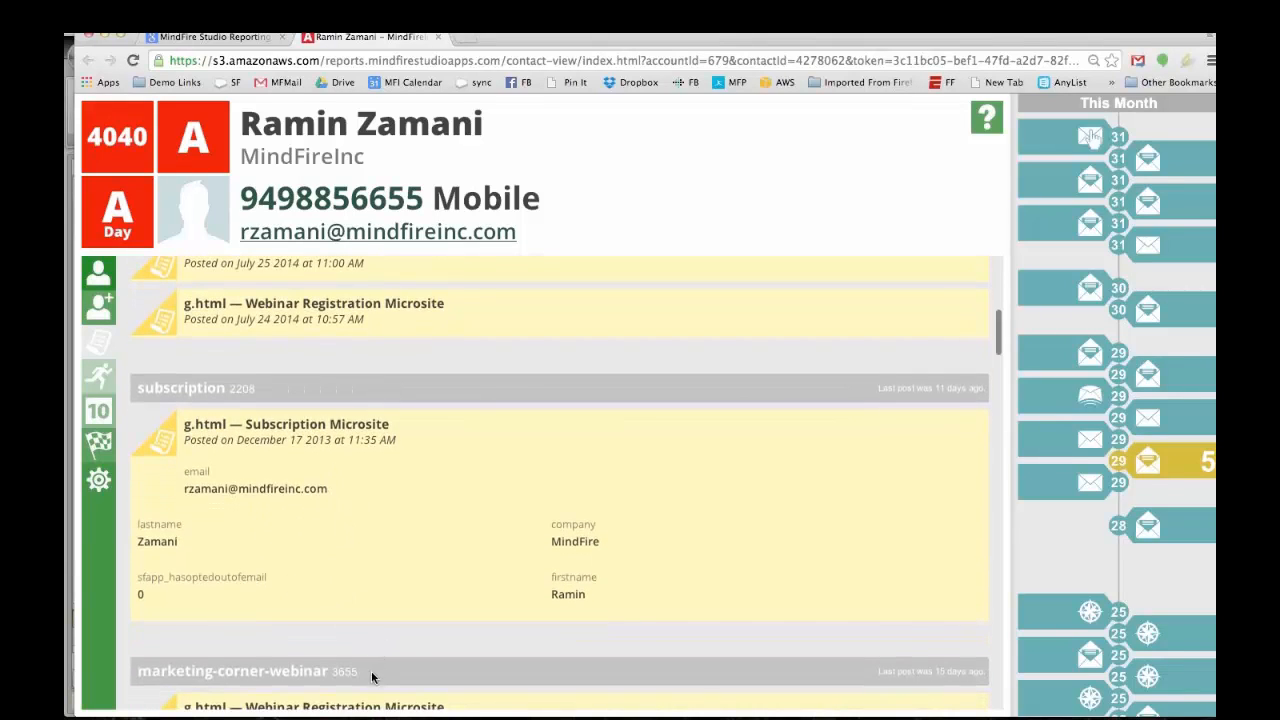
pyautogui.scroll(-3, 373, 665)
pyautogui.click(361, 620)
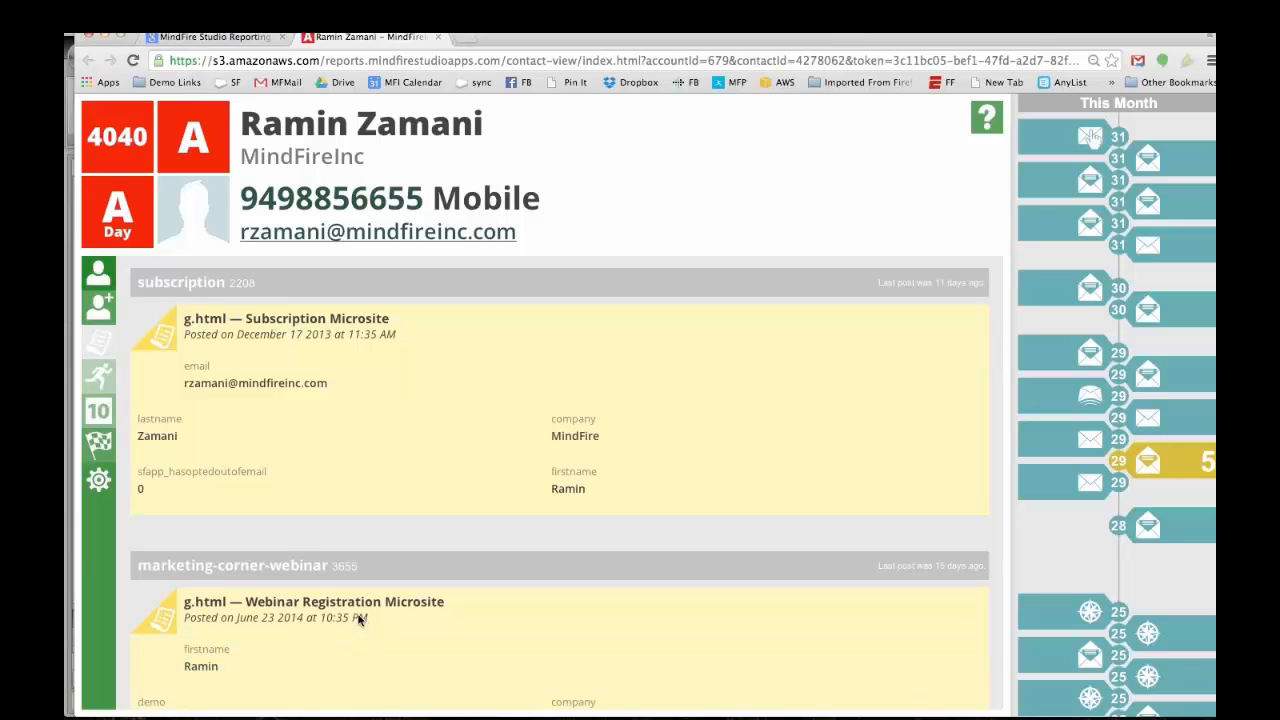
pyautogui.click(100, 378)
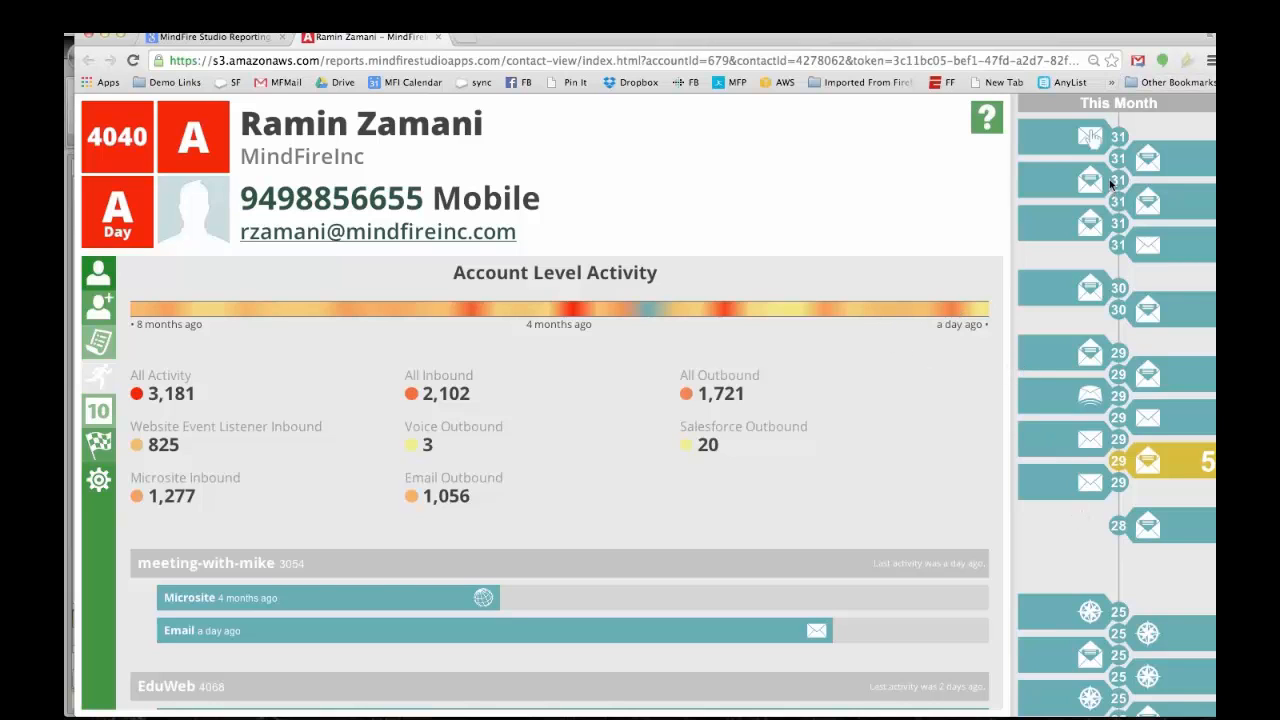
# Step: Scroll through the contact's activity timeline, then close the contact tab with Cmd+W
pyautogui.scroll(3, 1102, 497)
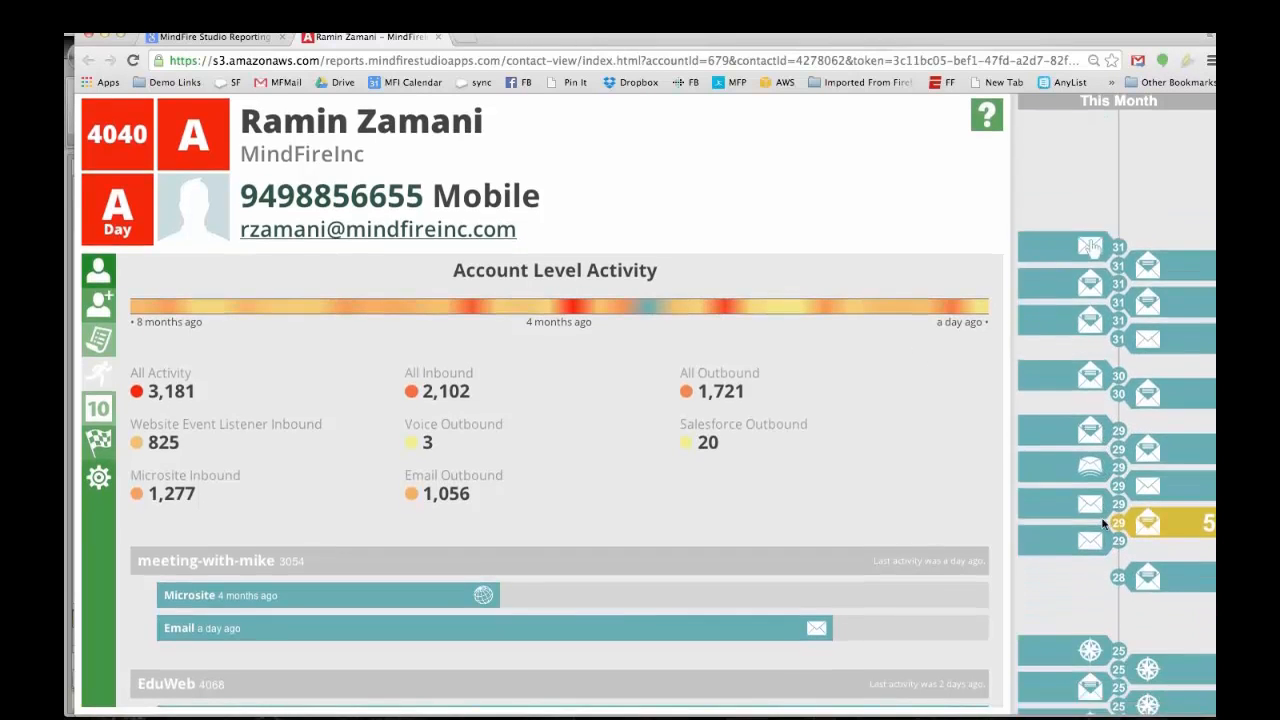
pyautogui.scroll(-5, 1103, 500)
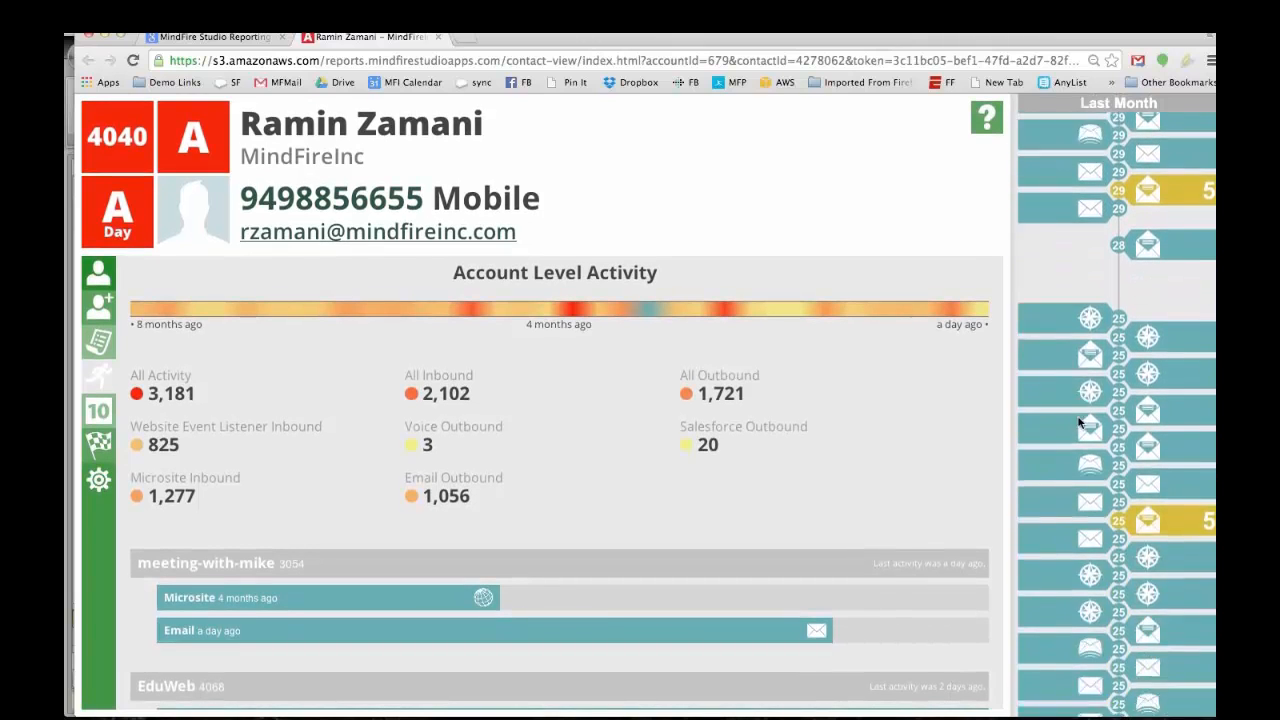
pyautogui.scroll(-3, 1078, 425)
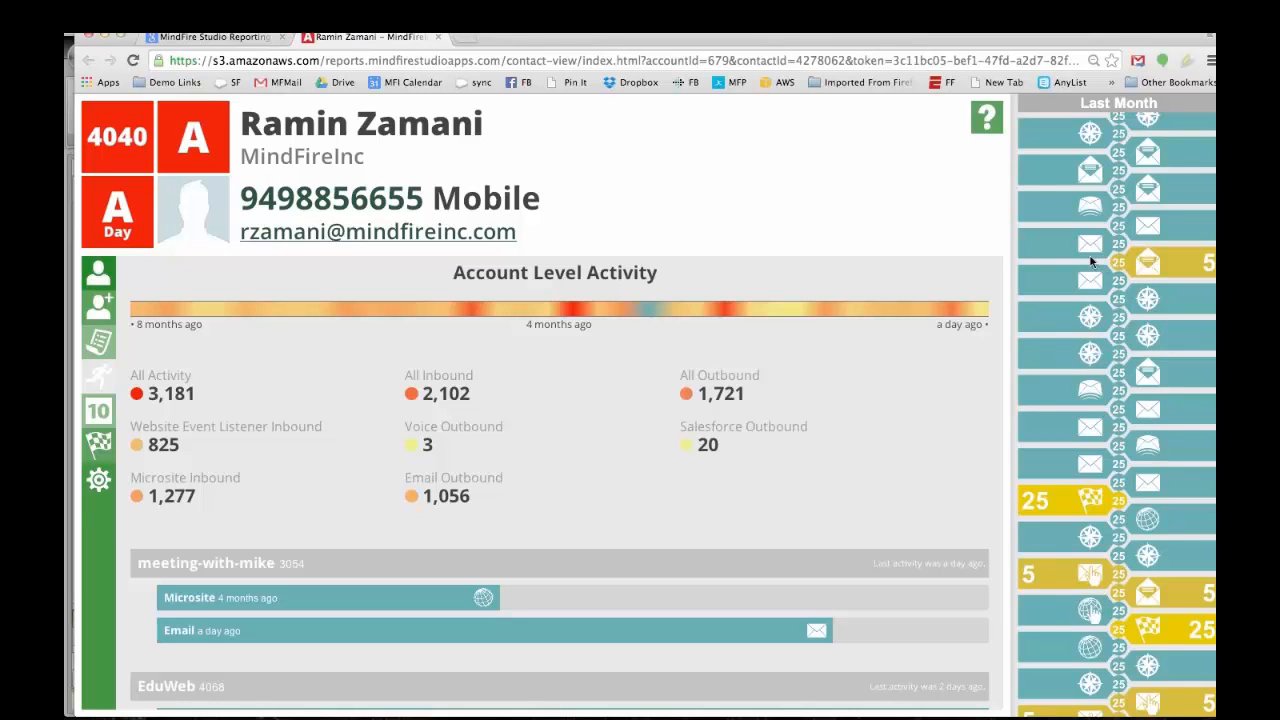
pyautogui.scroll(5, 1087, 253)
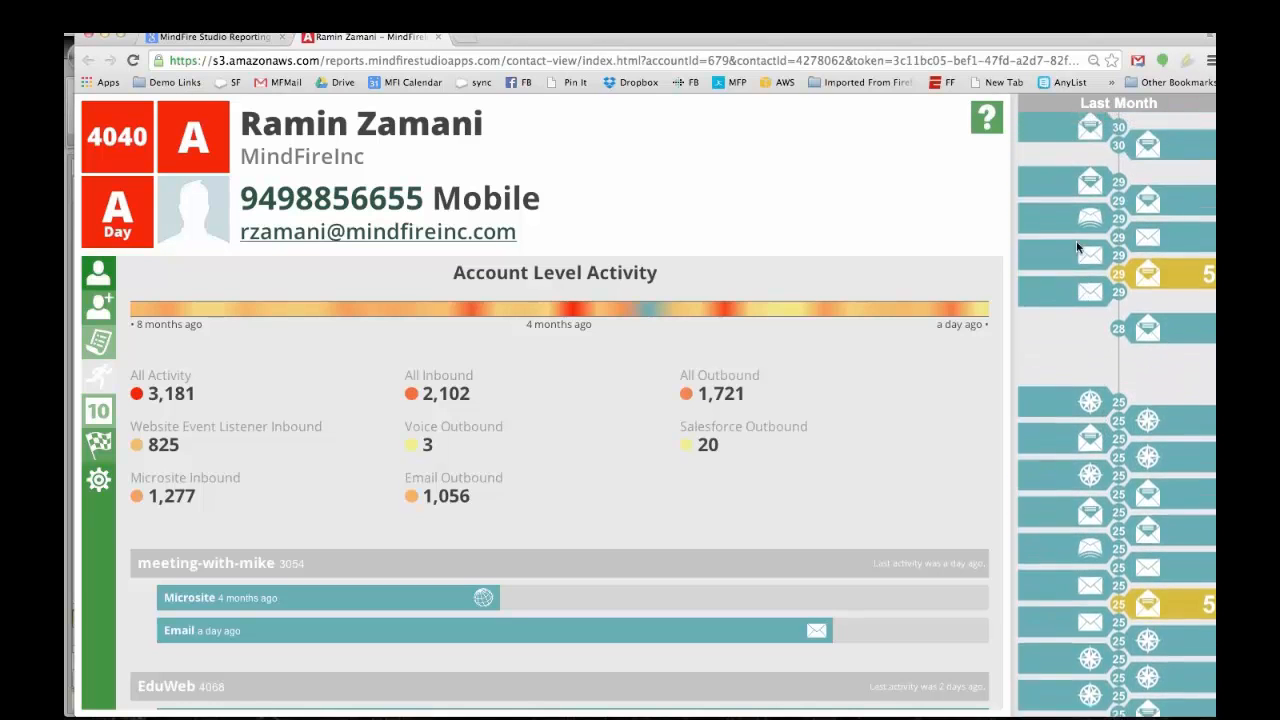
pyautogui.scroll(3, 1080, 250)
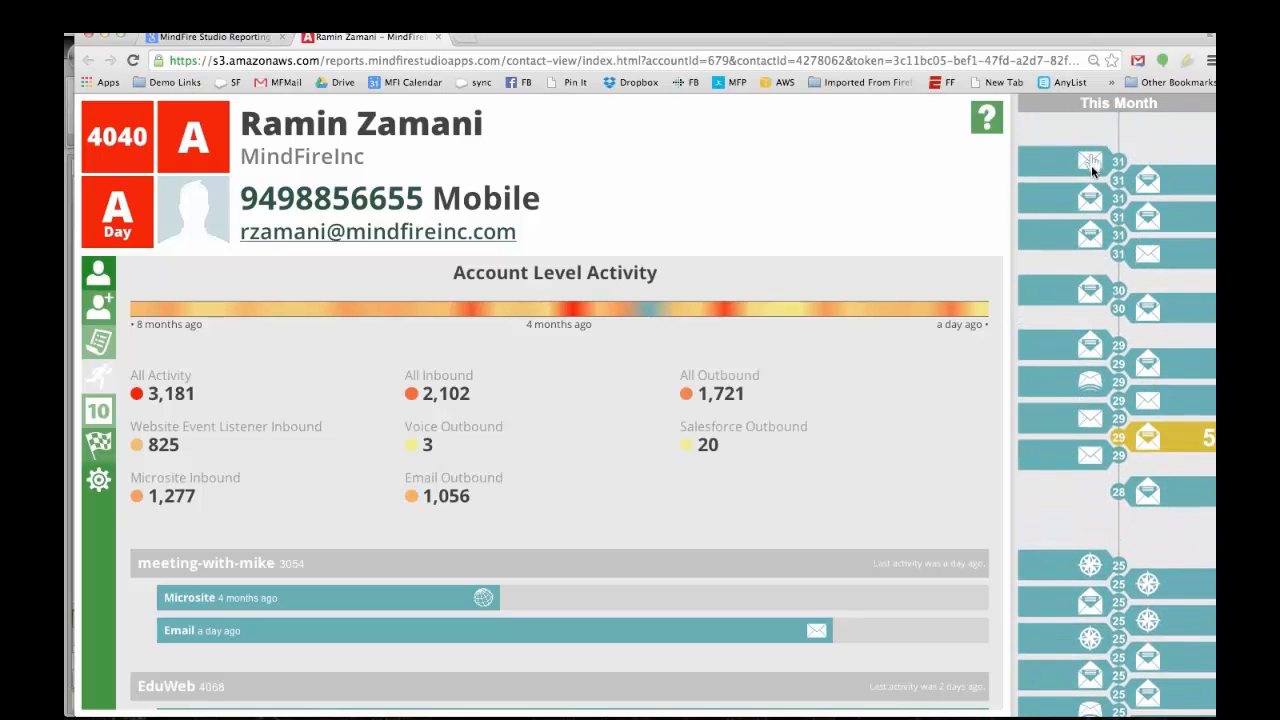
pyautogui.scroll(2, 1063, 237)
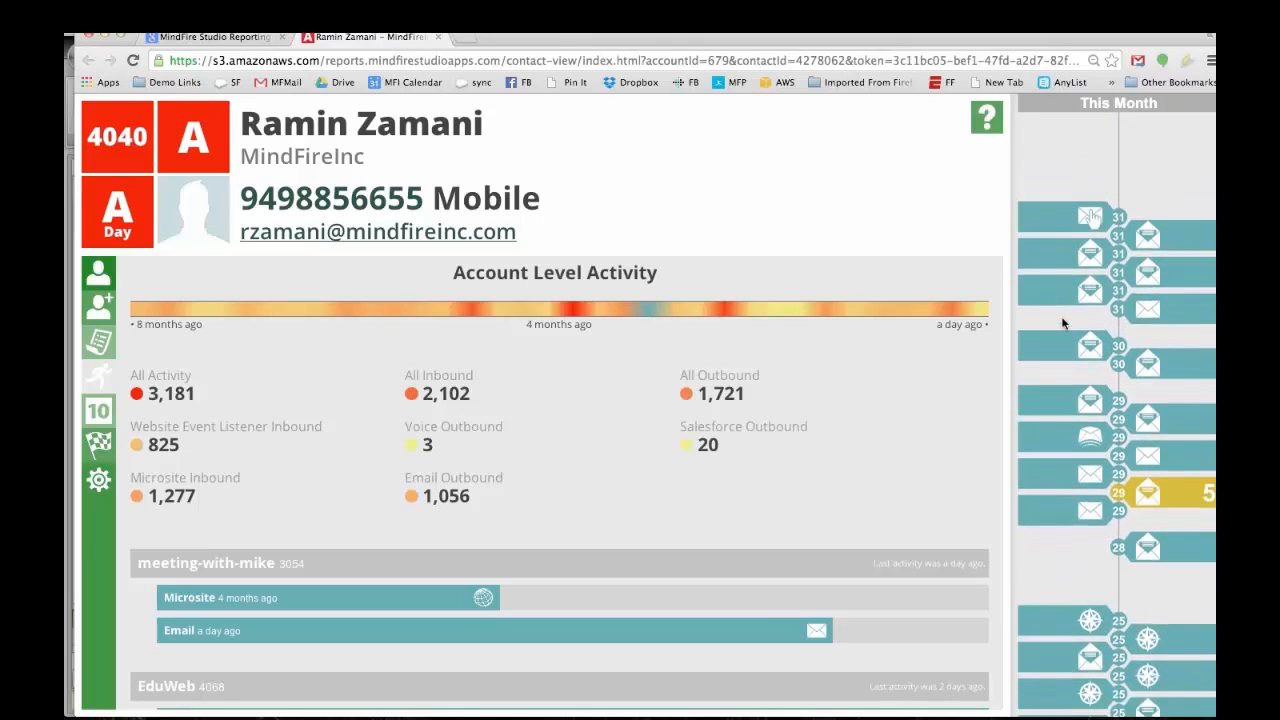
pyautogui.scroll(-10, 1063, 322)
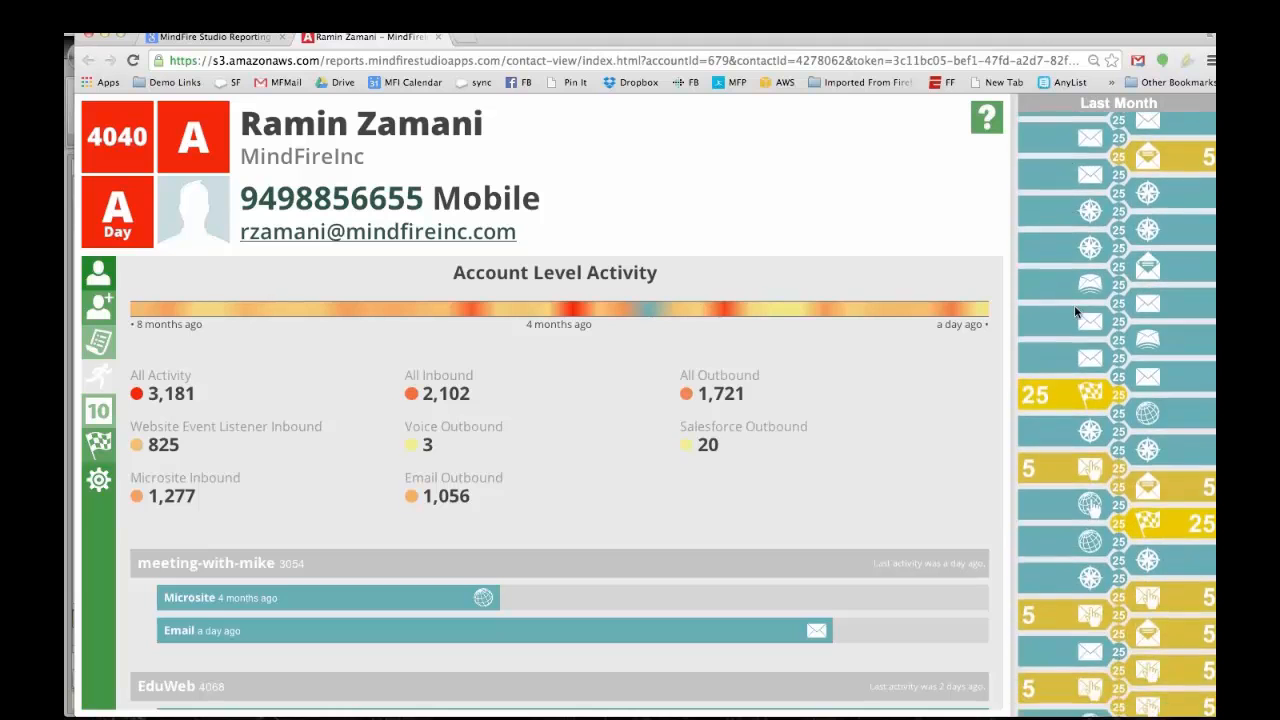
pyautogui.scroll(-2, 1075, 311)
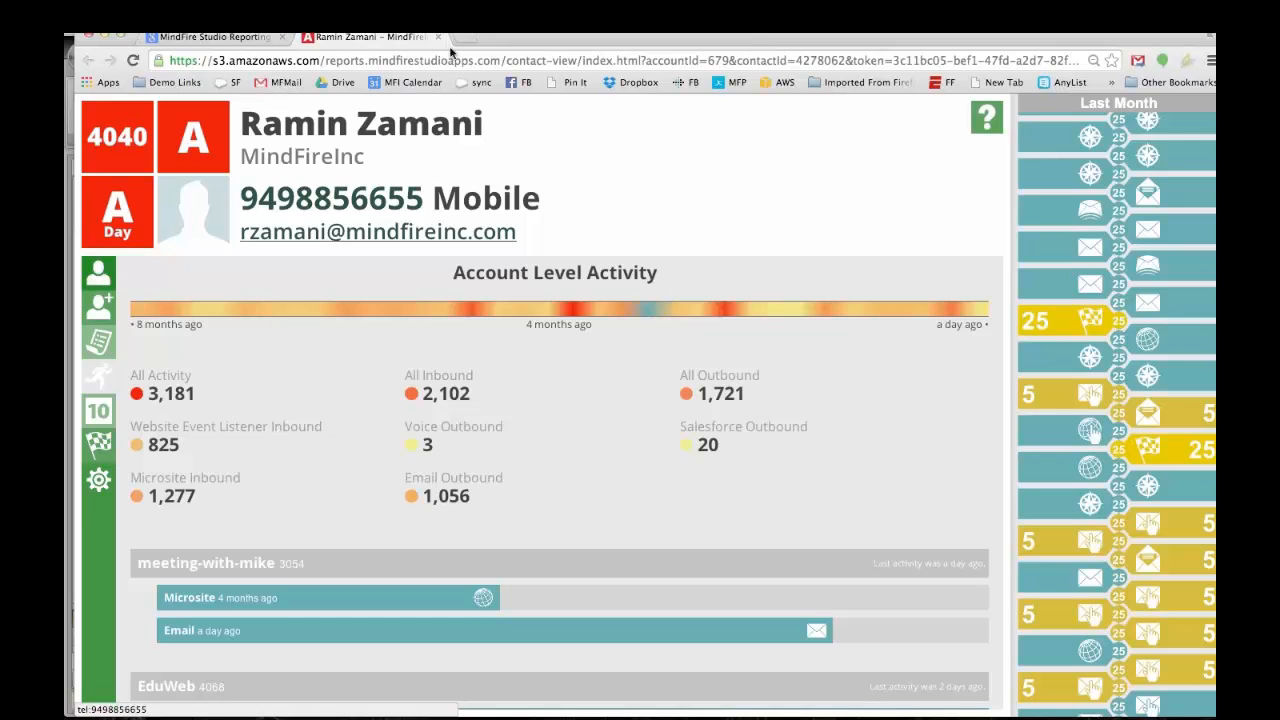
pyautogui.press('super+w')
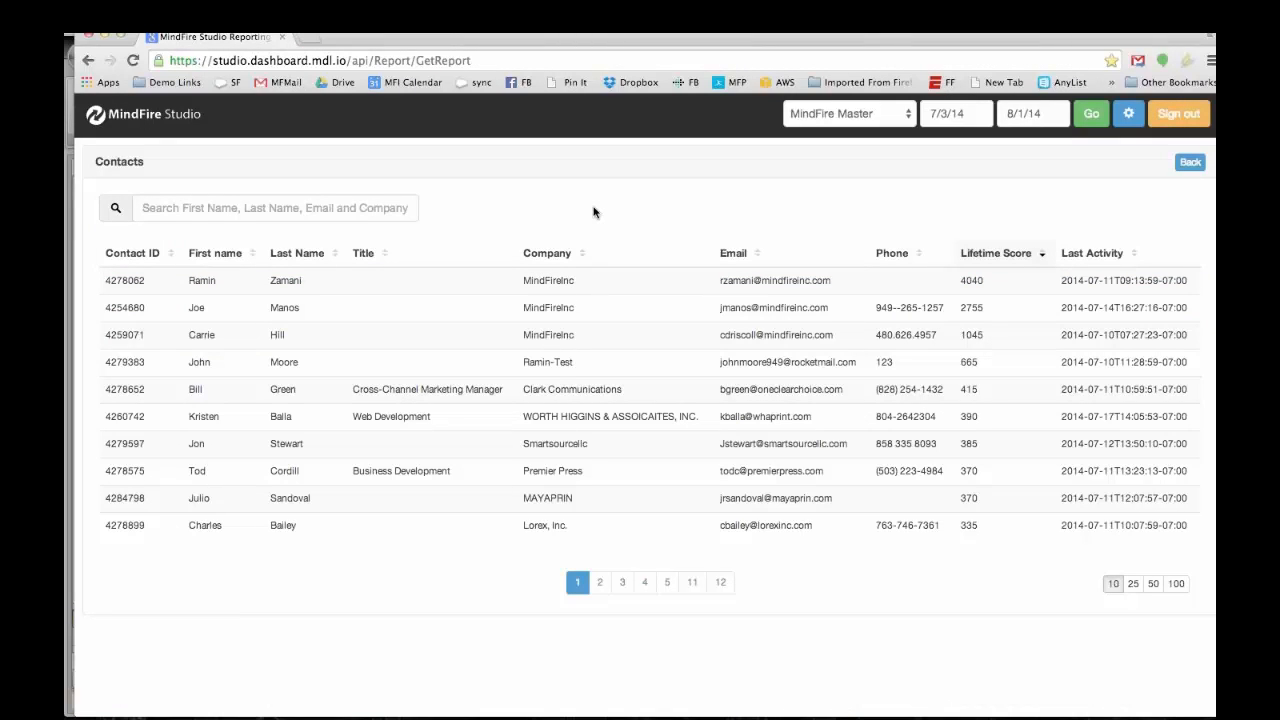
# Step: Rerun the 7/3/14–8/1/14 report, close Chrome and MindFire Studio, and open the shortdeck file
pyautogui.click(1089, 117)
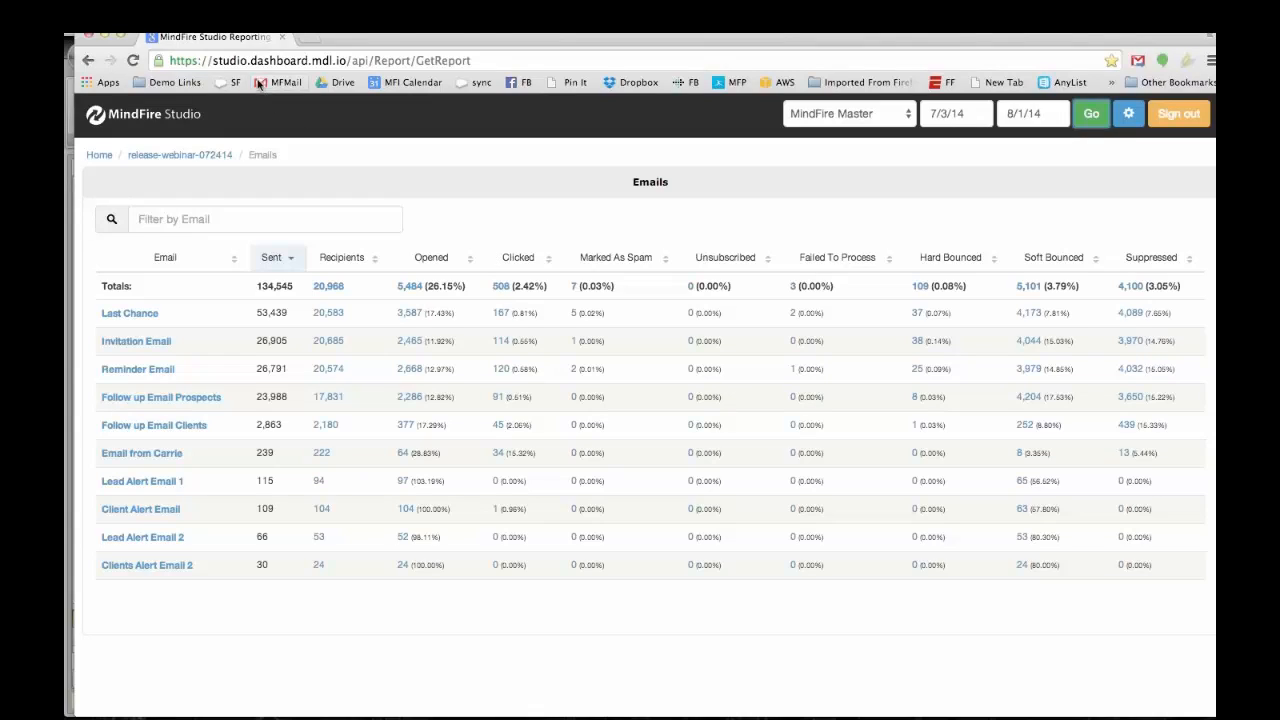
pyautogui.click(87, 35)
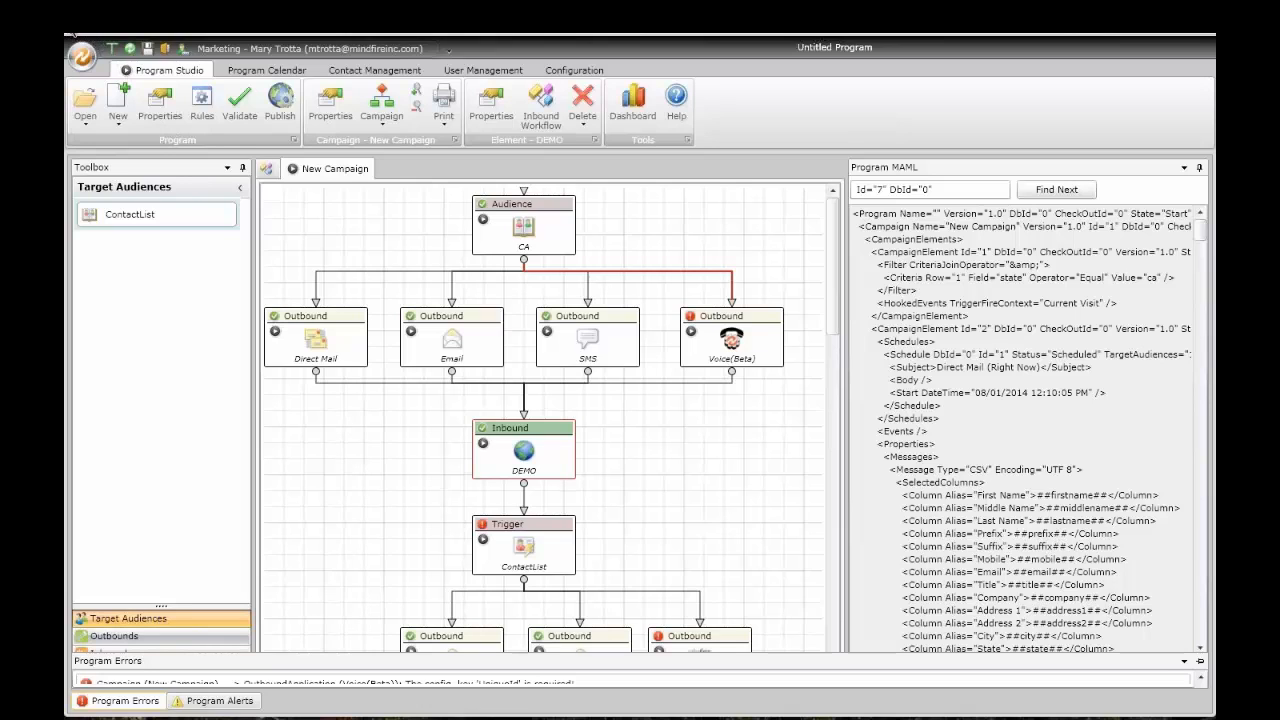
pyautogui.click(72, 28)
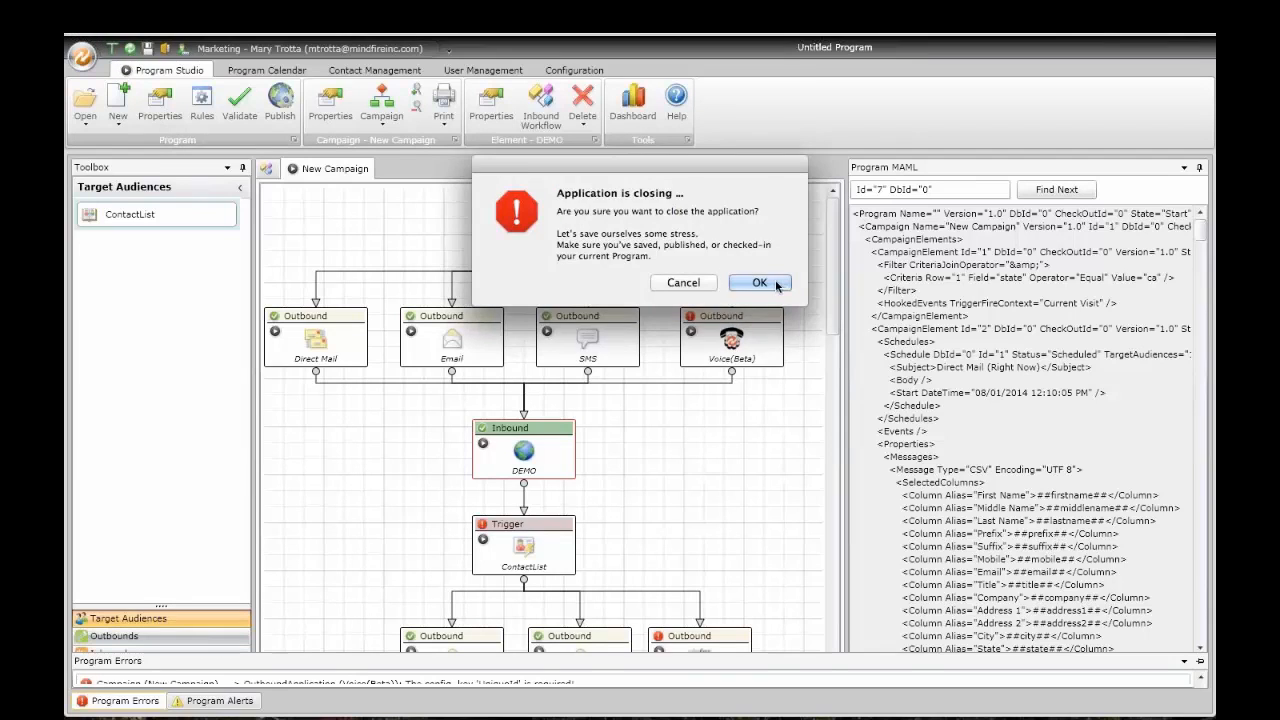
pyautogui.click(759, 283)
pyautogui.doubleClick(350, 72)
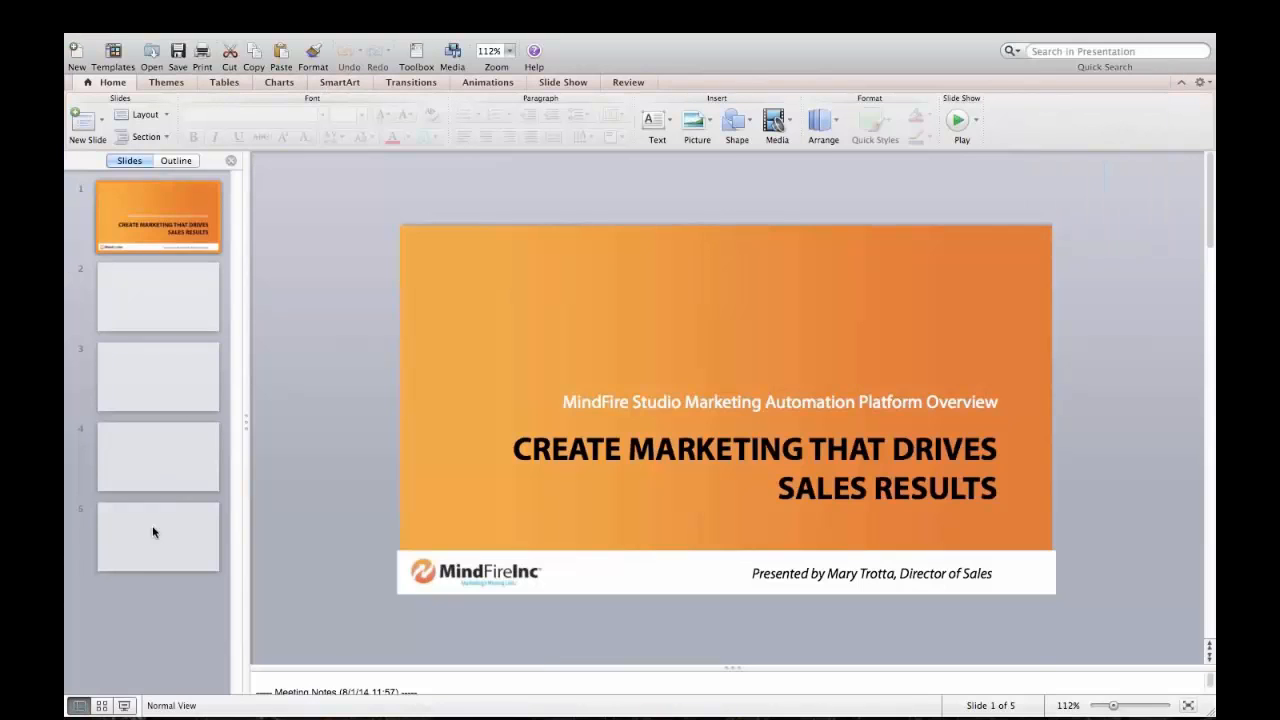
pyautogui.click(152, 539)
pyautogui.click(124, 706)
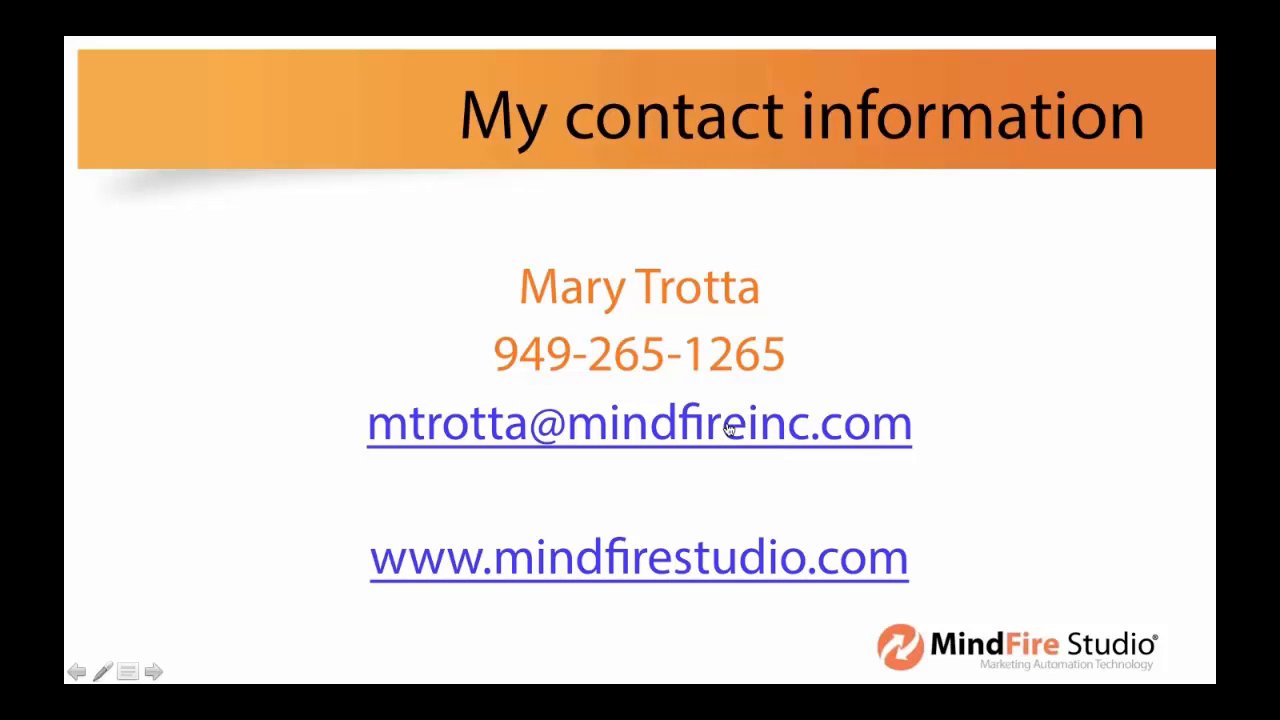
pyautogui.click(616, 563)
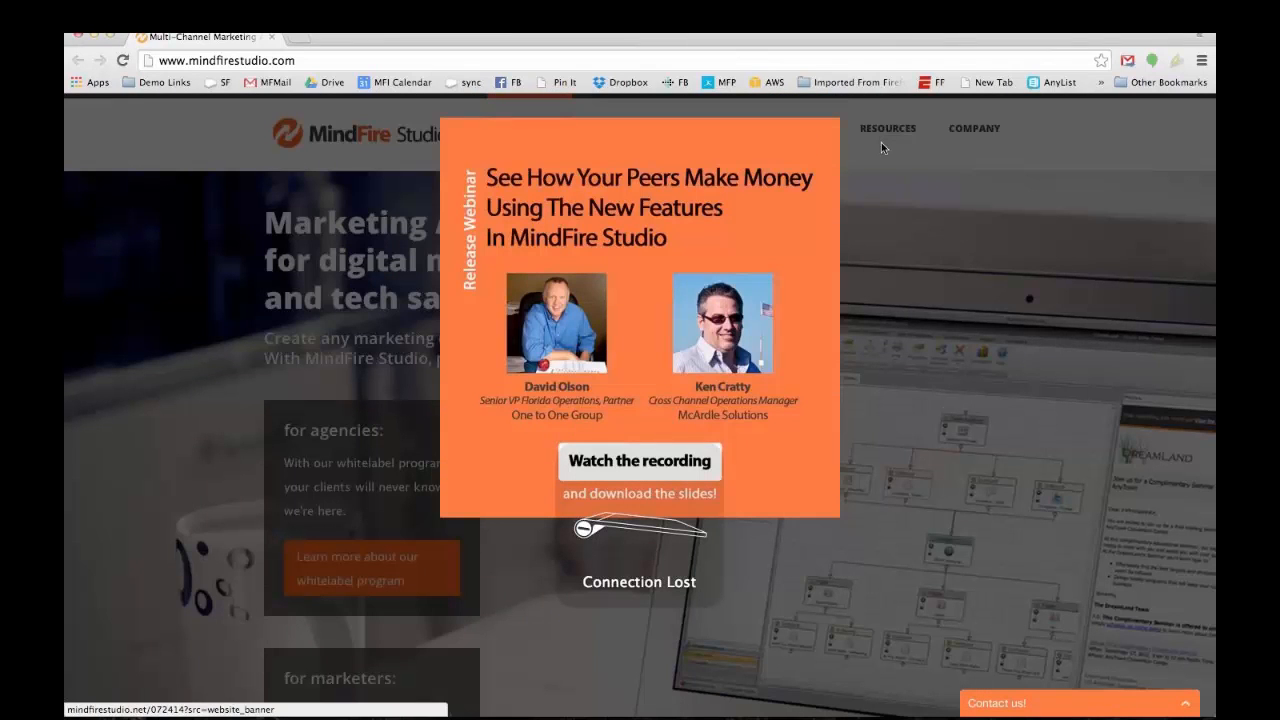
pyautogui.click(889, 241)
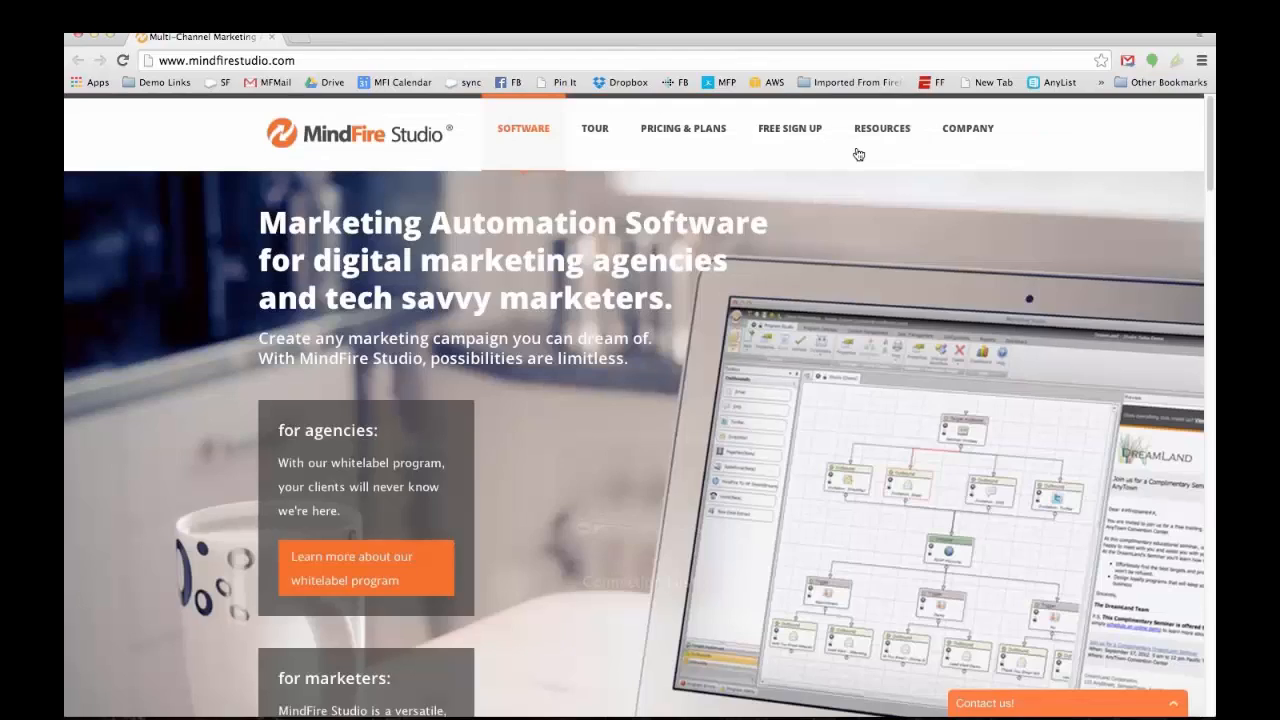